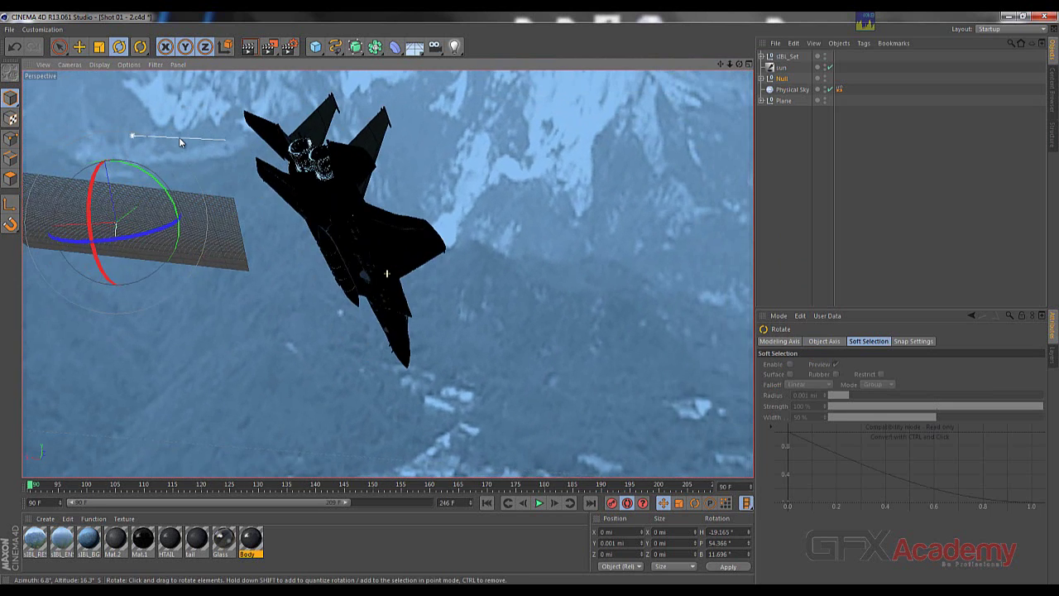
- Rotate the Null to about H 82.7°, P 52.2°, B -37.1°, turning the shot toward the jet's side
alt+middle_drag(484, 119, 480, 180)
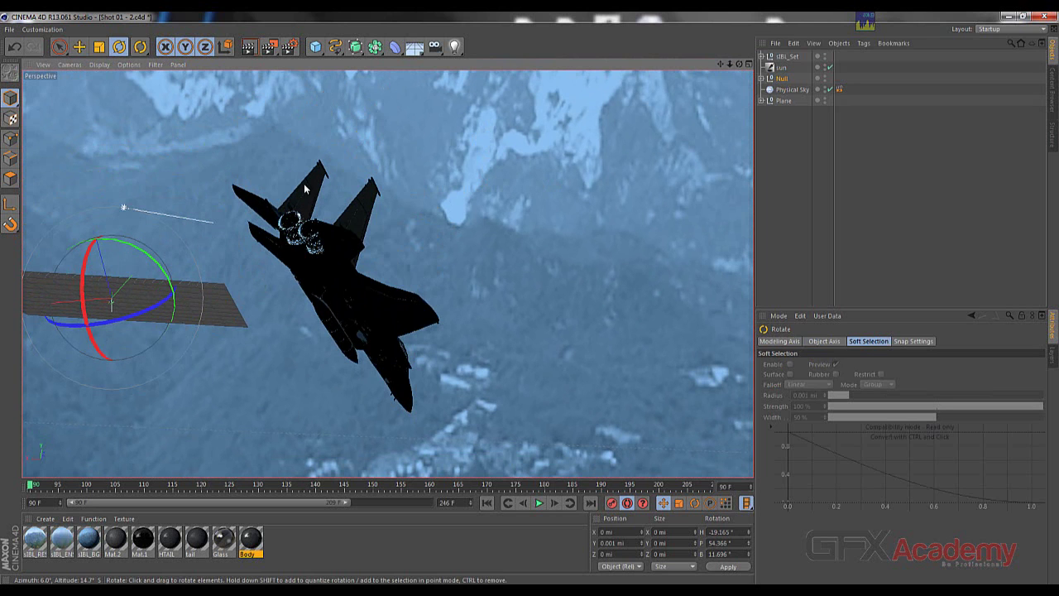
drag(121, 247, 249, 186)
alt+middle_drag(304, 149, 259, 245)
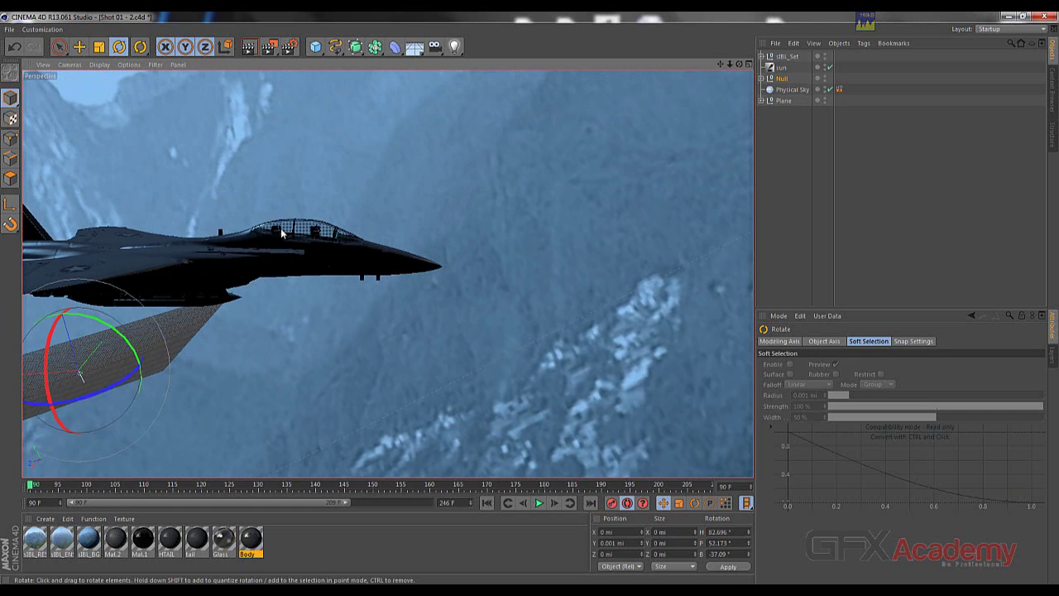
alt+drag(408, 168, 469, 104)
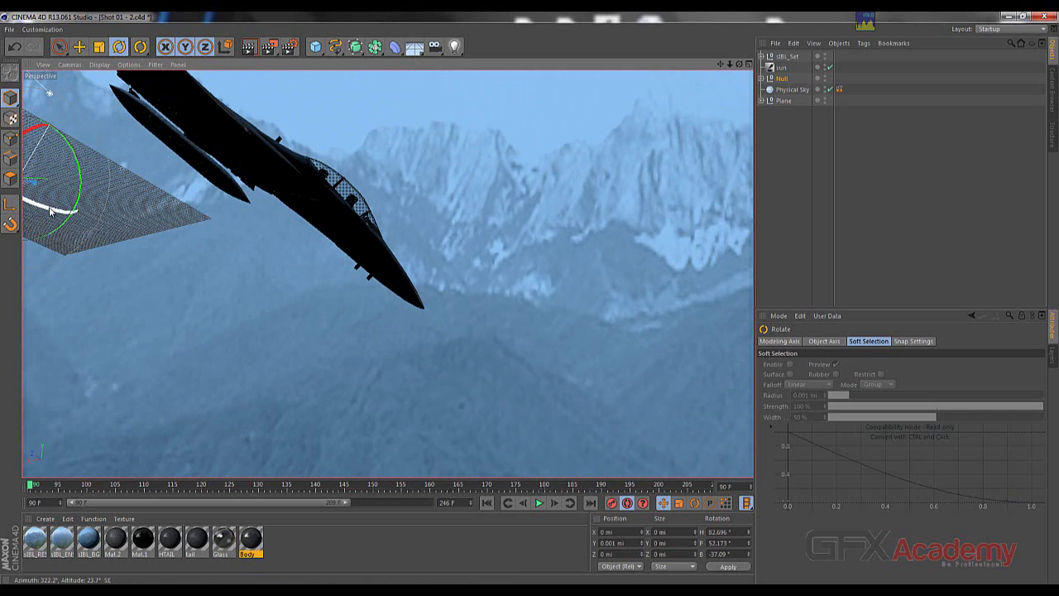
- Rotate the Null further to about H 134.6°, P 26.7°, B -62.8°
mouse_move(50, 209)
mouse_down()
mouse_move(61, 210)
mouse_move(49, 208)
mouse_up()
drag(38, 132, 214, 109)
alt+middle_drag(215, 106, 368, 270)
scroll(369, 272, down, 3)
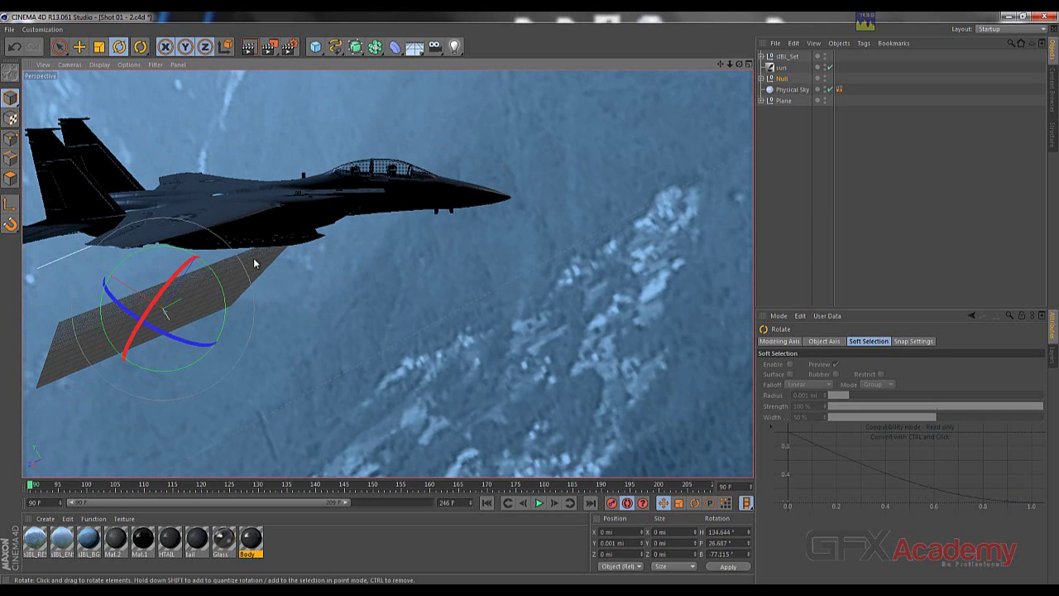
drag(153, 300, 149, 323)
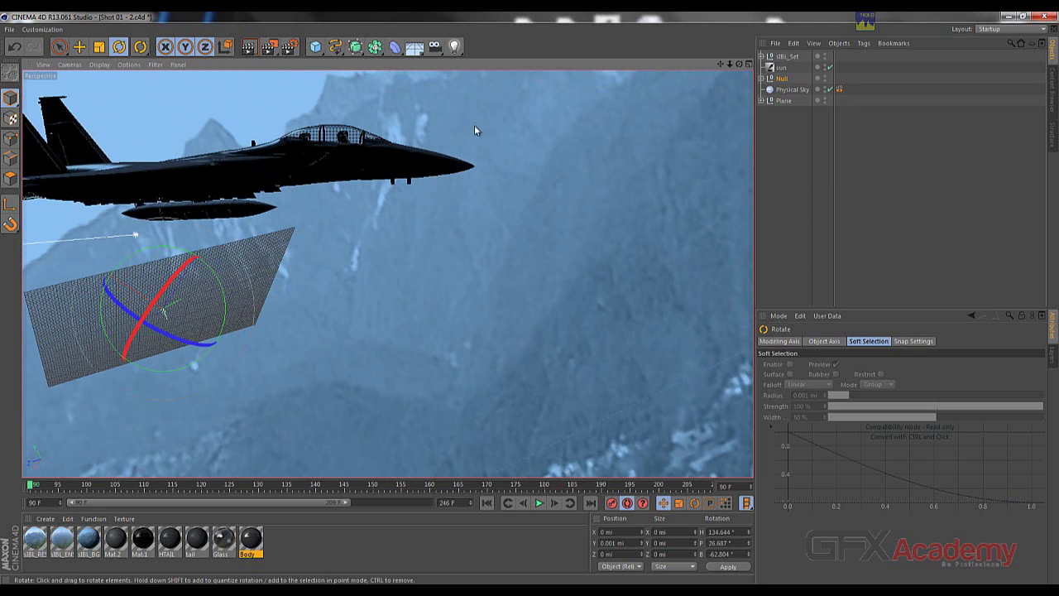
alt+drag(473, 125, 521, 90)
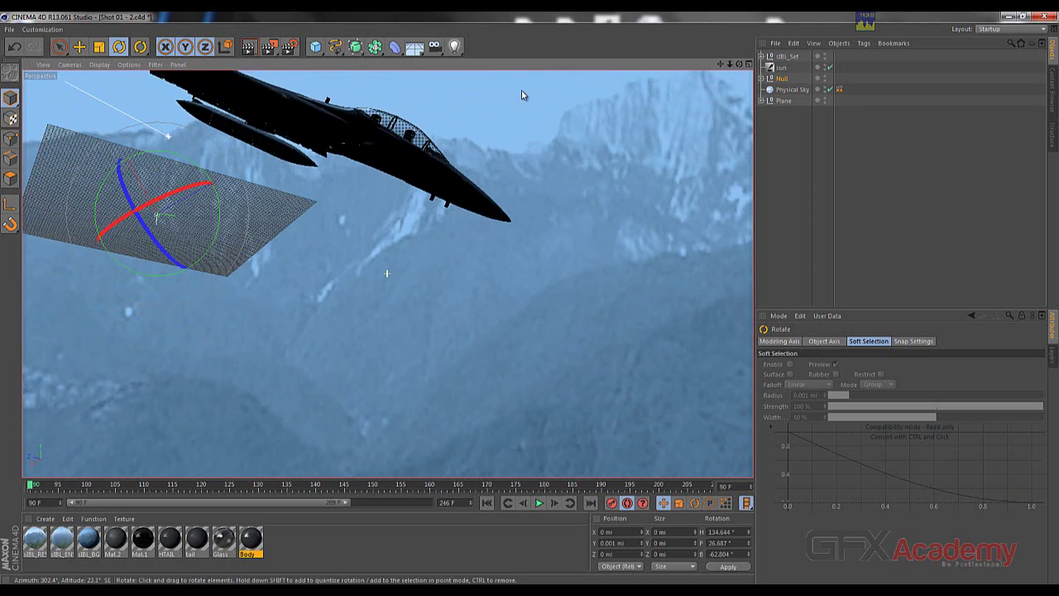
- Move the Null to about X -0.001, Y 0.021, Z 0.015 mi and rotate it to about H 131.6°, P 25.3°, B -54.1°
click(79, 47)
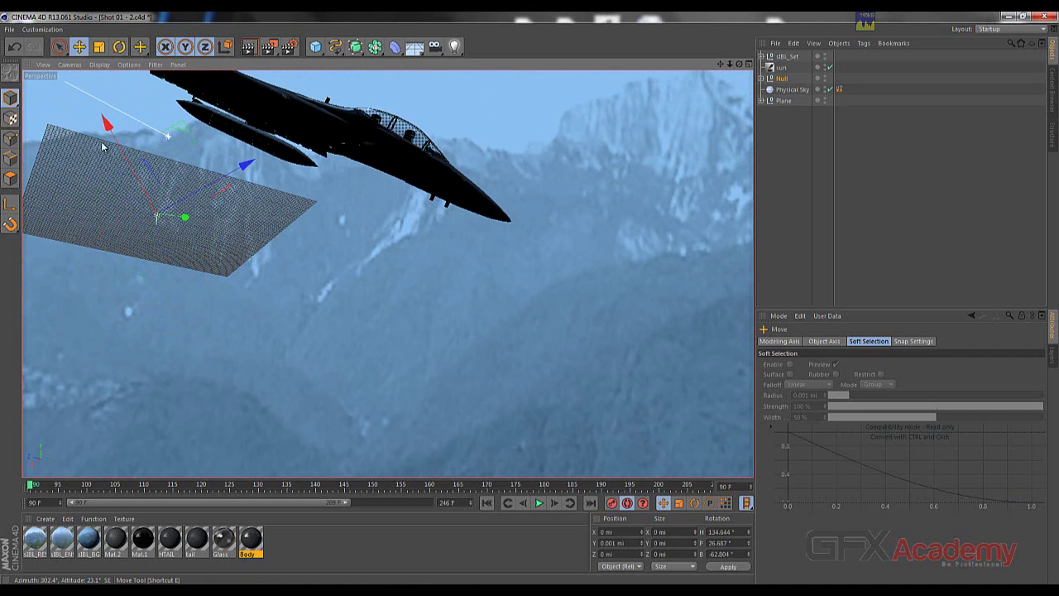
drag(108, 124, 530, 297)
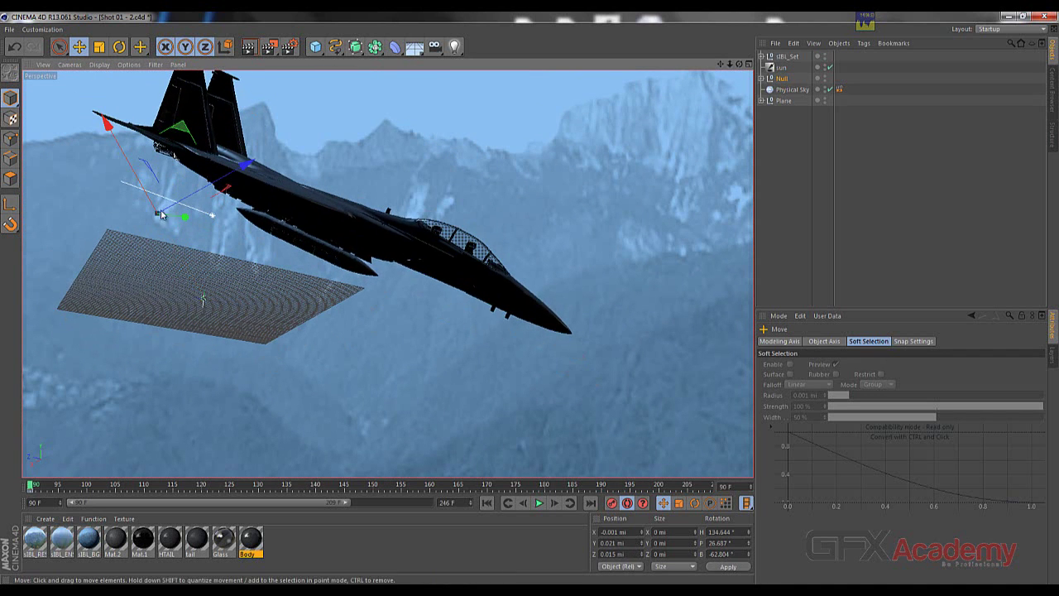
click(119, 46)
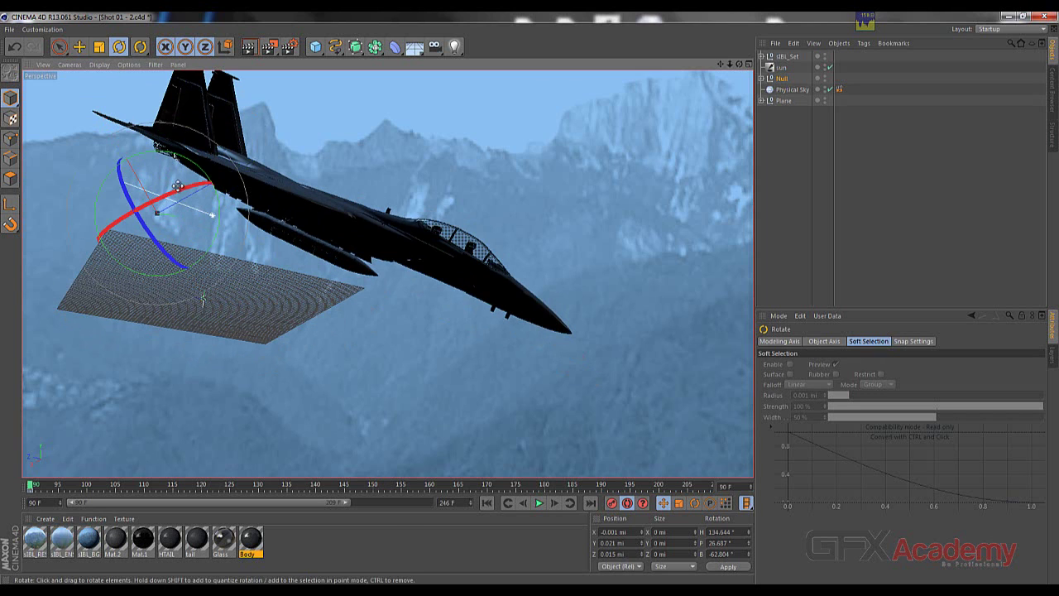
drag(181, 189, 125, 190)
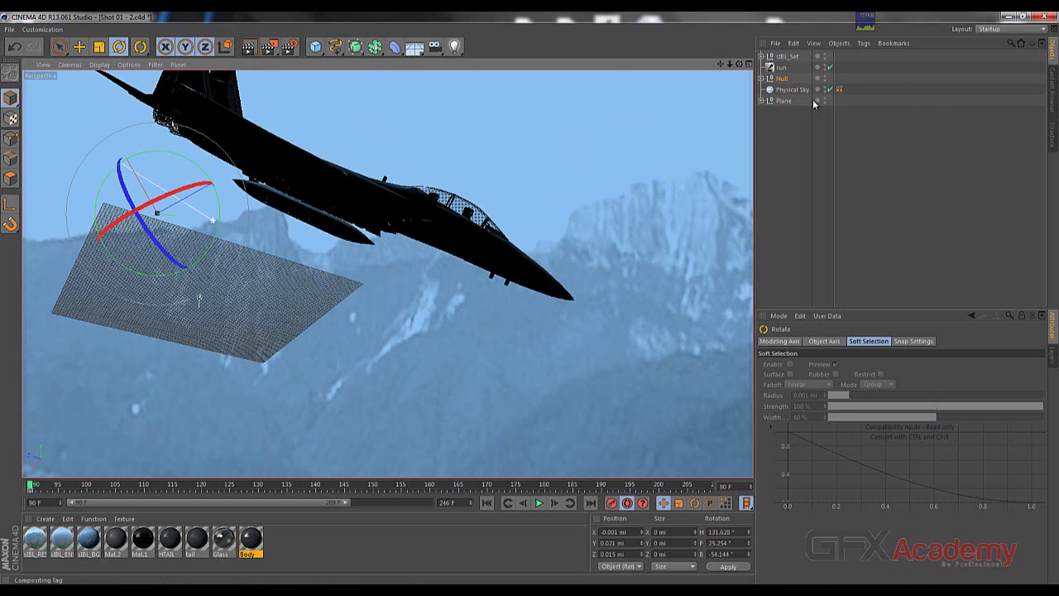
- Level the jet by rotating the Plane null to about H -39.1°, P 1.6°, B -36.6°
click(781, 101)
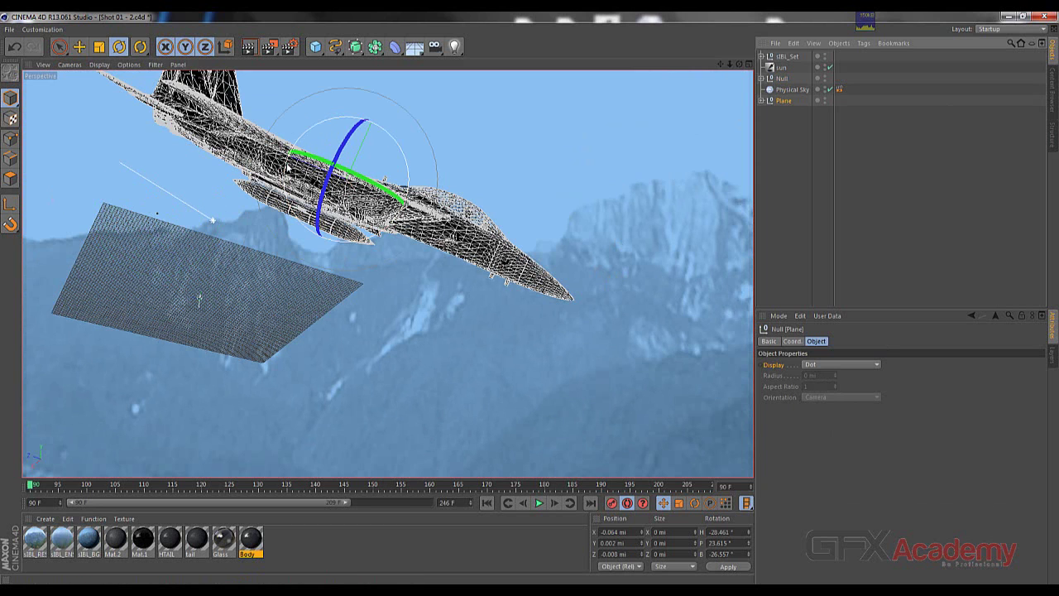
drag(290, 168, 290, 196)
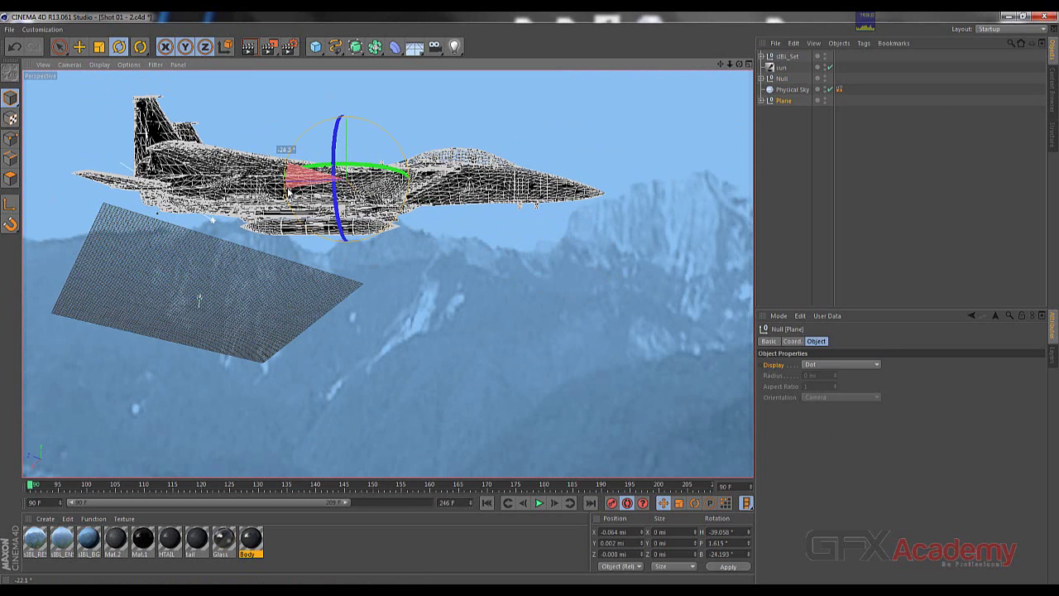
mouse_move(331, 154)
mouse_down()
mouse_move(333, 142)
mouse_move(332, 171)
mouse_up()
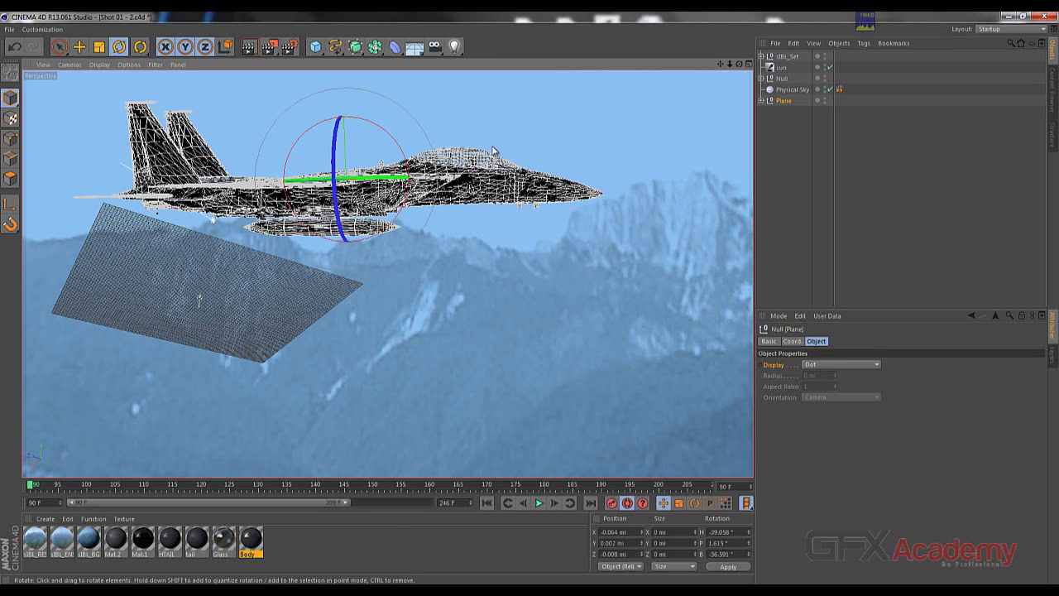
alt+middle_drag(520, 174, 210, 260)
middle_drag(387, 274, 523, 268)
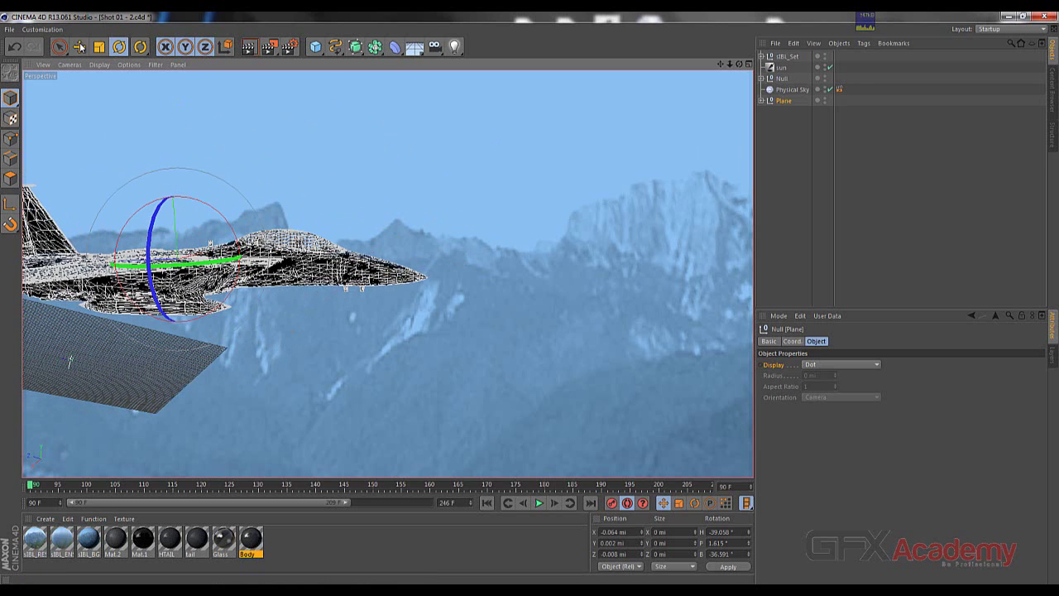
- Select the Null with the Move tool and delete its keyframe at frame 90
click(81, 46)
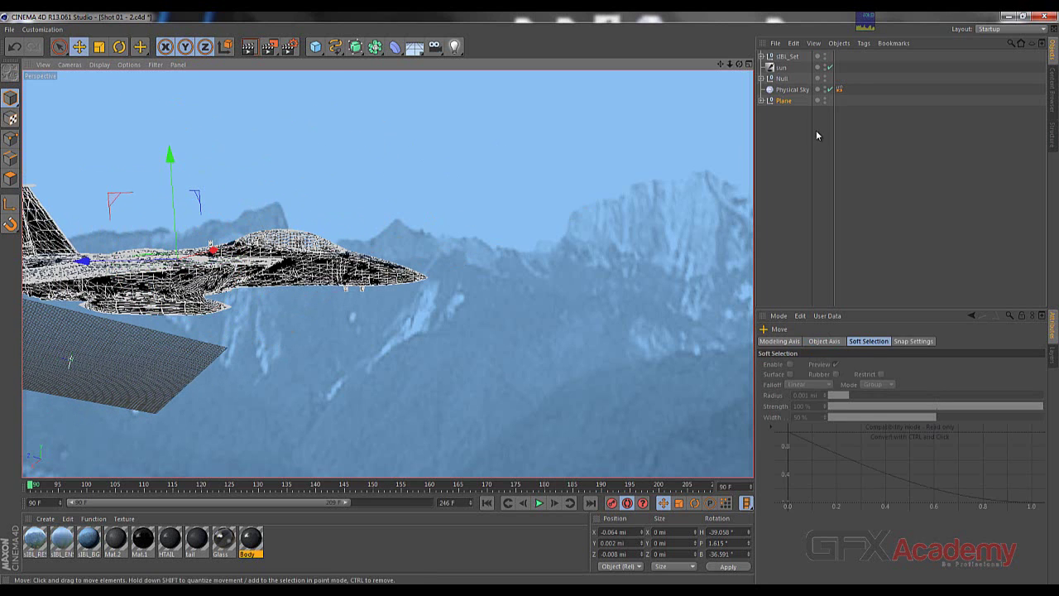
click(782, 79)
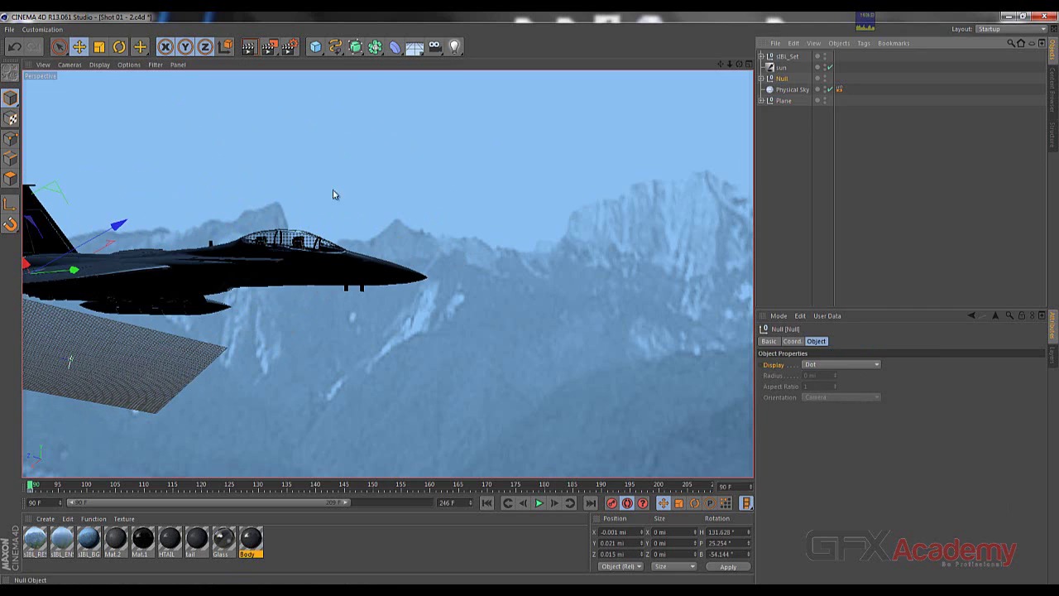
click(784, 101)
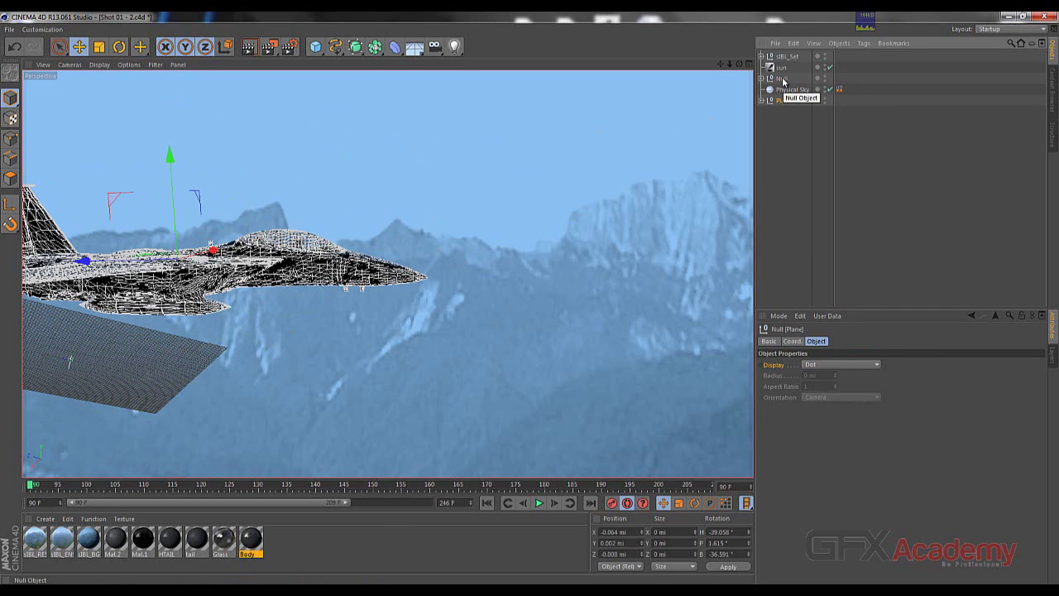
click(782, 78)
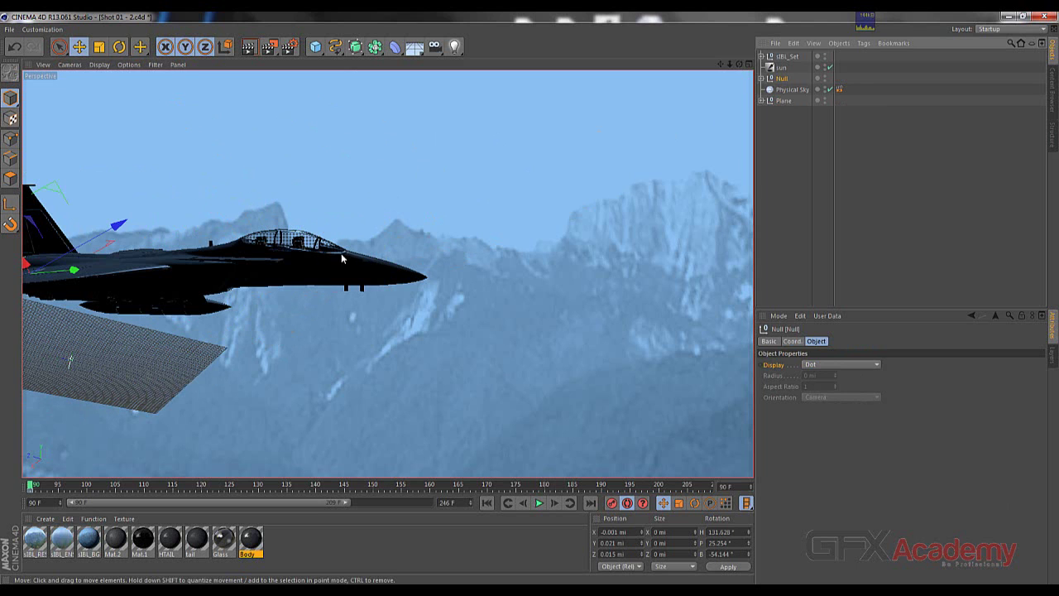
middle_click(341, 253)
middle_click(337, 237)
scroll(347, 234, up, 1)
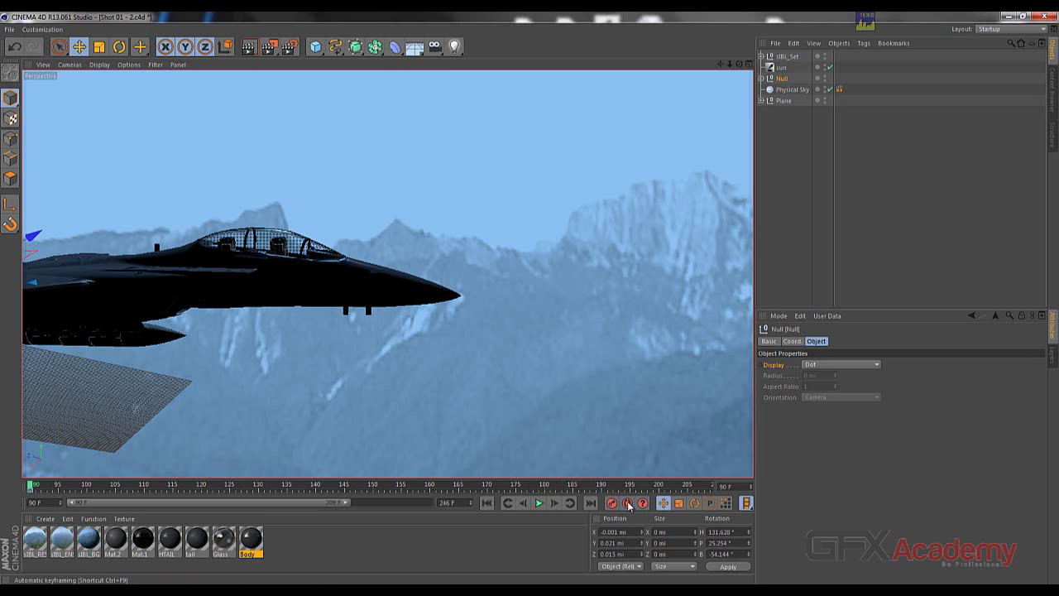
click(29, 494)
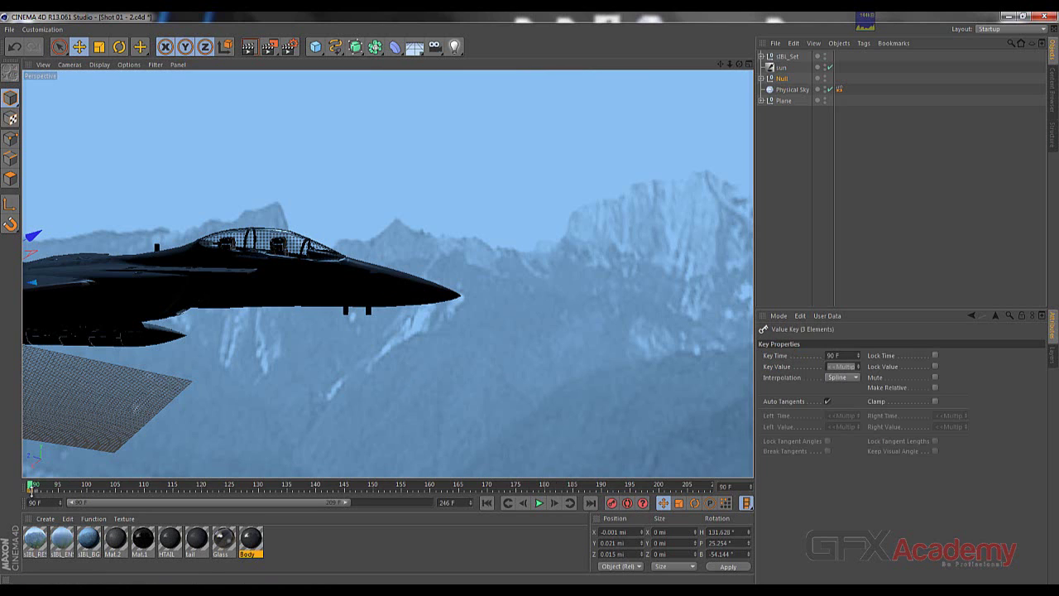
key(Delete)
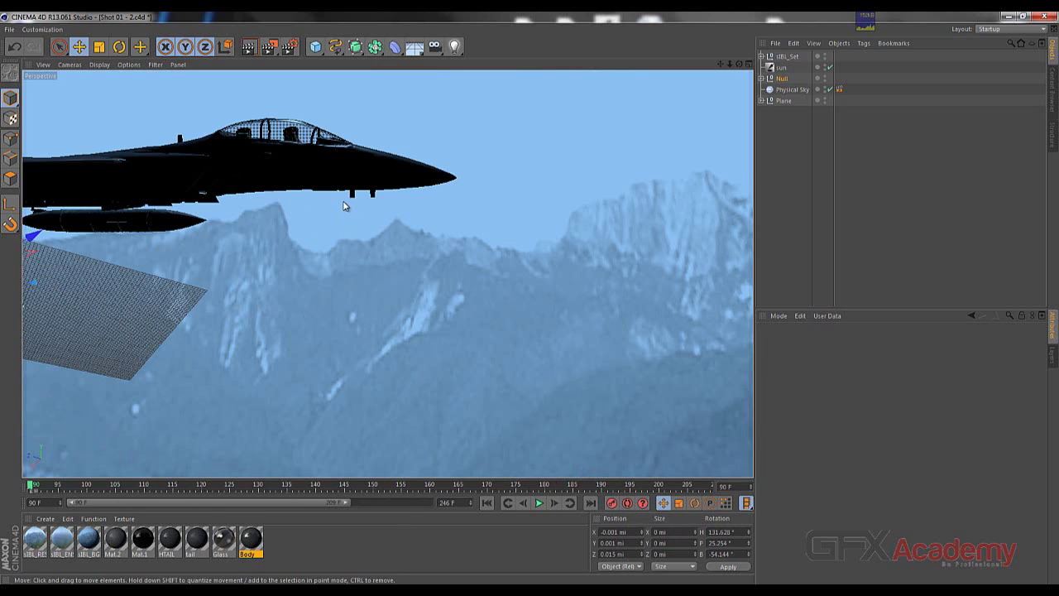
- Frame the shot so only the jet's nose enters it and record a keyframe for the Plane null at frame 90
alt+middle_drag(344, 205, 111, 312)
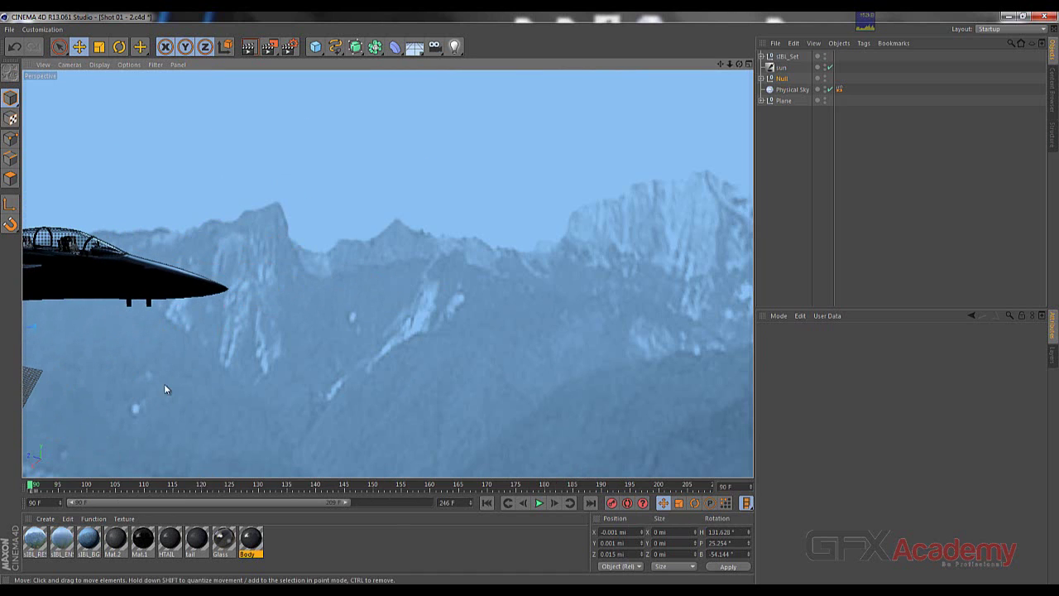
click(782, 100)
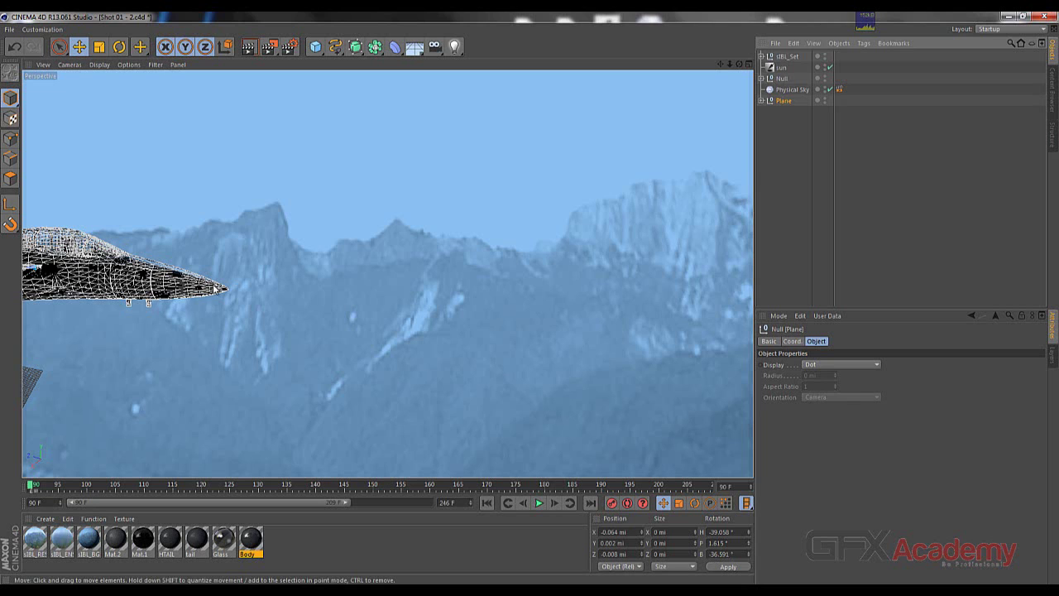
alt+middle_drag(228, 290, 129, 278)
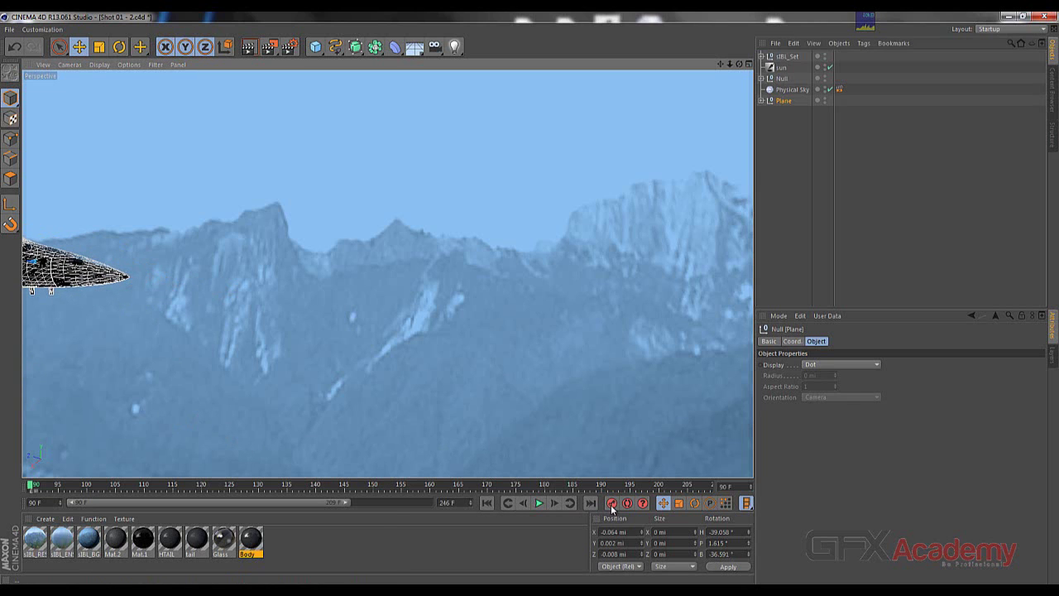
- At frame 245, move the Plane null forward across the shot to about X -0.113, Y -0.001, Z -0.068 mi
drag(33, 487, 341, 484)
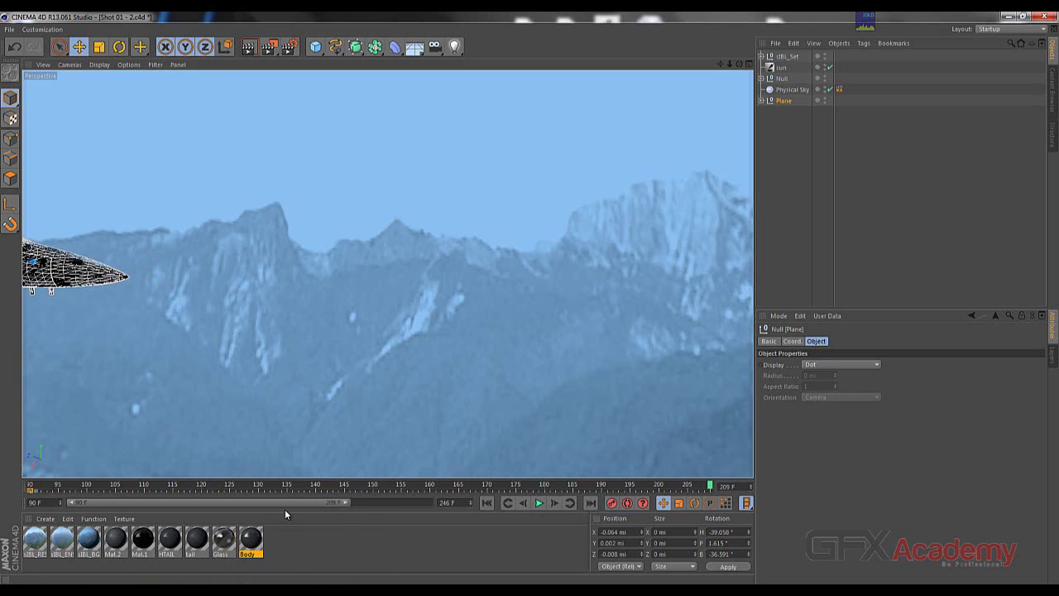
drag(276, 501, 362, 502)
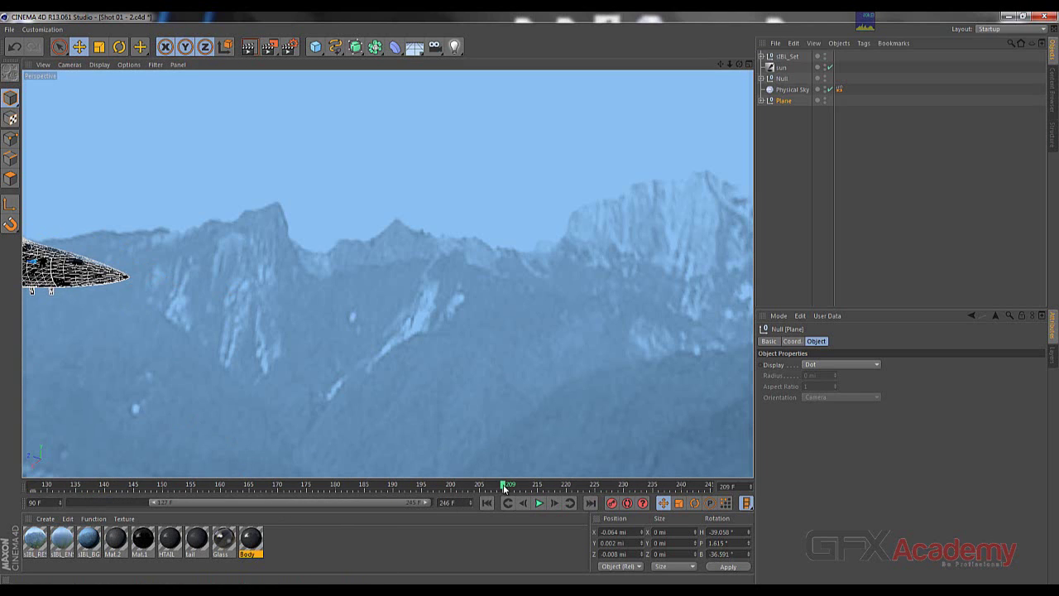
drag(504, 486, 729, 486)
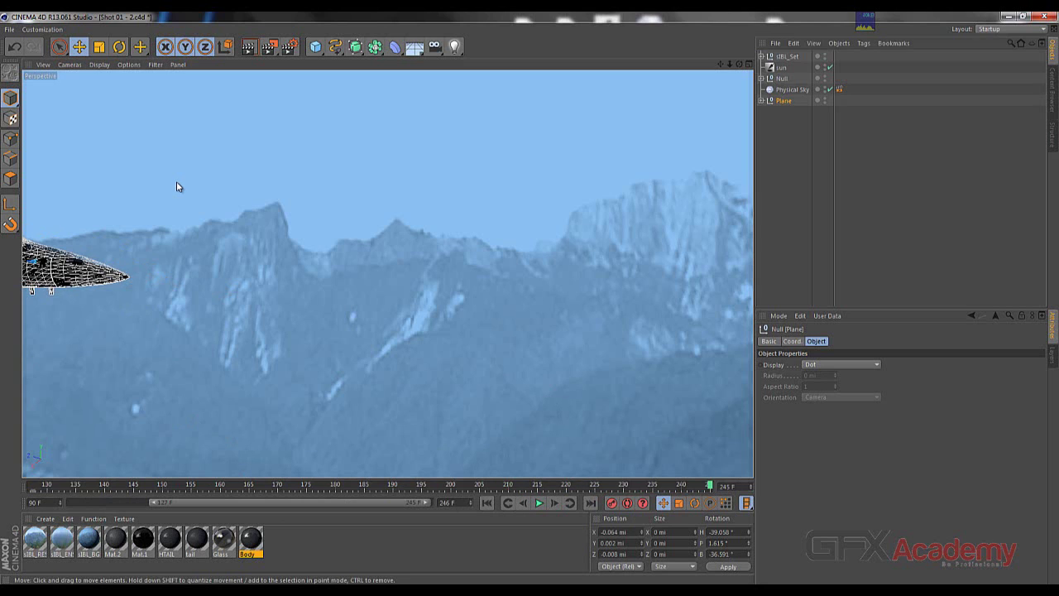
middle_click(153, 228)
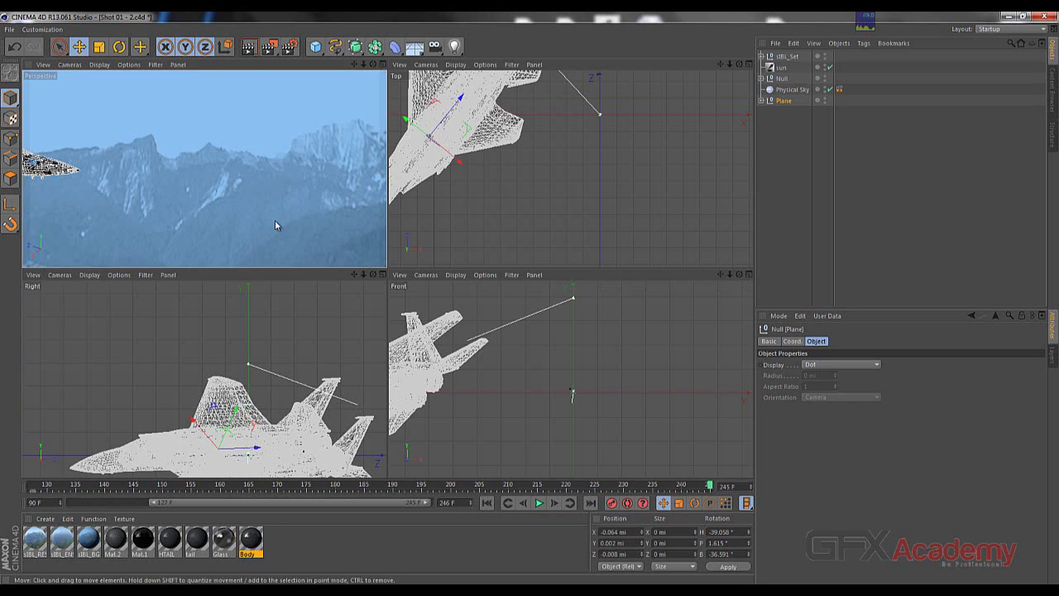
scroll(185, 351, down, 3)
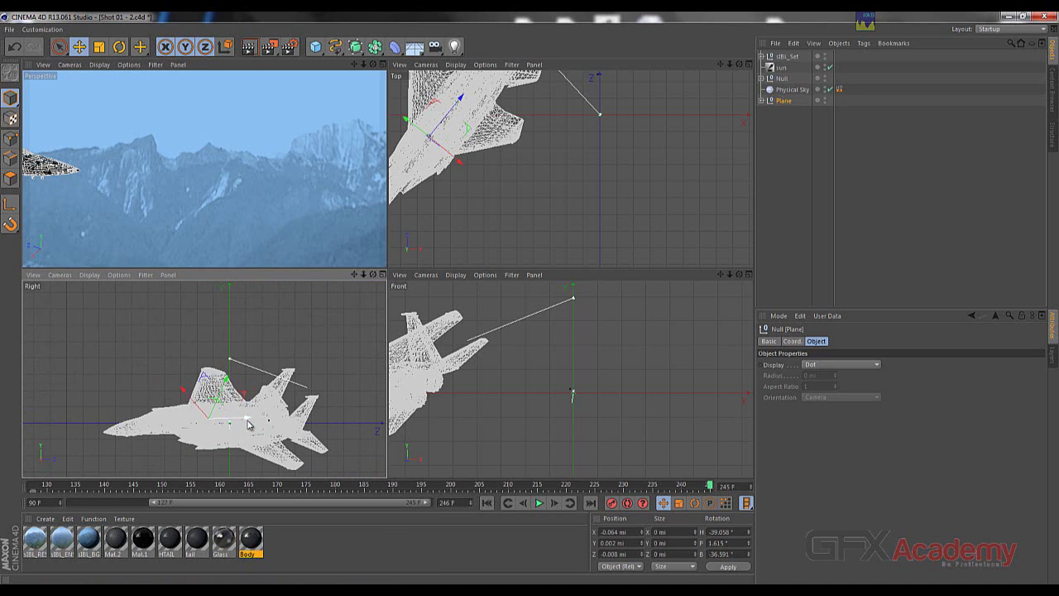
drag(236, 424, 83, 422)
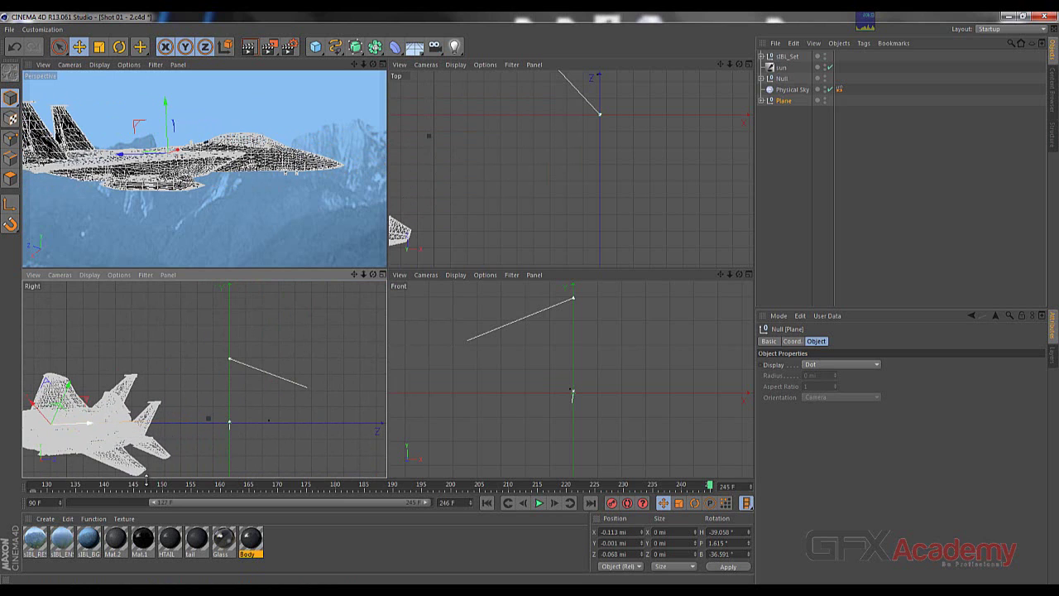
- Switch to the media player to check the shot01 reference video, then close the player
click(442, 591)
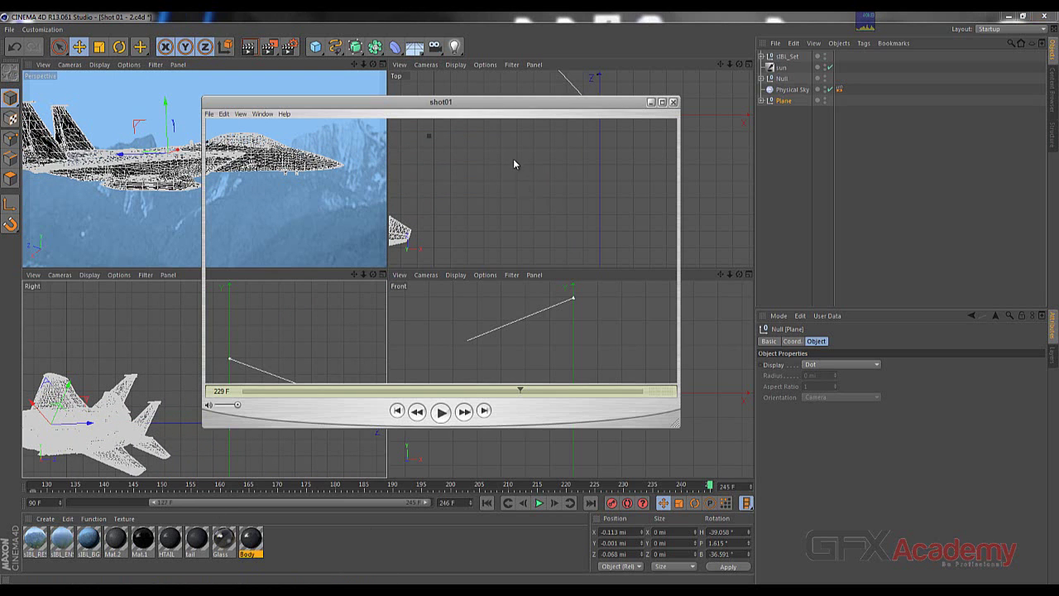
drag(465, 109, 495, 110)
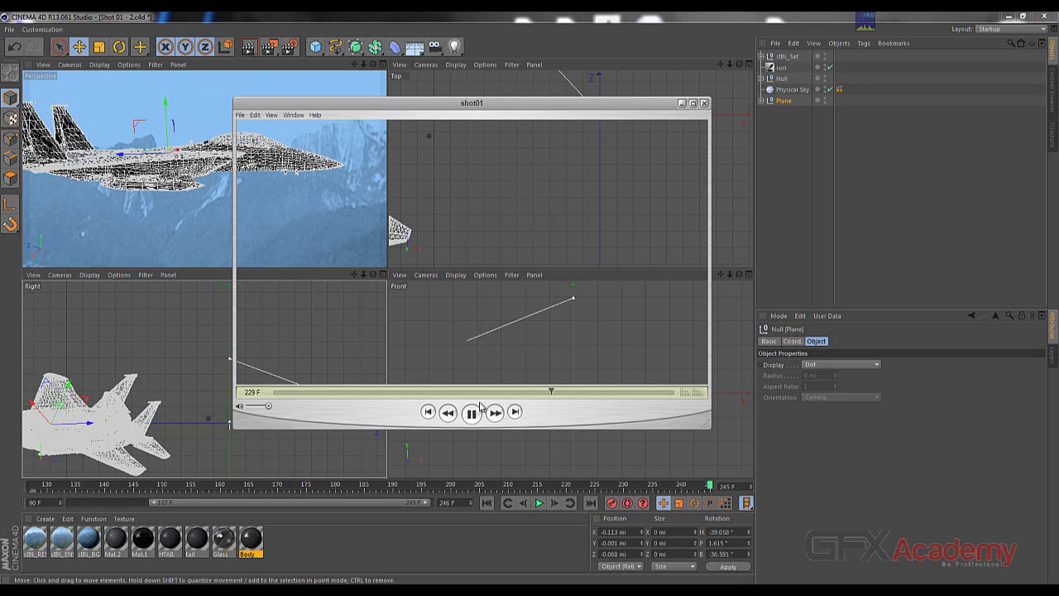
click(681, 102)
click(357, 591)
drag(578, 110, 614, 114)
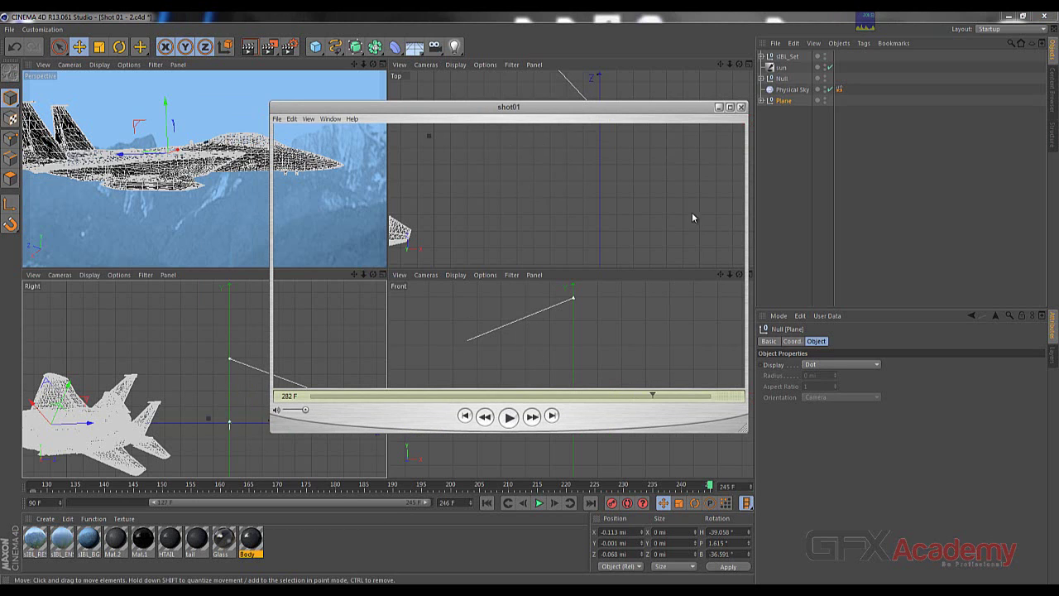
click(741, 107)
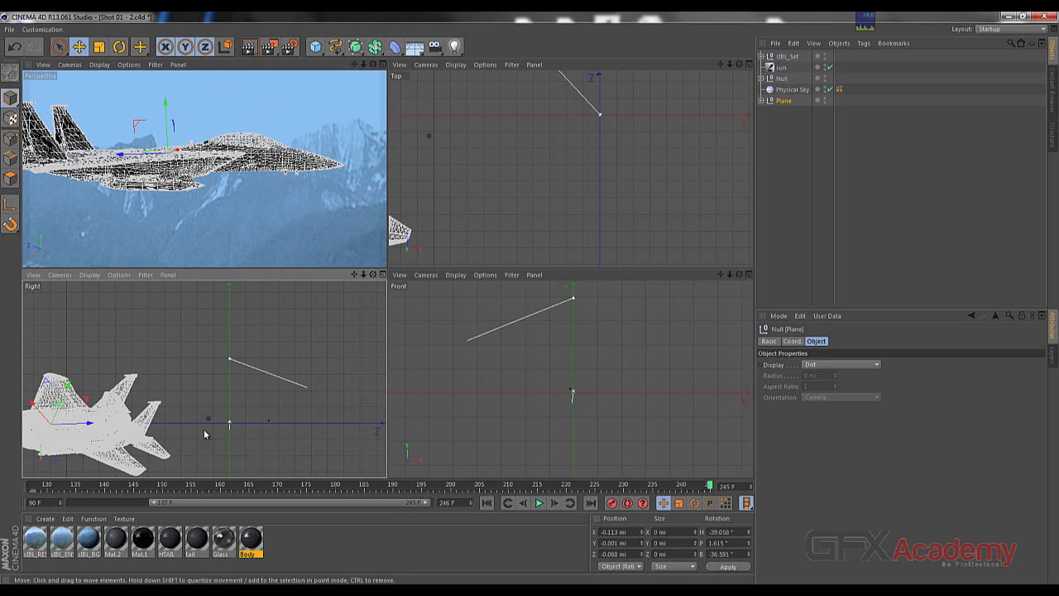
- Switch to the file explorer, open shot01.mp4 from the vids folder with QuickTime Player, and minimize the folder window
click(222, 590)
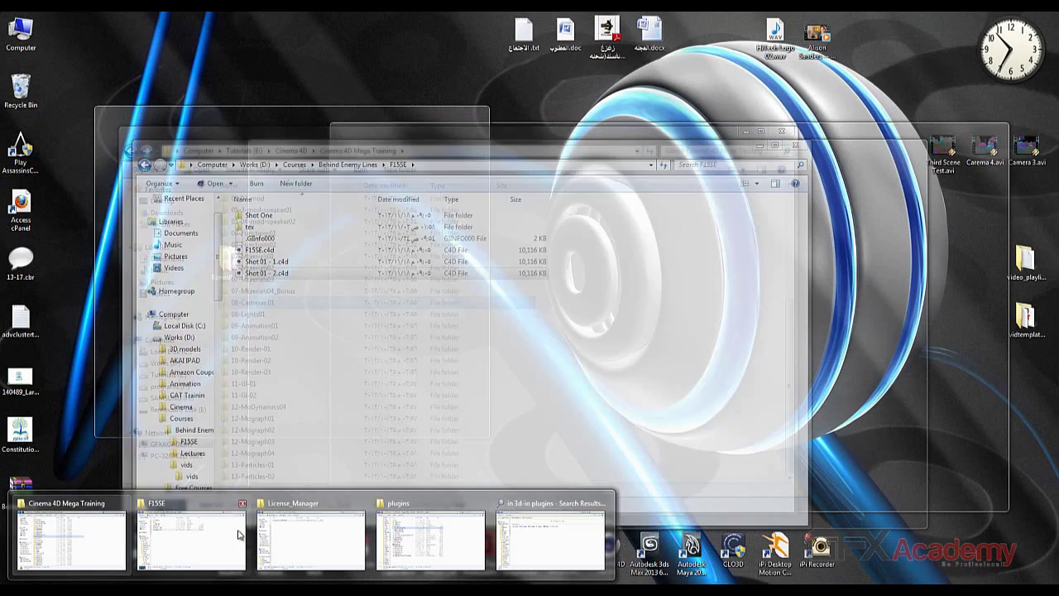
mouse_move(300, 535)
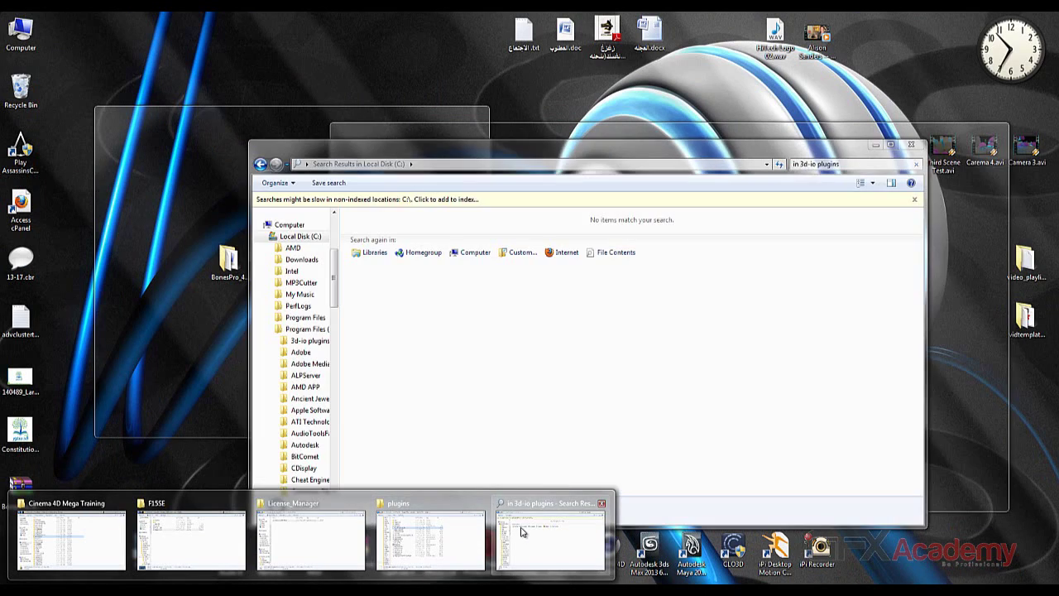
mouse_move(460, 534)
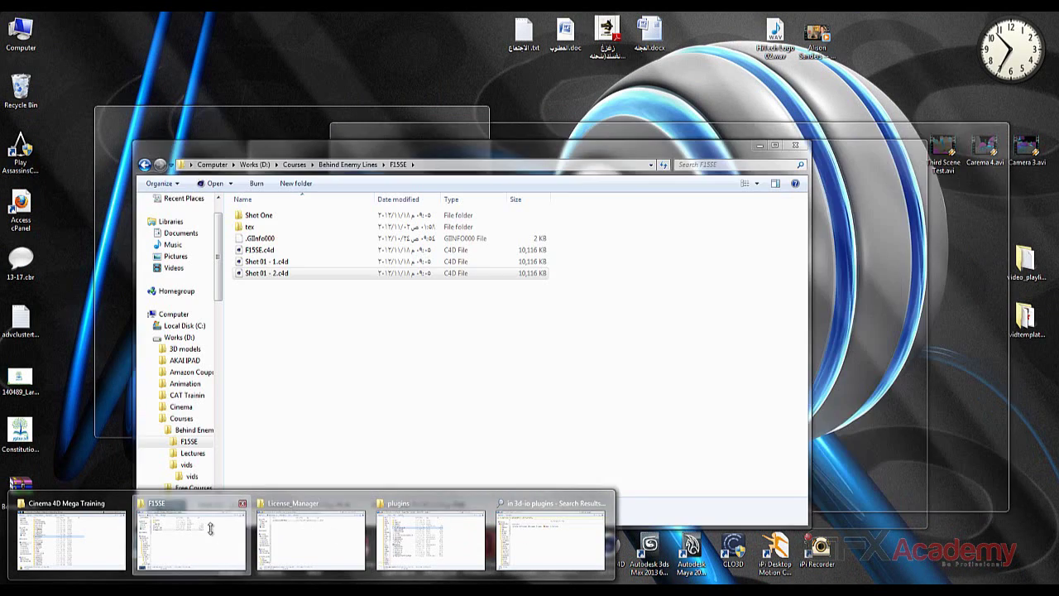
click(210, 528)
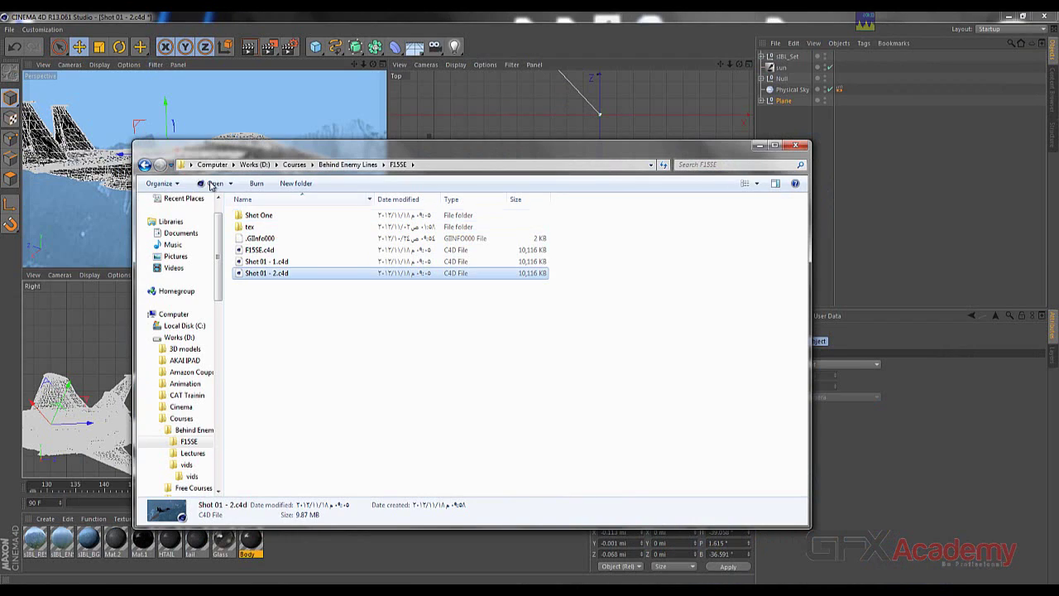
click(144, 164)
double_click(250, 239)
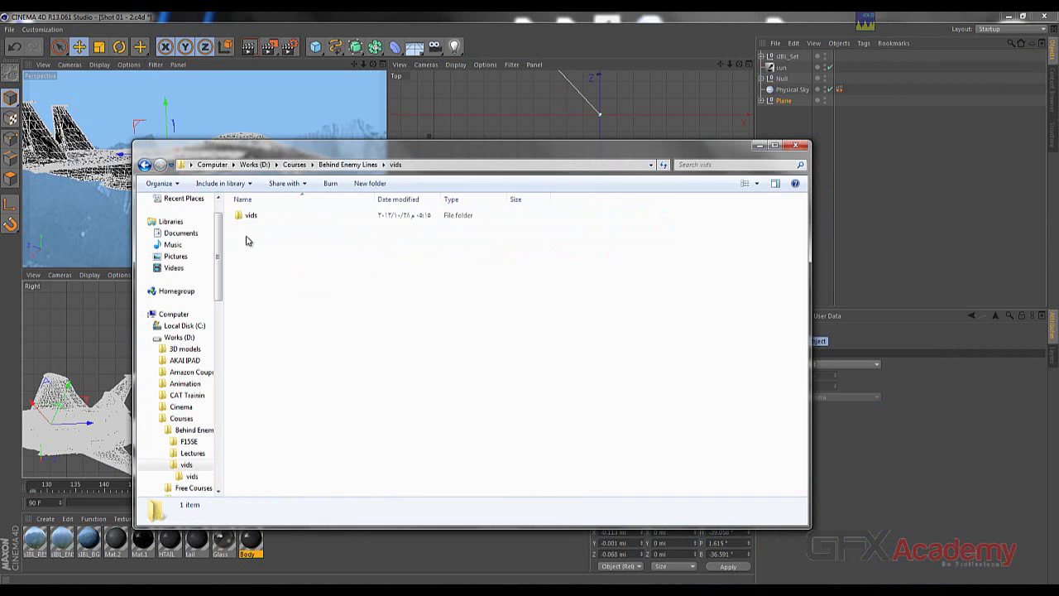
double_click(250, 216)
right_click(253, 225)
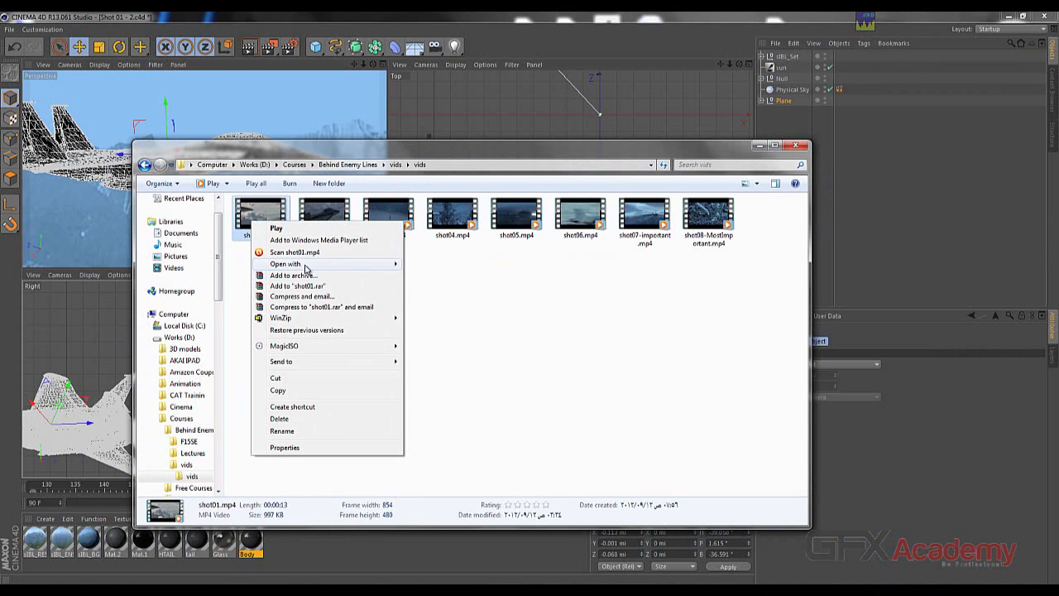
mouse_move(305, 267)
click(447, 276)
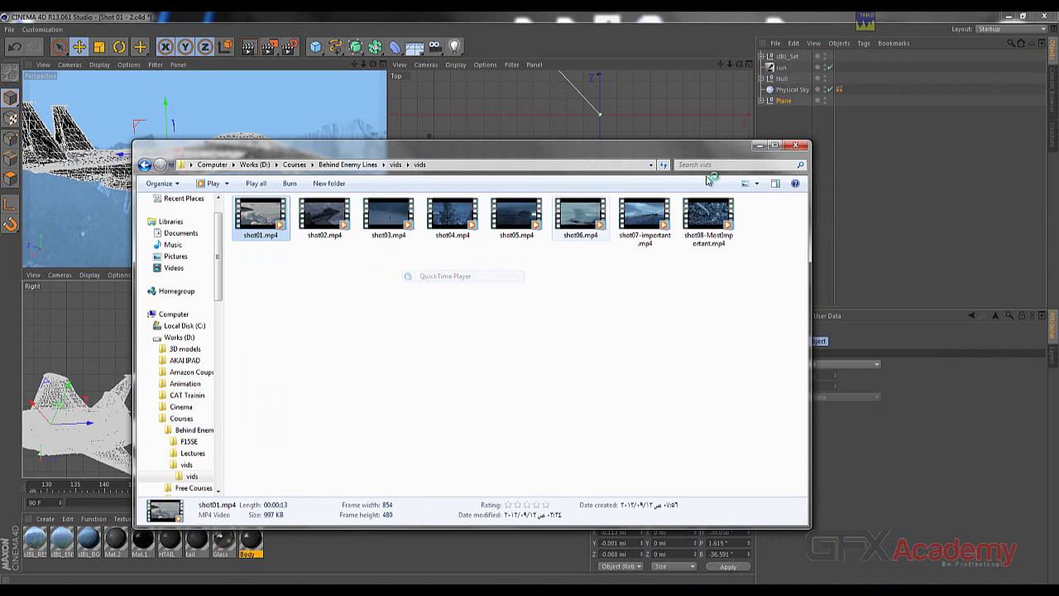
click(757, 148)
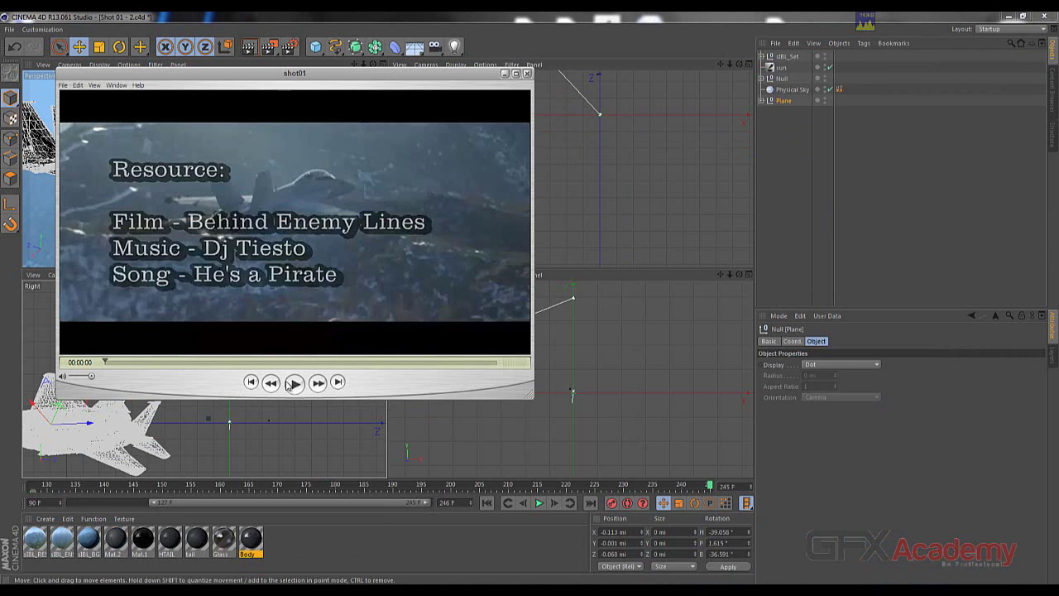
- Play the shot01 reference video to about the 9-second mark to study the jet's movement, then minimize the player
click(296, 383)
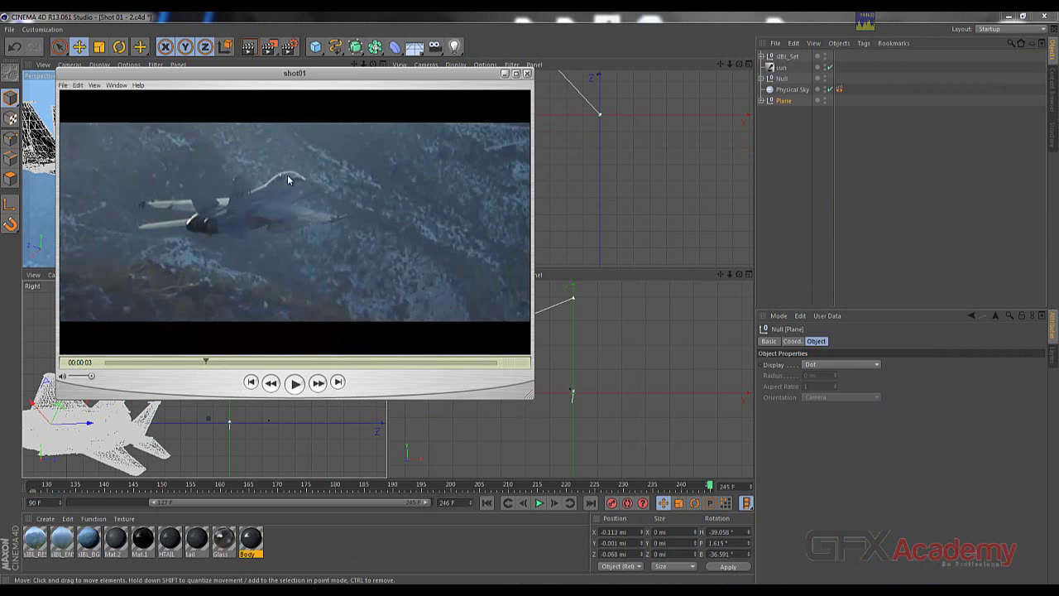
drag(329, 90, 387, 107)
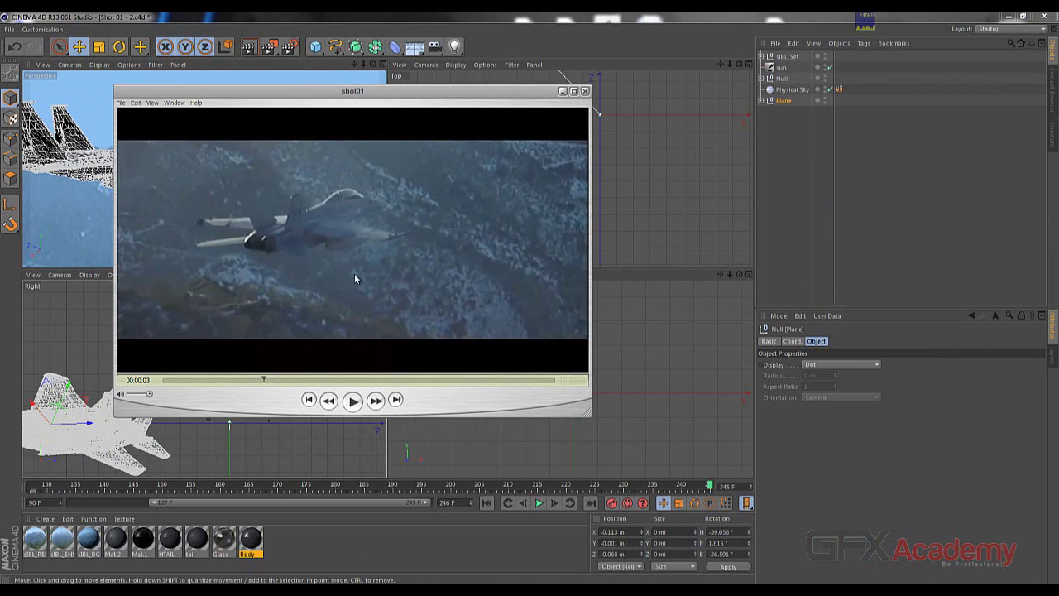
click(354, 402)
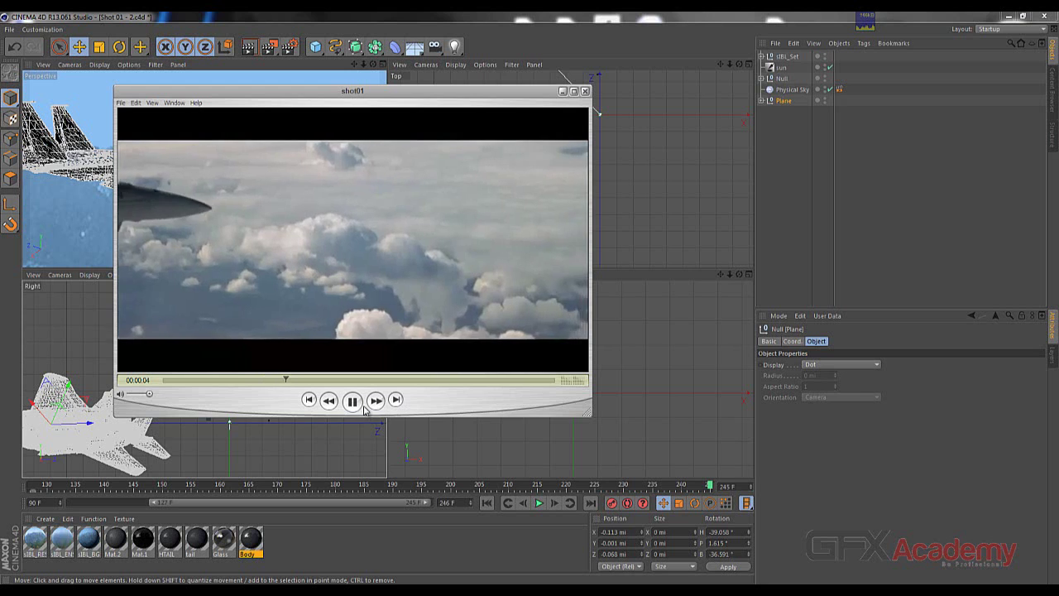
click(354, 401)
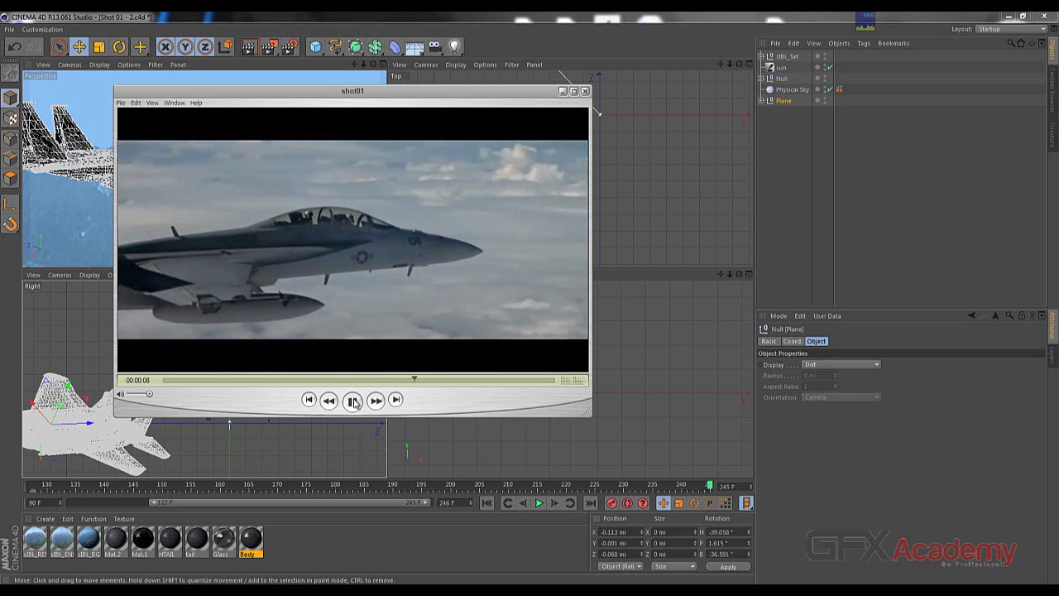
click(354, 401)
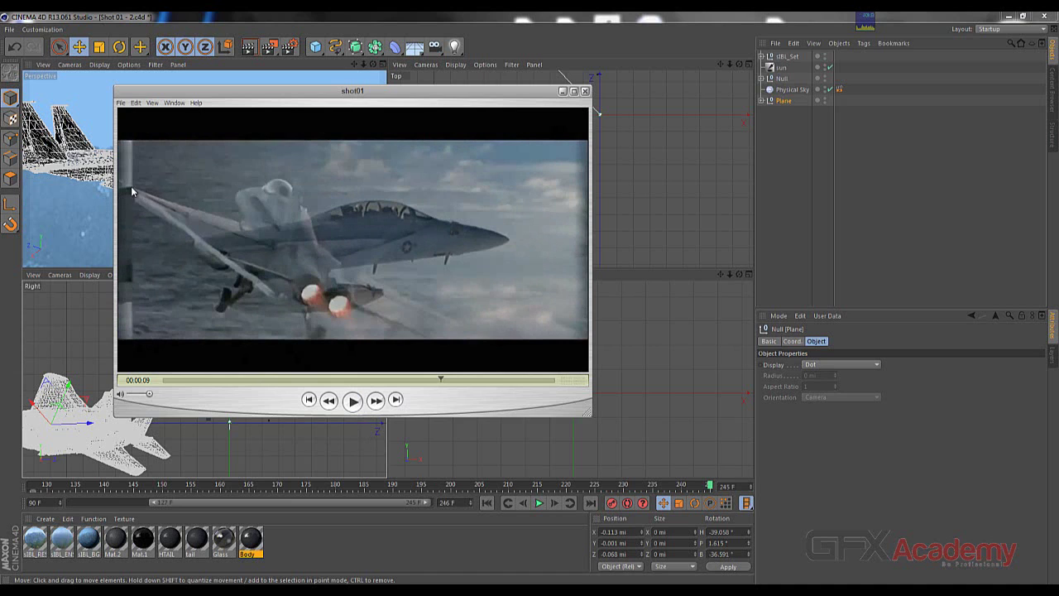
click(563, 91)
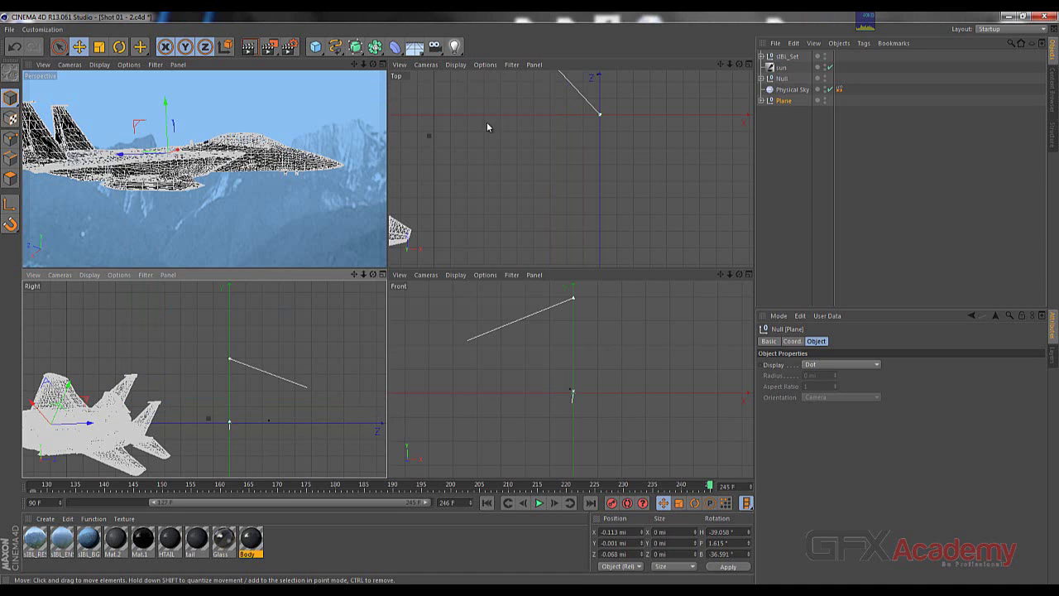
- Enlarge the Perspective view and nudge the Plane null forward to about X -0.114, Z -0.07 mi at frame 245
middle_click(229, 230)
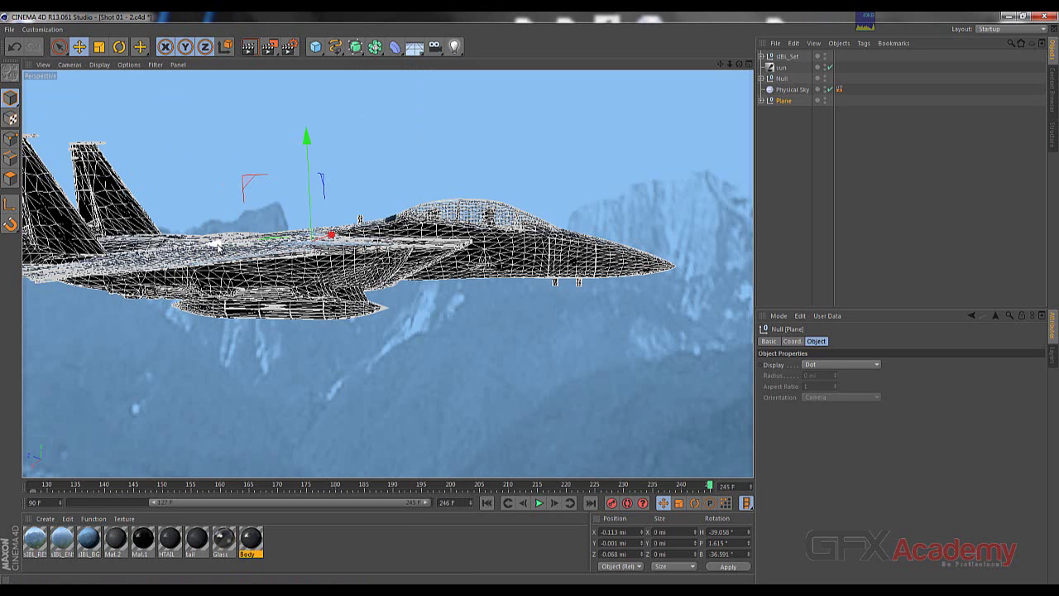
drag(217, 244, 239, 245)
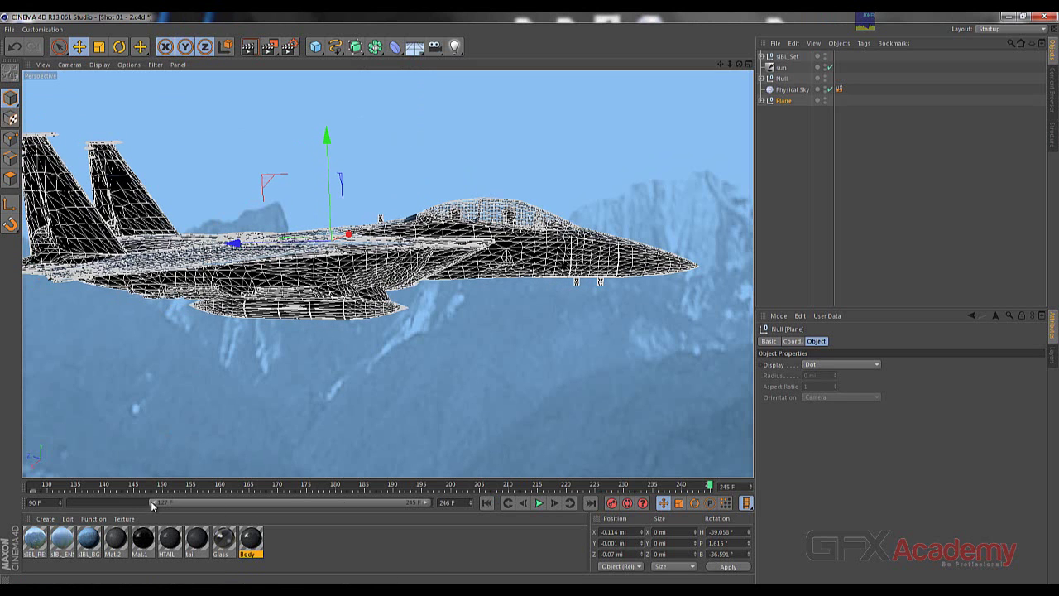
- Extend the visible timeline range back to about frame 90, then play and scrub the animation from the start
drag(152, 503, 53, 503)
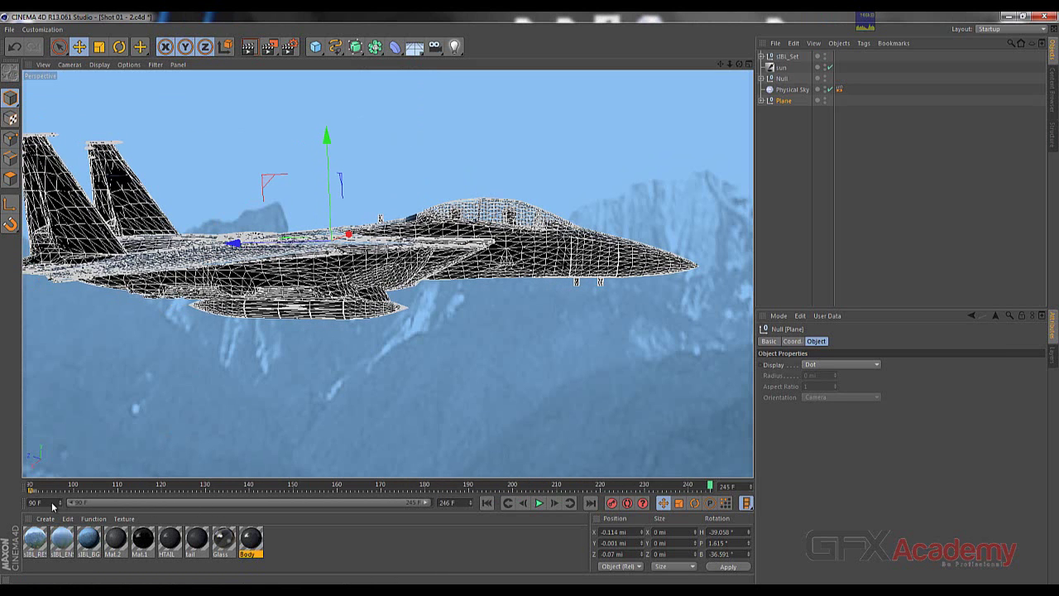
click(487, 503)
click(540, 503)
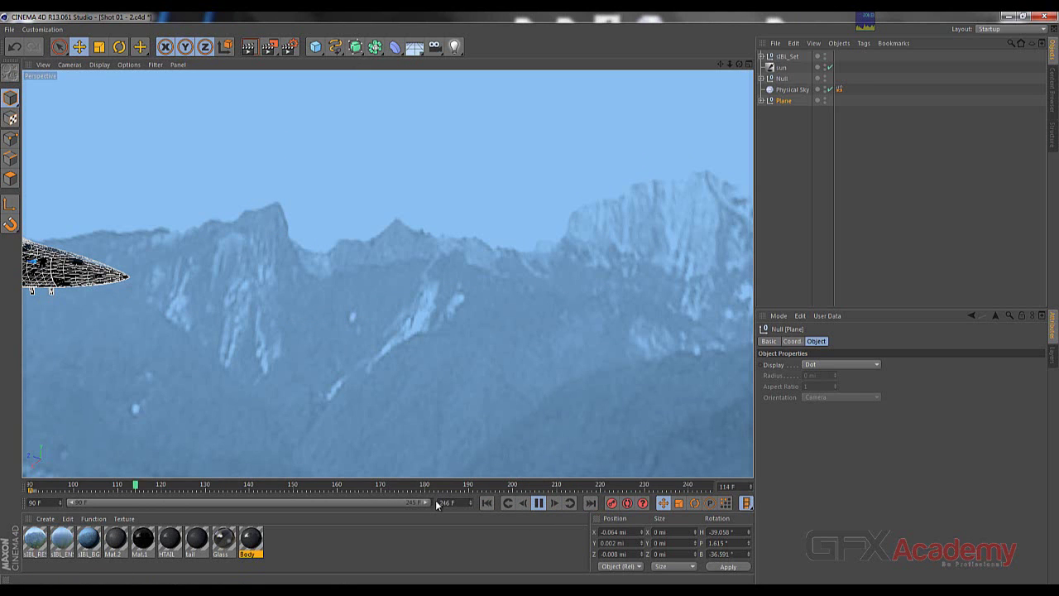
key(F8)
drag(205, 489, 165, 491)
drag(119, 488, 495, 502)
drag(393, 503, 438, 502)
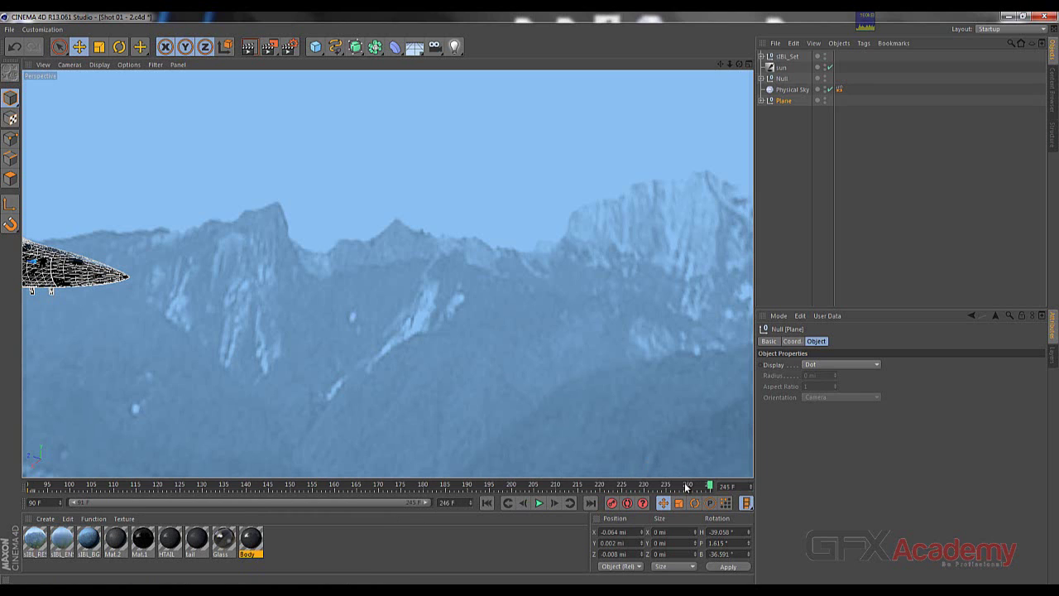
- At frame 245, enable automatic keyframing and move the Plane null forward to about X -0.113, Y -0.001, Z -0.069 mi
drag(685, 488, 704, 488)
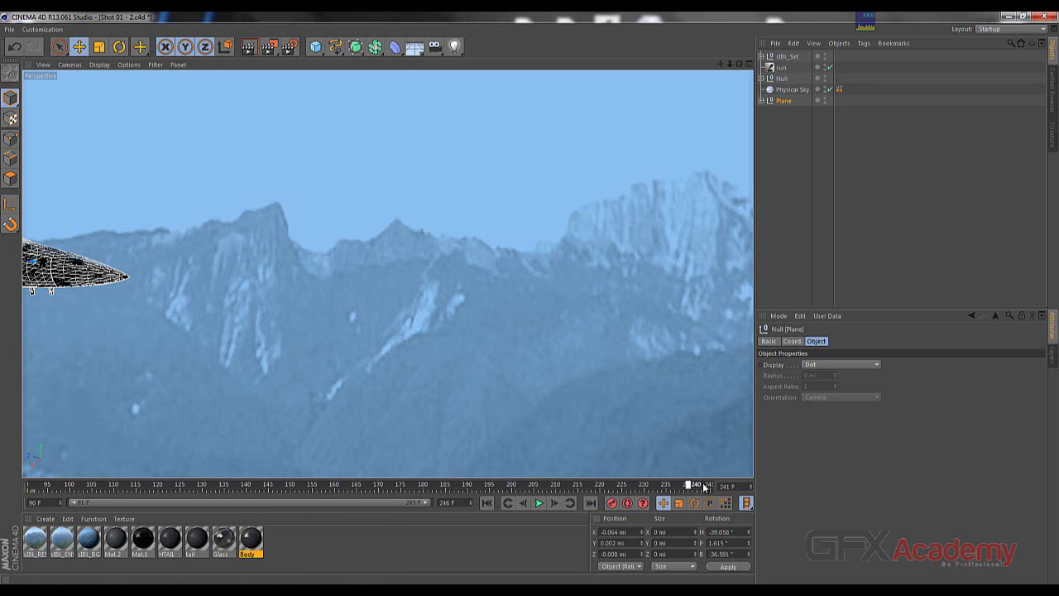
middle_click(450, 244)
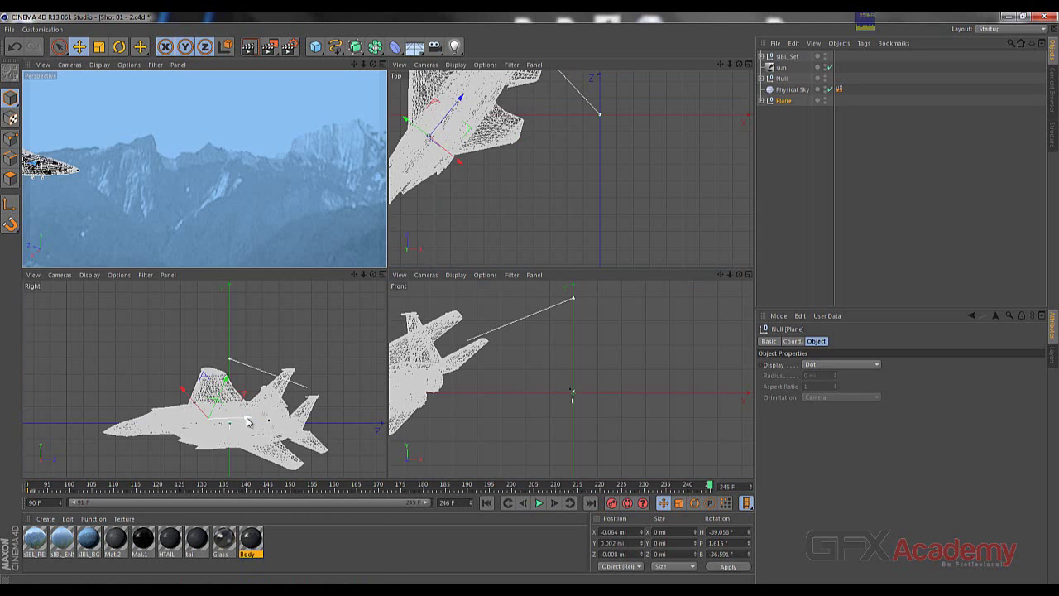
click(627, 502)
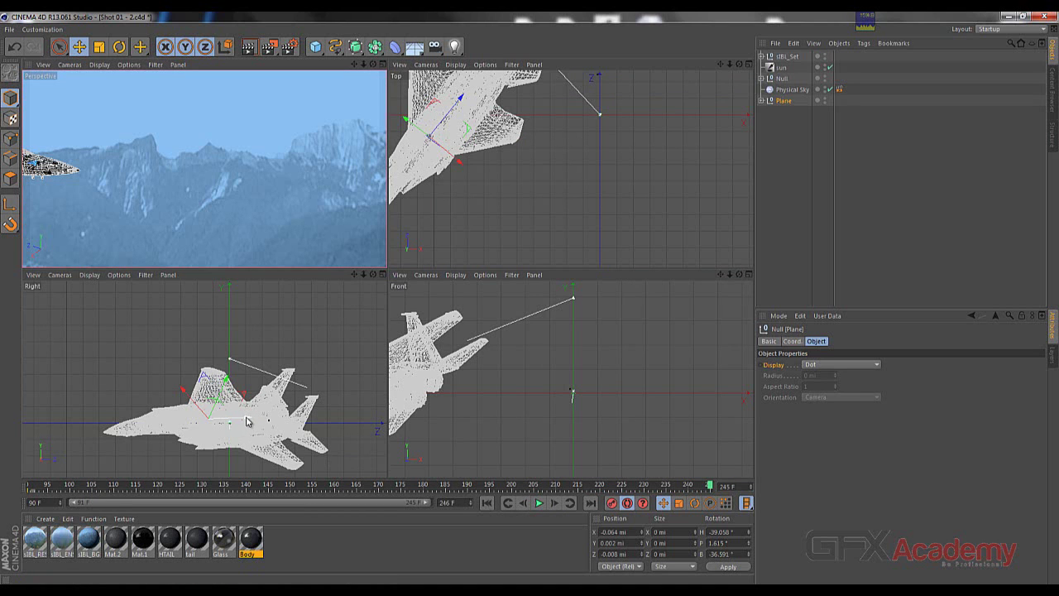
drag(246, 421, 86, 424)
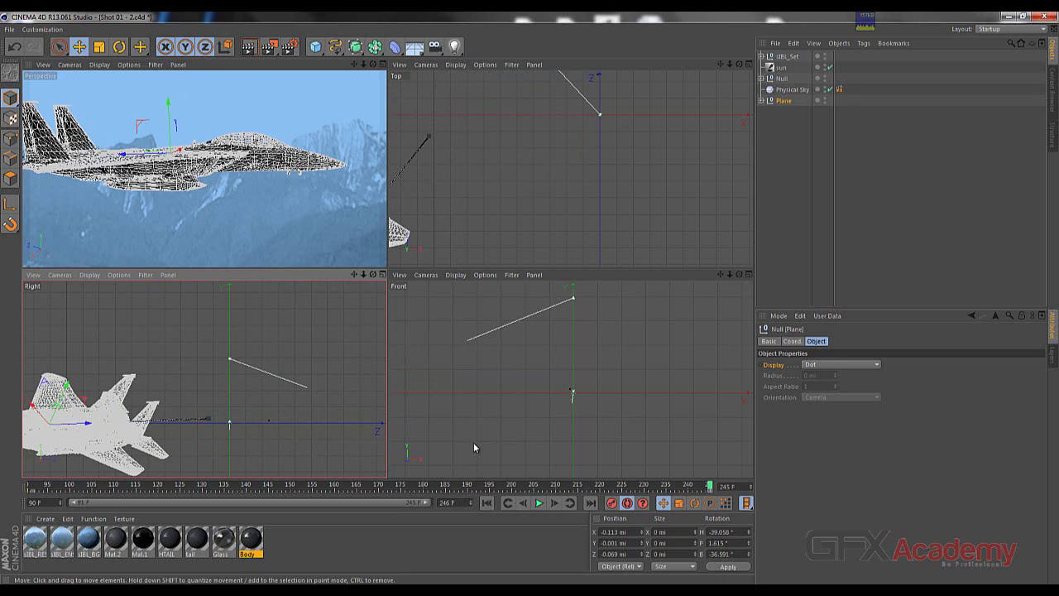
- Return to about frame 94 and play the jet's flight in the enlarged Perspective view, stopping at frame 149
drag(684, 488, 51, 487)
middle_click(245, 204)
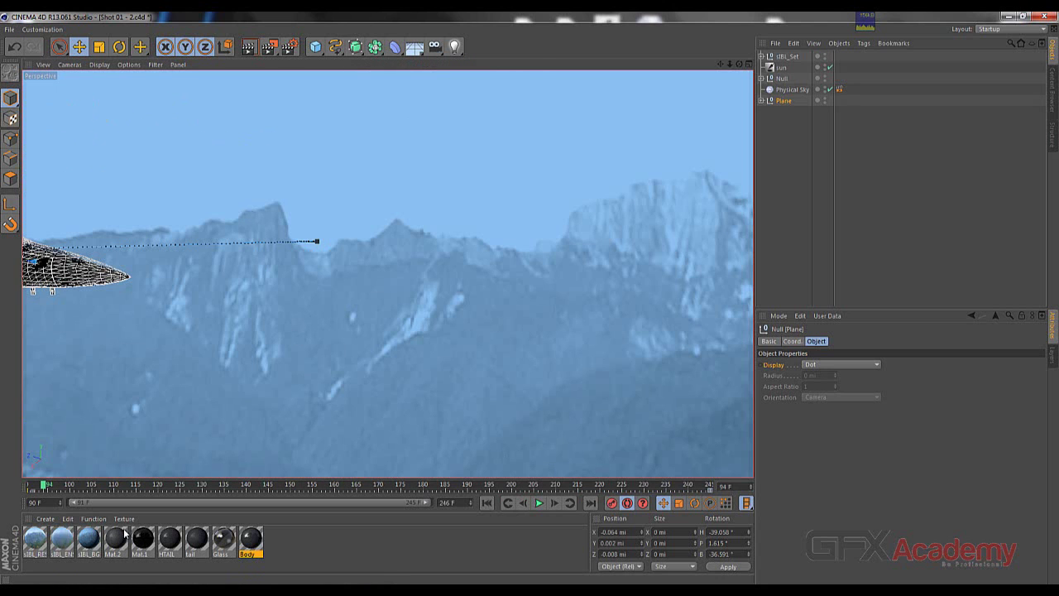
click(538, 503)
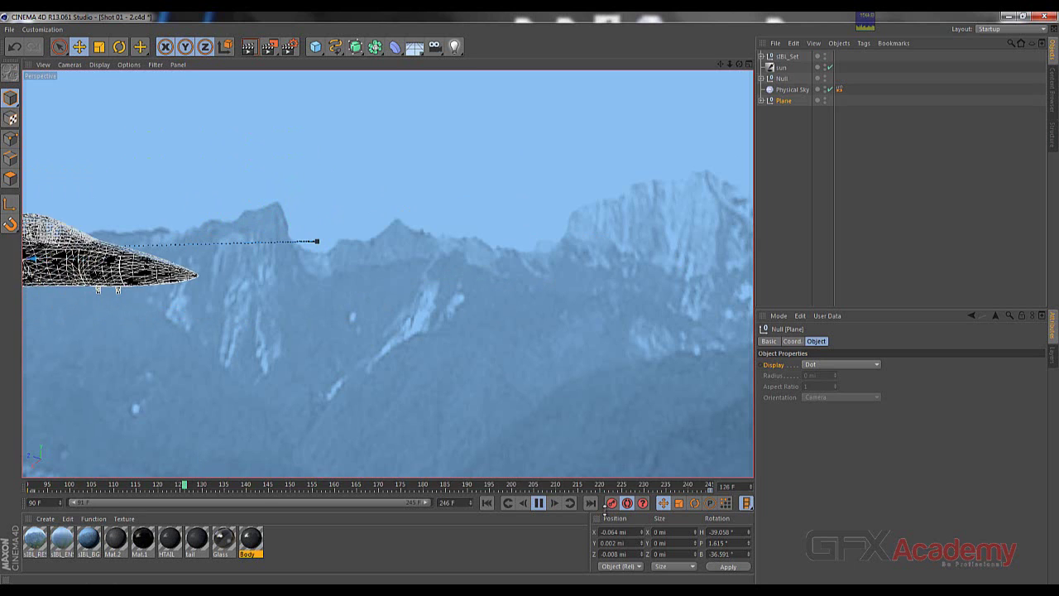
click(538, 502)
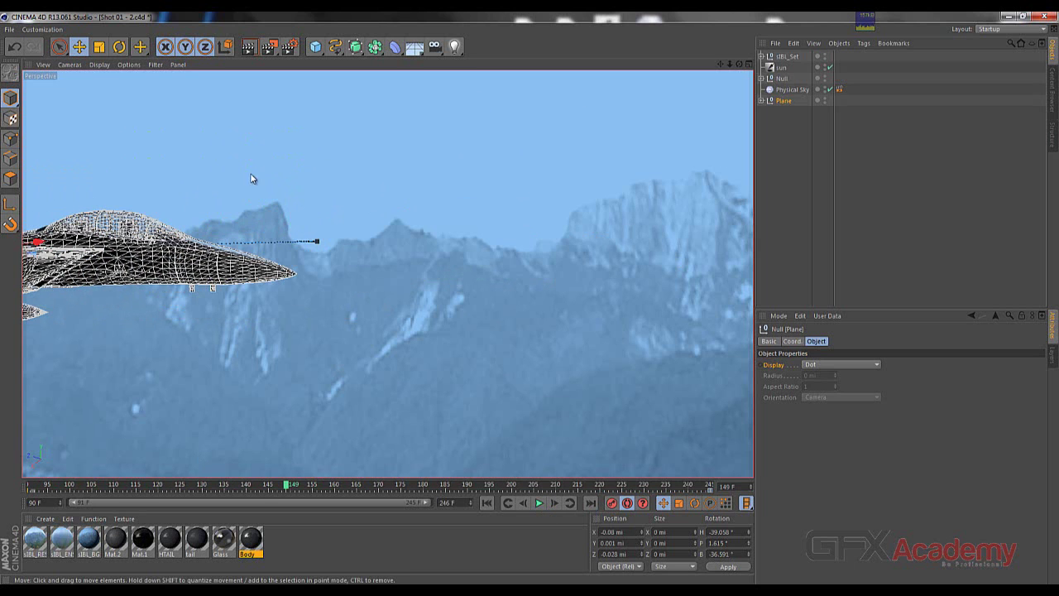
- Open the Plane null's F-curves and set its Position X and Position Z keys to linear interpolation
right_click(149, 210)
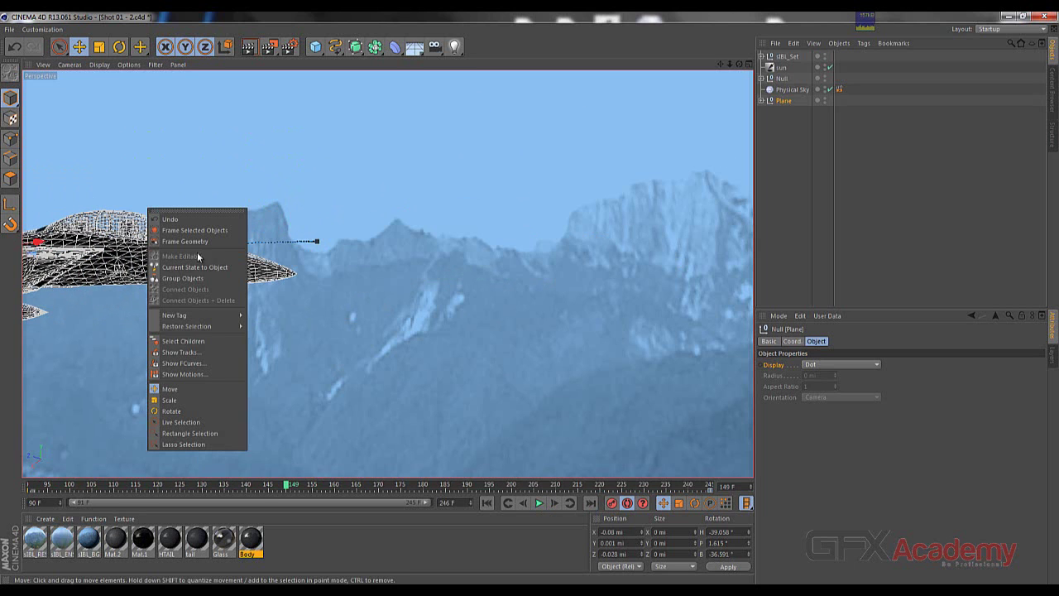
click(182, 364)
drag(340, 102, 477, 108)
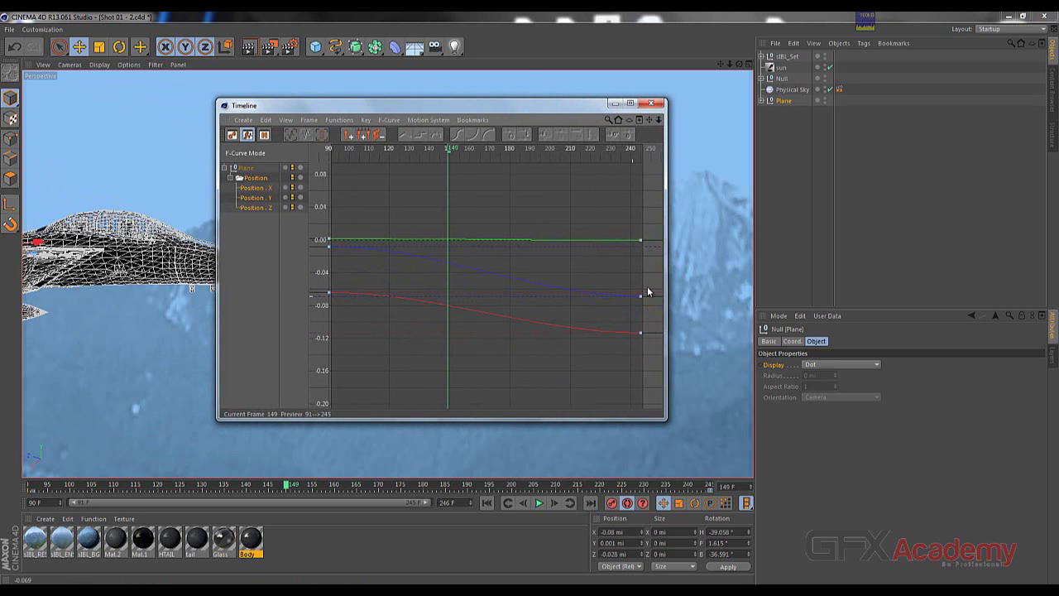
click(253, 208)
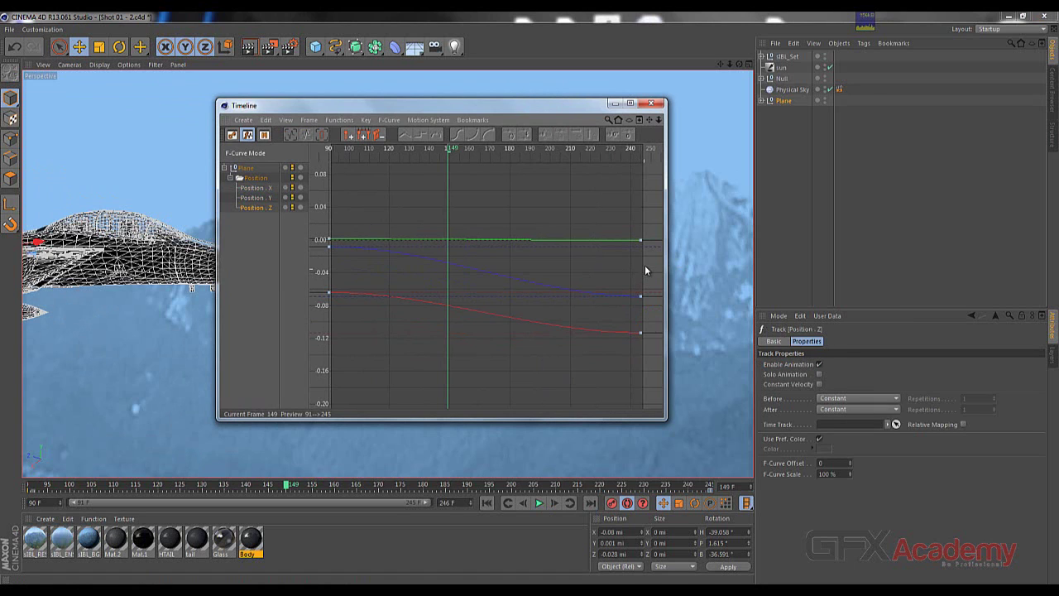
drag(653, 258, 312, 407)
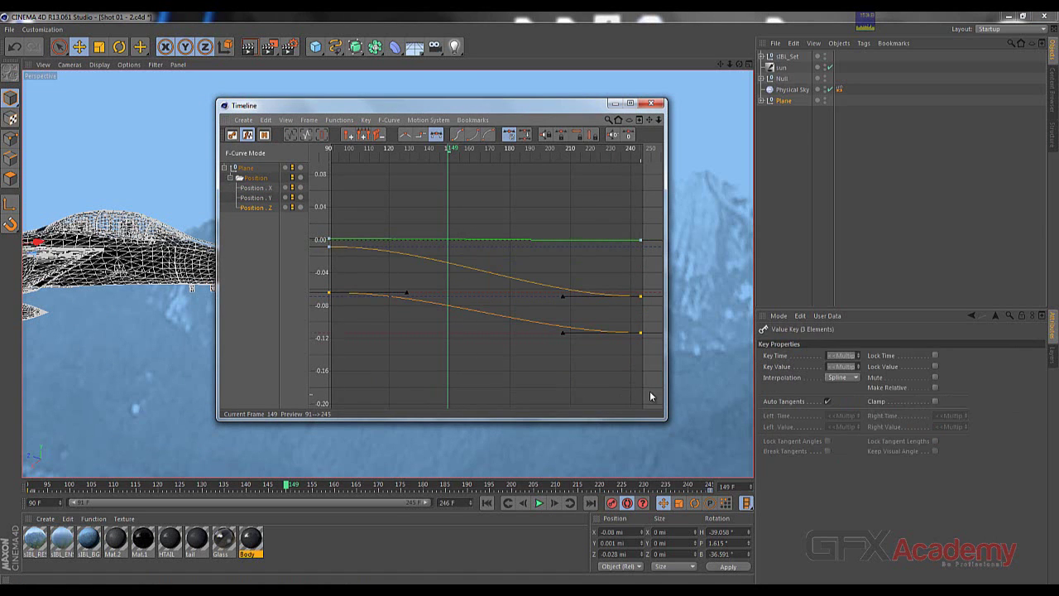
drag(653, 382, 319, 244)
click(405, 134)
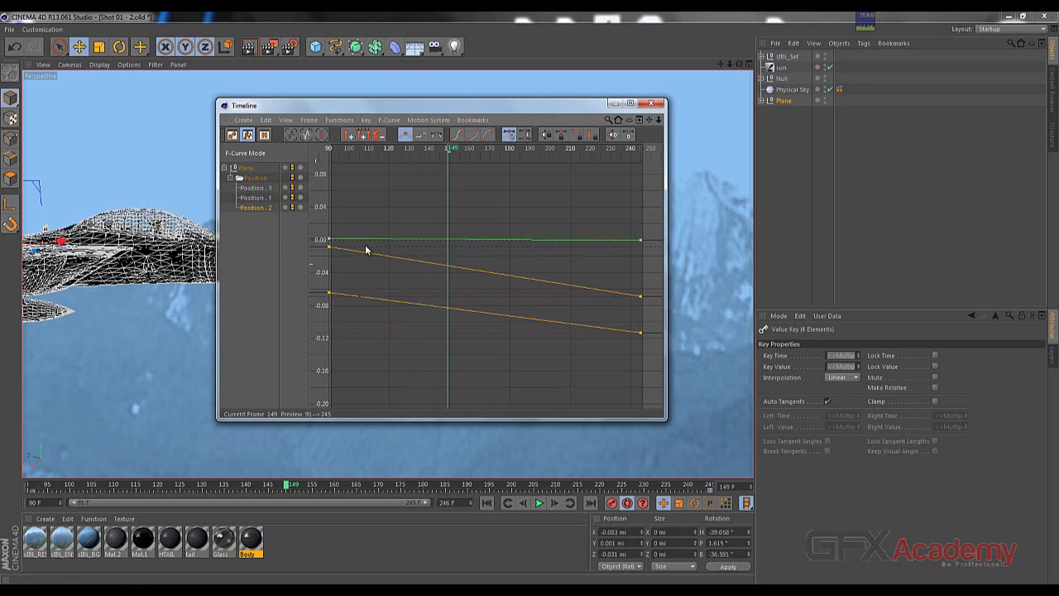
- Delete both Position Y keys and the Position X key at frame 245 from the Plane null's F-curves
drag(645, 222, 310, 245)
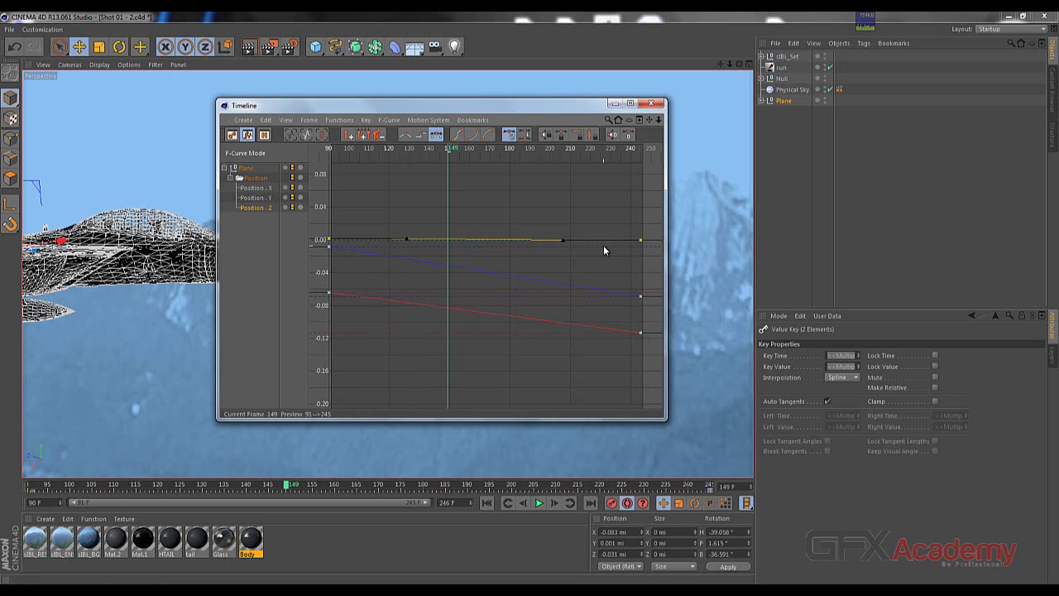
key(Delete)
drag(654, 327, 633, 361)
key(Delete)
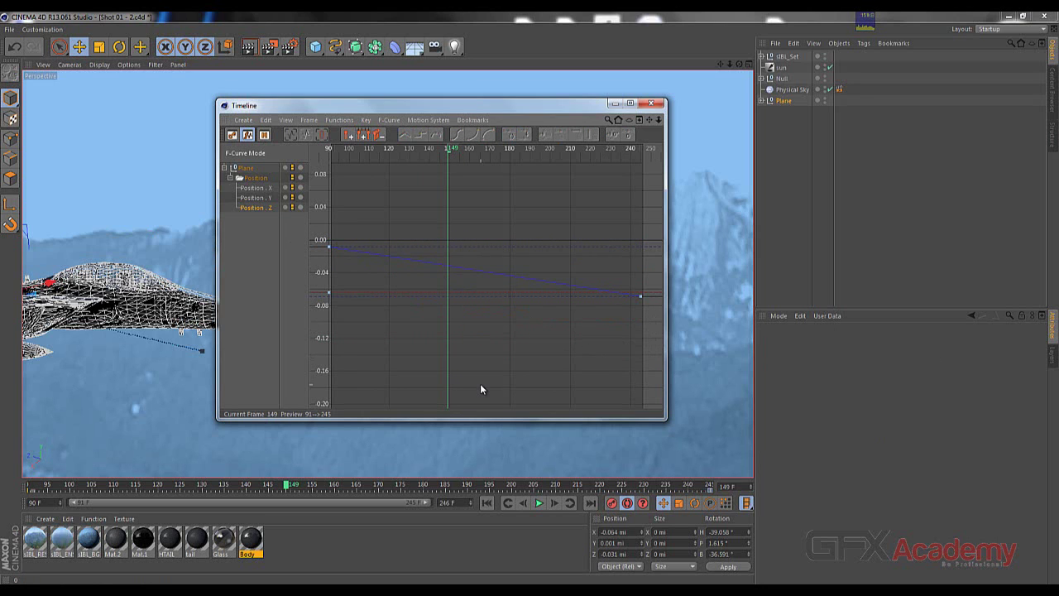
- Minimize the Timeline window and play the animation to check the jet's changed flight path
click(615, 102)
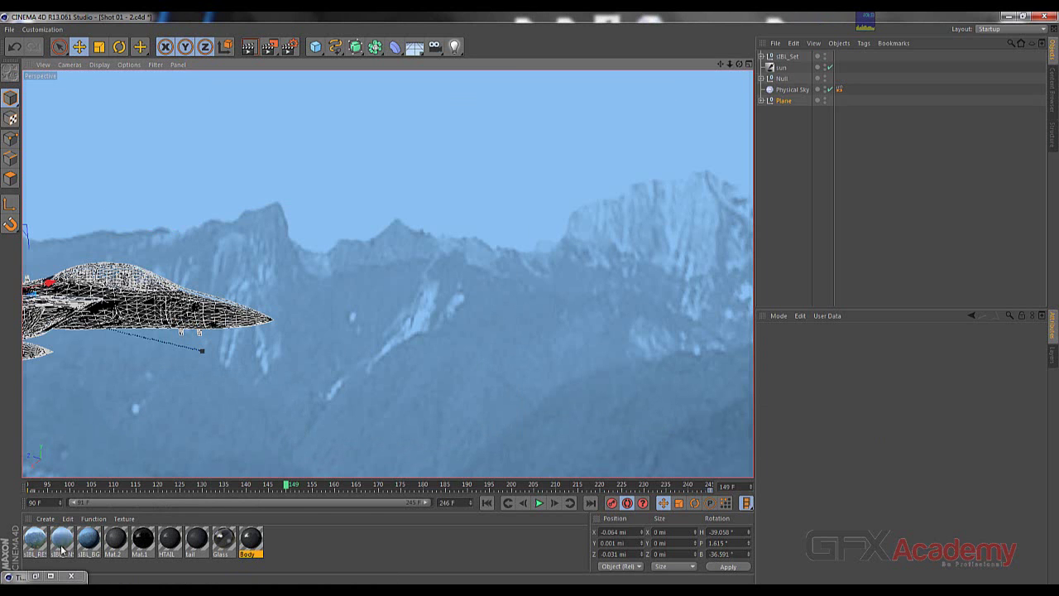
click(538, 504)
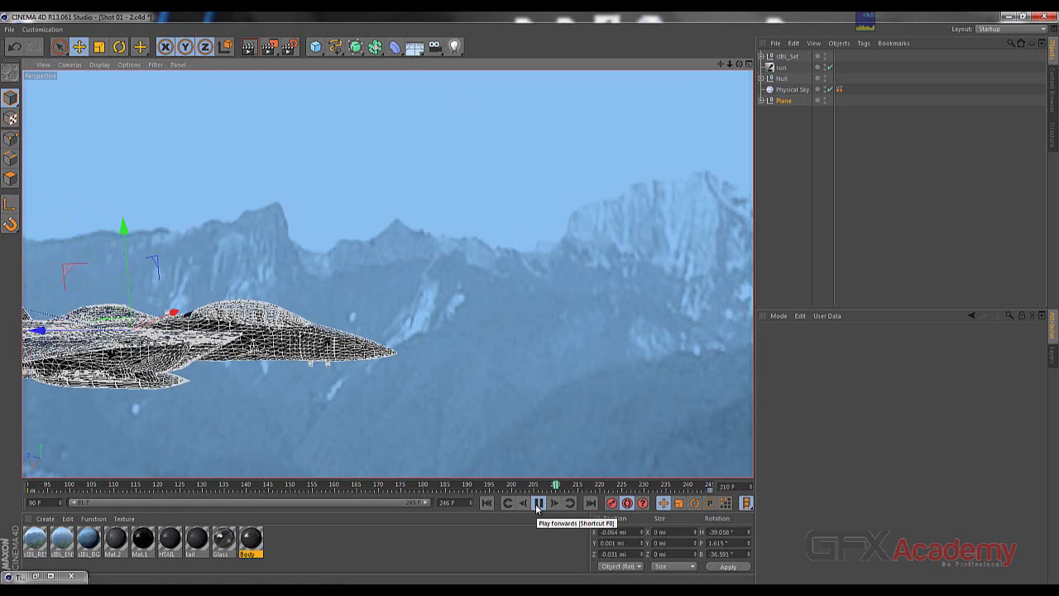
- Restore the Plane null's deleted Position X key at frame 245 in the Timeline and replay the jet's flight
click(538, 504)
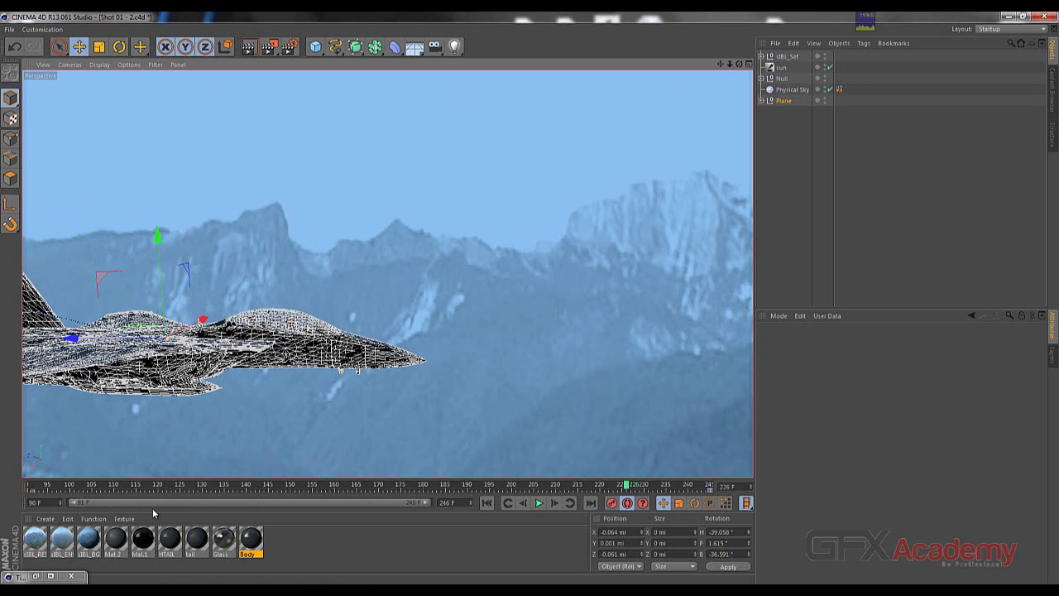
click(35, 575)
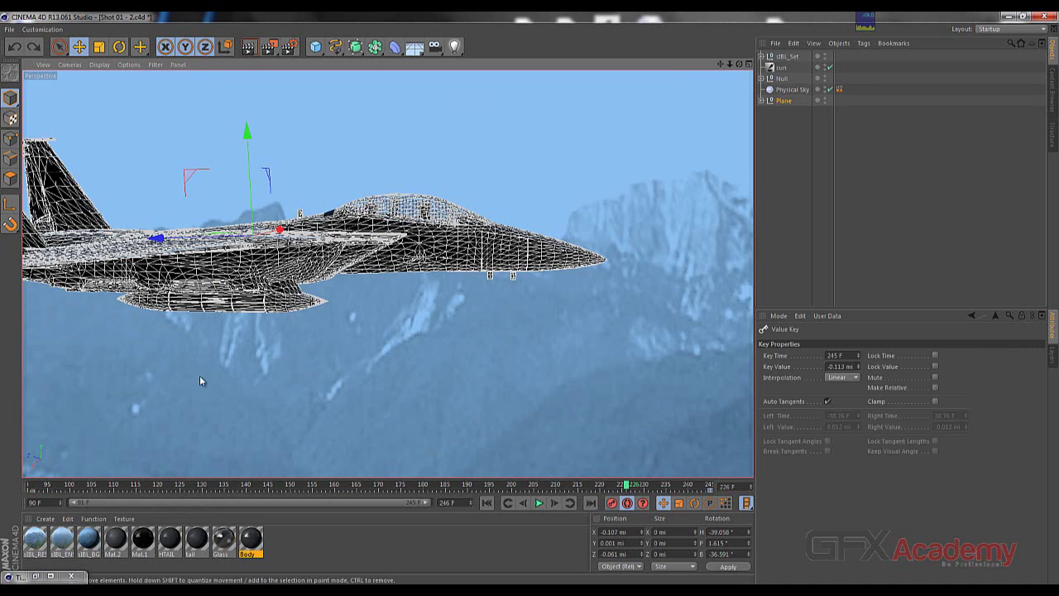
click(615, 104)
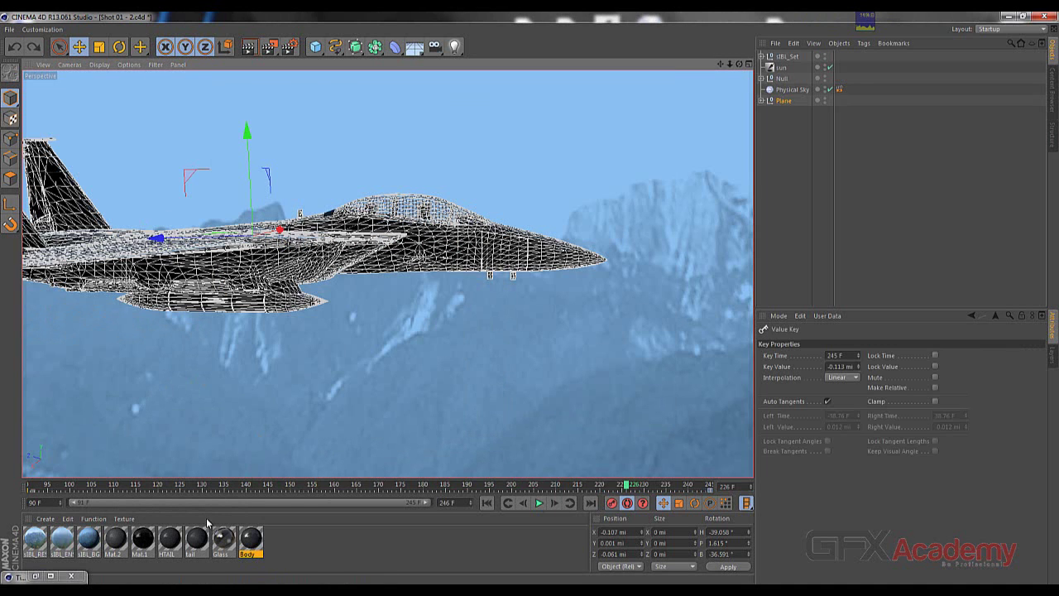
click(538, 504)
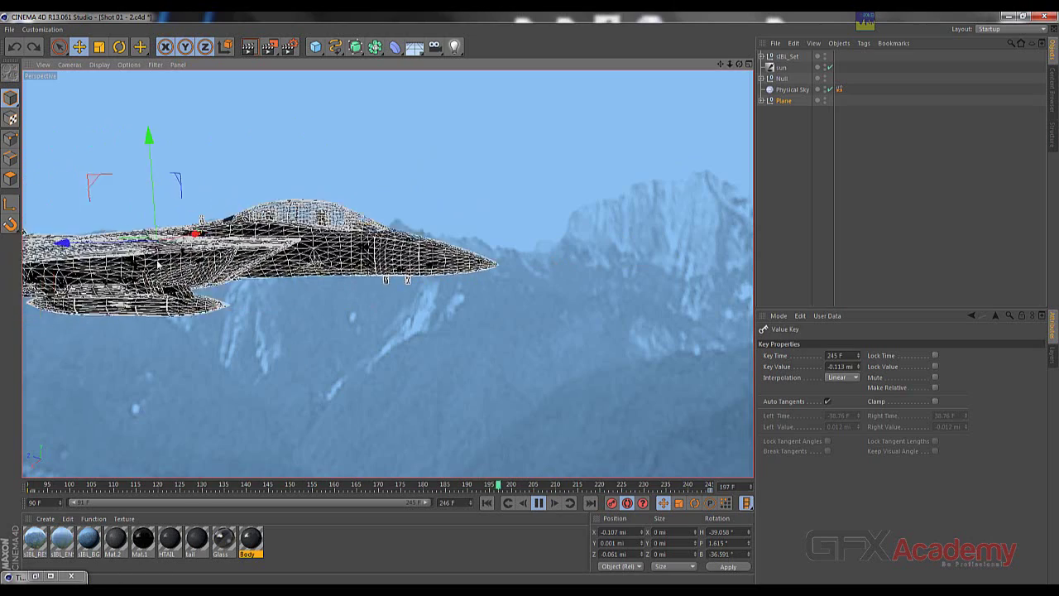
click(542, 506)
- Switch to the shot01 reference video and scrub back through it to examine how the jet enters the frame
click(438, 590)
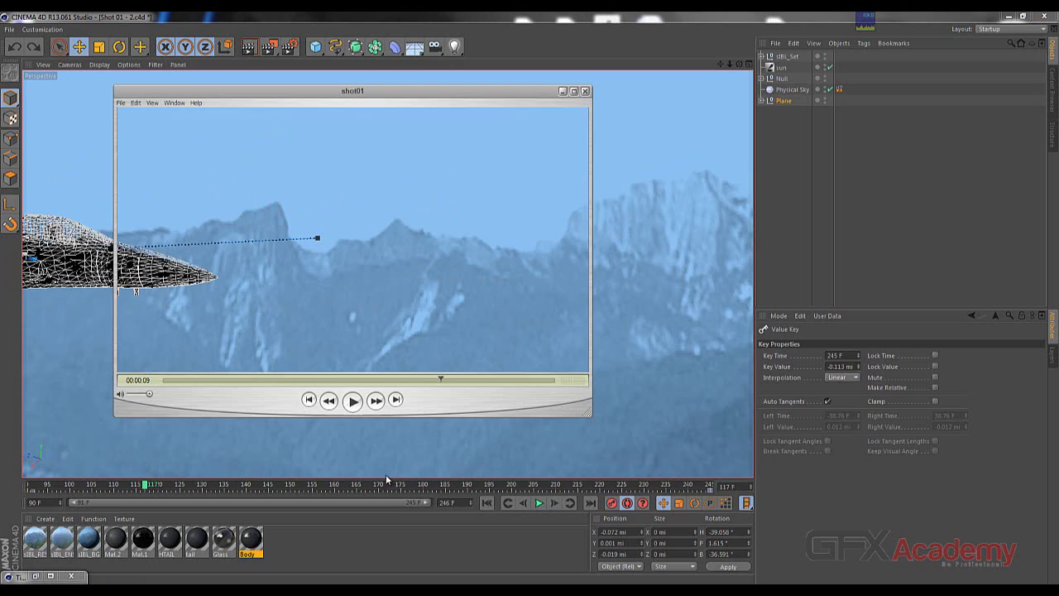
click(350, 382)
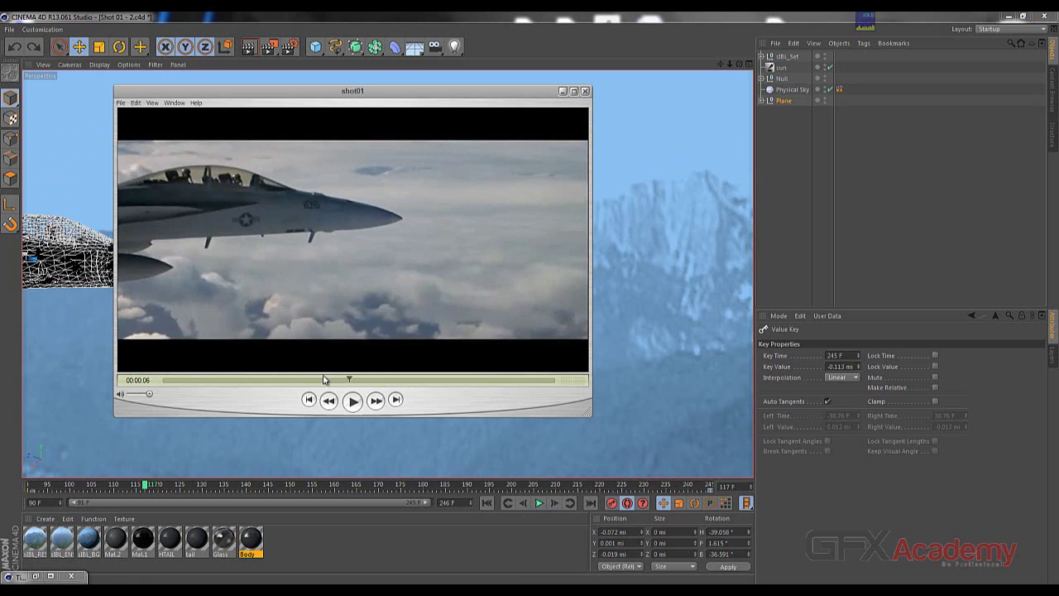
click(310, 382)
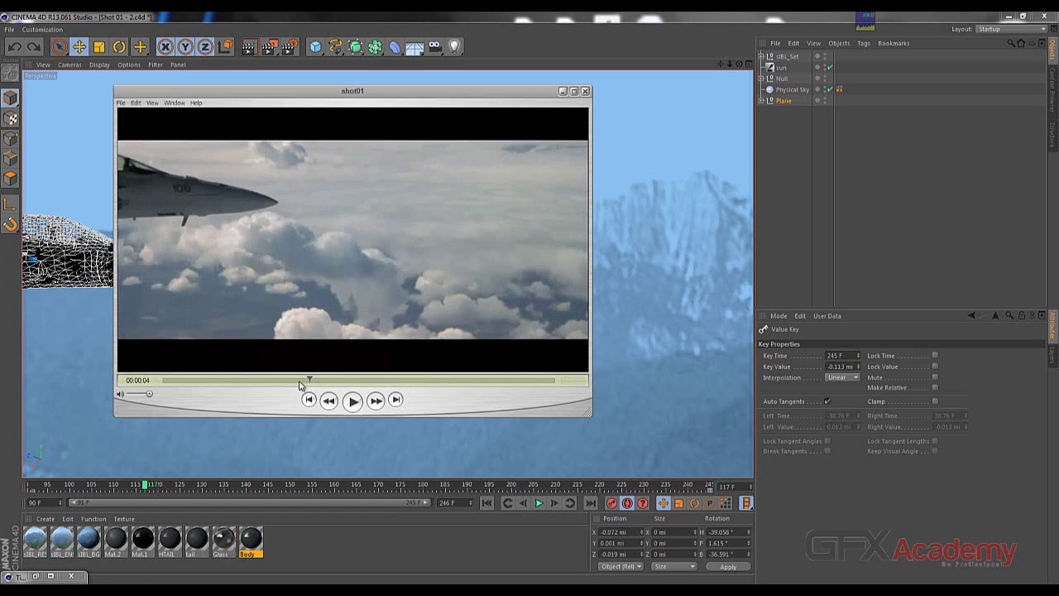
click(298, 381)
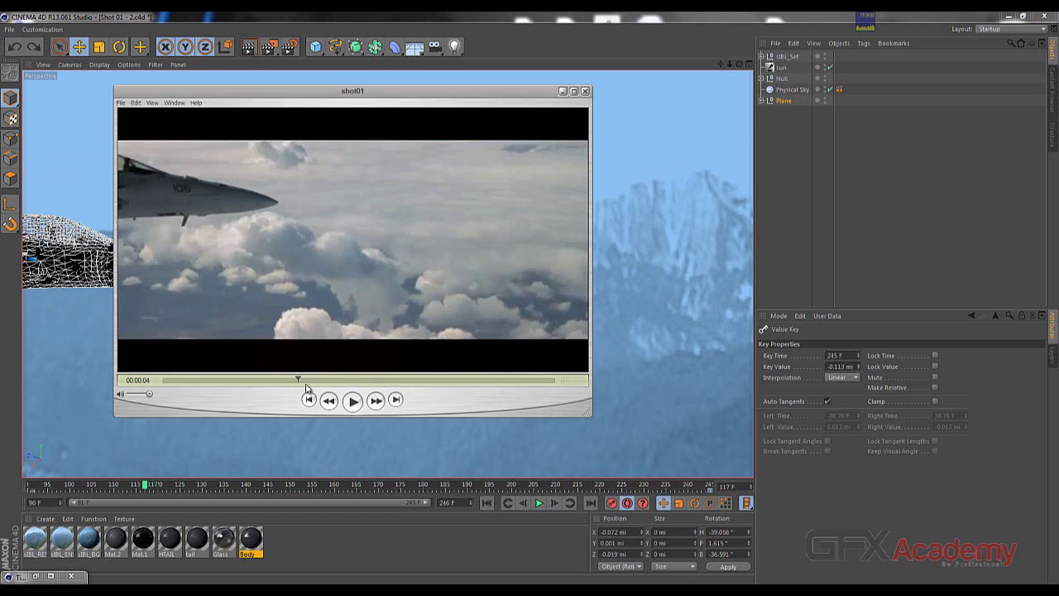
click(352, 401)
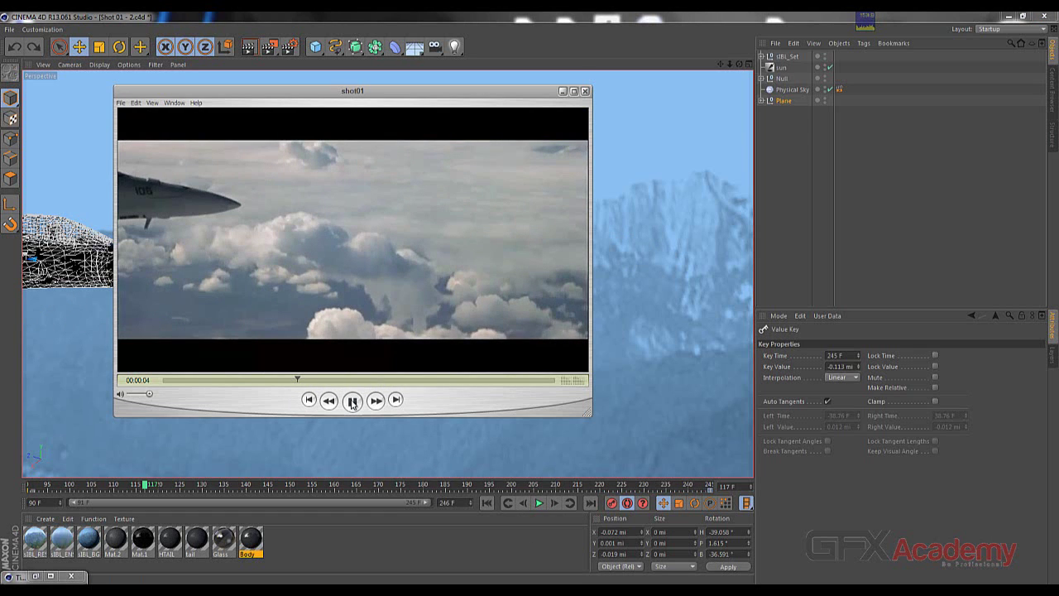
click(276, 382)
key(space)
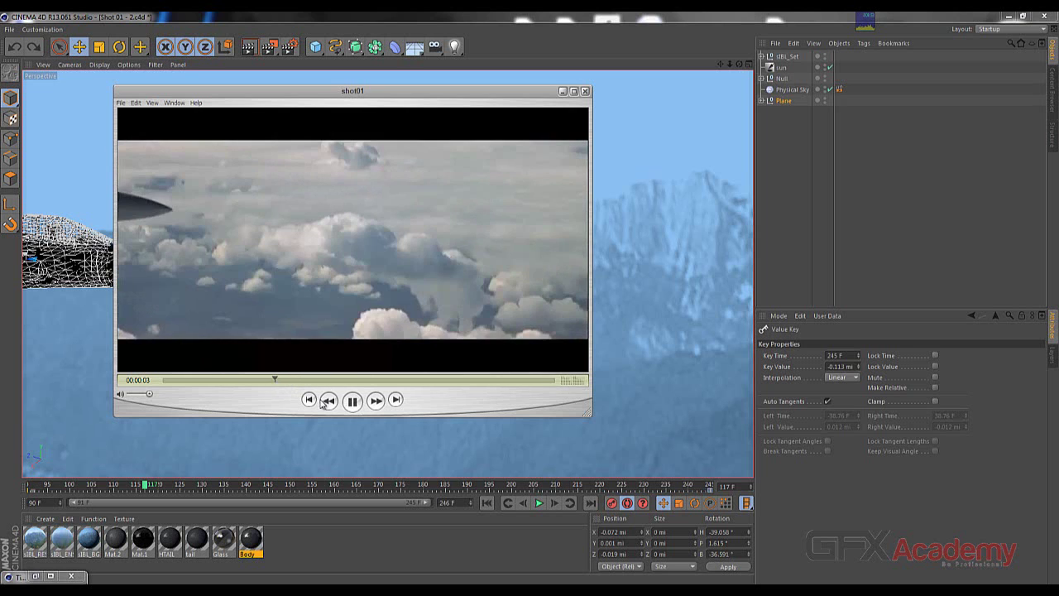
- Play the reference clip from about 00:00:02 to 00:00:09, examine the frames around the closing crossfade, and minimize the player
click(251, 381)
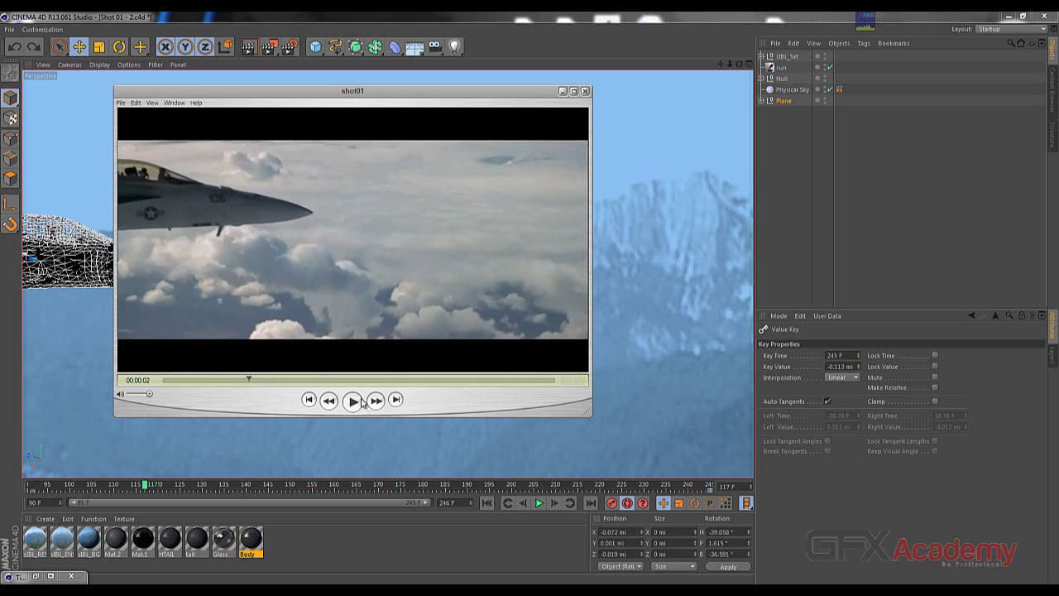
click(353, 402)
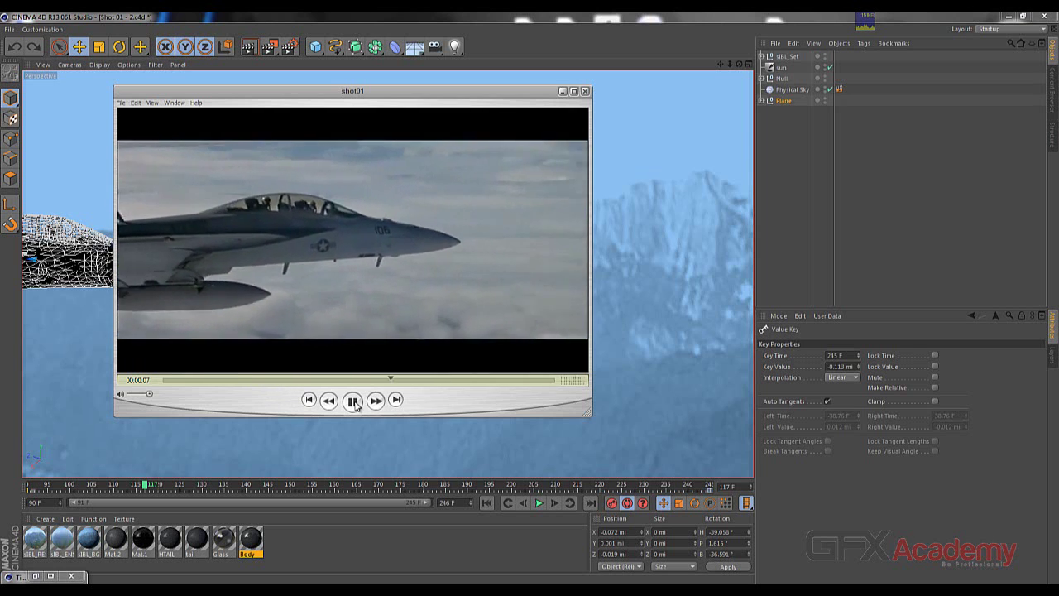
click(353, 402)
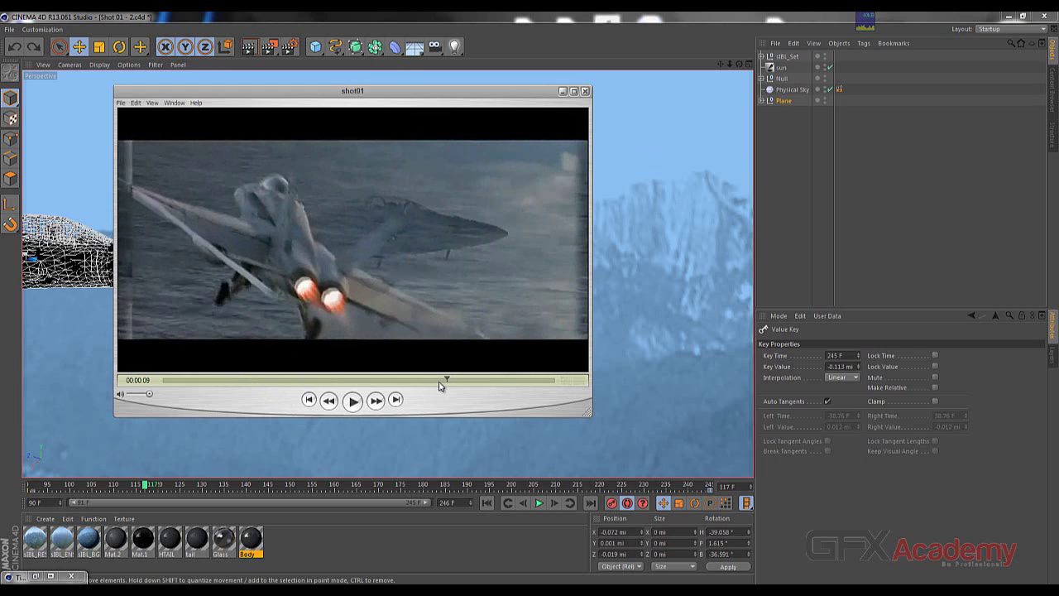
key(Left)
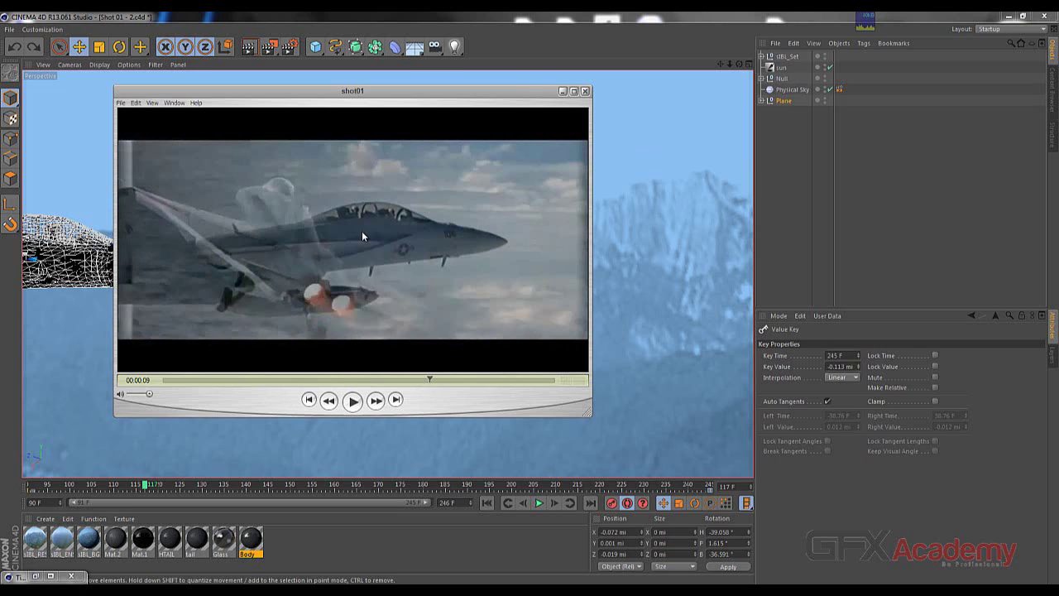
key(Right)
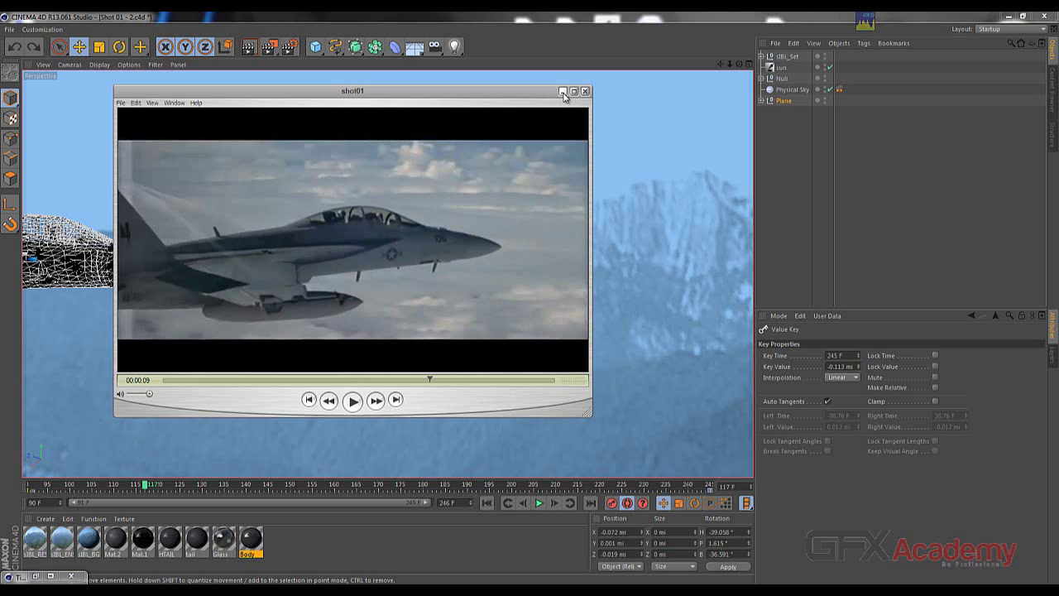
click(562, 92)
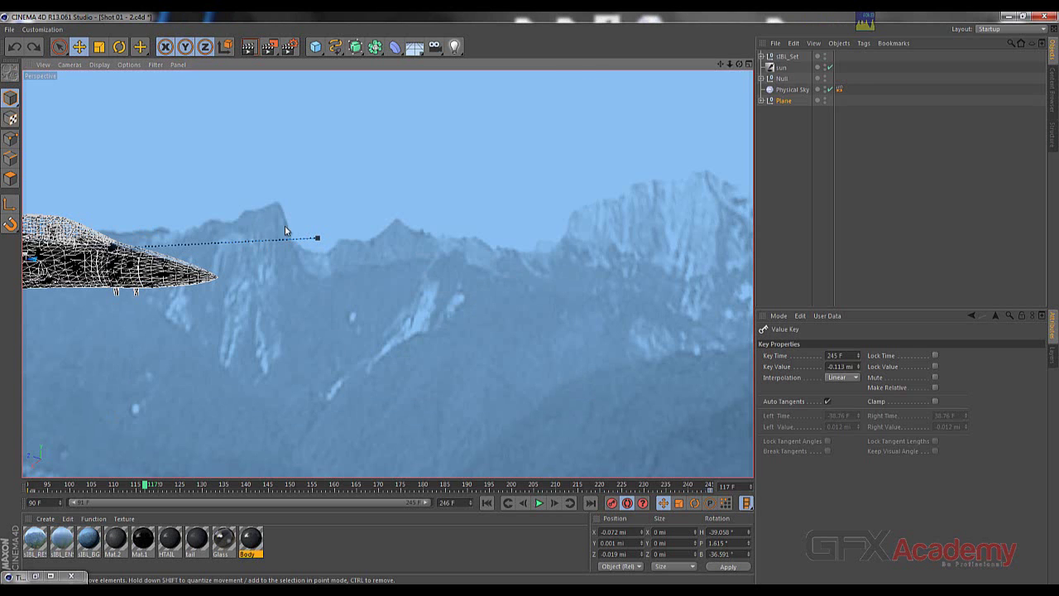
- Return to frame 91, add a standard Camera object and look through it
drag(131, 484, 31, 488)
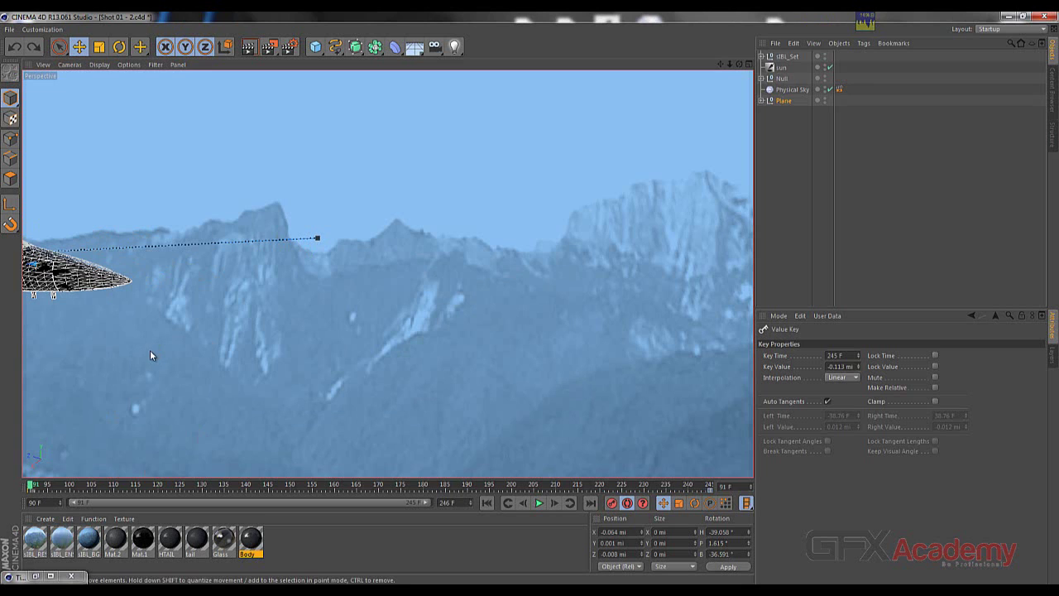
click(435, 47)
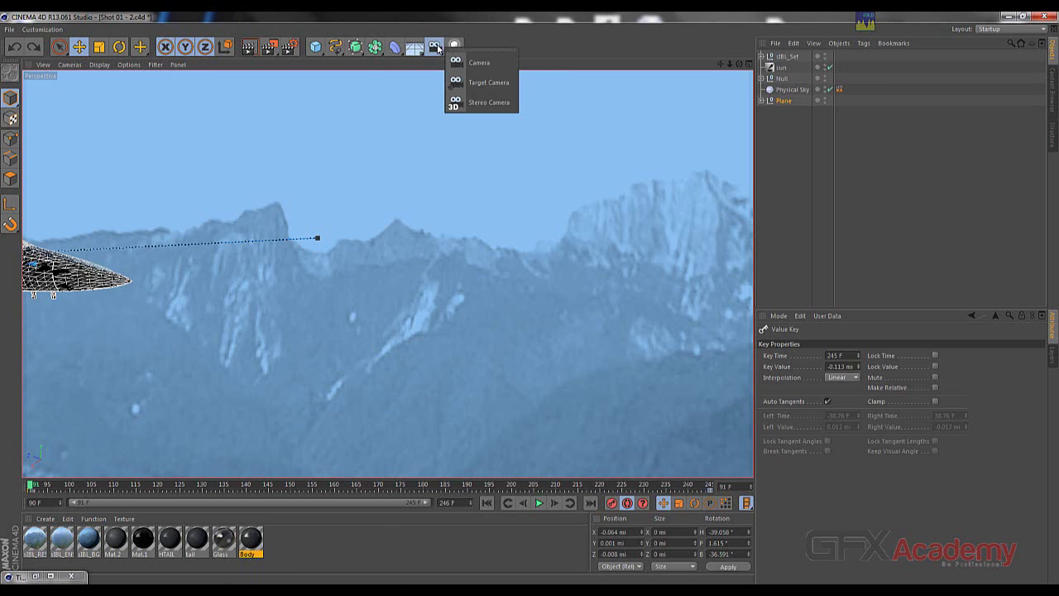
click(486, 64)
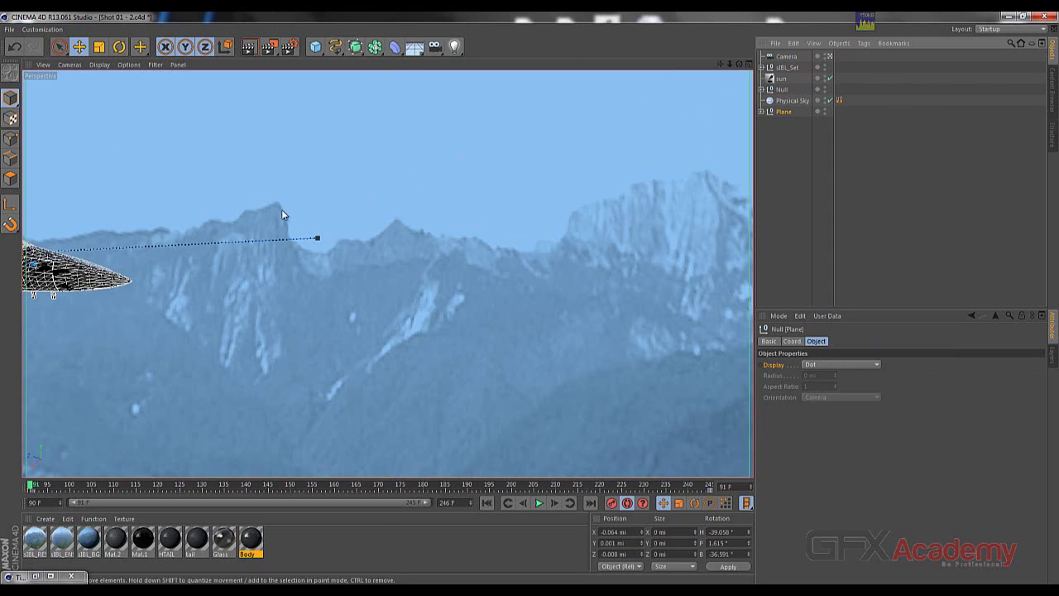
- Add a Target tag to the Camera and assign the Plane null as its target object
click(784, 56)
right_click(786, 57)
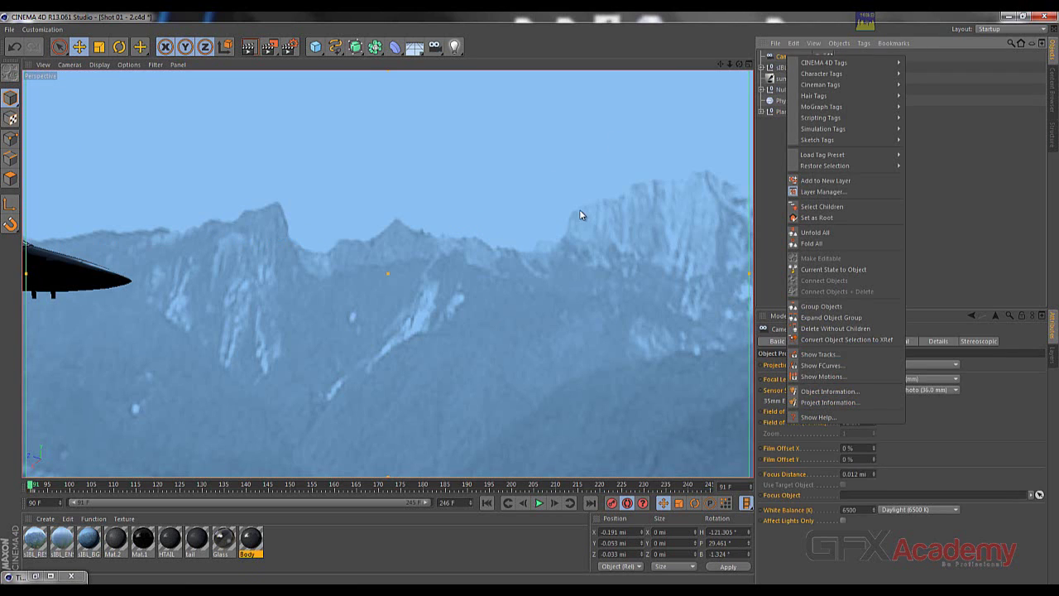
mouse_move(807, 65)
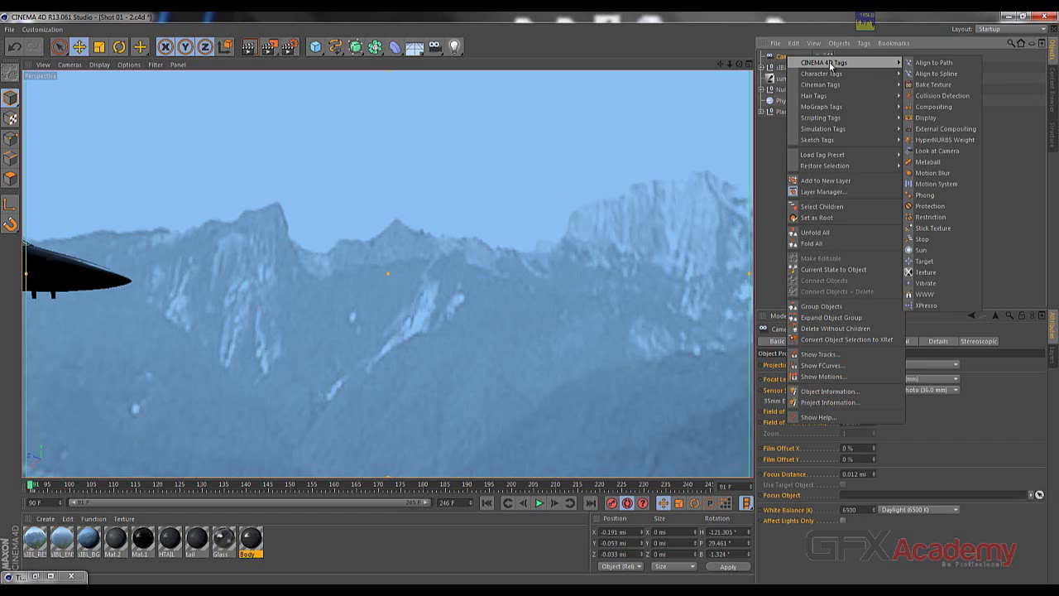
click(938, 262)
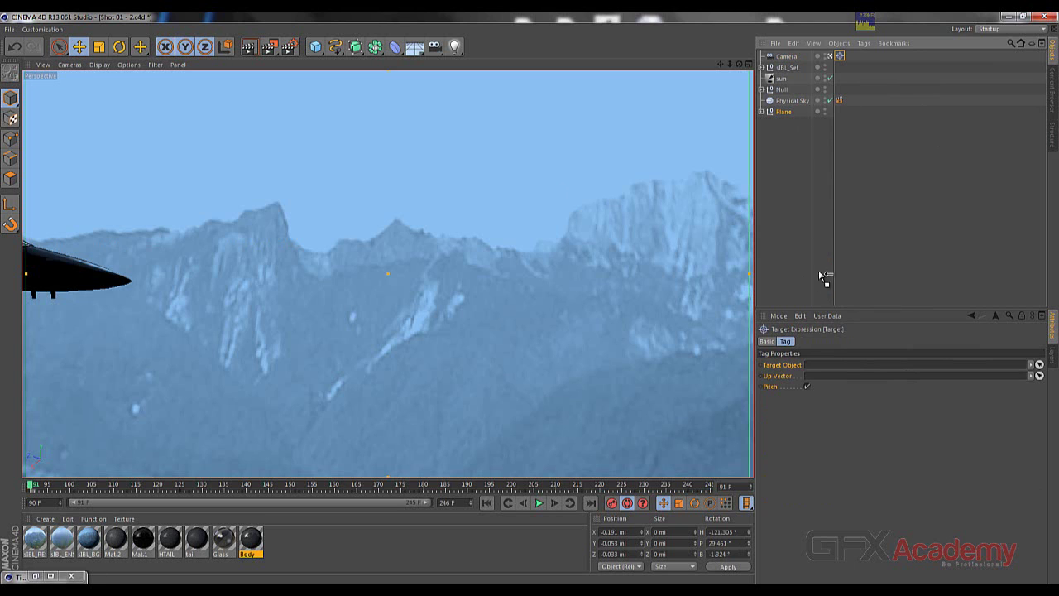
drag(821, 275, 830, 364)
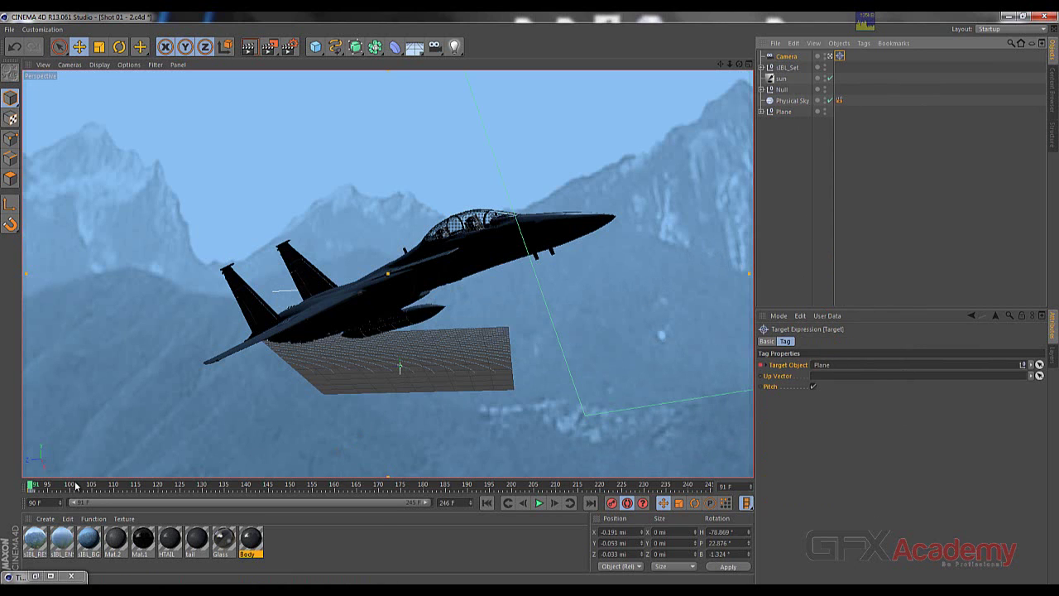
- Check the scene at frame 91 in the default editor view, and return to looking through the Camera
drag(75, 486, 9, 487)
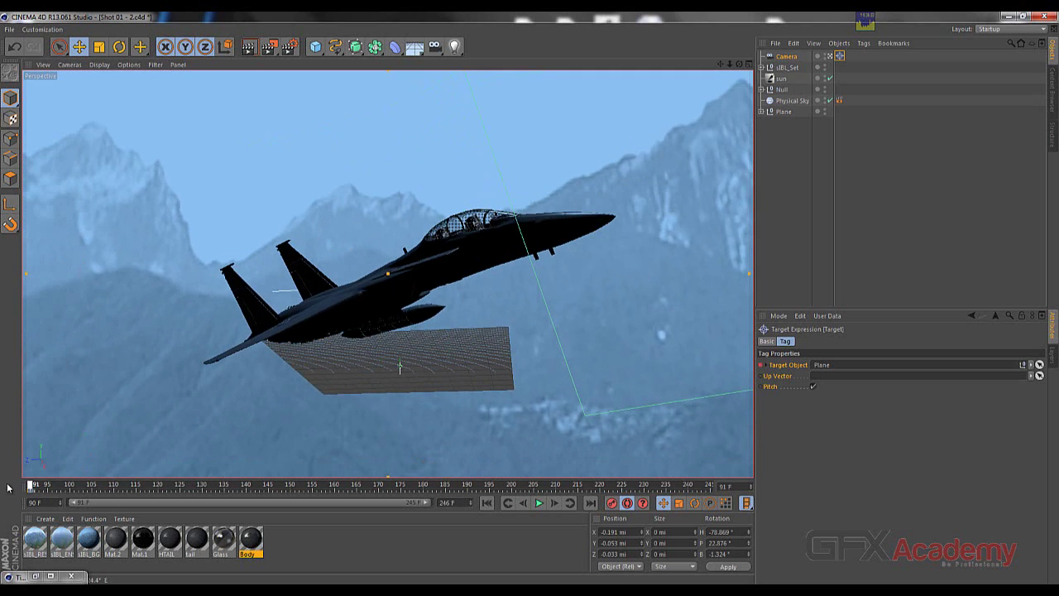
click(831, 58)
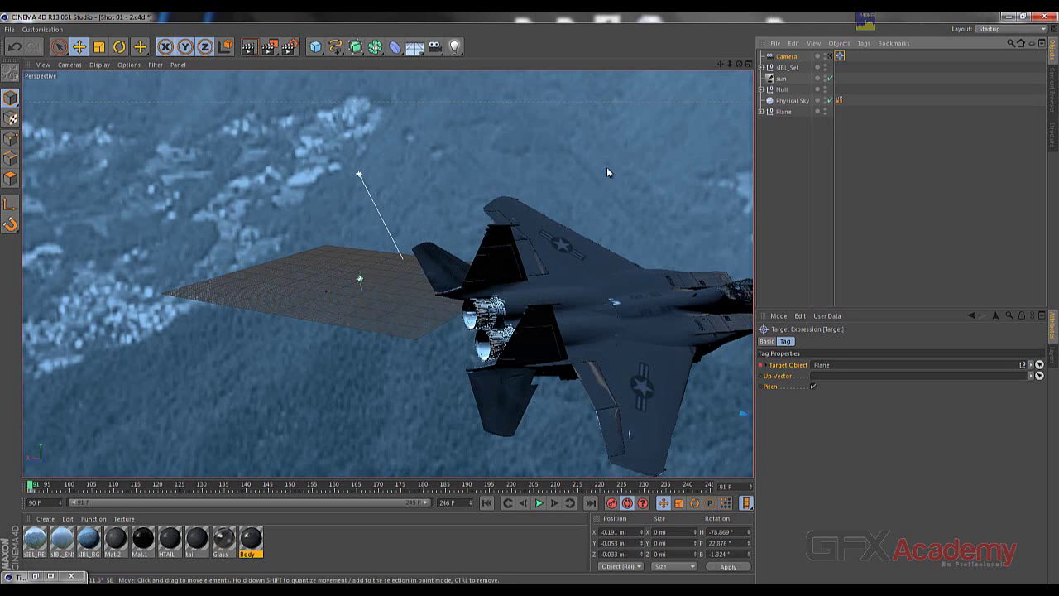
click(830, 57)
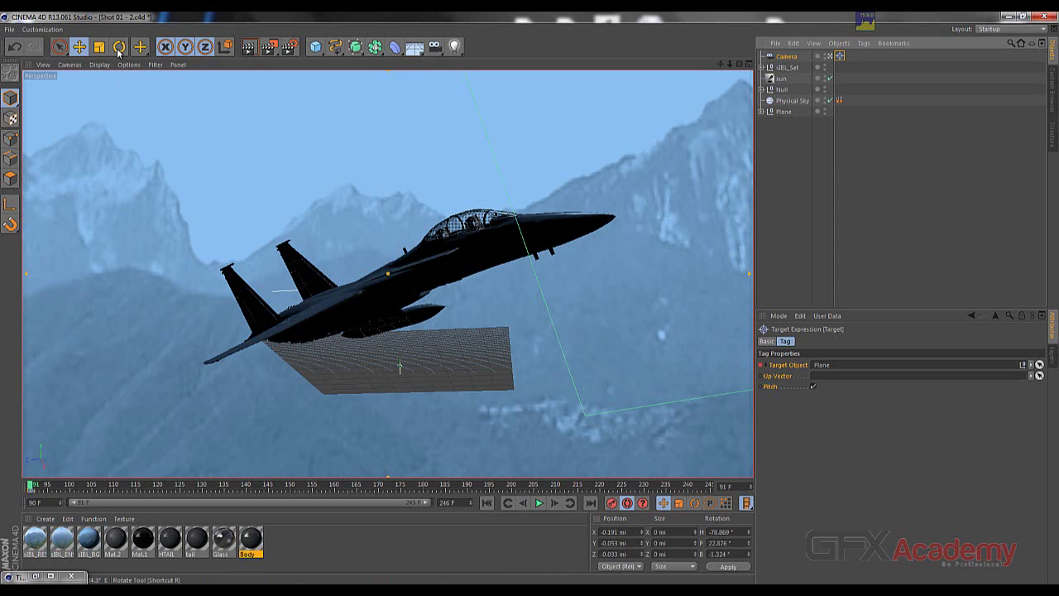
- Reposition the targeted Camera to frame the whole F-15 from the side against the mountains, and move it slightly closer
drag(720, 63, 532, 300)
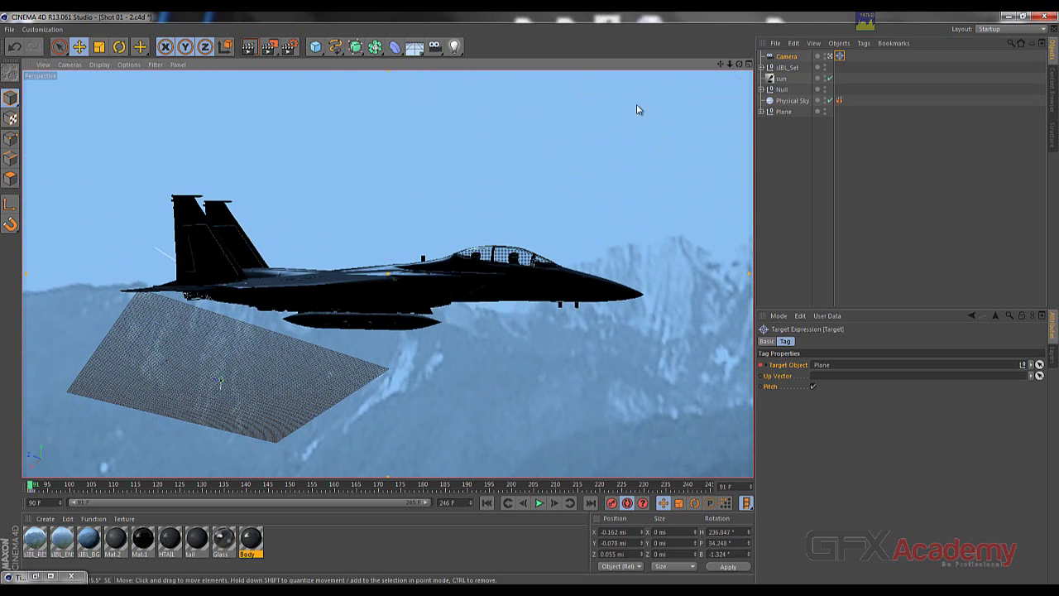
drag(719, 64, 531, 300)
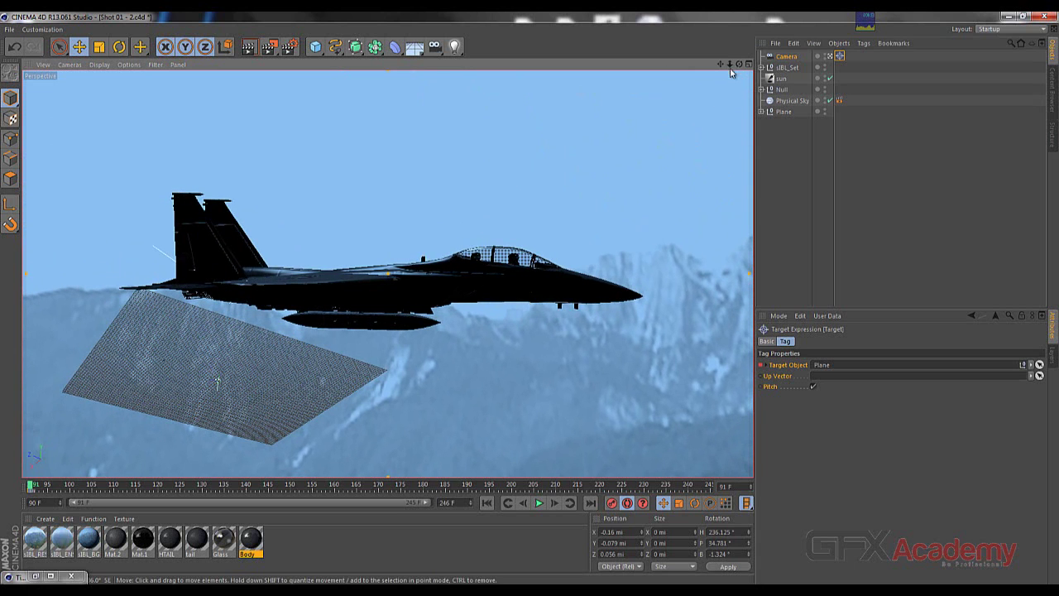
drag(729, 65, 531, 303)
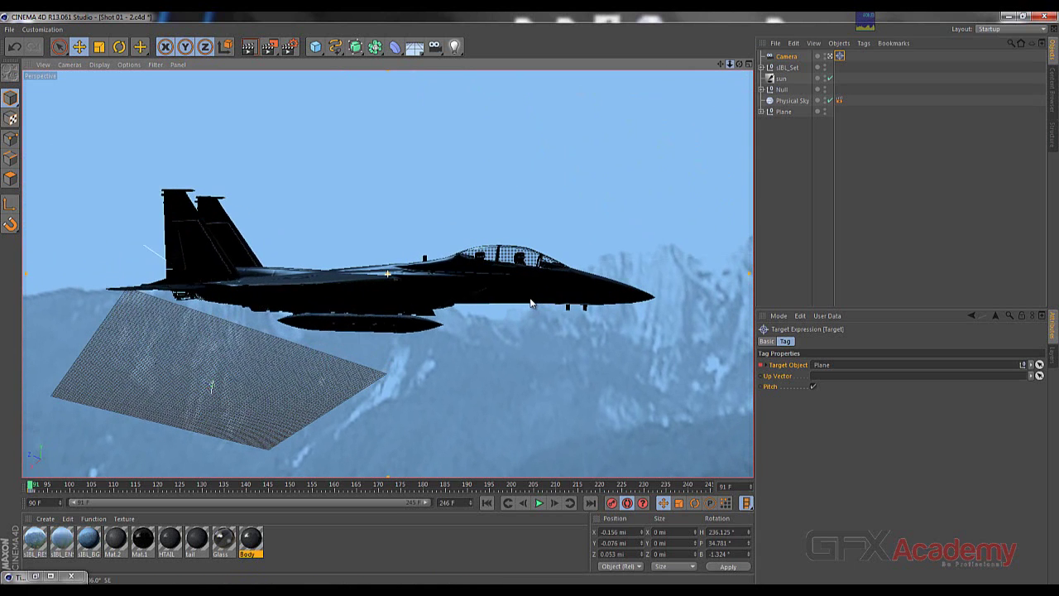
scroll(530, 303, up, 1)
scroll(530, 303, down, 1)
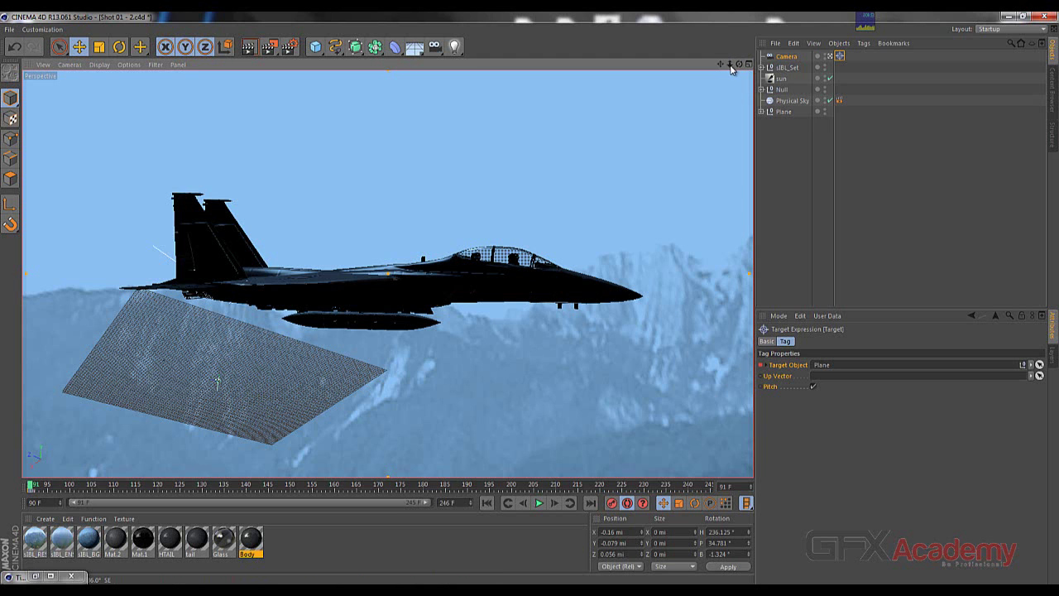
drag(730, 65, 530, 302)
scroll(531, 303, up, 5)
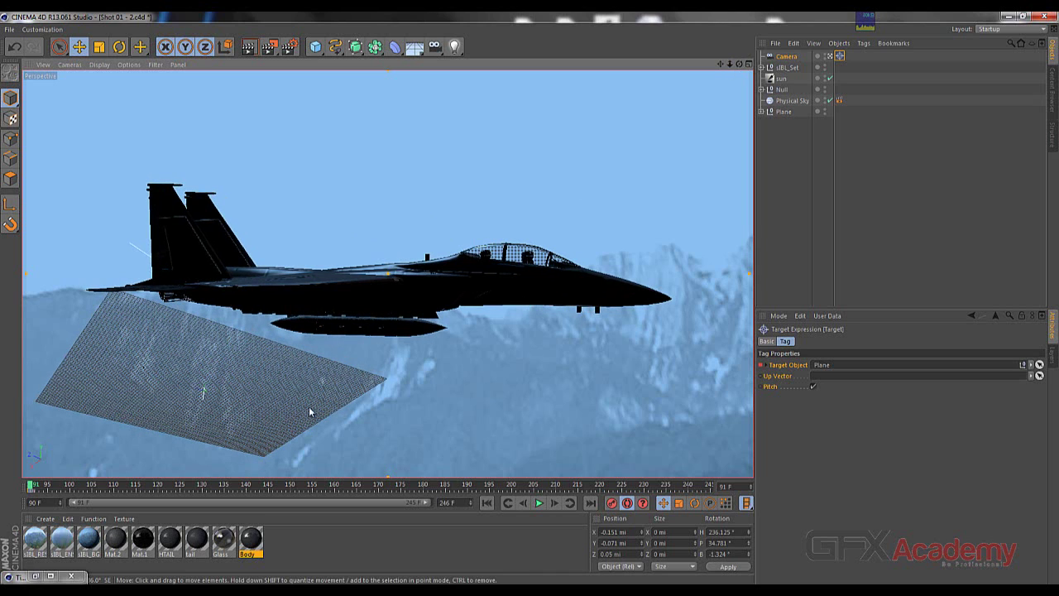
- Try to move the Camera slightly along its X axis in the Right view
middle_click(339, 171)
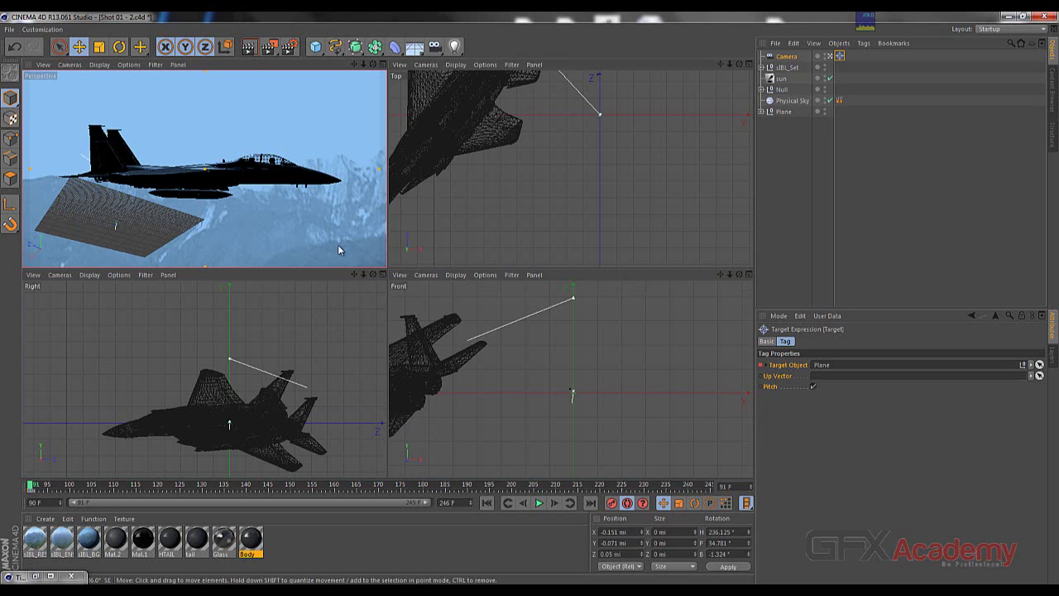
scroll(307, 338, down, 2)
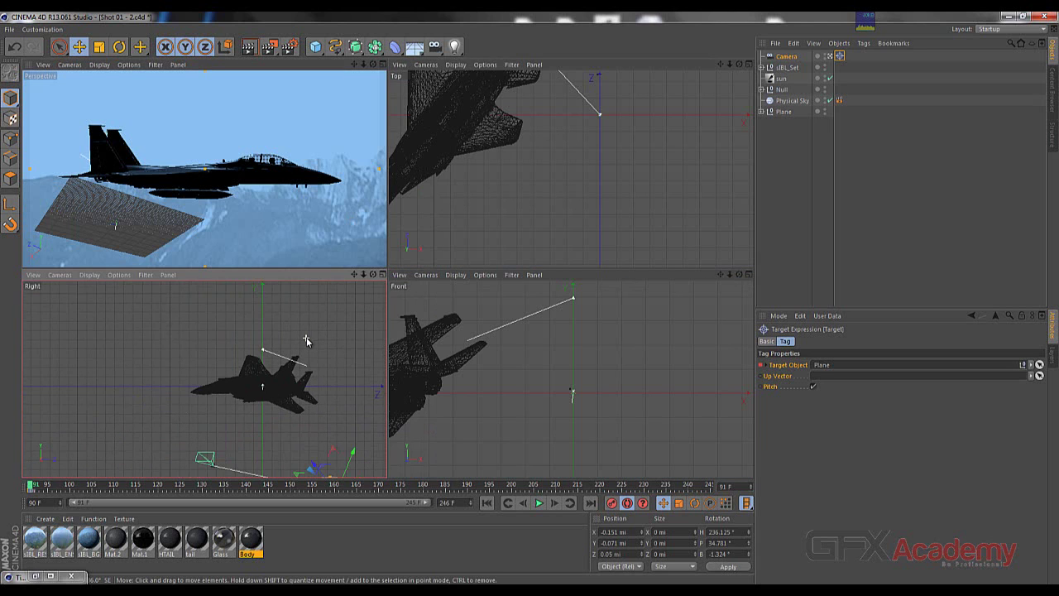
scroll(307, 371, down, 2)
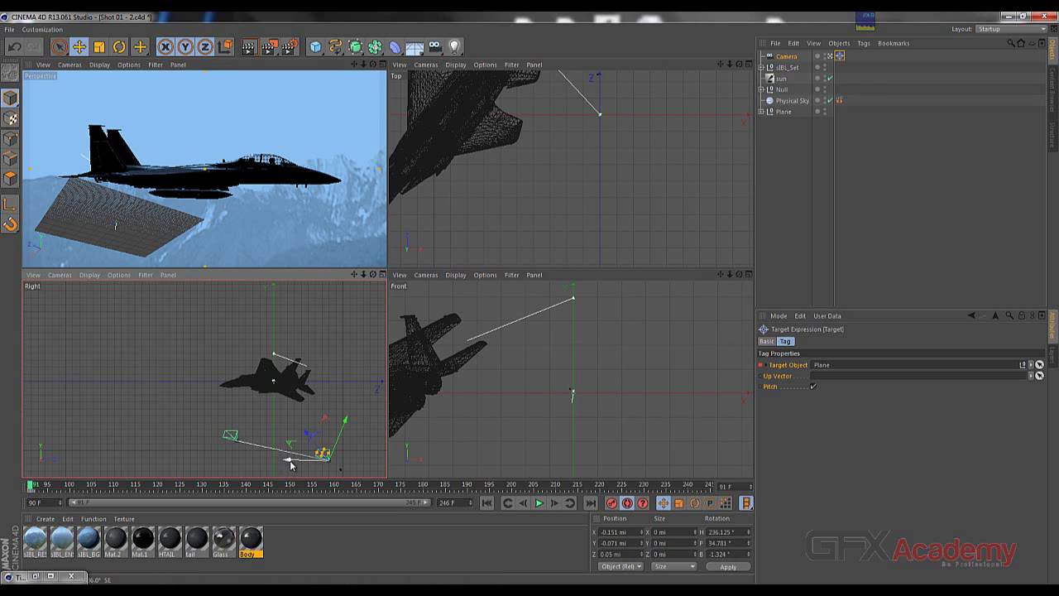
mouse_move(289, 463)
mouse_down()
mouse_move(268, 464)
mouse_move(294, 464)
mouse_up()
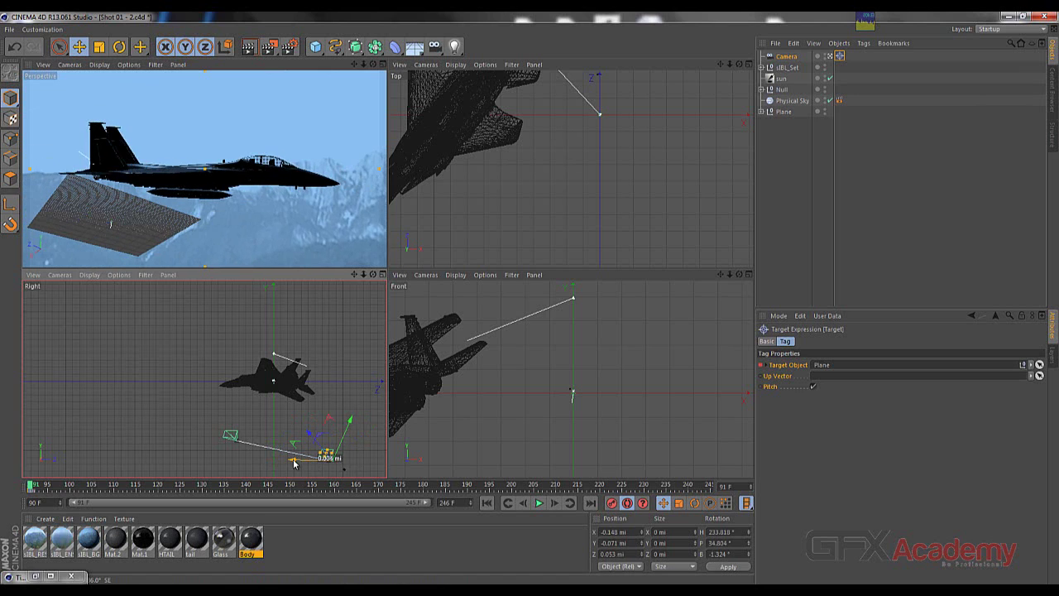
key(ctrl+z)
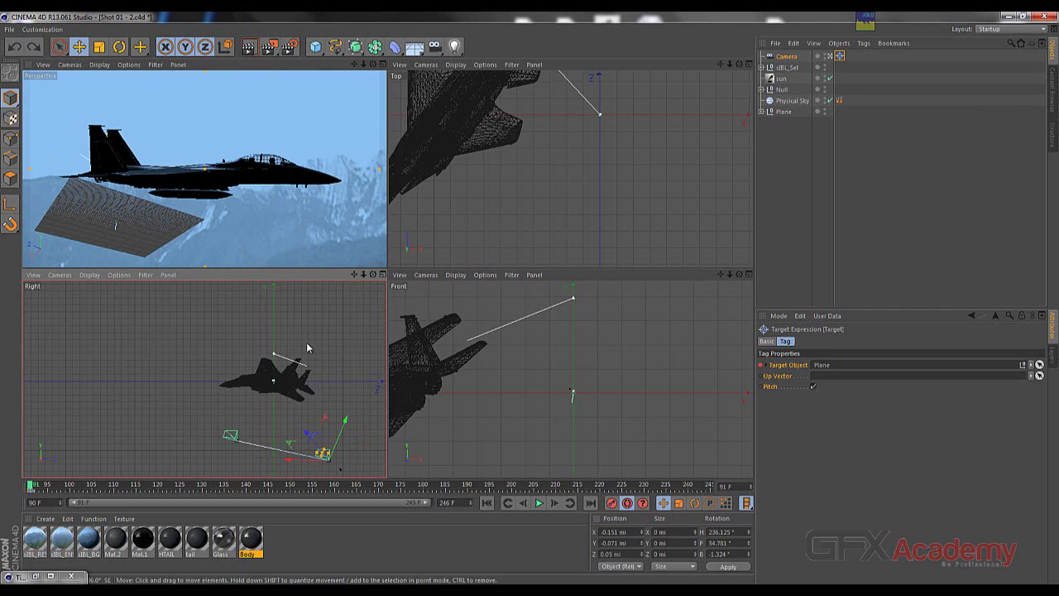
- Delete the Target tag from the Camera
right_click(841, 58)
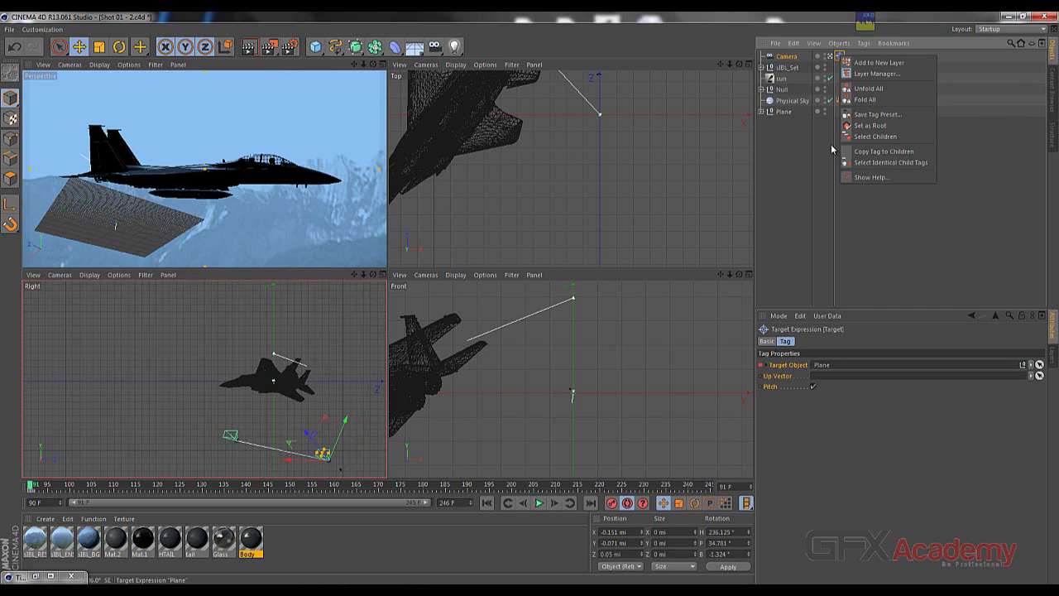
click(838, 57)
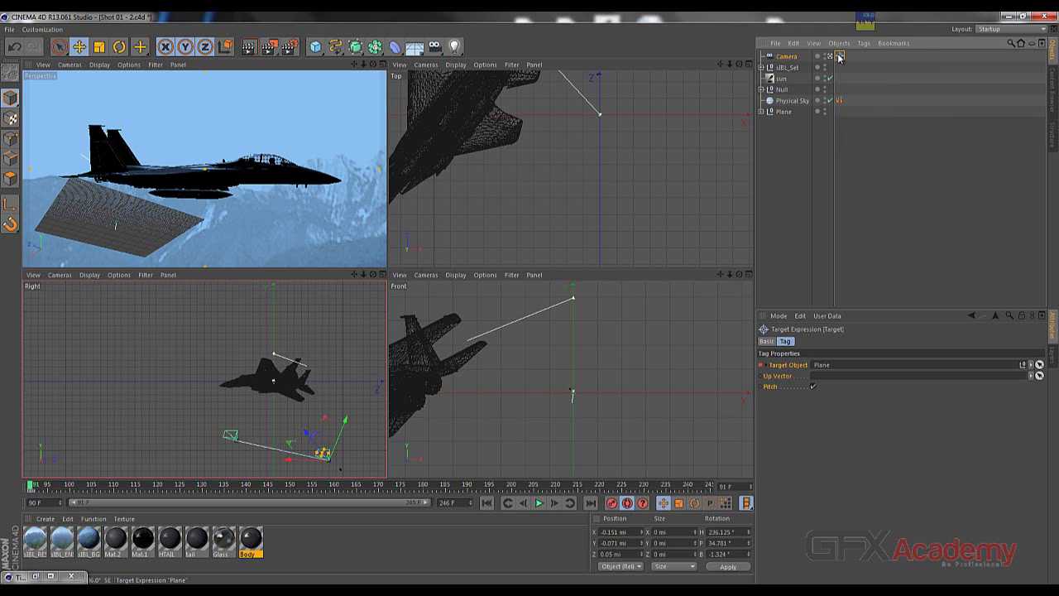
key(Delete)
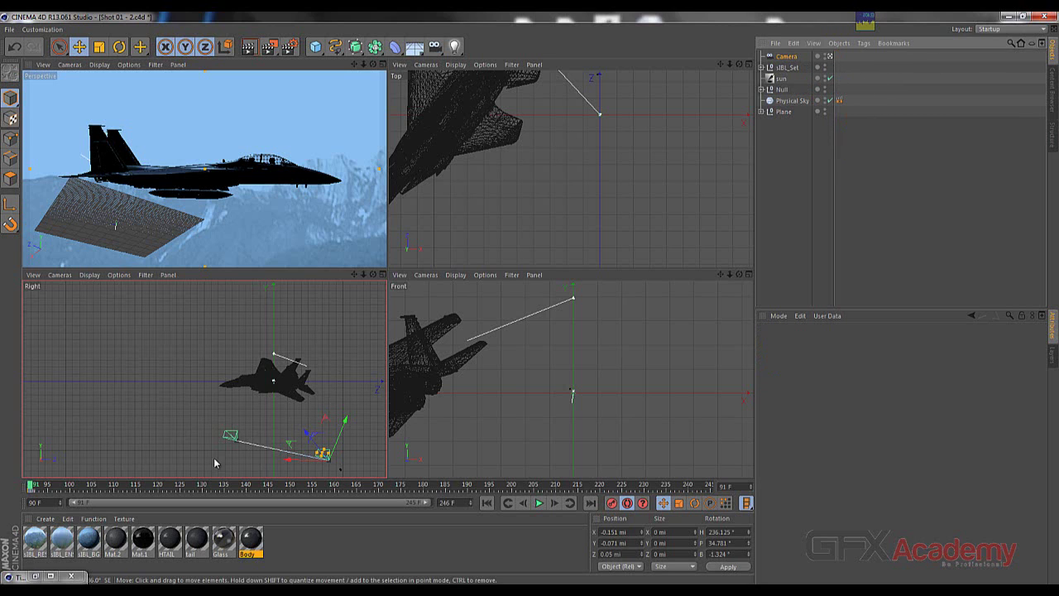
- Play back the jet's flight in the enlarged Perspective view, stop it and return to frame 91
click(539, 503)
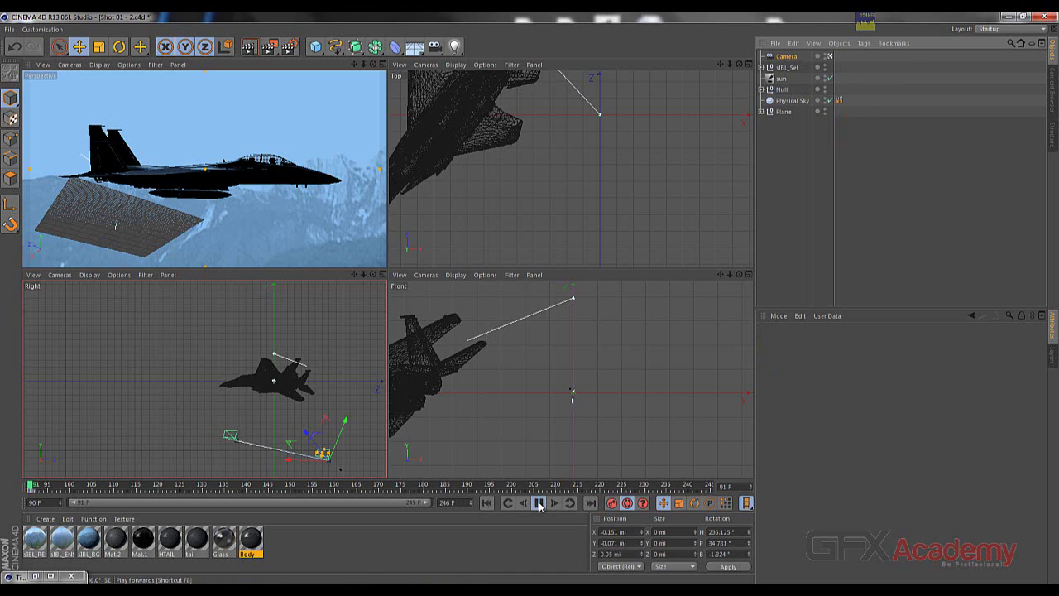
click(300, 219)
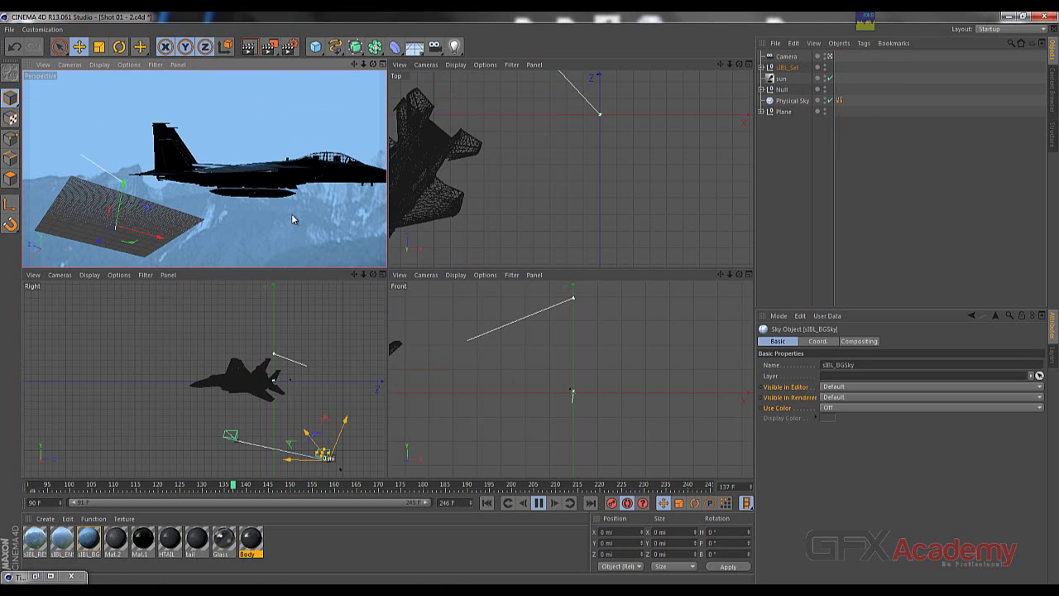
middle_click(291, 213)
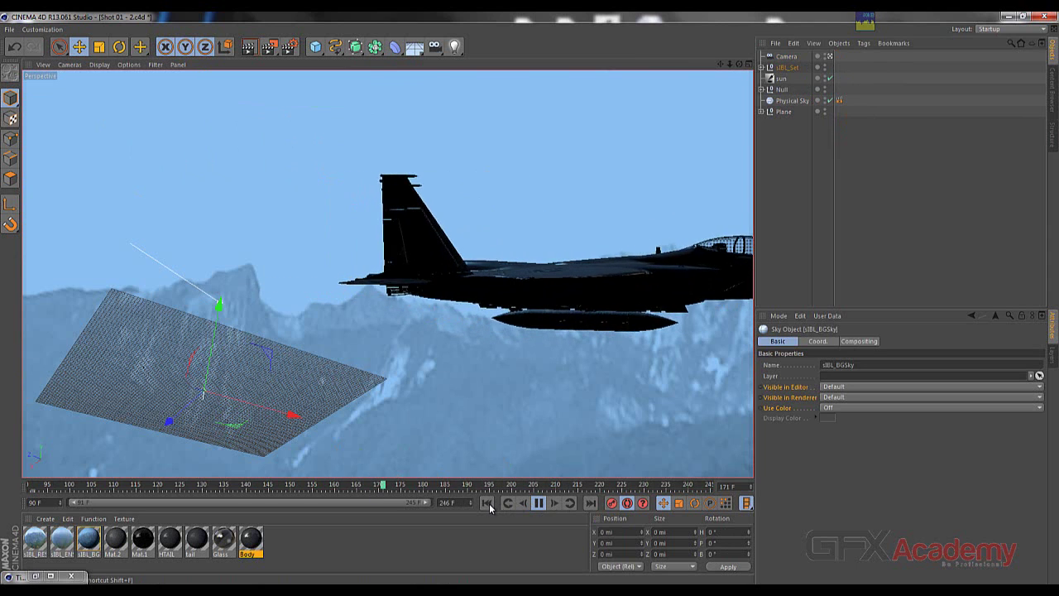
click(538, 503)
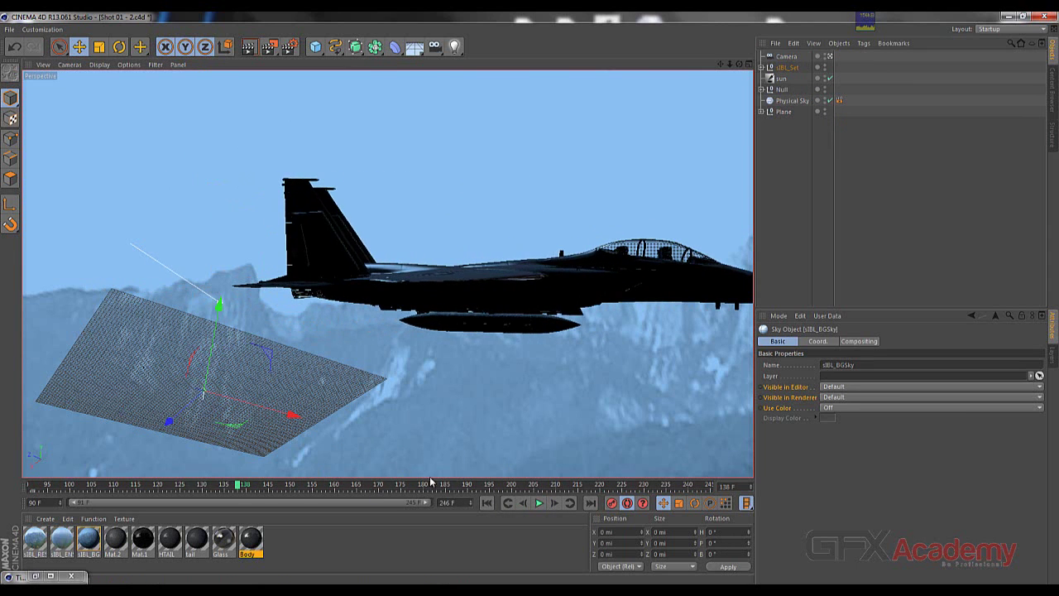
drag(61, 486, 30, 485)
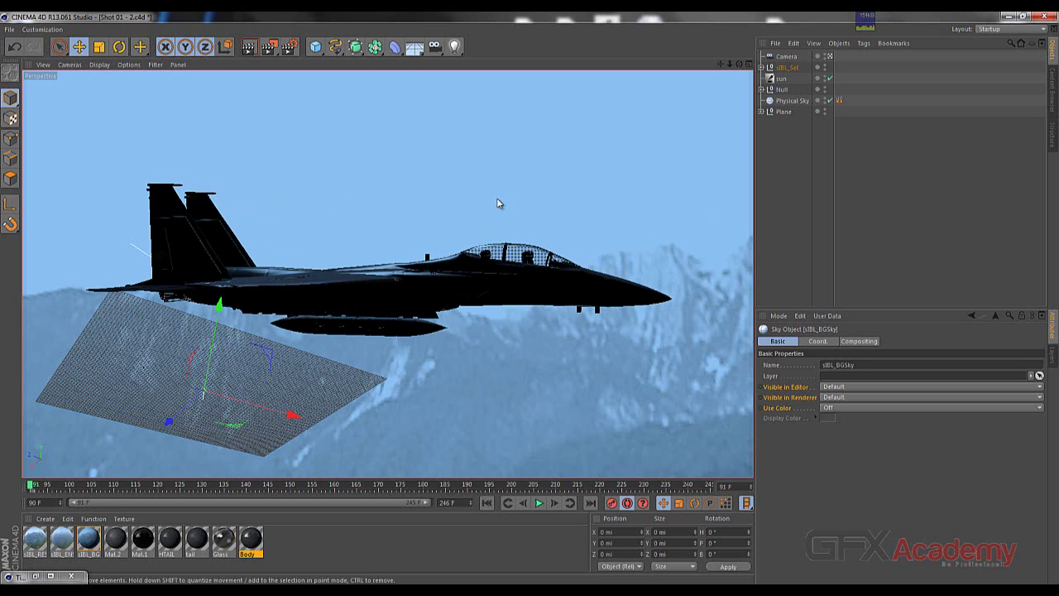
- Pan the Camera so only the jet's nose tip enters the shot at frame 91, and scrub the flight through to frame 245
alt+middle_drag(647, 267, 54, 236)
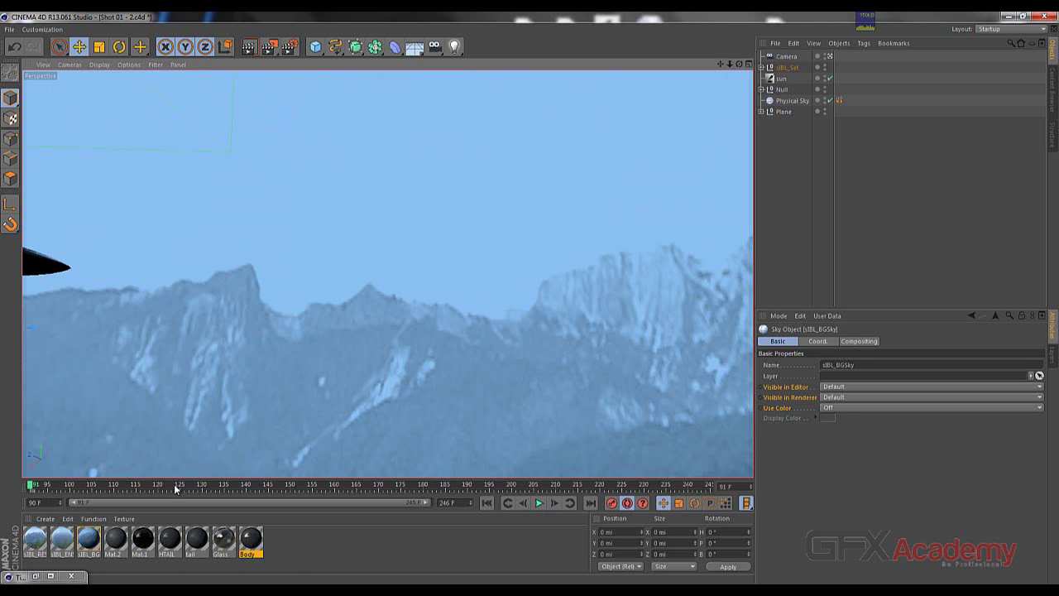
drag(174, 486, 557, 476)
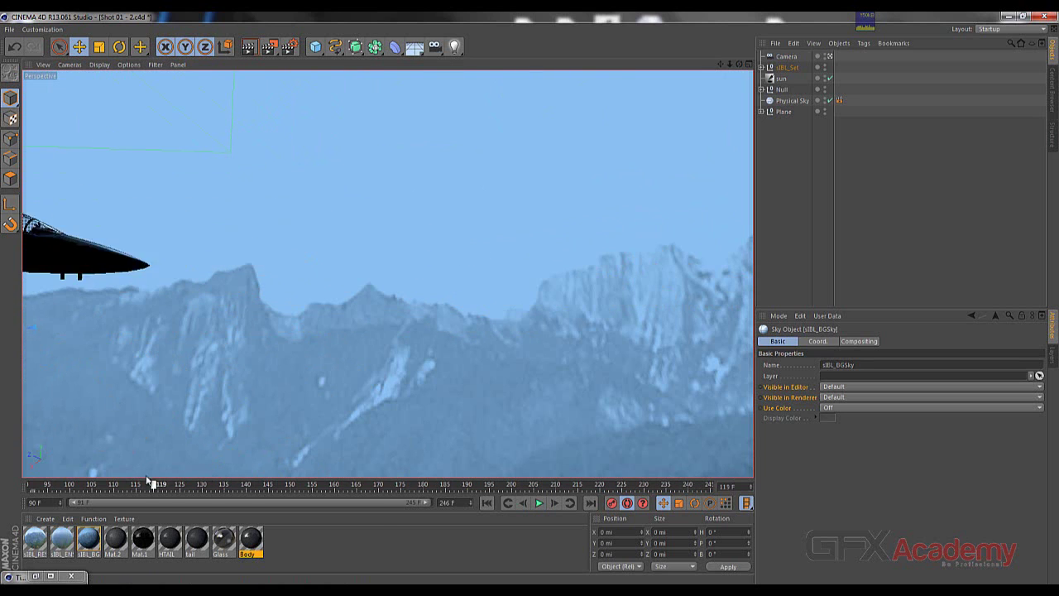
drag(239, 474, 719, 486)
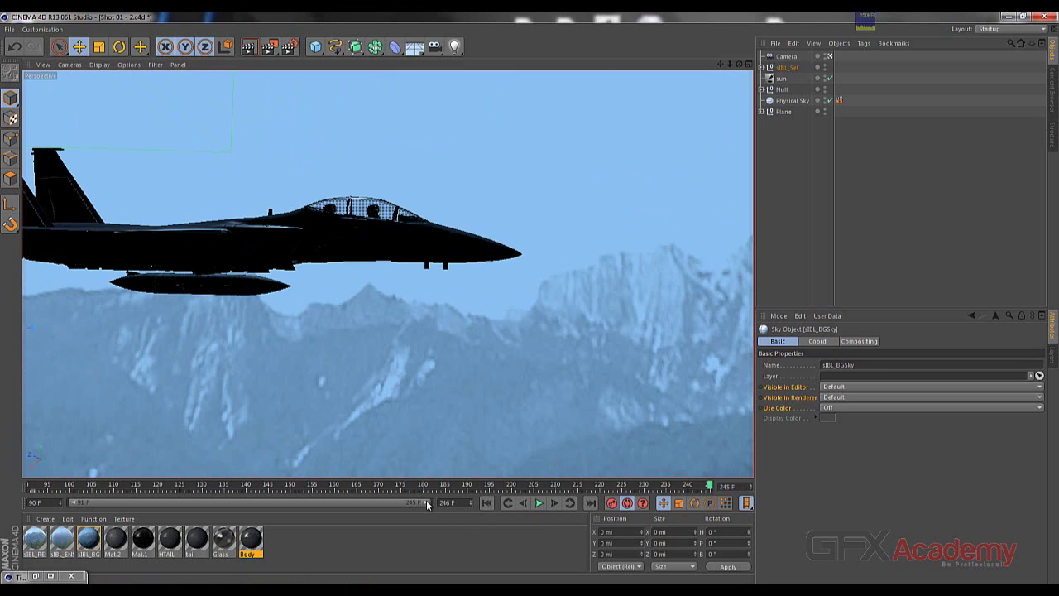
- Extend the preview range to frame 246, move the Plane null forward along its Z axis at that frame, and play back the flight
drag(428, 504, 437, 506)
drag(695, 486, 718, 489)
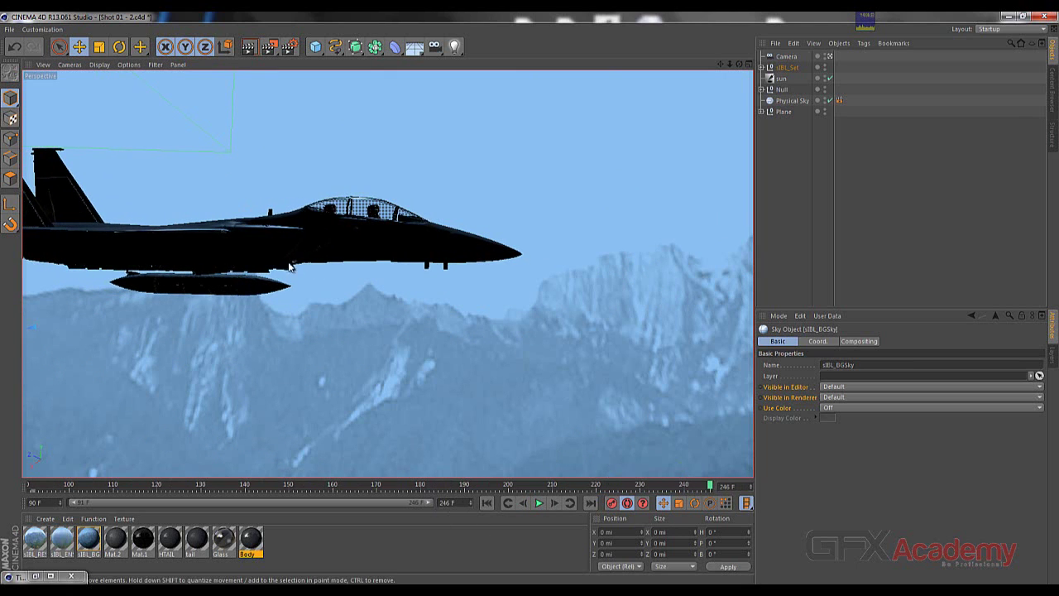
click(782, 110)
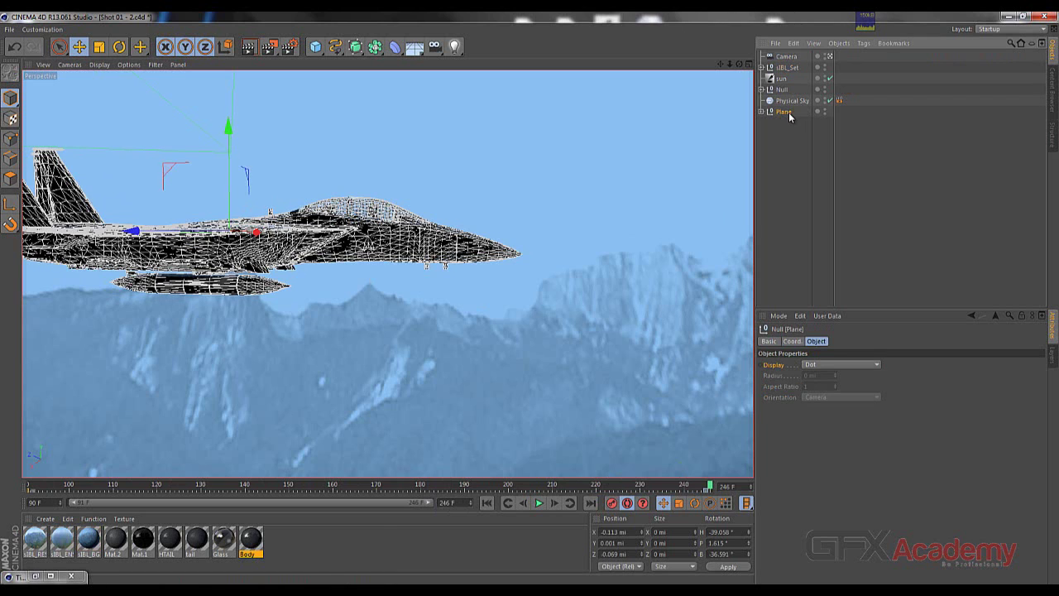
click(707, 493)
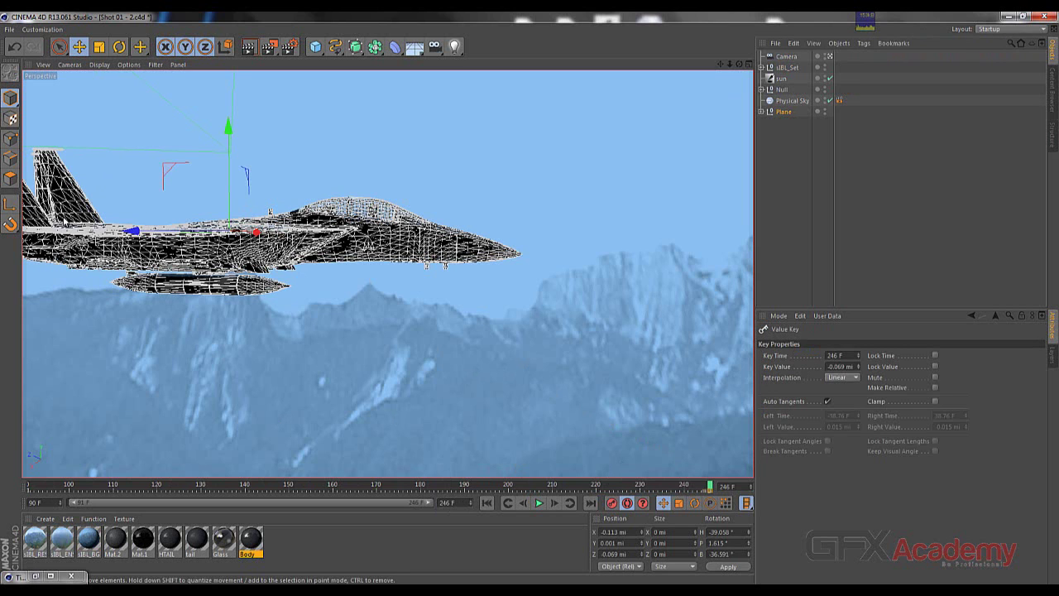
drag(132, 234, 177, 236)
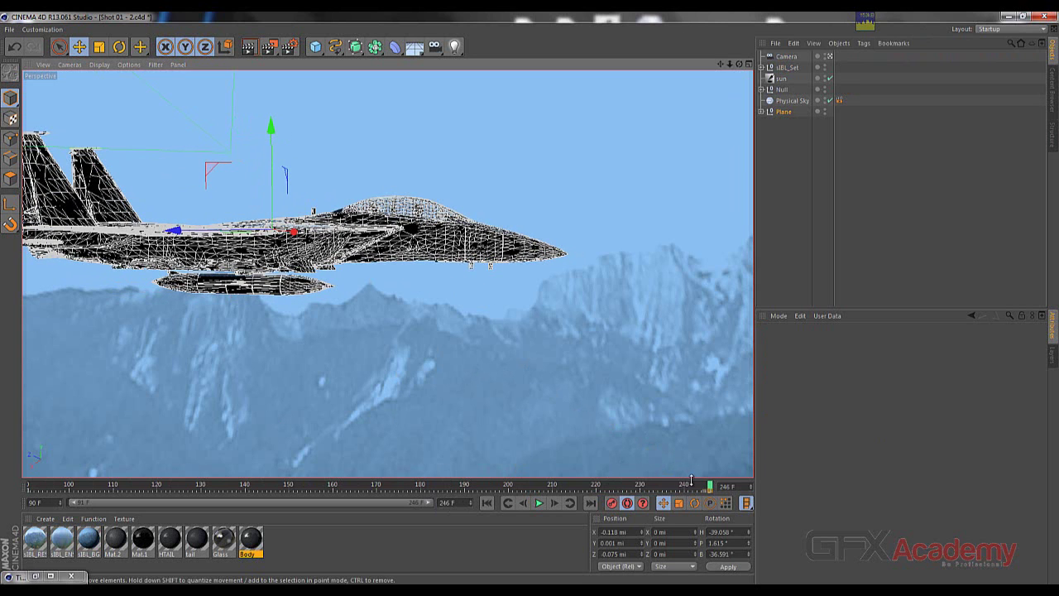
click(537, 505)
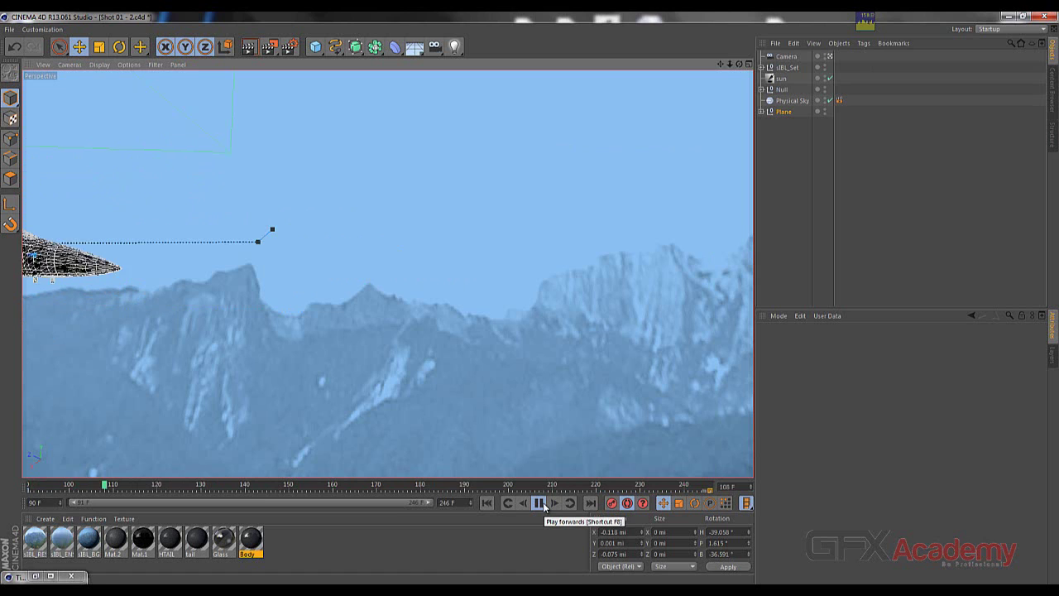
click(539, 503)
- Try to reposition the end key of the jet's motion path directly in the viewport
click(272, 231)
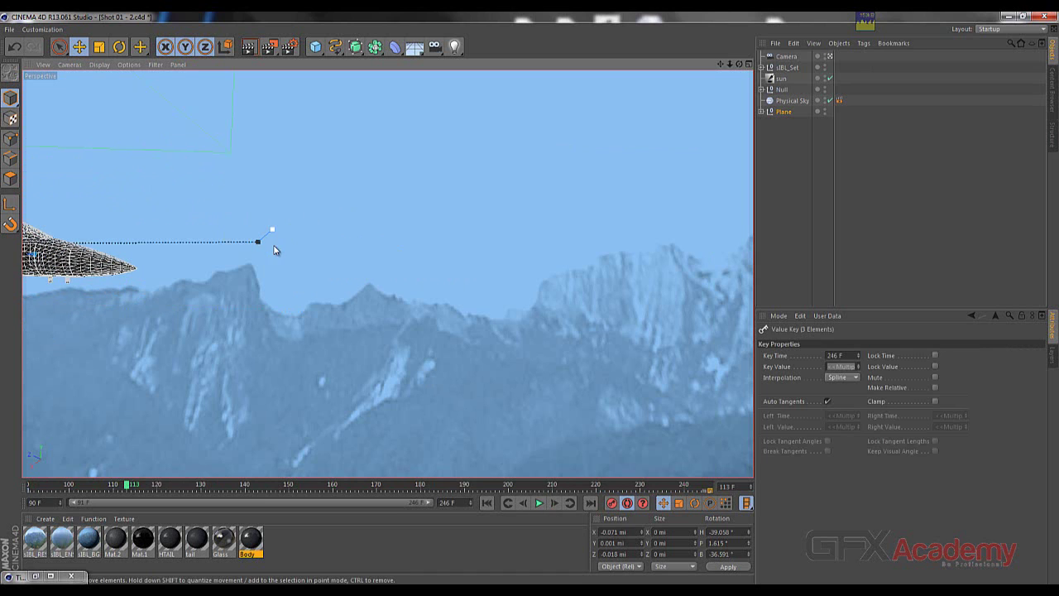
drag(272, 236, 325, 254)
key(ctrl+z)
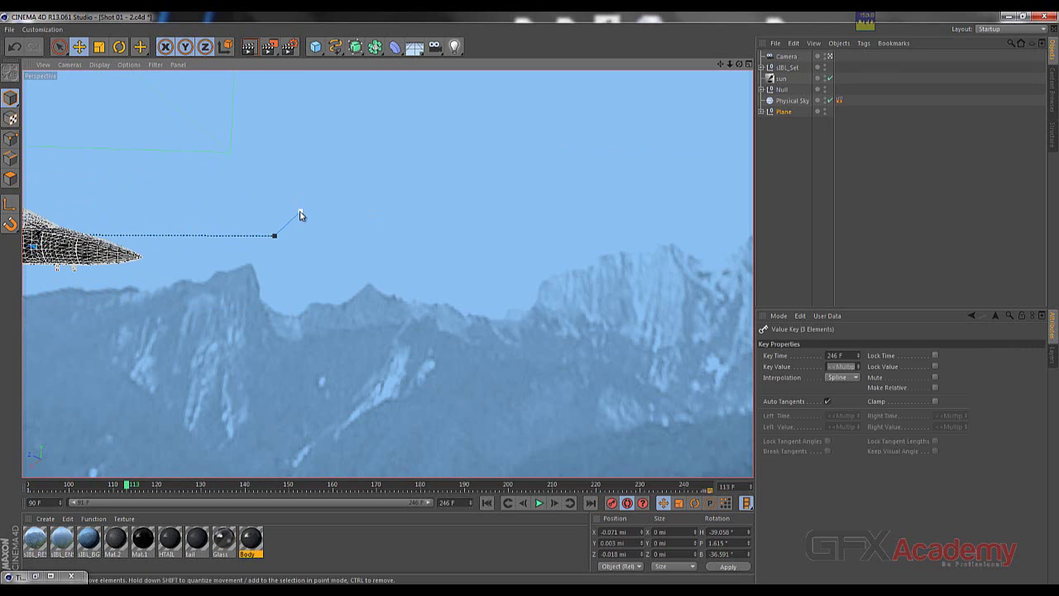
key(ctrl+z)
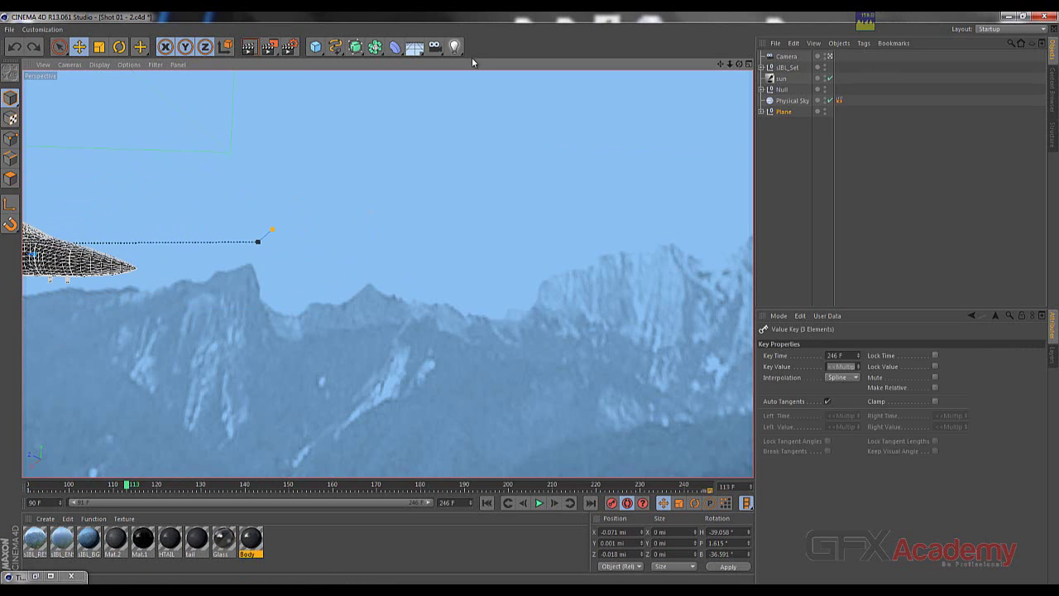
right_click(276, 243)
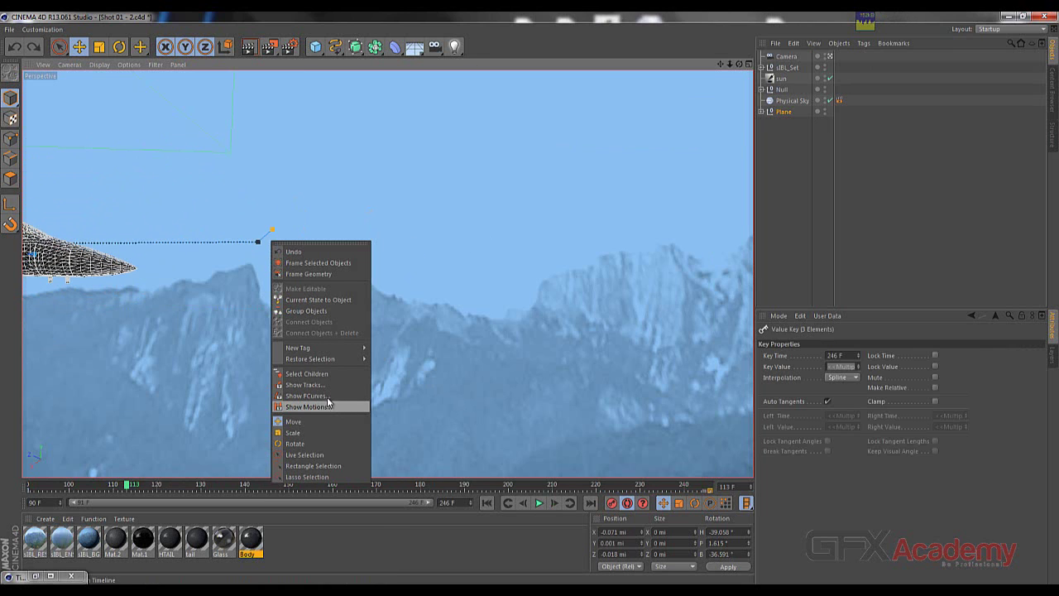
click(429, 308)
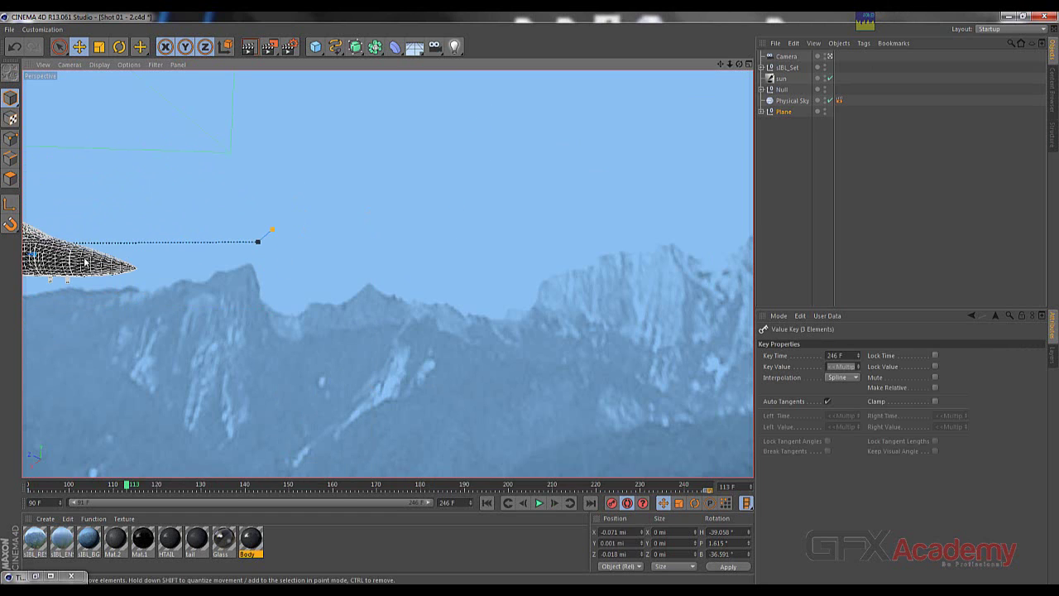
- Open the Plane's position F-curves in the Timeline and move the final Position X key to frame 247 with a value of -0.114 mi
click(33, 576)
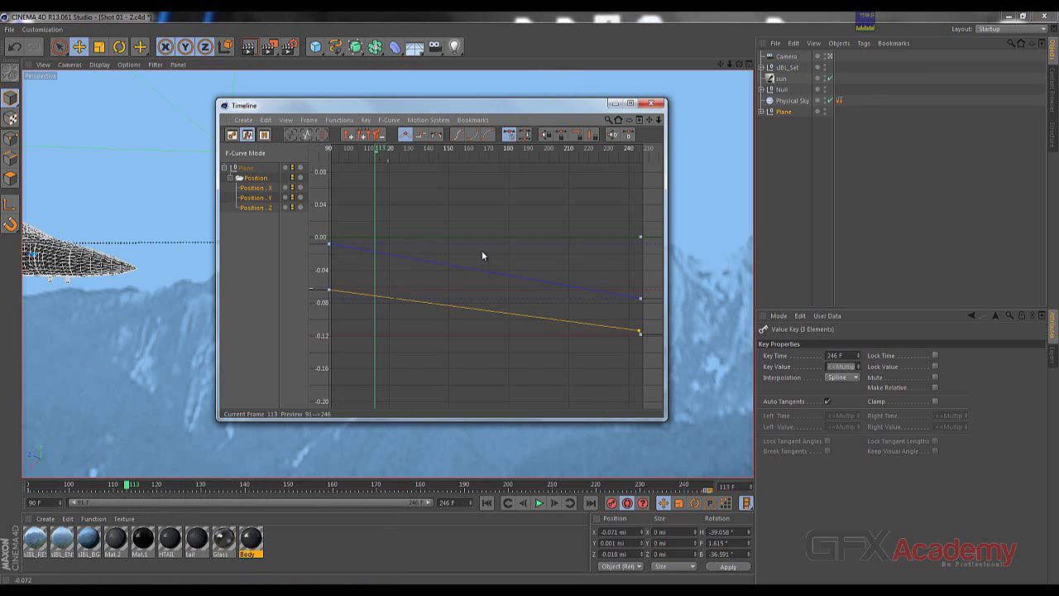
click(651, 332)
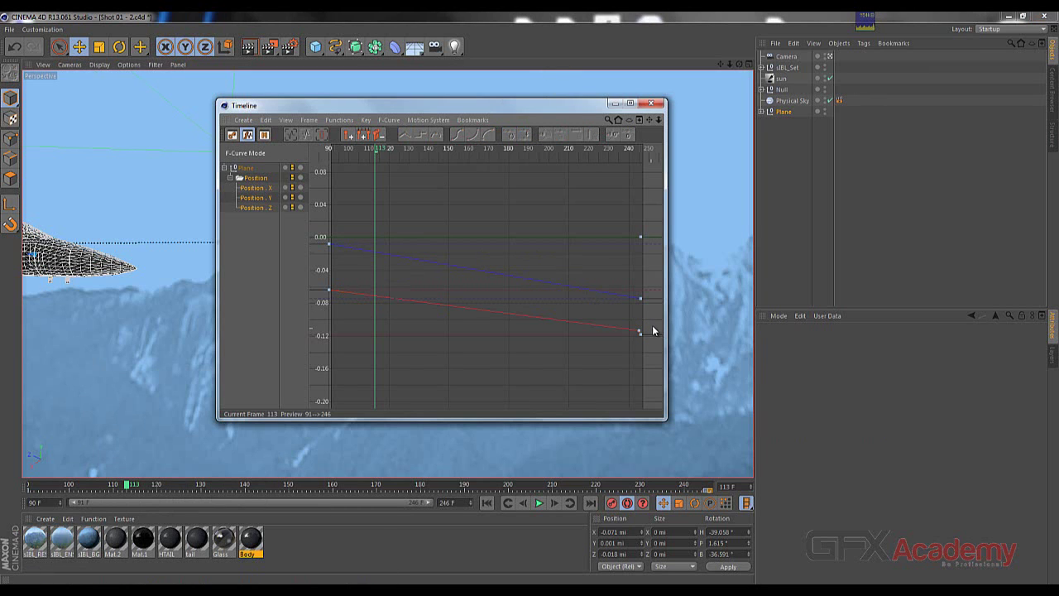
click(641, 332)
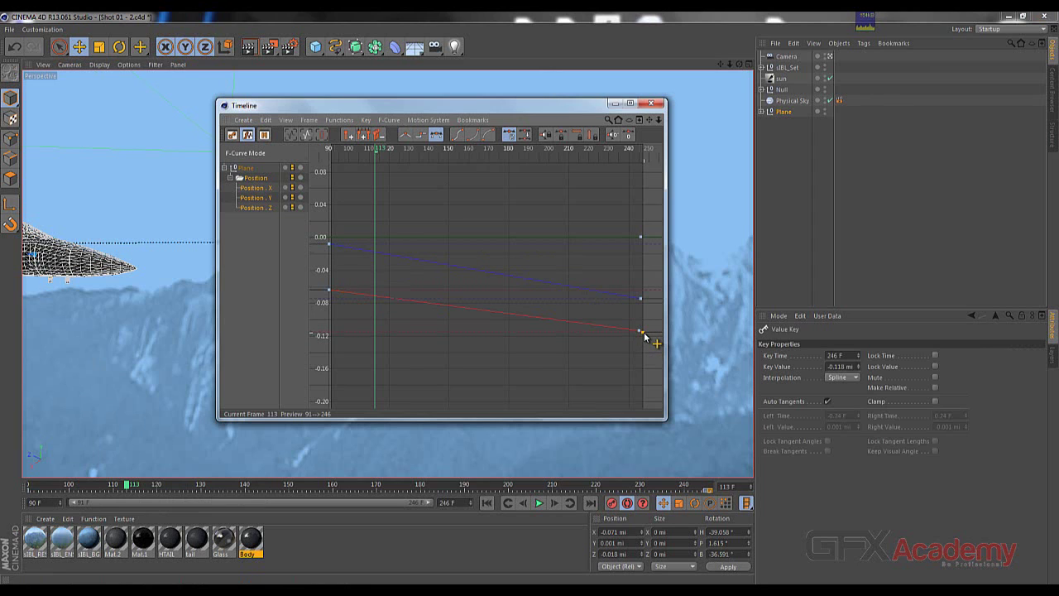
drag(643, 332, 646, 327)
scroll(646, 328, up, 10)
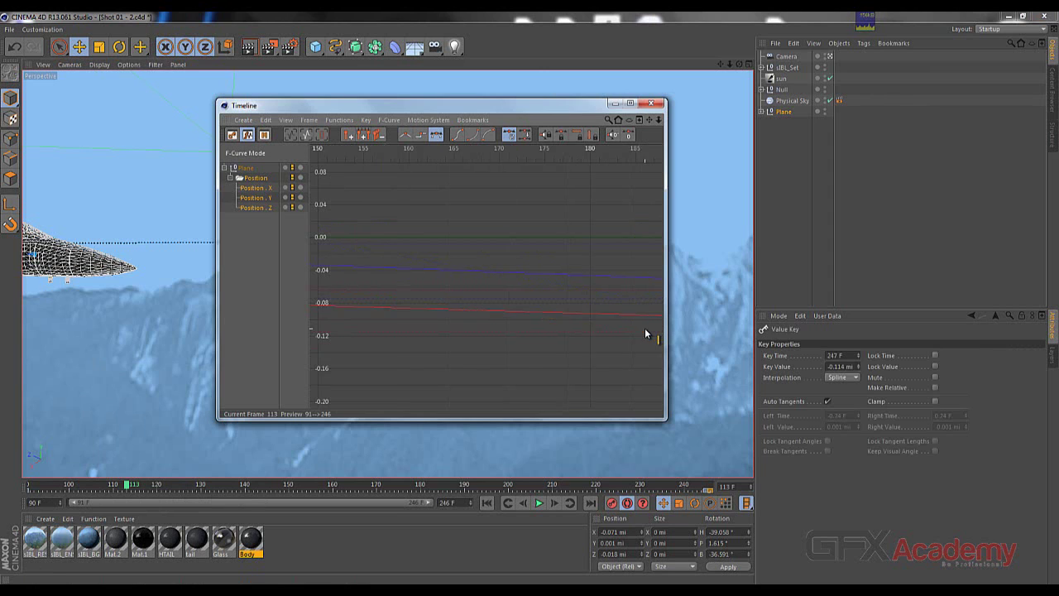
- Frame the end of the F-curves, go to frame 245, and move the final Position X key to frame 246
key(space)
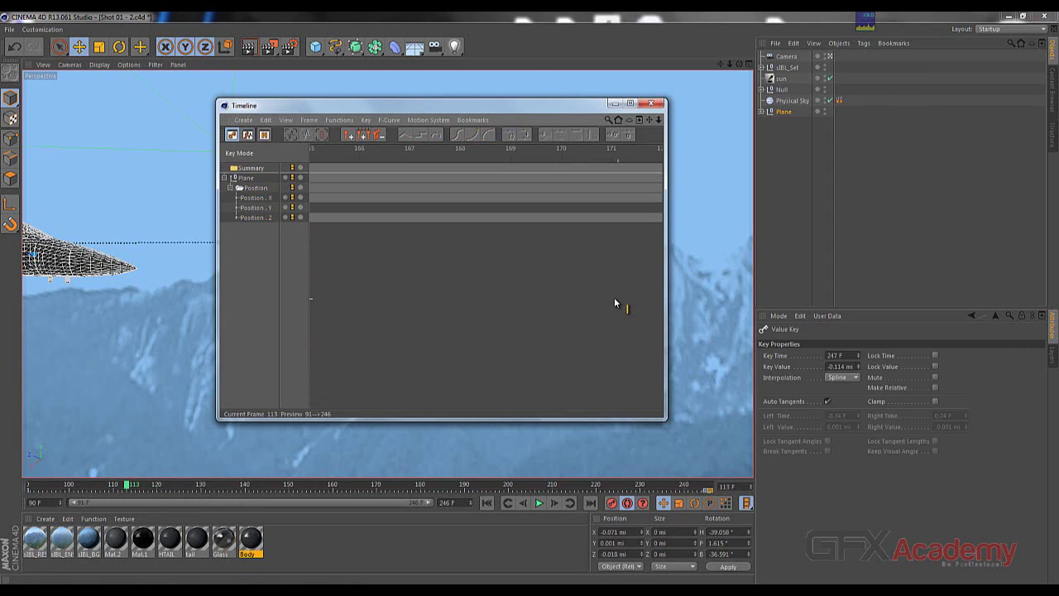
key(space)
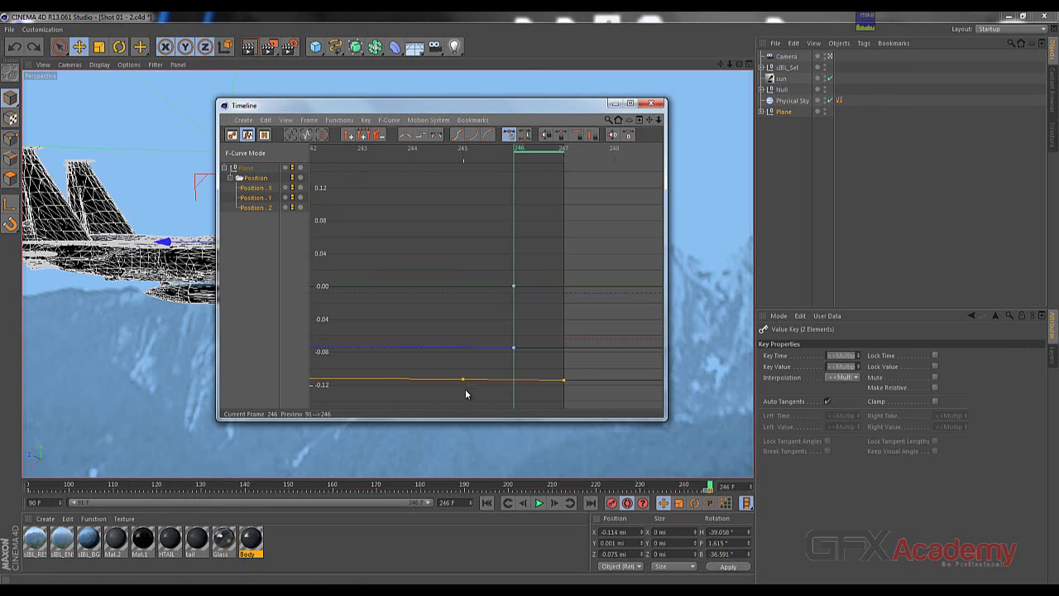
drag(552, 393, 547, 396)
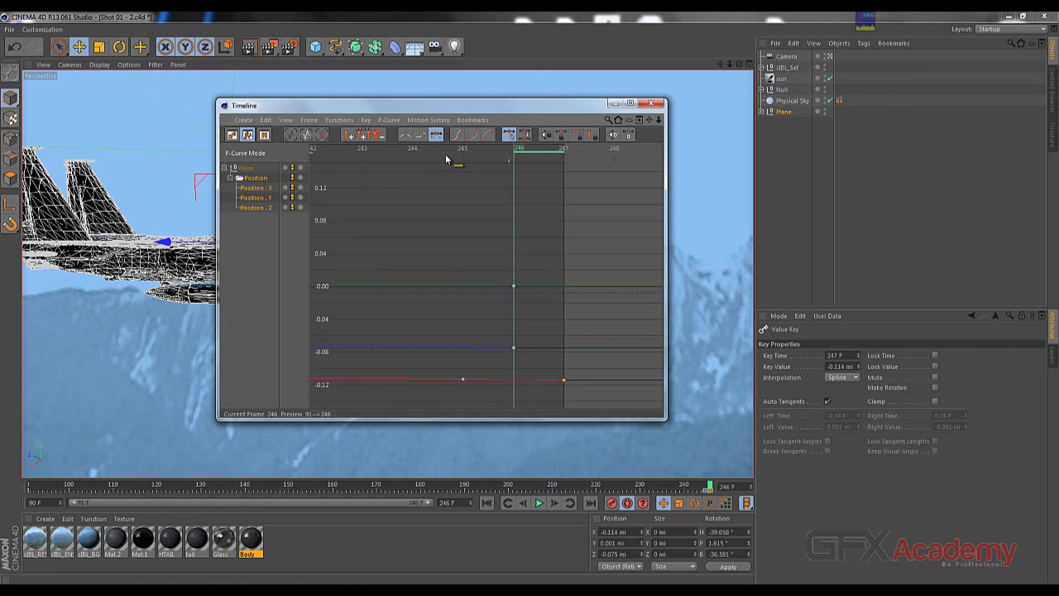
mouse_move(448, 160)
mouse_down()
mouse_move(507, 160)
mouse_move(455, 162)
mouse_up()
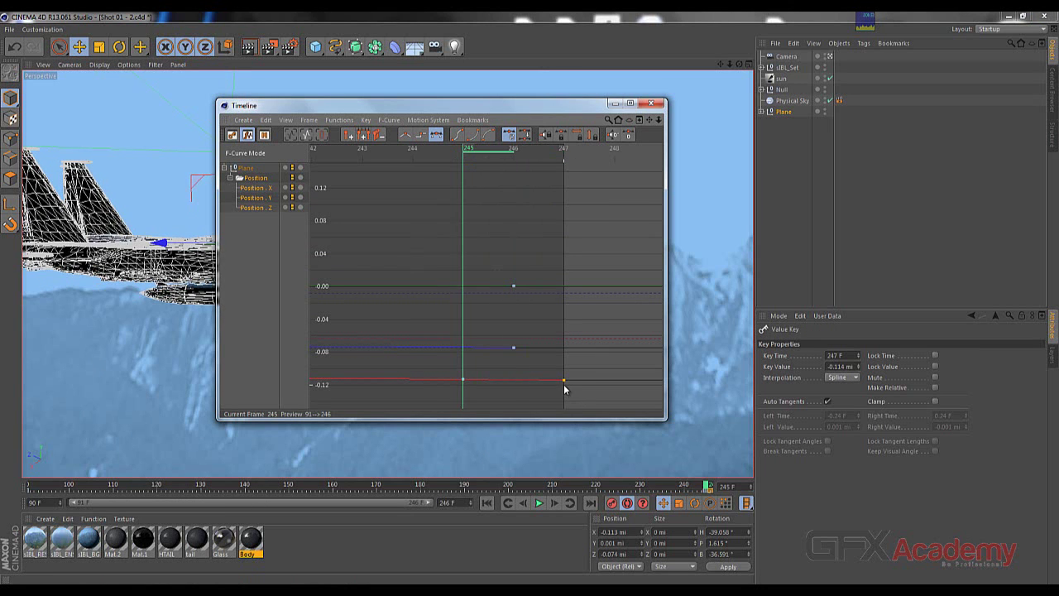
drag(563, 380, 519, 383)
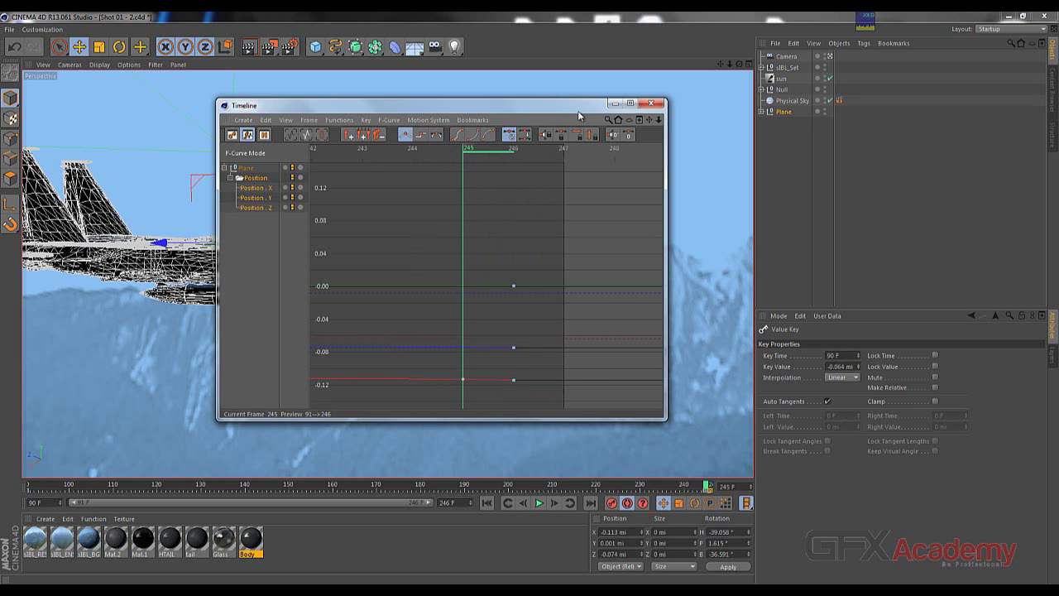
- Minimize the Timeline, select the Camera, play back the jet's flight and check its final position at frame 246
click(613, 104)
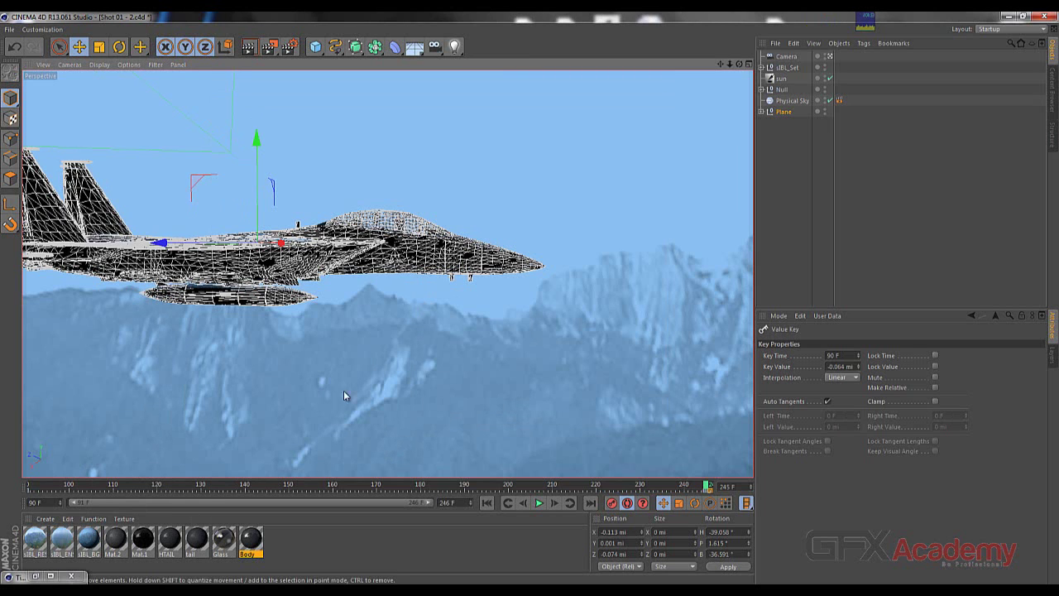
click(785, 58)
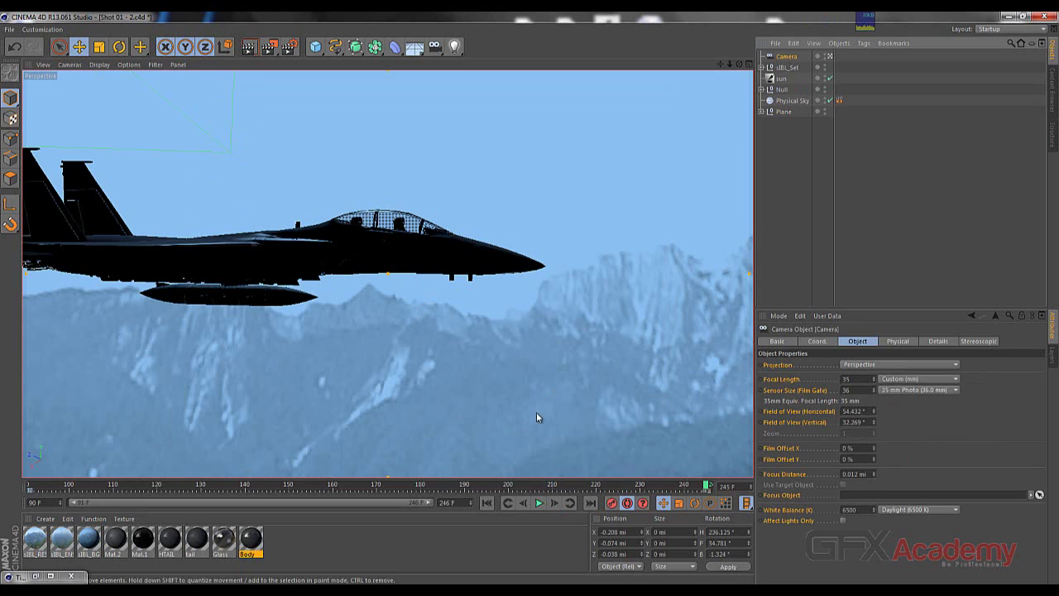
click(539, 503)
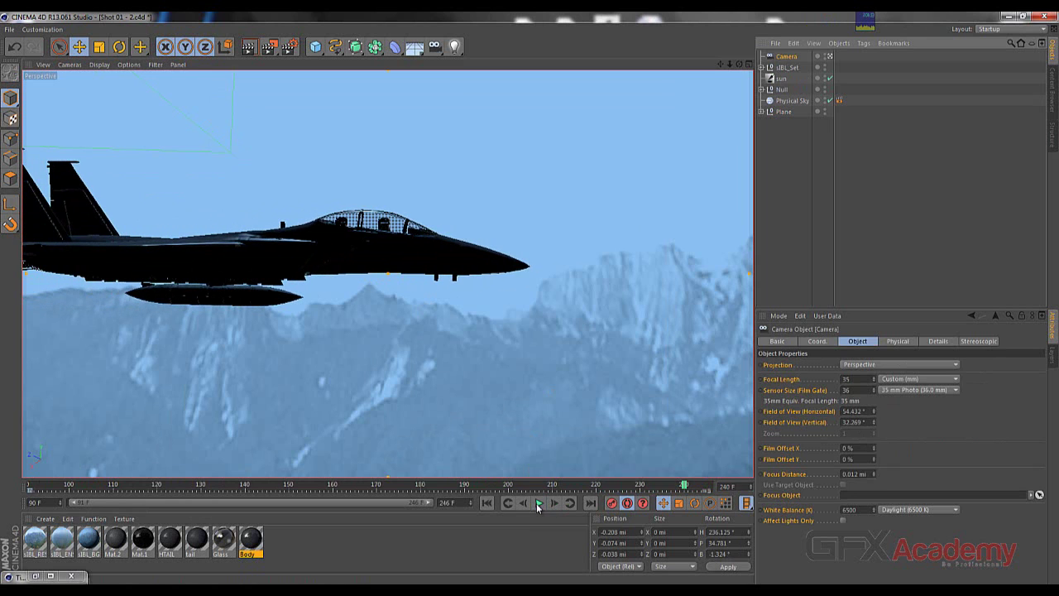
click(707, 488)
drag(707, 488, 711, 488)
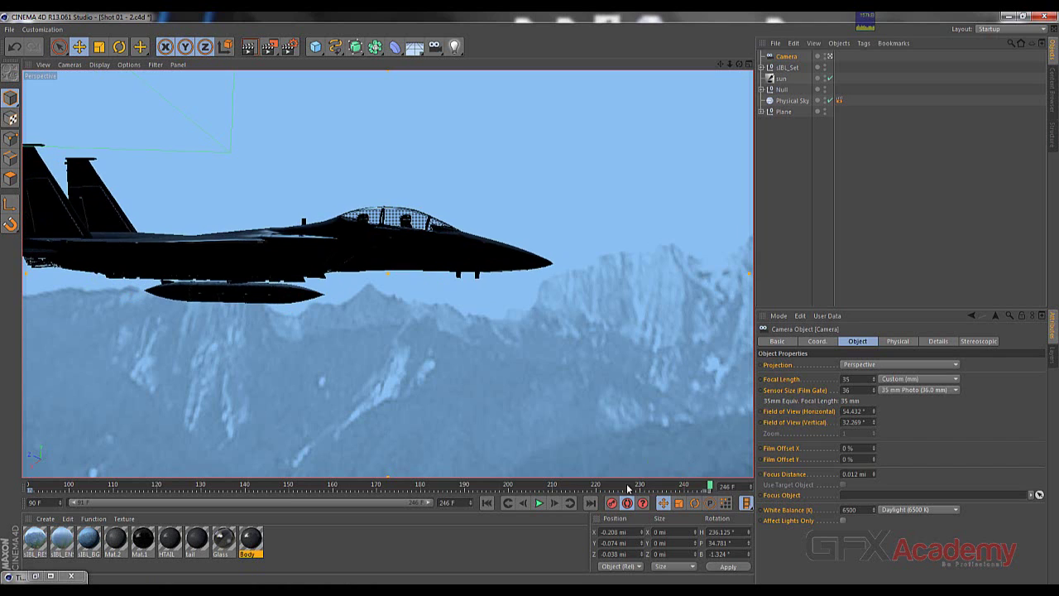
- Delete the Position X key at frame 246 in the Timeline and move the frame 245 key there with a value of -0.111 mi
click(37, 575)
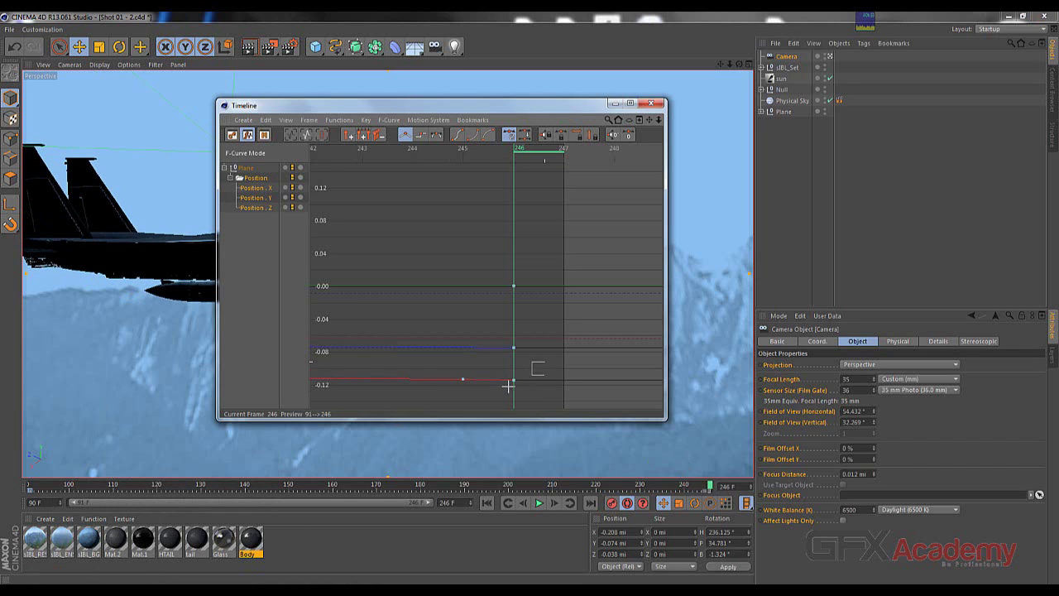
click(513, 380)
key(Delete)
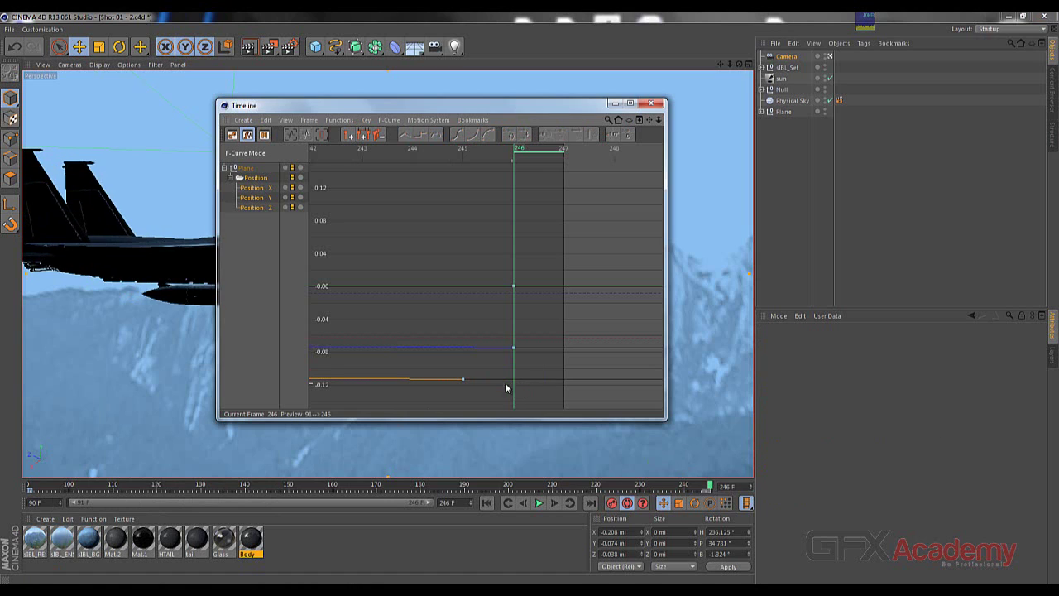
drag(464, 380, 502, 379)
click(508, 379)
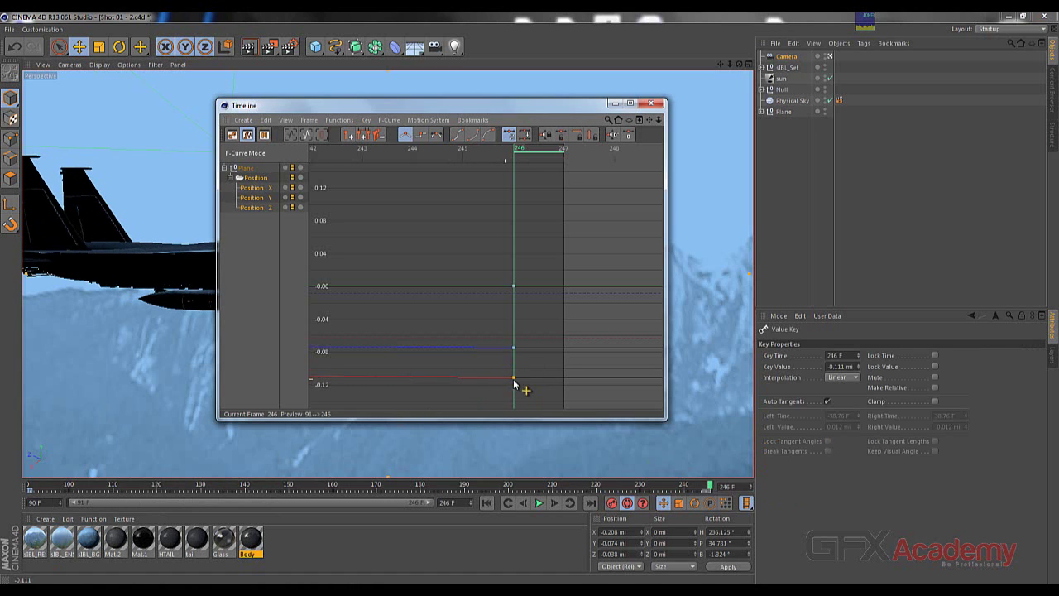
click(615, 103)
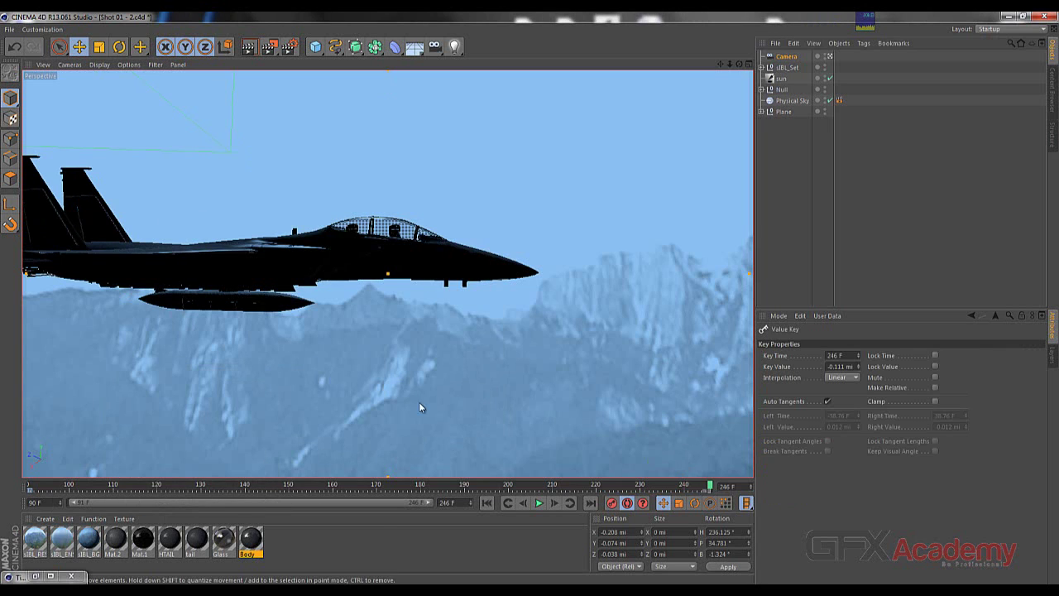
- Play back the flight, stop it partway and scrub through to the end to check the jet's motion
click(540, 503)
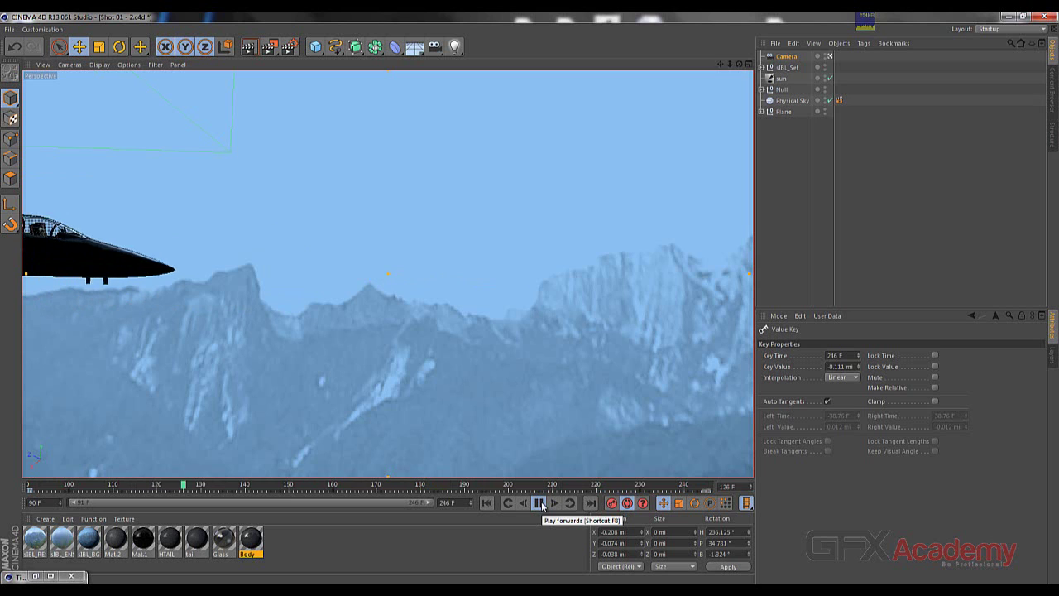
click(539, 503)
mouse_move(185, 489)
mouse_down()
mouse_move(33, 488)
mouse_move(715, 489)
mouse_move(6, 493)
mouse_move(725, 482)
mouse_move(25, 491)
mouse_move(198, 490)
mouse_up()
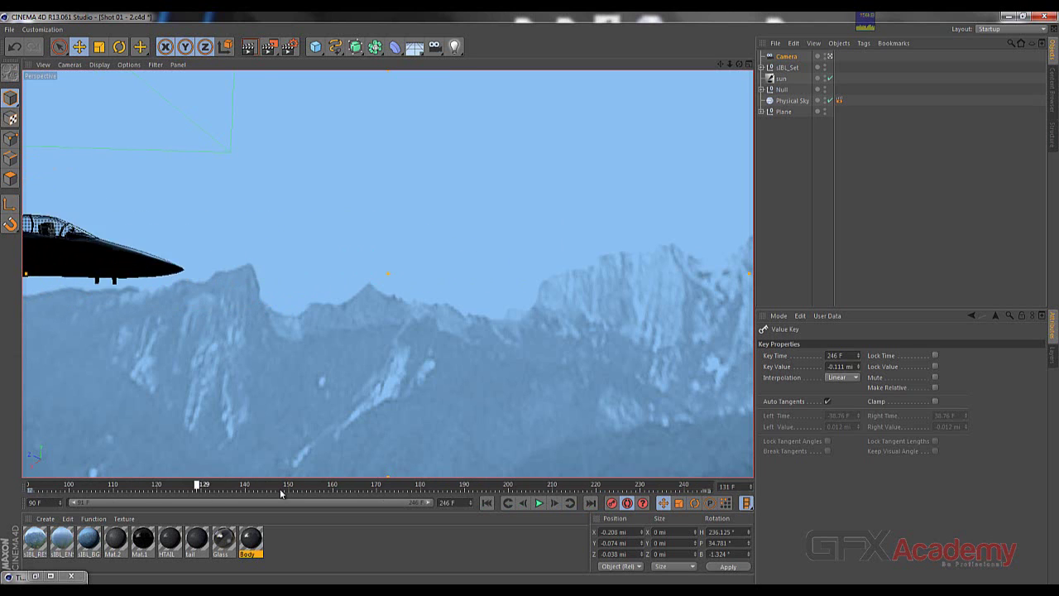
drag(280, 494, 707, 487)
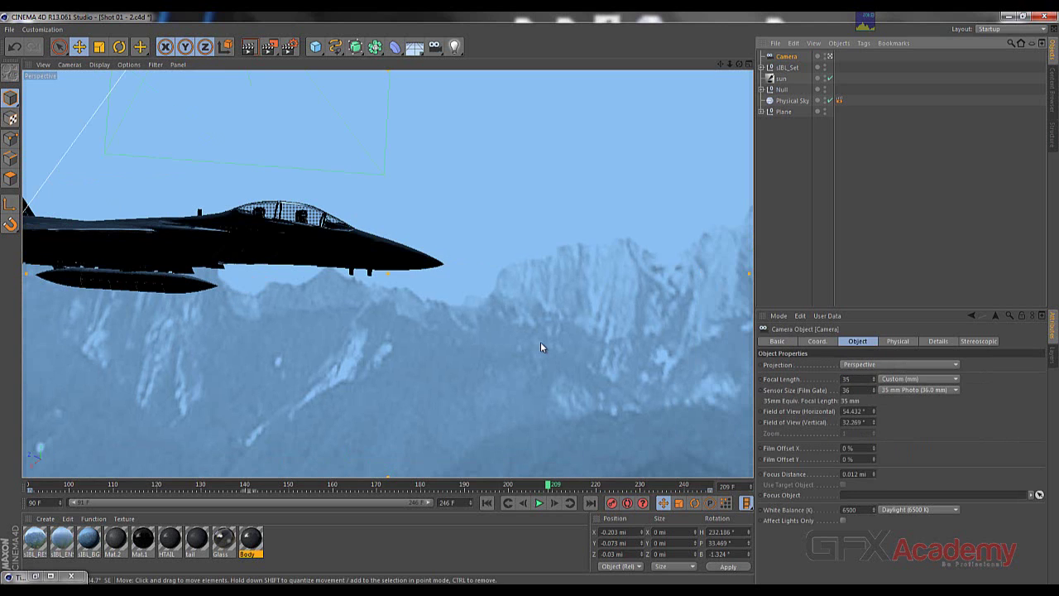
- Leave the camera view at frame 209 and select the Null's camera in the viewport to inspect its placement relative to the jet
click(830, 57)
alt+drag(490, 279, 465, 282)
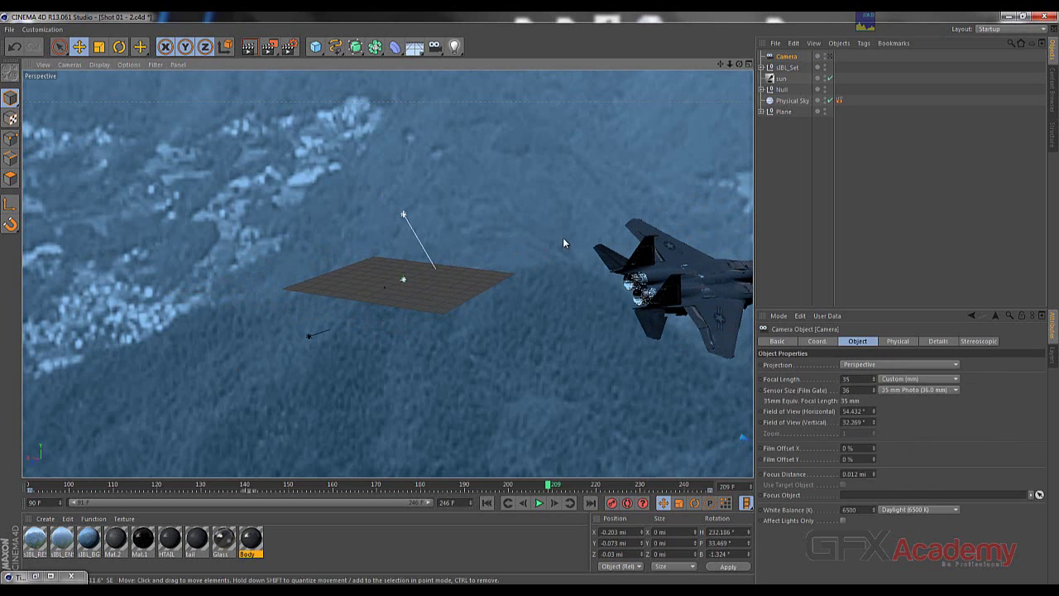
alt+middle_drag(563, 239, 228, 202)
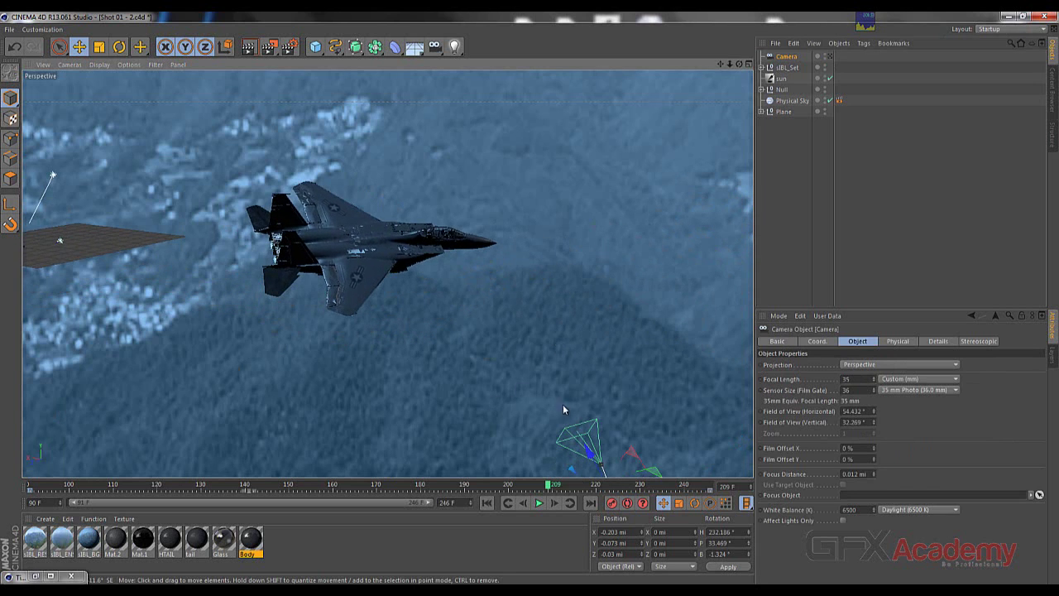
click(583, 439)
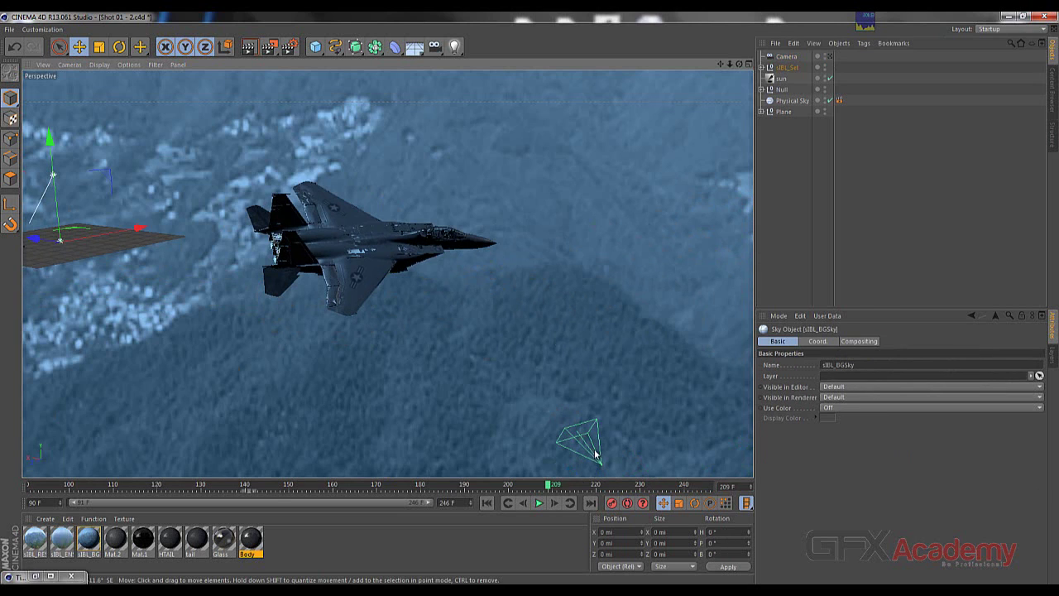
click(595, 454)
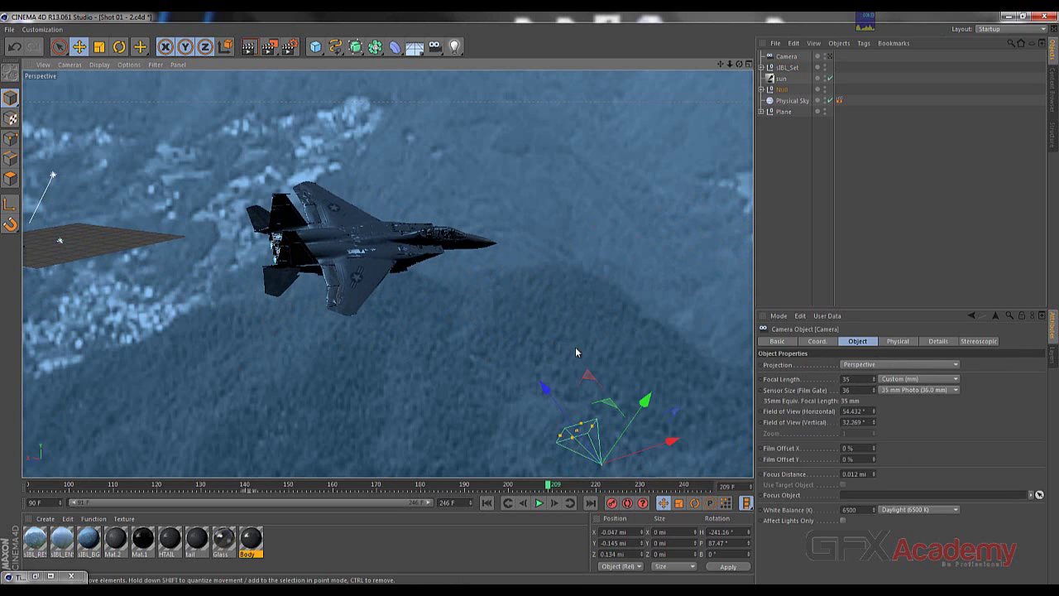
alt+drag(605, 340, 545, 303)
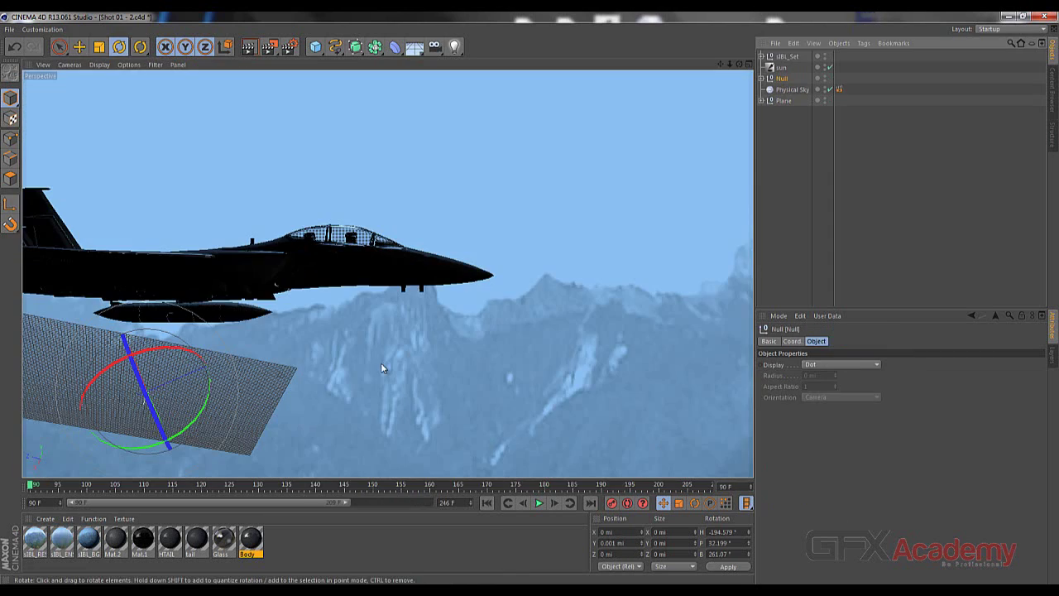
- Extend the preview range to frame 246, add a Target Camera and look through it
drag(345, 502, 430, 502)
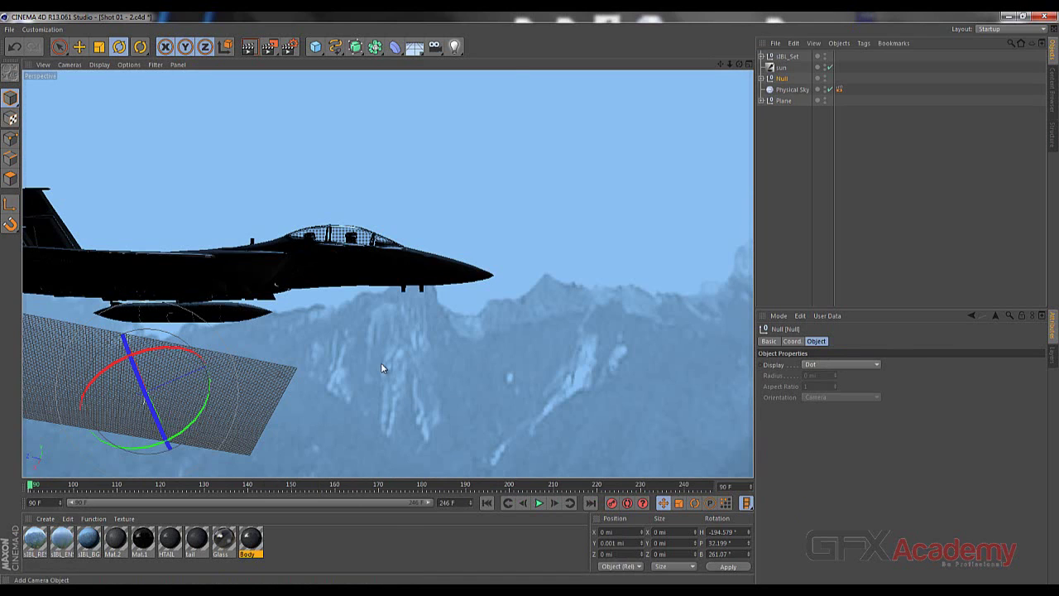
click(435, 47)
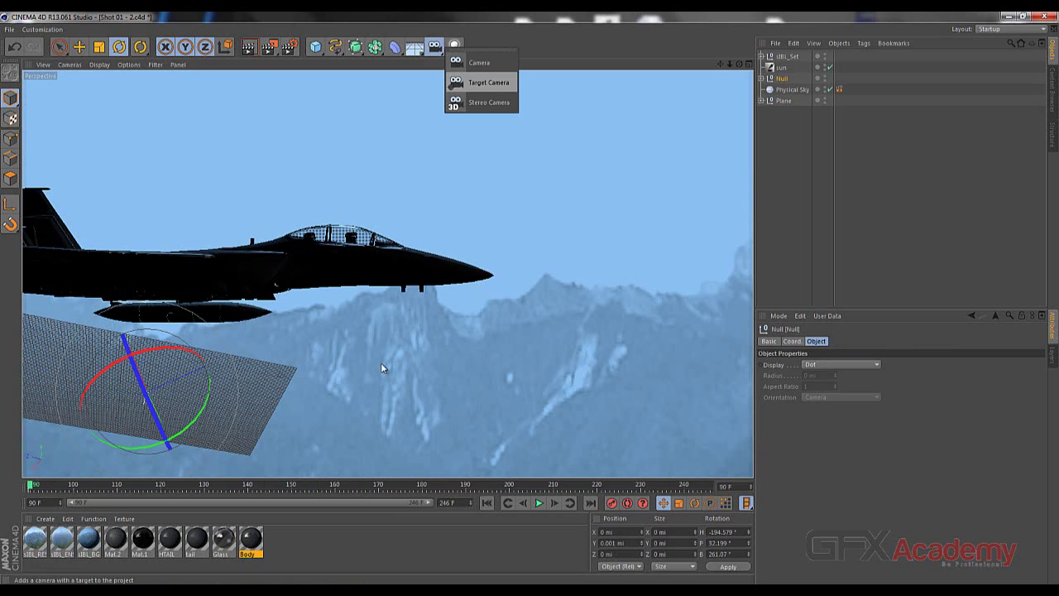
click(488, 83)
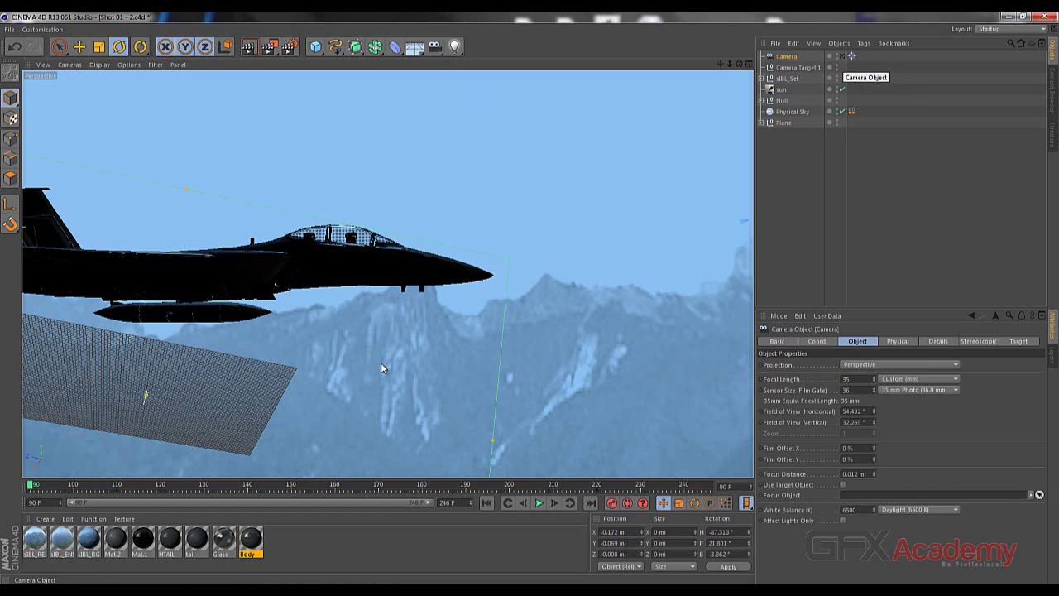
click(842, 57)
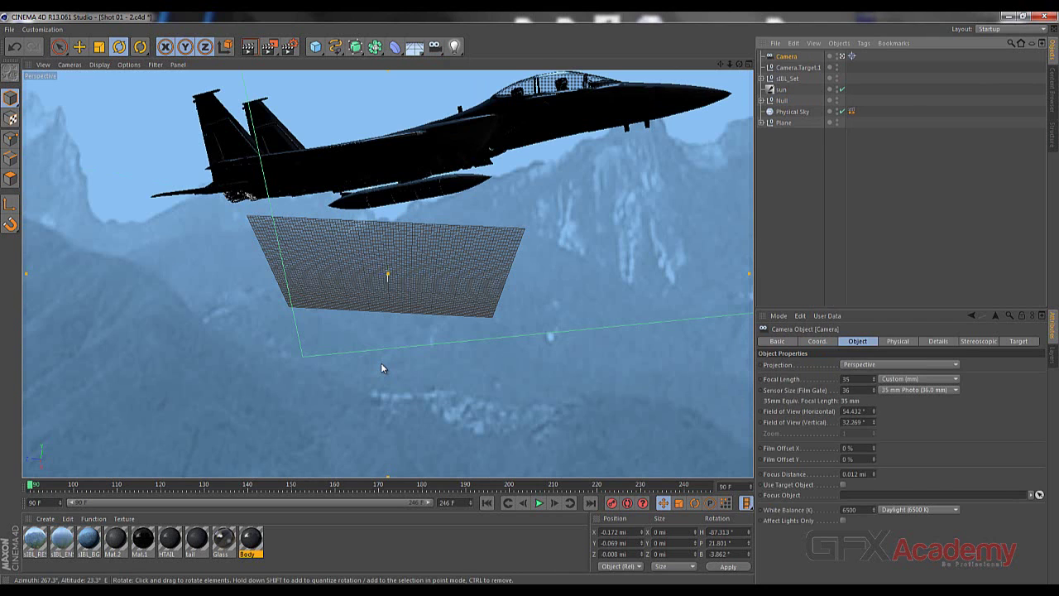
- Show all four views, pull the new camera back from the jet, and frame the jet in the Right and Front views
middle_click(381, 363)
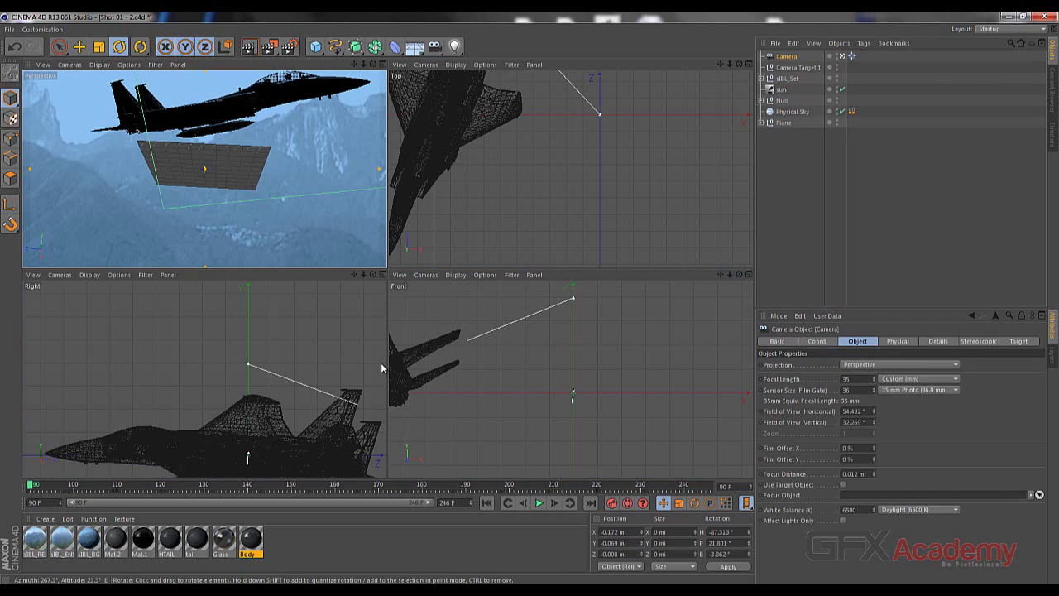
key(F4)
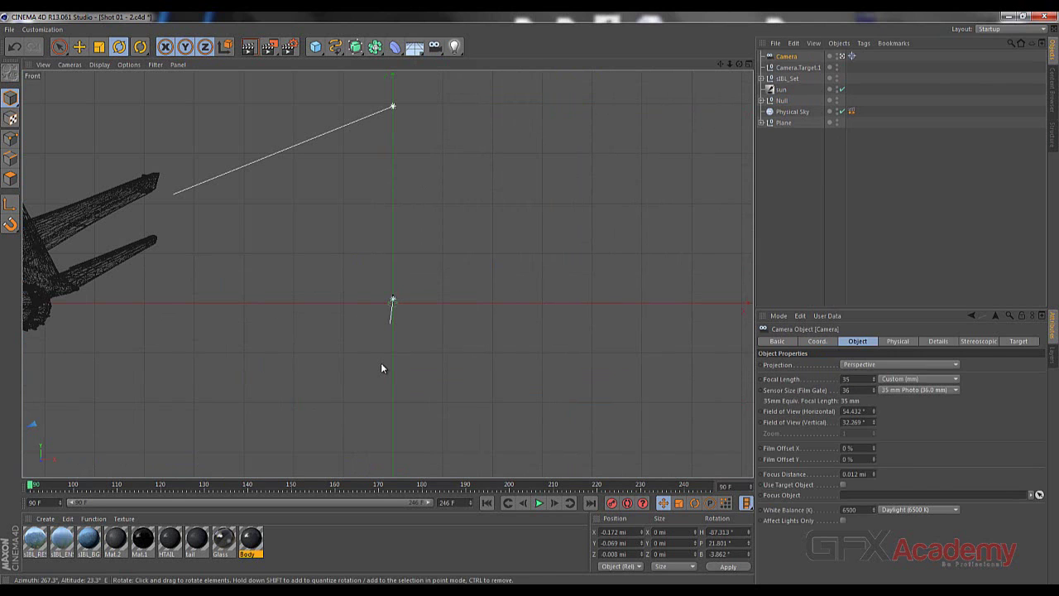
middle_click(381, 364)
alt+drag(204, 168, 212, 164)
scroll(296, 152, down, 3)
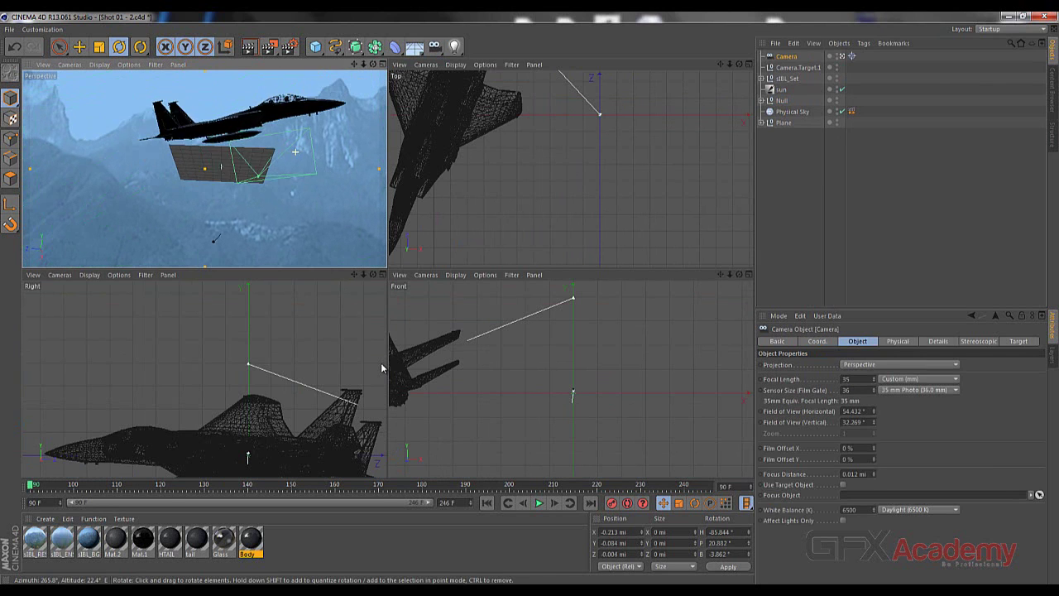
alt+middle_drag(571, 378, 745, 379)
alt+drag(205, 168, 188, 172)
alt+middle_drag(205, 379, 194, 368)
scroll(382, 367, down, 5)
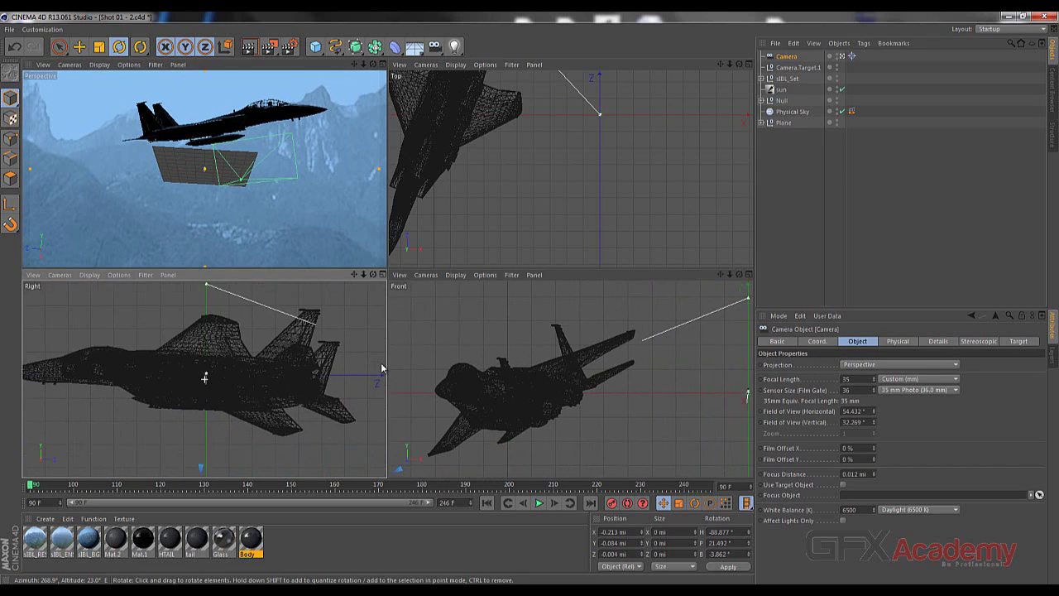
scroll(272, 363, up, 1)
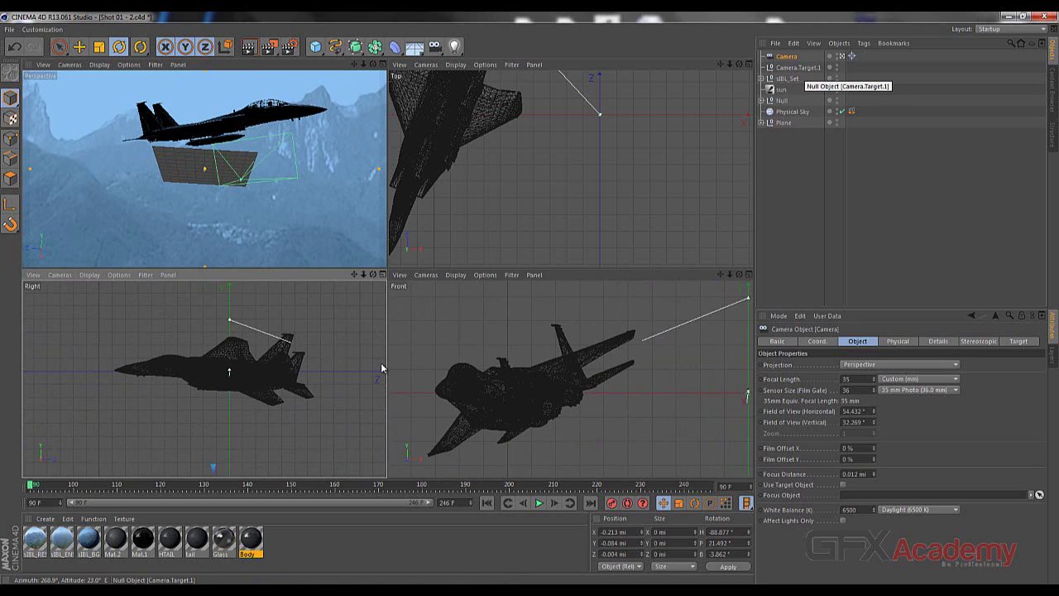
- Leave the new camera's view, frame the jet from behind in the perspective view, and select the Null's camera there
click(842, 57)
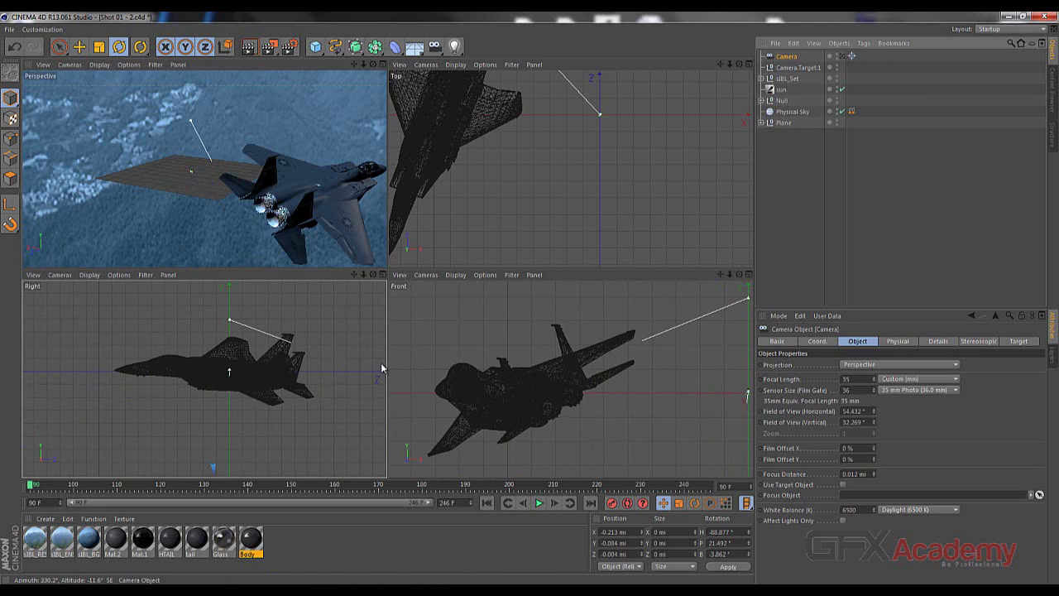
scroll(294, 193, down, 1)
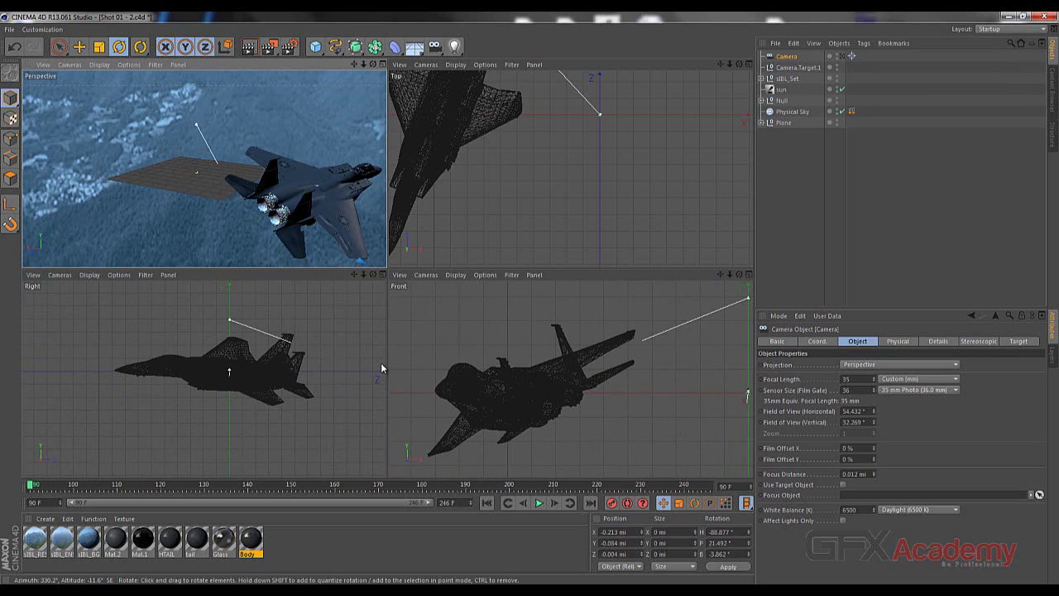
scroll(294, 192, up, 1)
scroll(293, 193, down, 6)
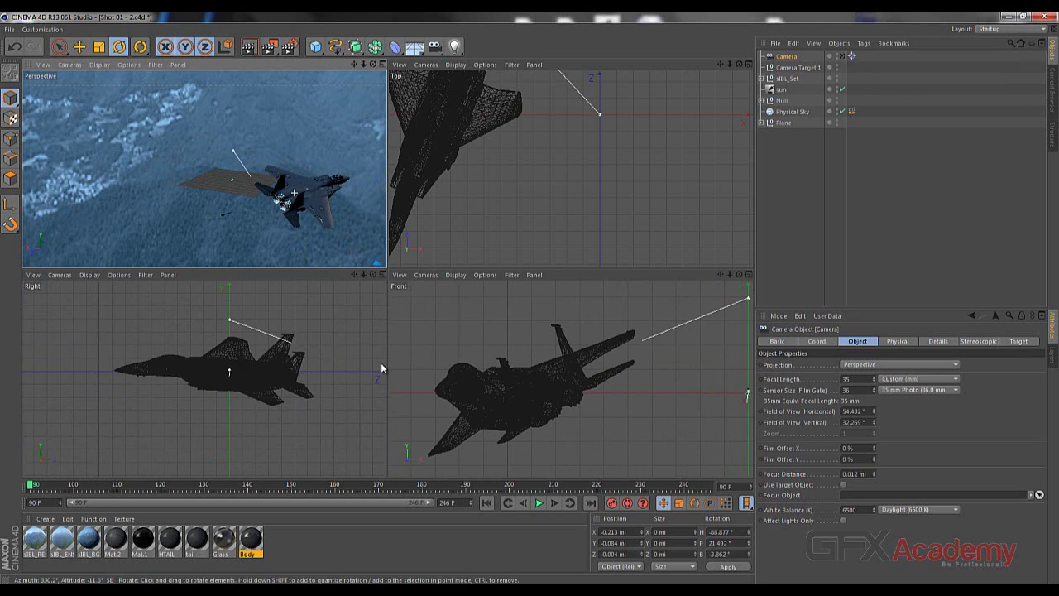
scroll(294, 193, down, 1)
alt+middle_drag(293, 192, 145, 174)
mouse_move(204, 168)
alt+mouse_down()
mouse_move(203, 133)
mouse_move(226, 141)
alt+mouse_up()
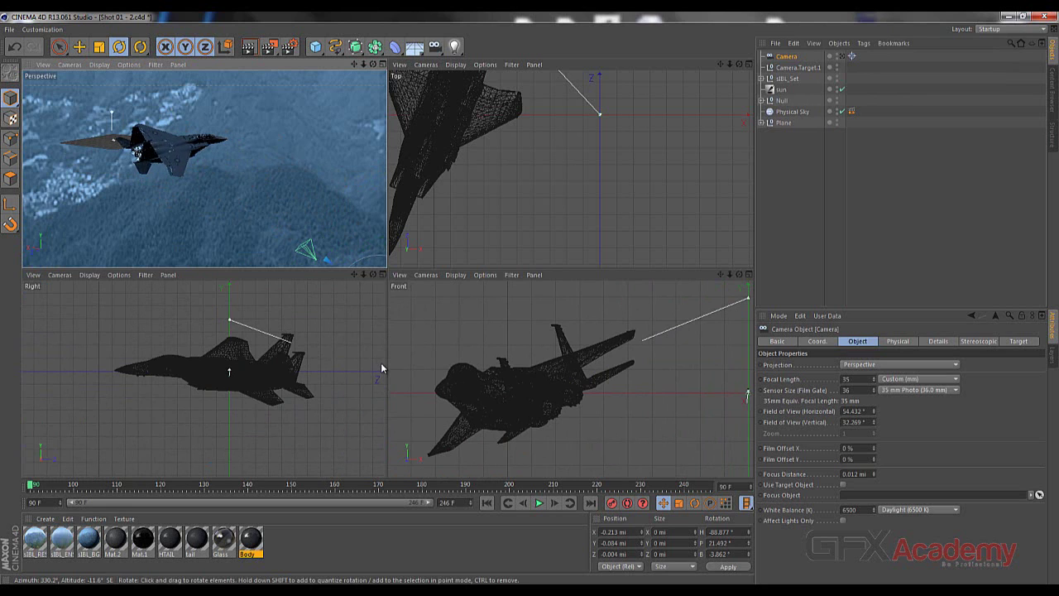
click(308, 249)
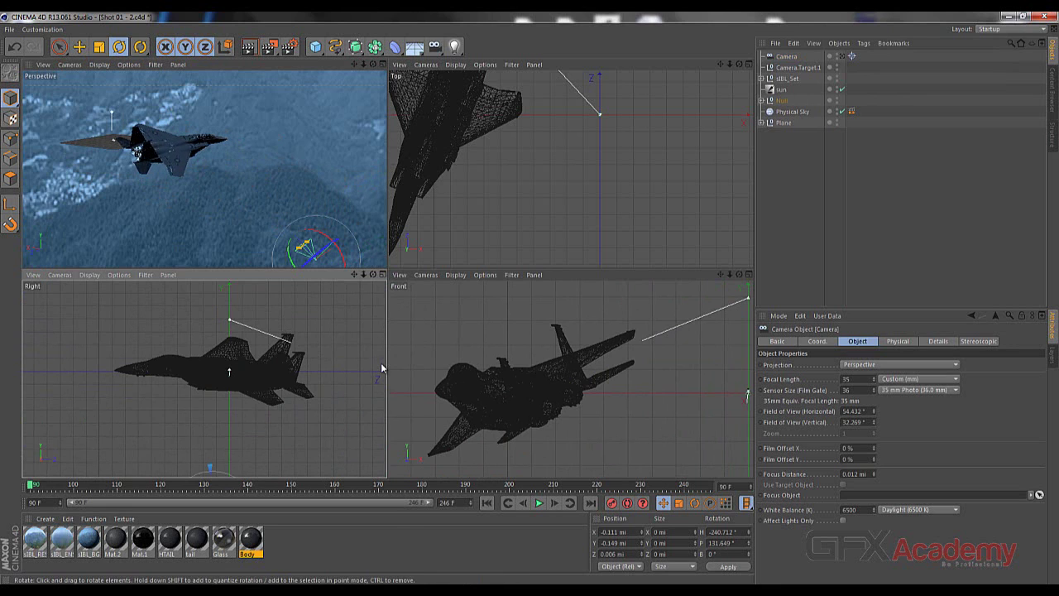
- Frame the jet together with the selected camera in the Front, Right and Top views
scroll(470, 318, down, 6)
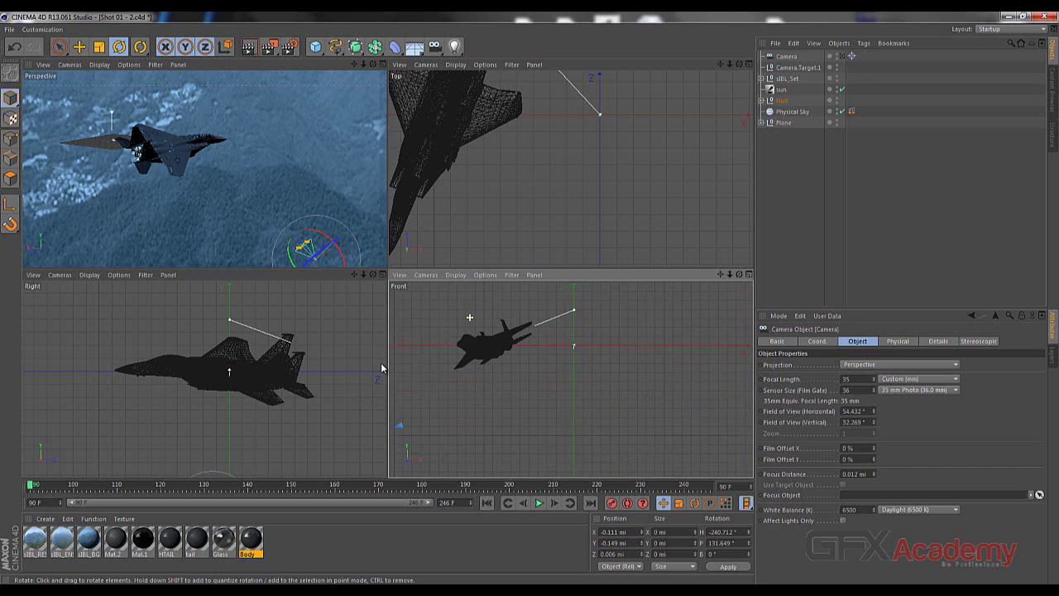
alt+middle_drag(447, 366, 569, 379)
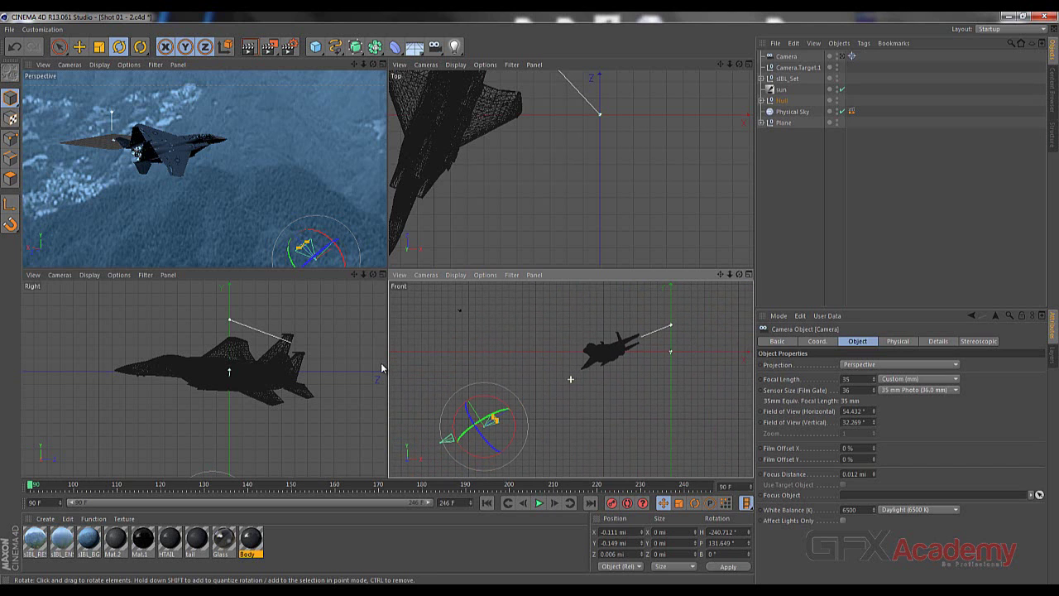
scroll(380, 368, down, 4)
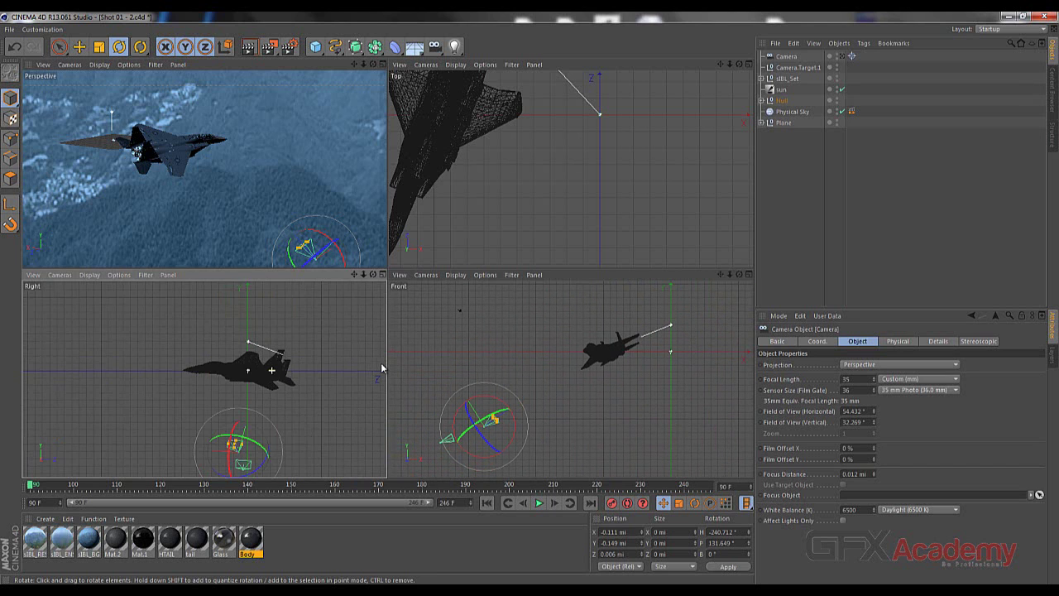
alt+middle_drag(204, 378, 172, 361)
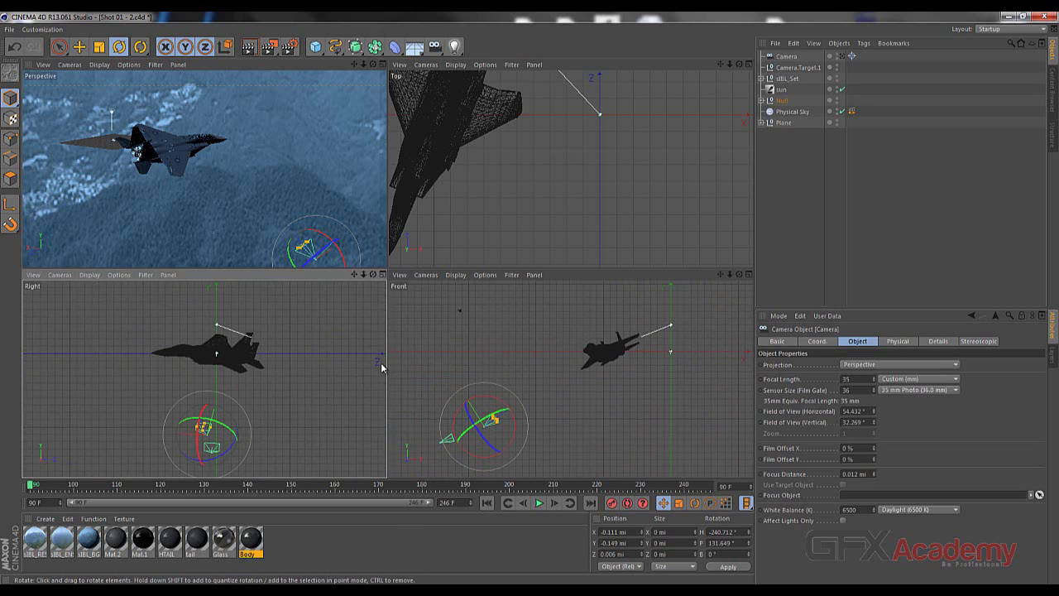
scroll(564, 182, down, 3)
scroll(561, 171, down, 3)
middle_drag(487, 159, 570, 169)
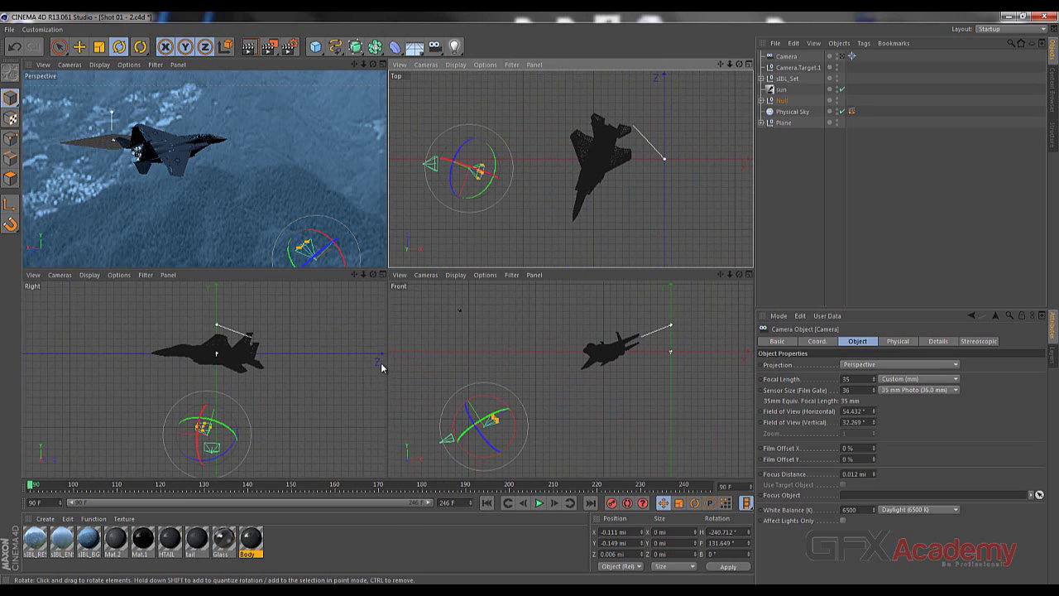
- Look through the new target camera and move Camera.Target.1 along X onto the jet, to about -0.056 mi
click(842, 56)
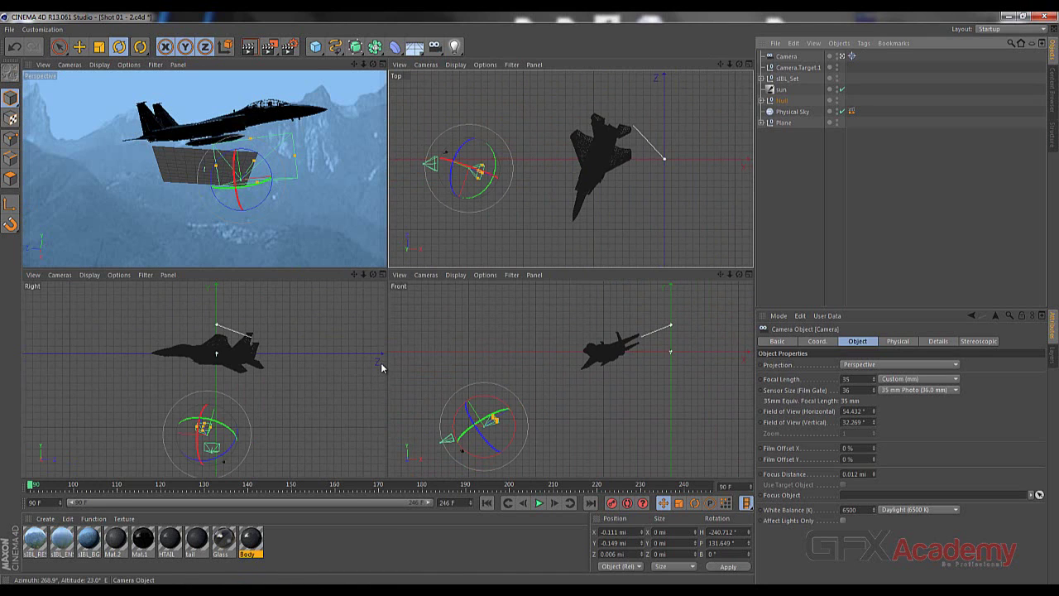
key(r)
key(e)
key(e)
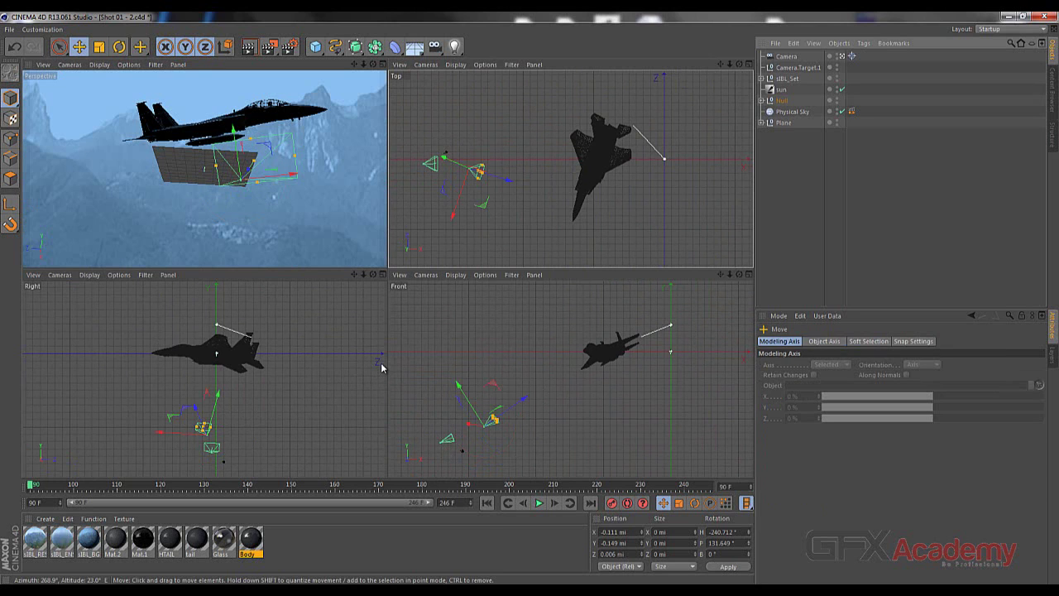
click(798, 67)
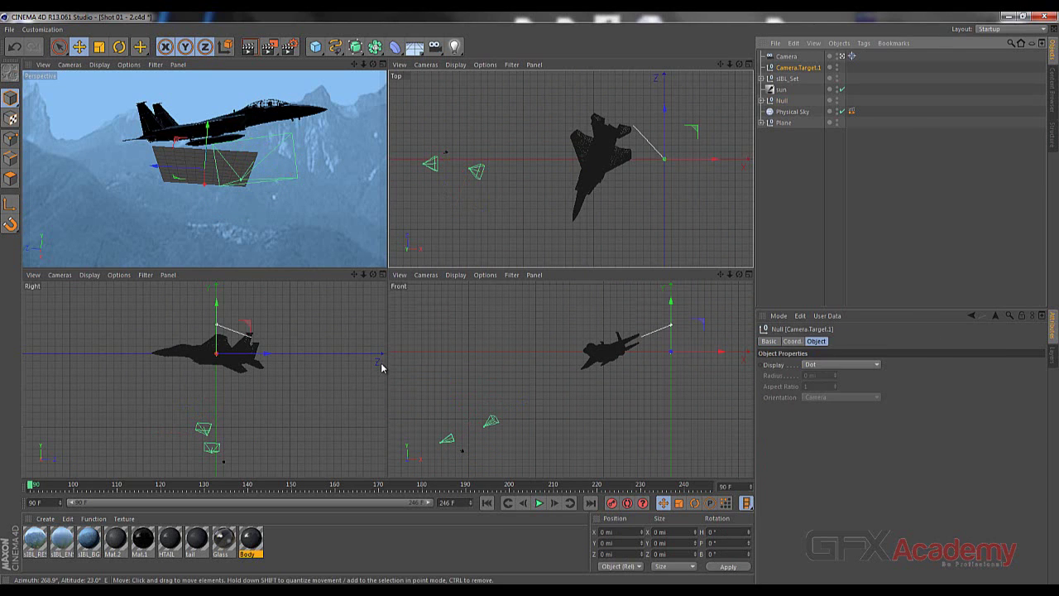
drag(717, 159, 641, 159)
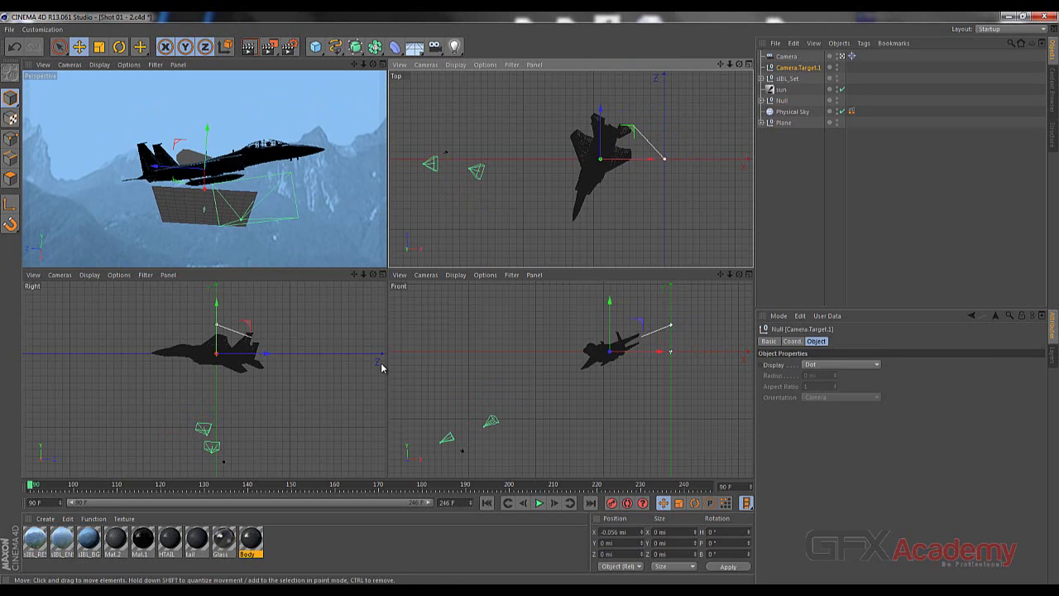
- Move the target camera closer to the jet and shift it sideways in the Top view to about X -0.144, Z 0.028 mi
click(786, 56)
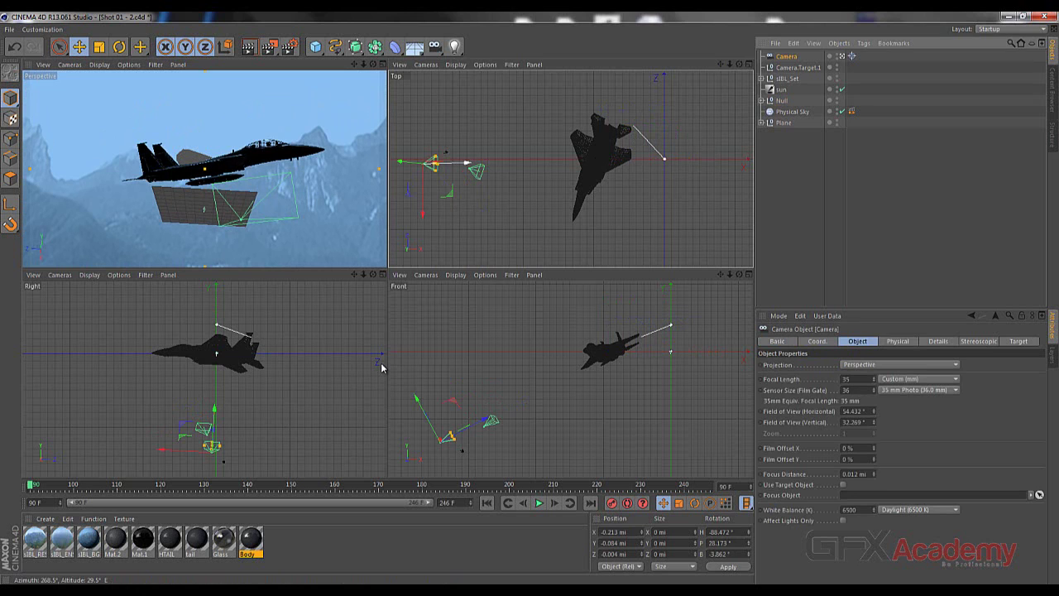
drag(468, 163, 546, 160)
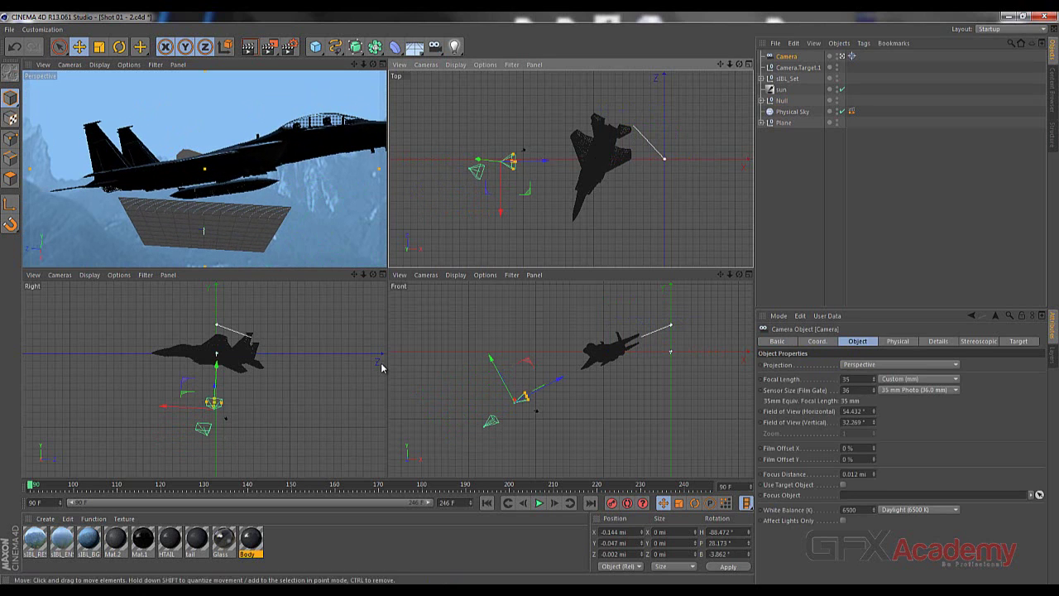
drag(500, 212, 495, 180)
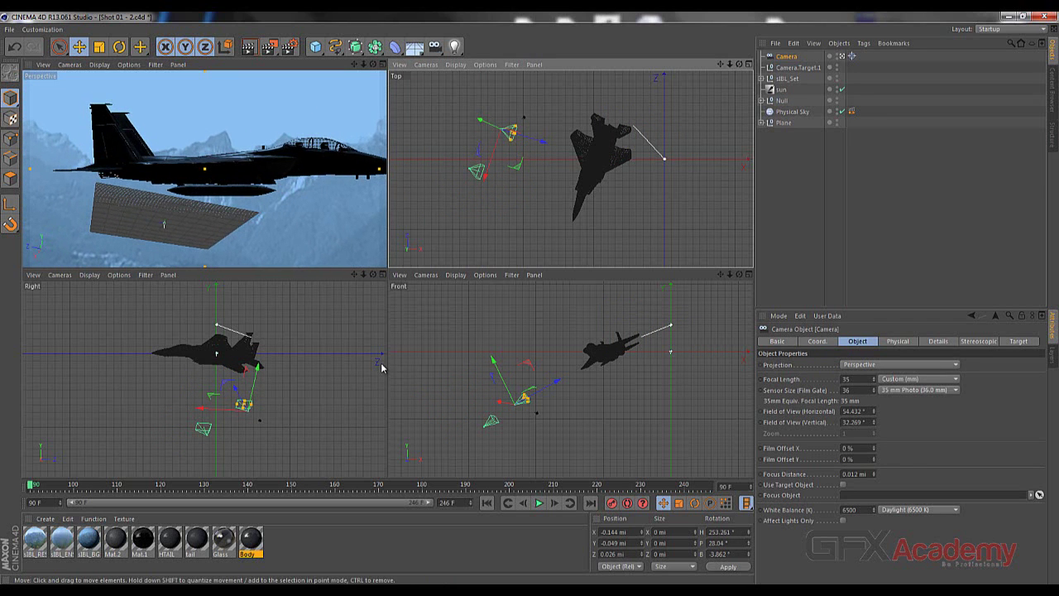
alt+drag(382, 367, 382, 367)
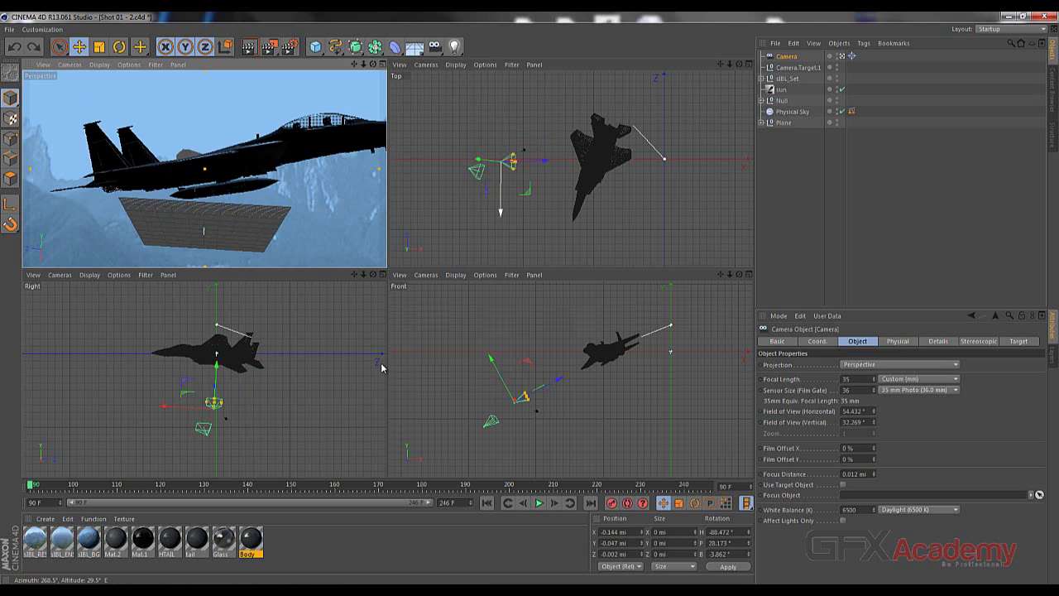
drag(500, 210, 500, 178)
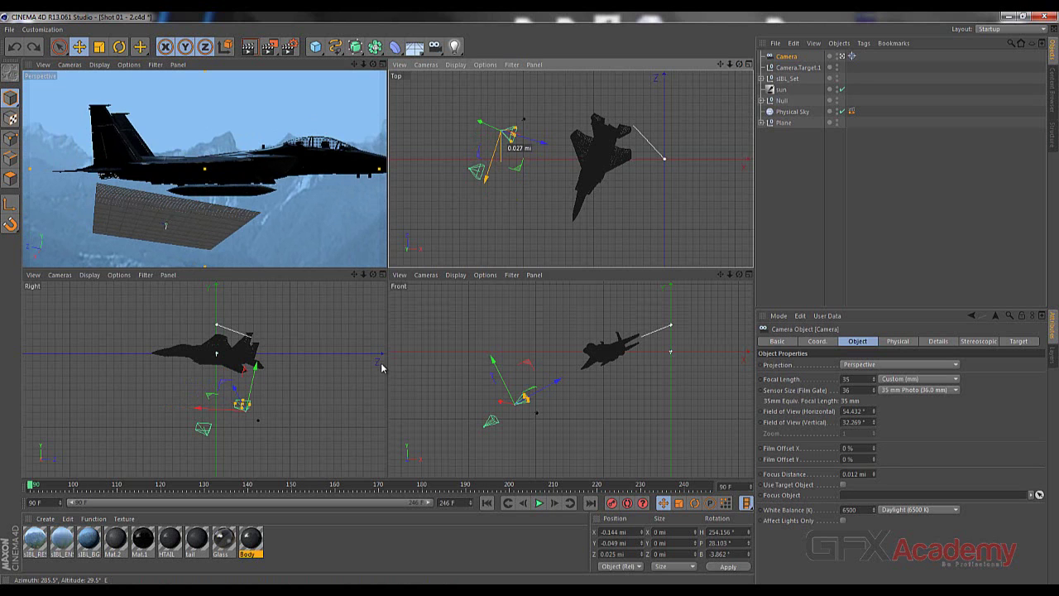
mouse_move(513, 139)
mouse_down()
mouse_move(513, 93)
mouse_move(512, 145)
mouse_move(513, 133)
mouse_up()
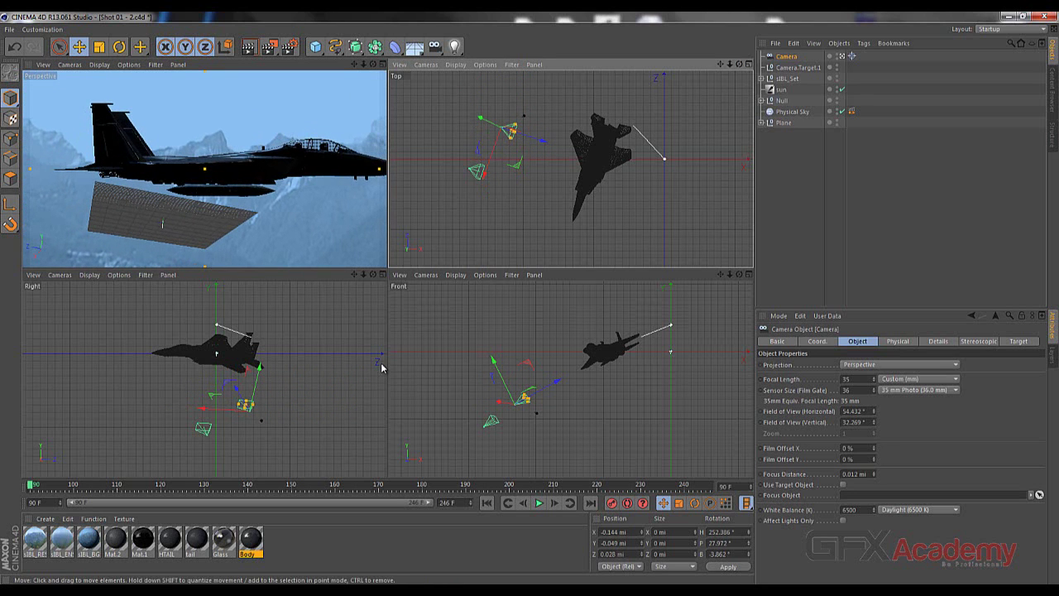
- Fine-tune the camera in the Right and Front views to about X -0.133, Y -0.045, Z 0.027 mi
drag(201, 408, 222, 406)
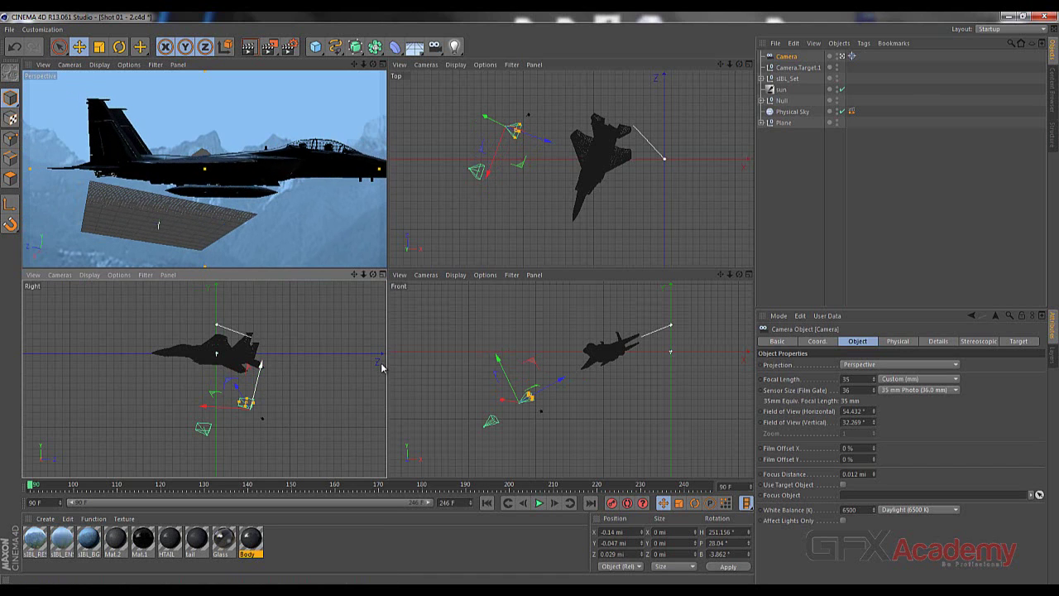
mouse_move(261, 365)
mouse_down()
mouse_move(264, 352)
mouse_move(261, 365)
mouse_up()
drag(382, 367, 381, 368)
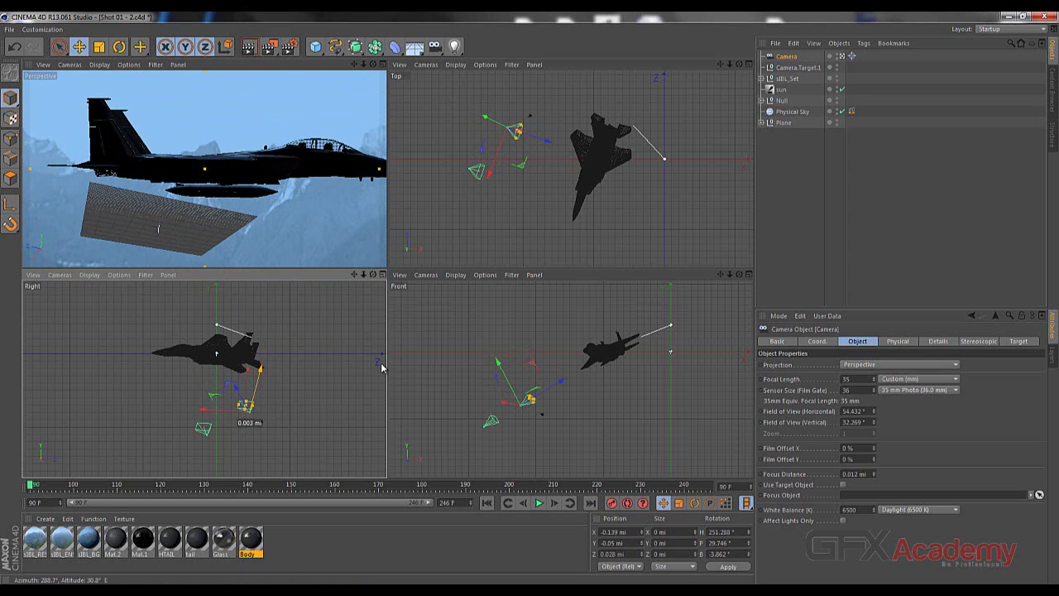
drag(381, 367, 381, 368)
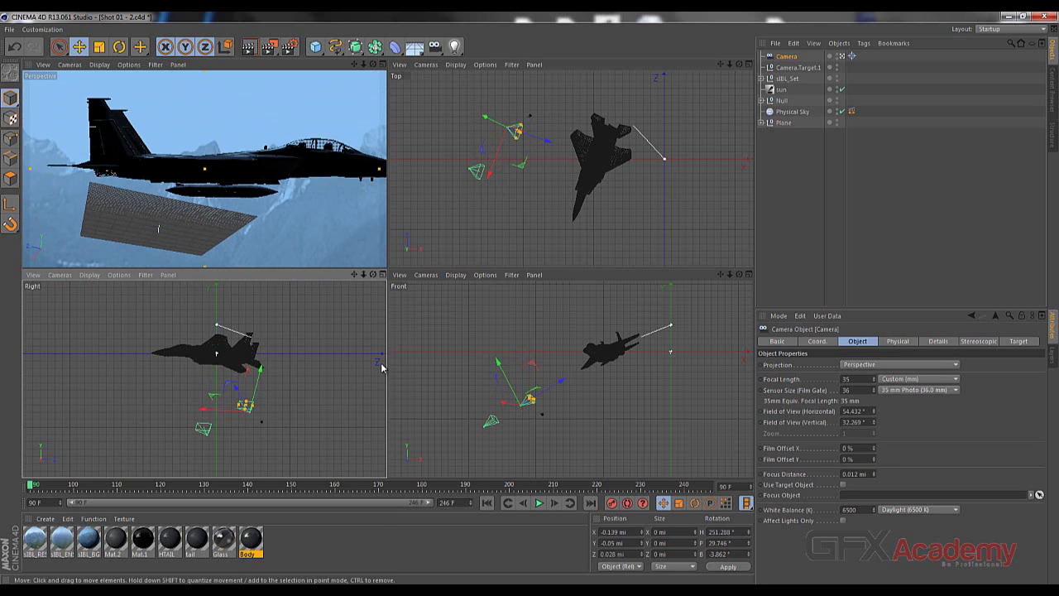
drag(381, 367, 381, 367)
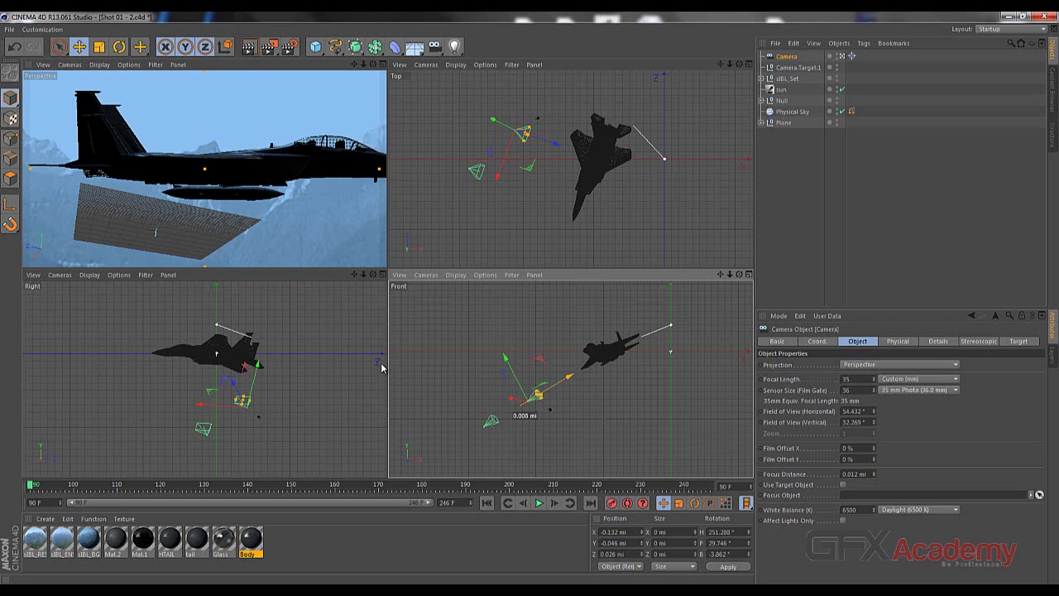
drag(569, 376, 570, 376)
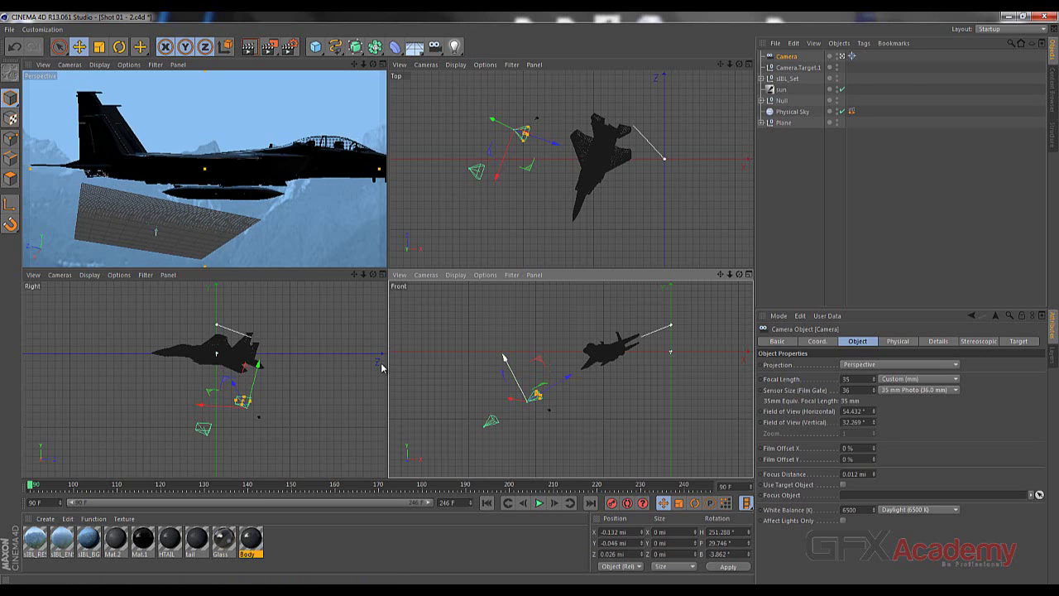
drag(506, 358, 504, 352)
drag(381, 367, 381, 367)
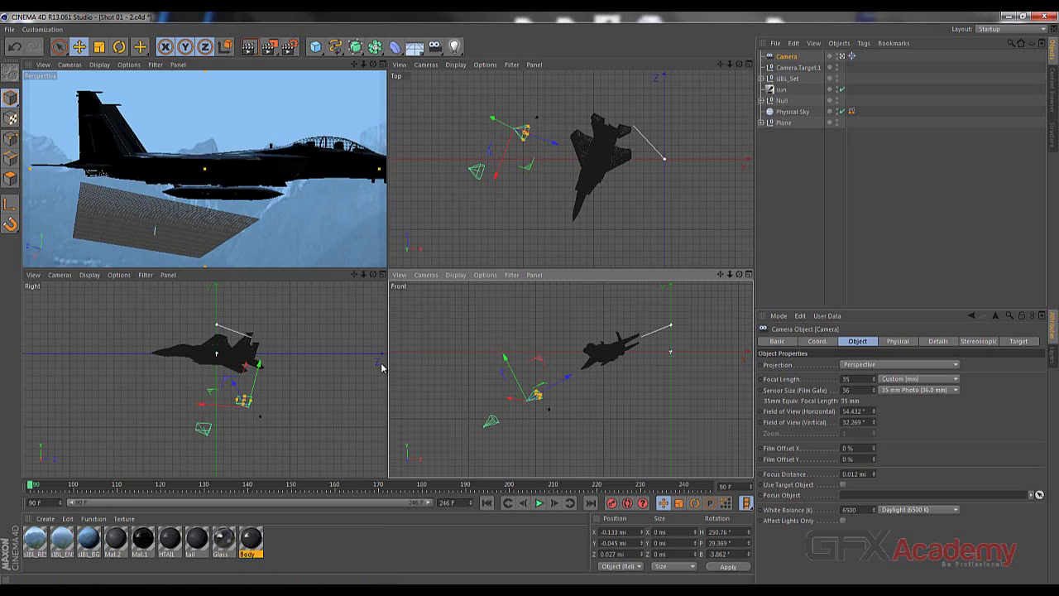
- At frame 90, position the Plane null back along its flight path at about X -0.026, Y -0.004, Z 0.084 mi
mouse_move(30, 484)
mouse_down()
mouse_move(122, 485)
mouse_move(43, 485)
mouse_up()
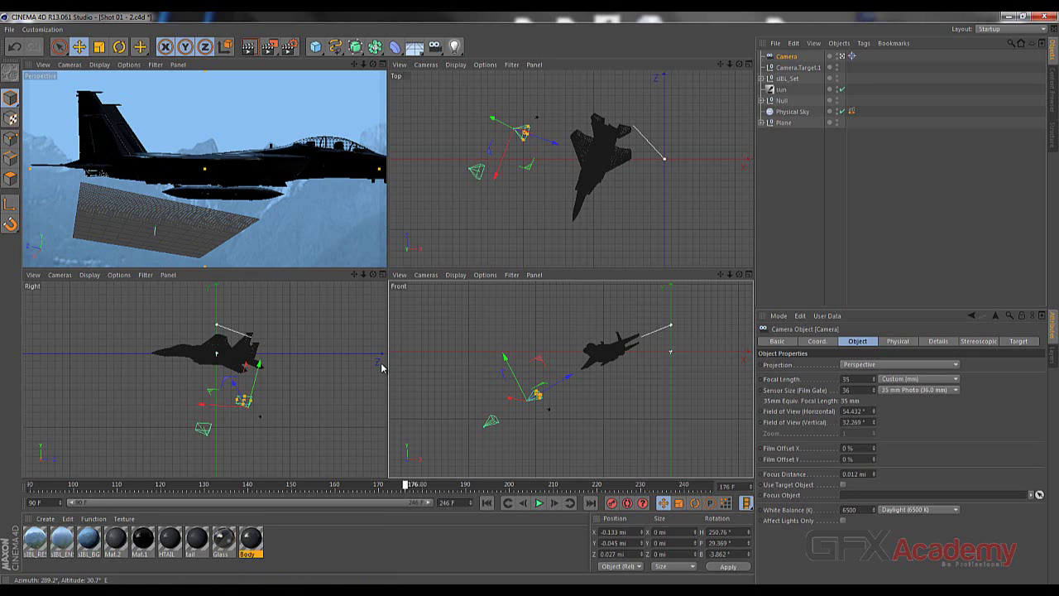
drag(444, 485, 31, 485)
click(785, 124)
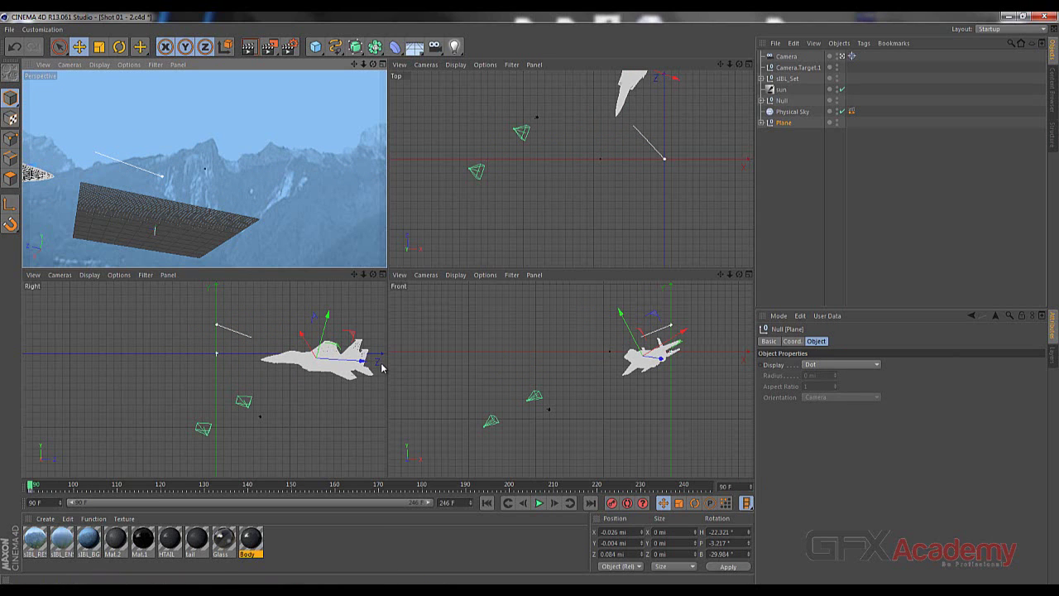
- At frame 246, move the Plane null forward to about X -0.059, Y 0.001, Z 0.004 mi, record a key and play the animation
drag(30, 486, 709, 485)
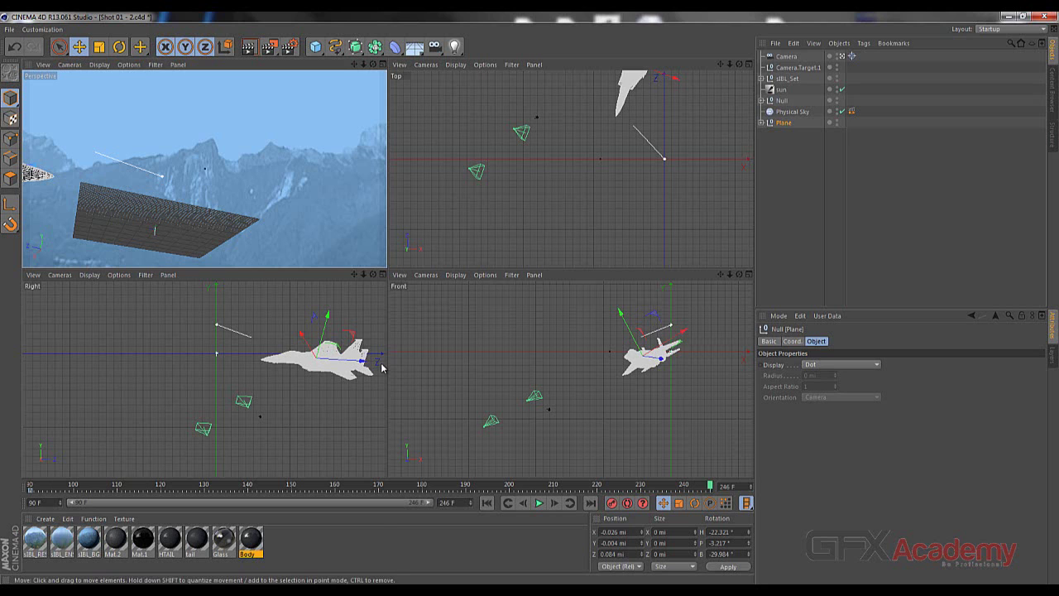
click(570, 379)
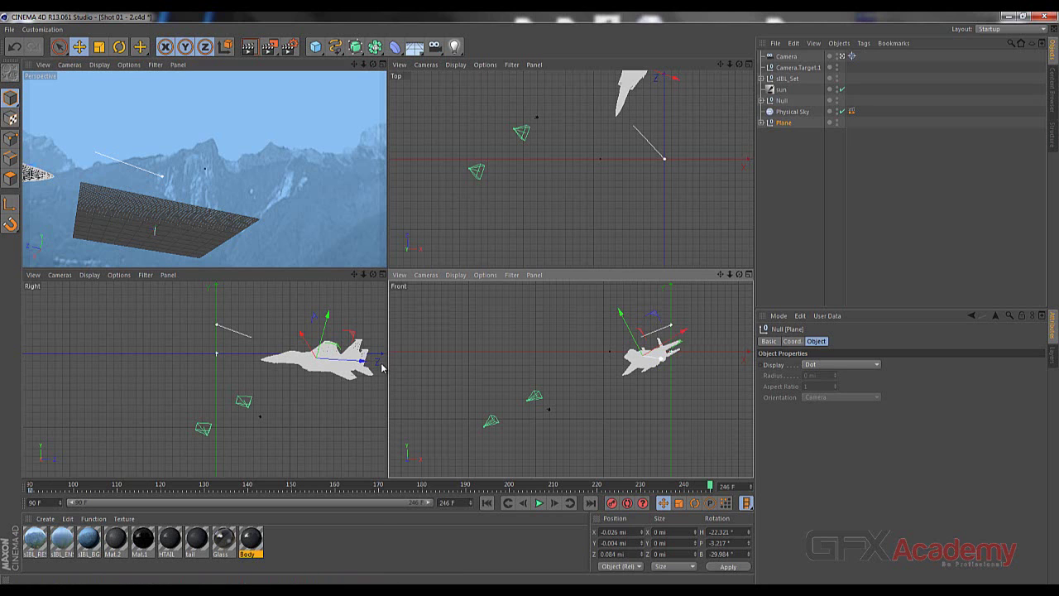
drag(661, 358, 625, 353)
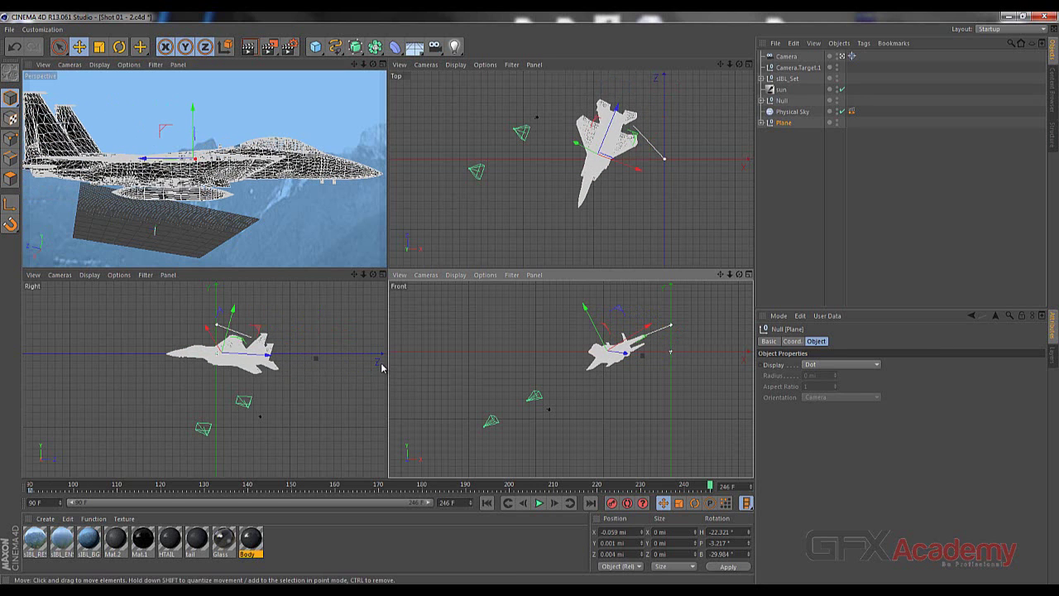
key(F9)
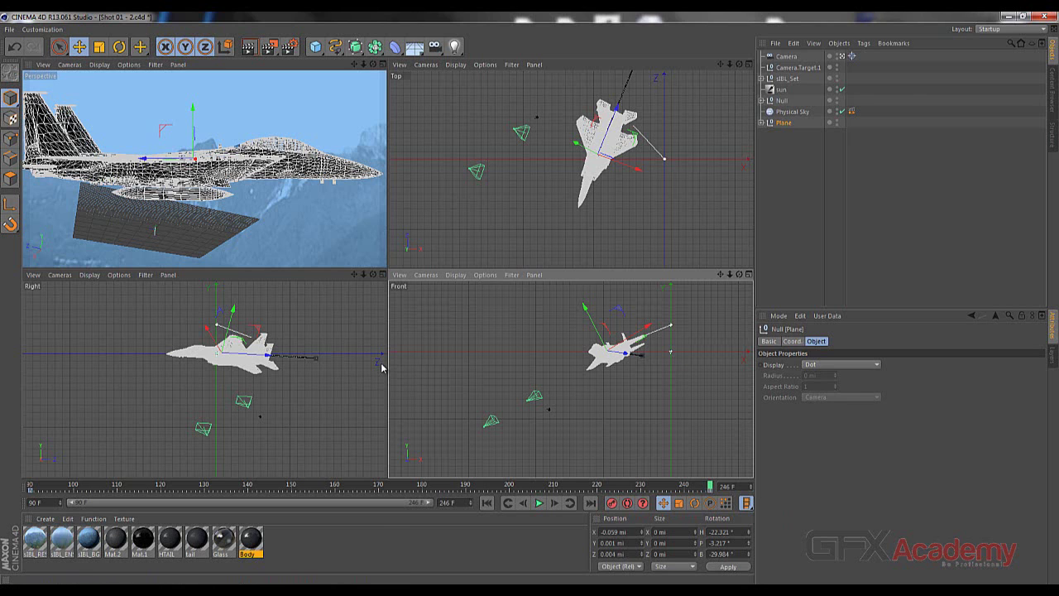
key(F8)
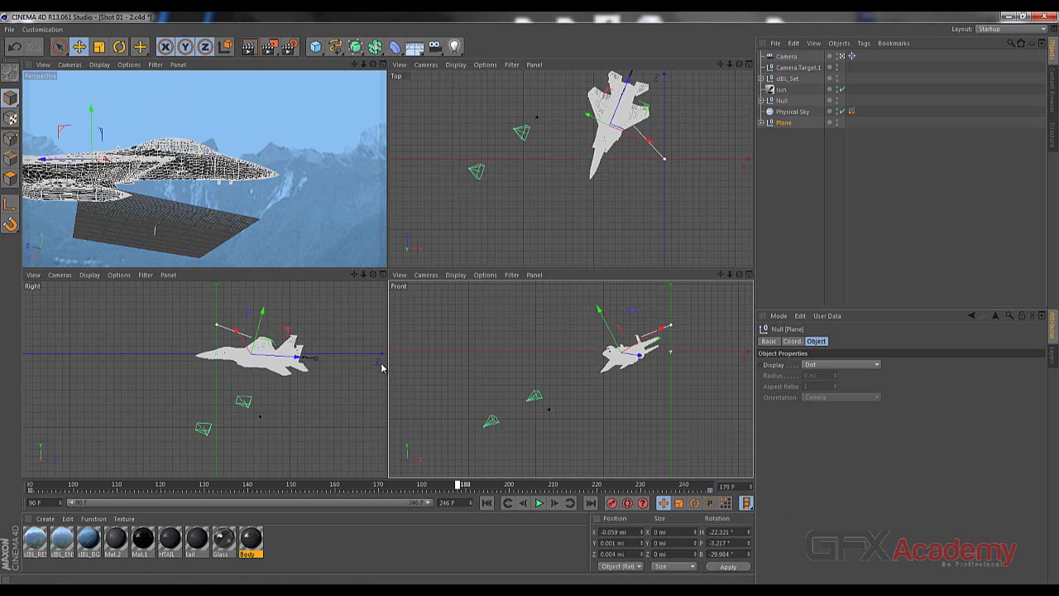
key(shift+f)
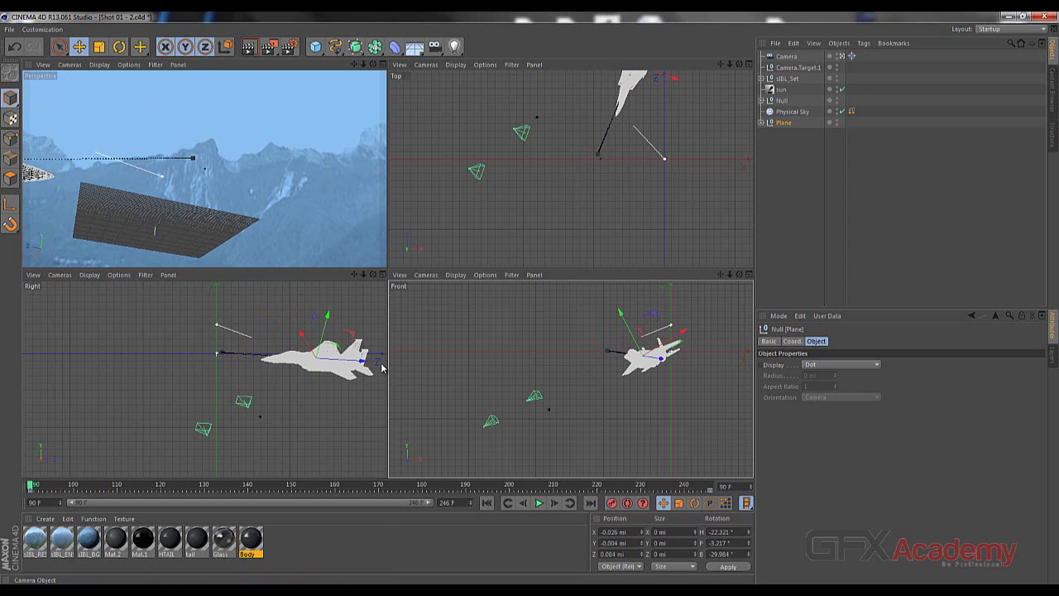
- Select the target camera, go to frame 245, and raise the camera in the Front view to about Y -0.029 mi
click(785, 56)
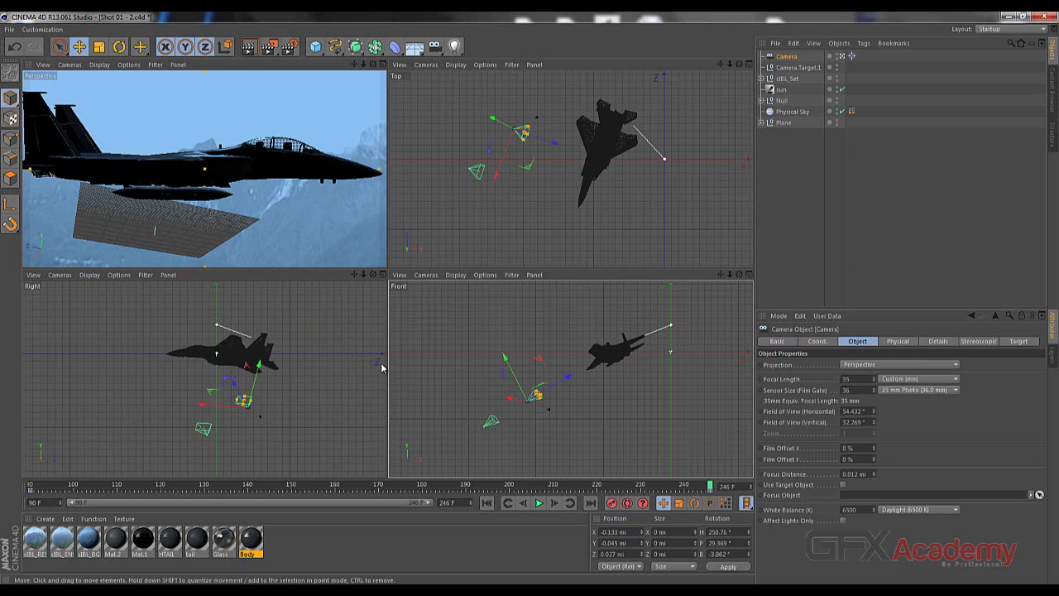
drag(710, 485, 680, 486)
key(g)
key(g)
key(g)
key(g)
key(g)
key(g)
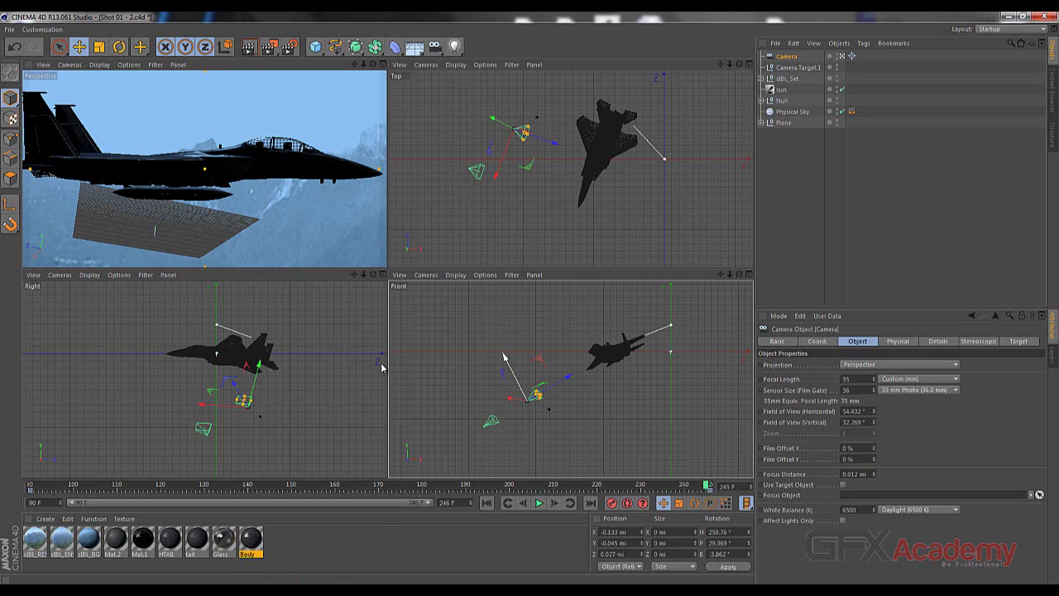
drag(505, 359, 497, 341)
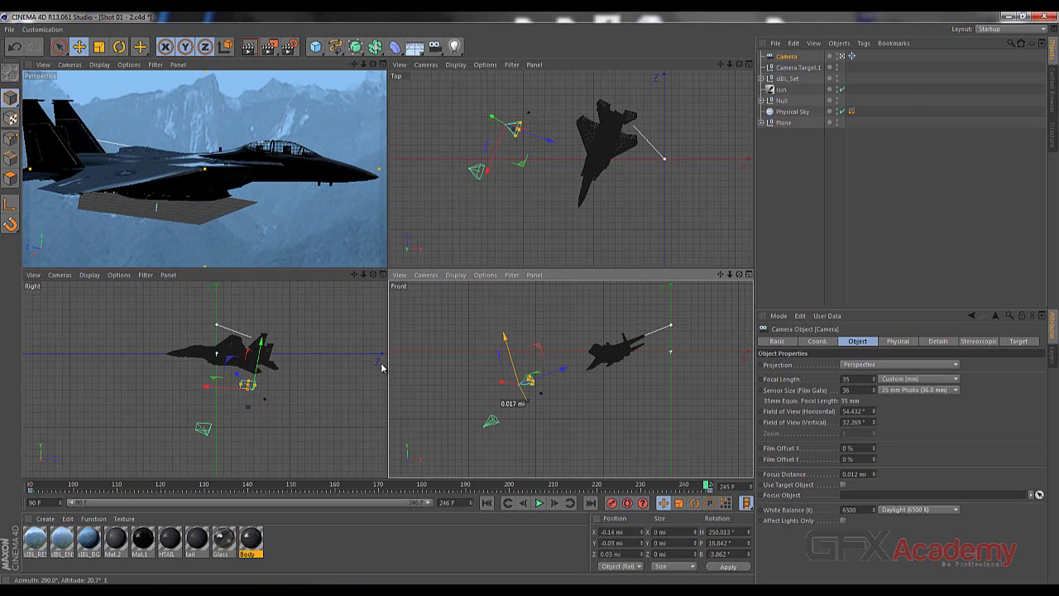
alt+drag(381, 367, 381, 367)
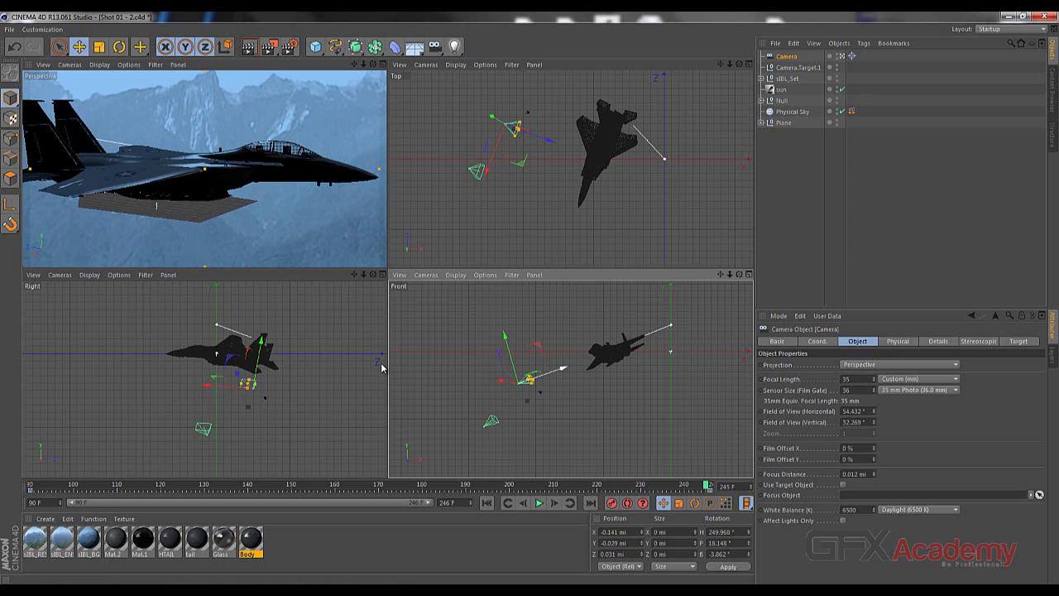
- Swing the camera toward the jet's tail to about X -0.131, Y -0.021, Z 0.059 mi and bank it to about 7°
drag(562, 368, 557, 370)
alt+middle_drag(381, 368, 381, 367)
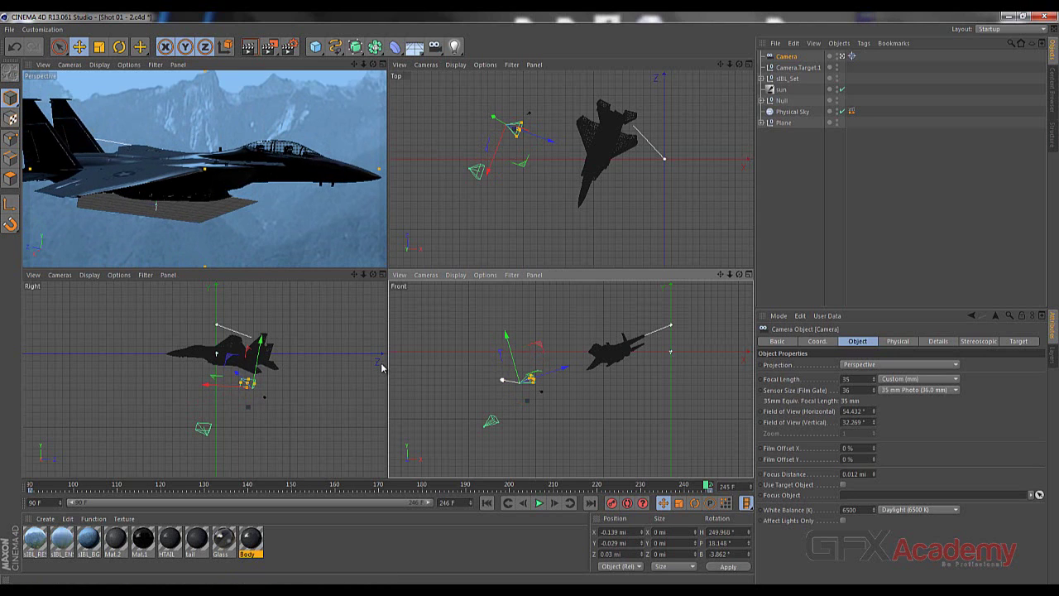
alt+drag(382, 367, 381, 367)
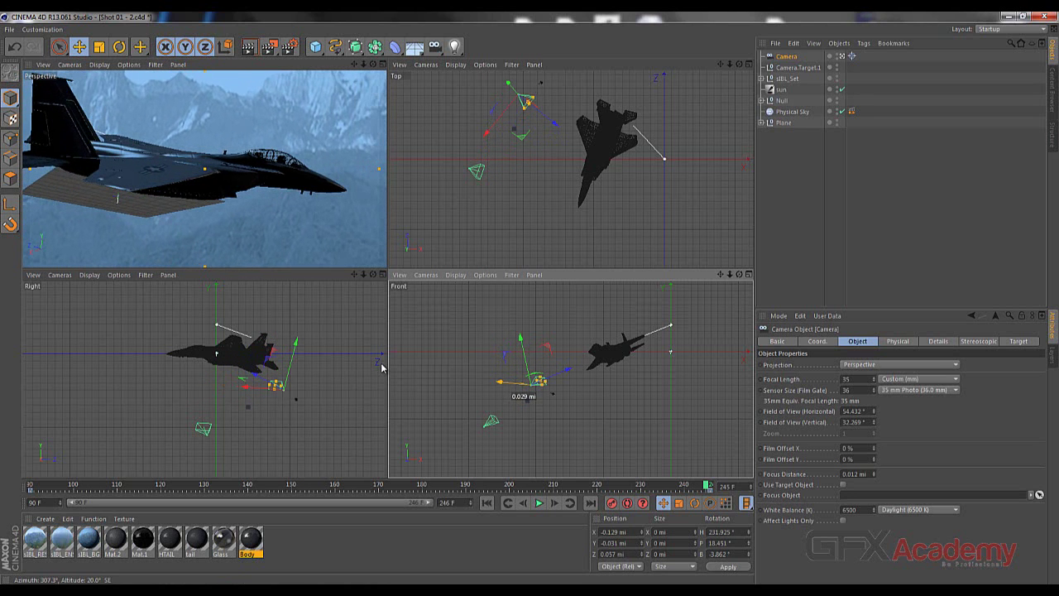
alt+drag(382, 367, 382, 368)
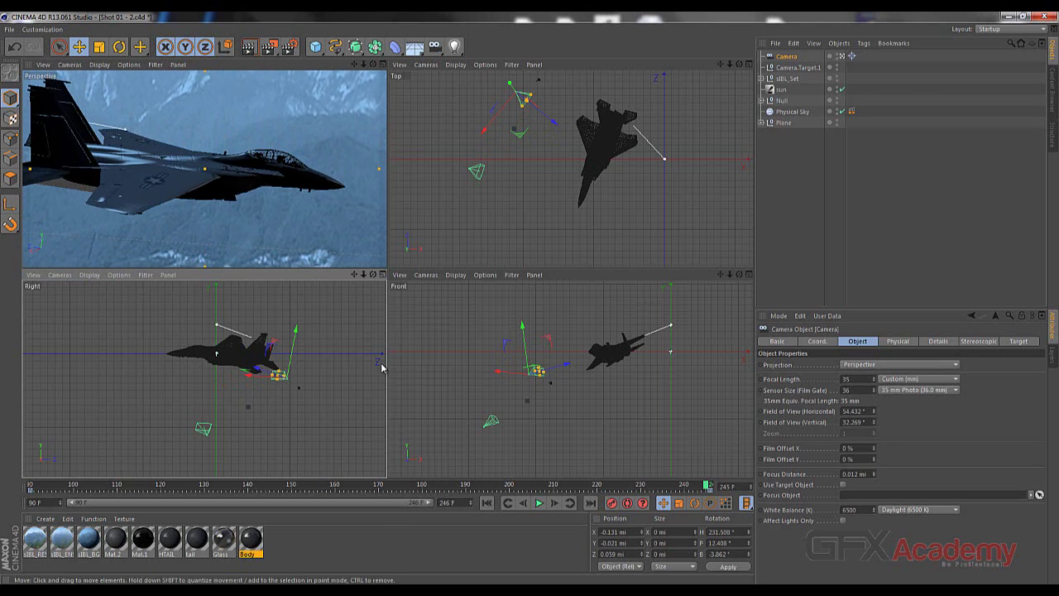
key(r)
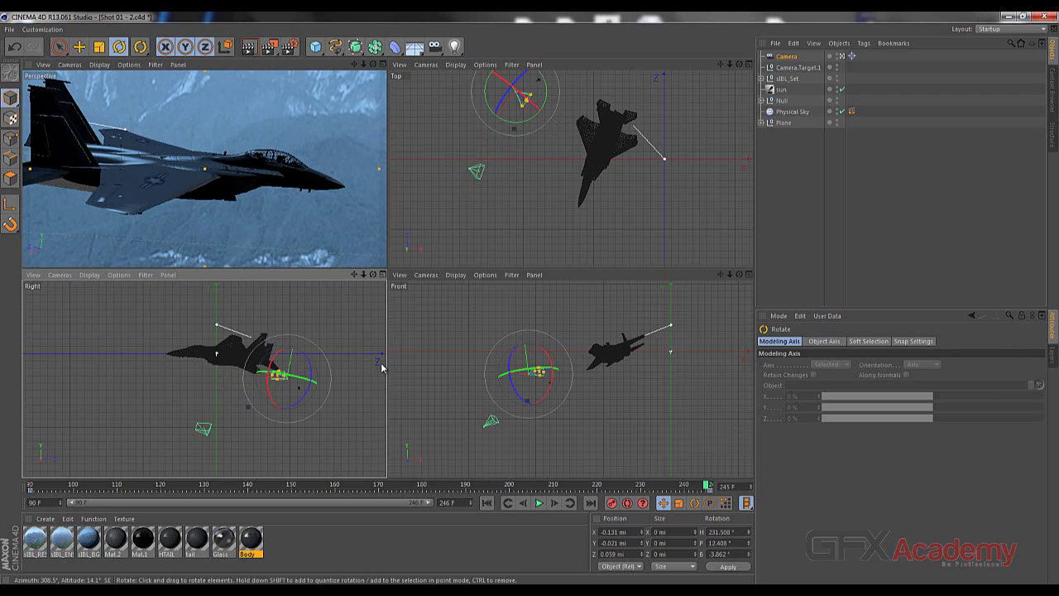
drag(380, 363, 382, 365)
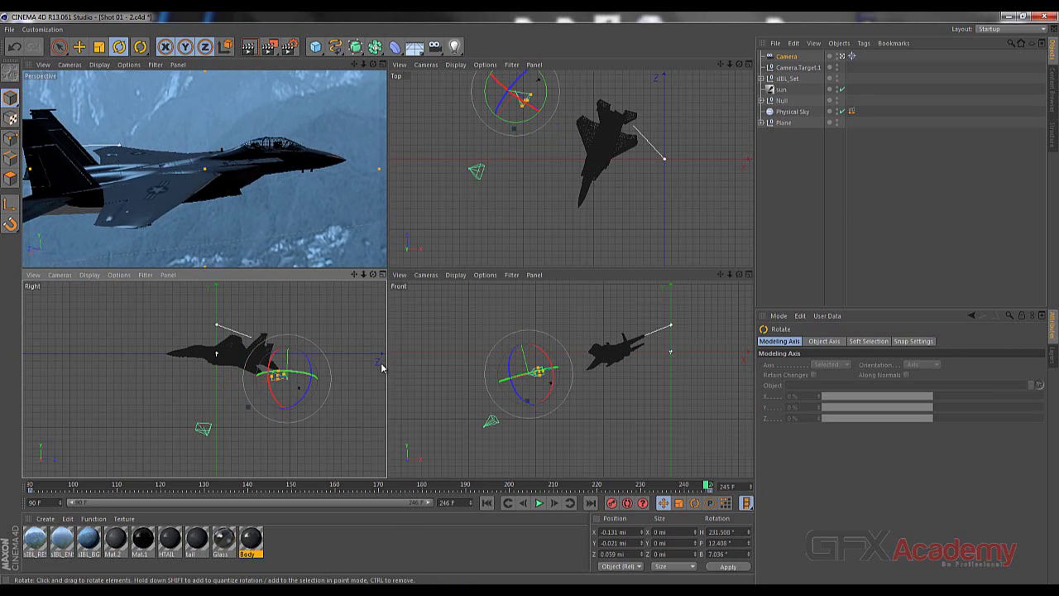
- Switch to the shot01 reference video, step back from its current frame and play it to compare the camera move
key(alt+Tab)
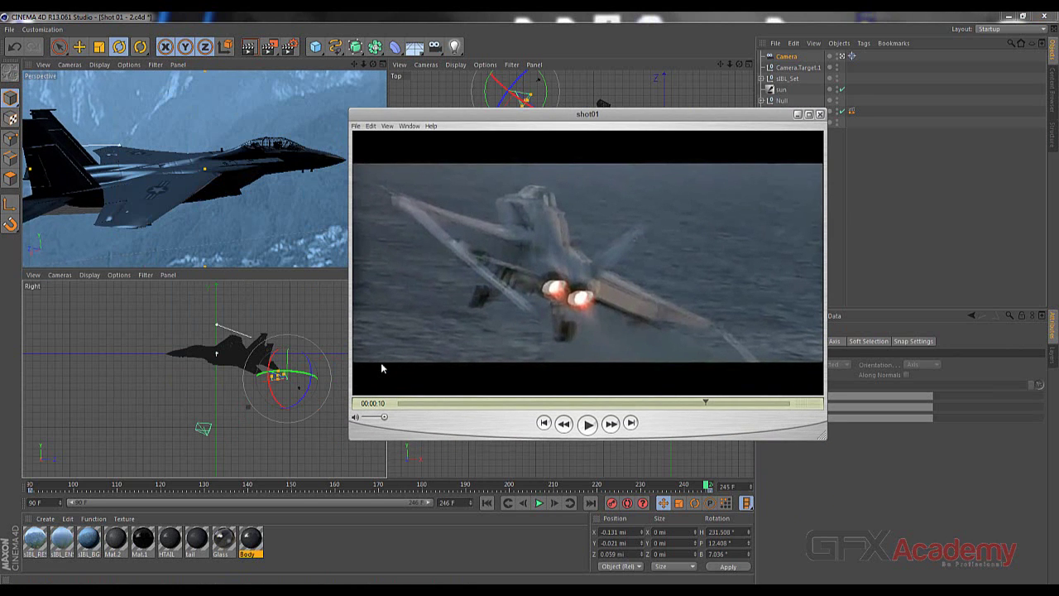
key(Left)
key(Left)
key(space)
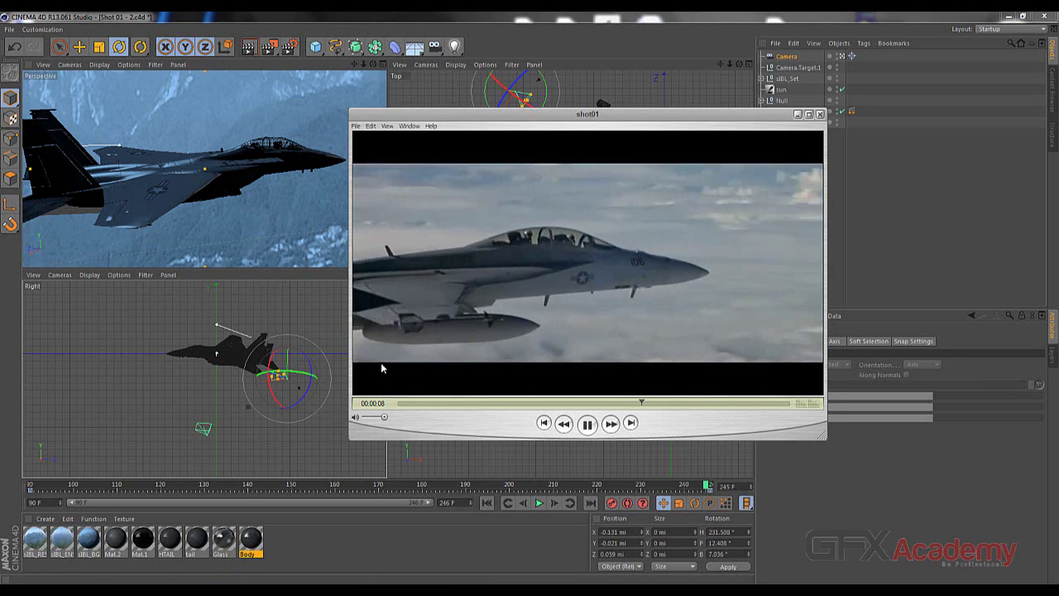
- Replay the end of the reference video and step back to the side view of the jet just before the cut
key(space)
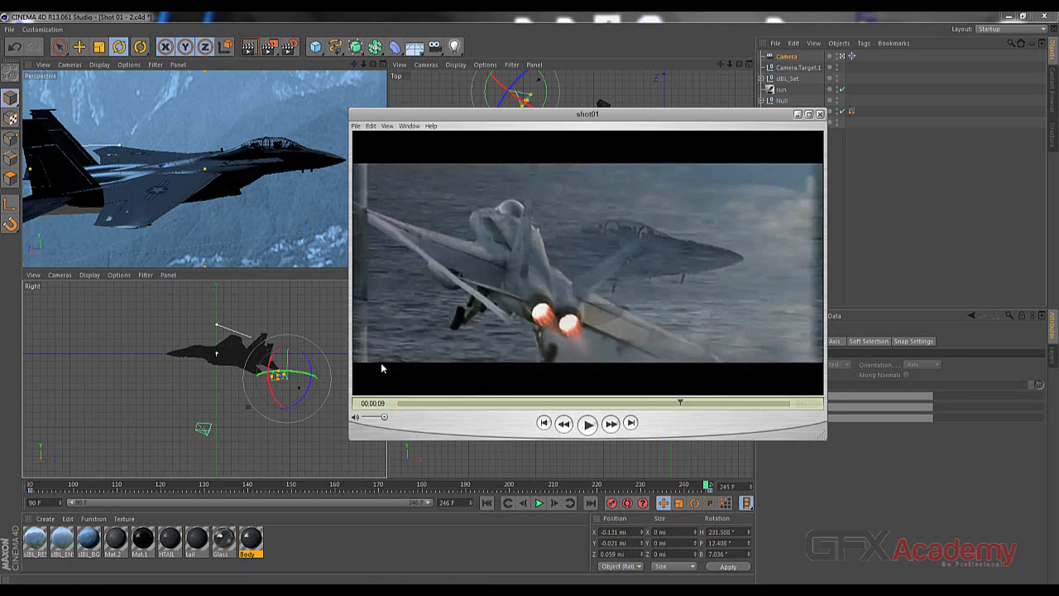
key(Left)
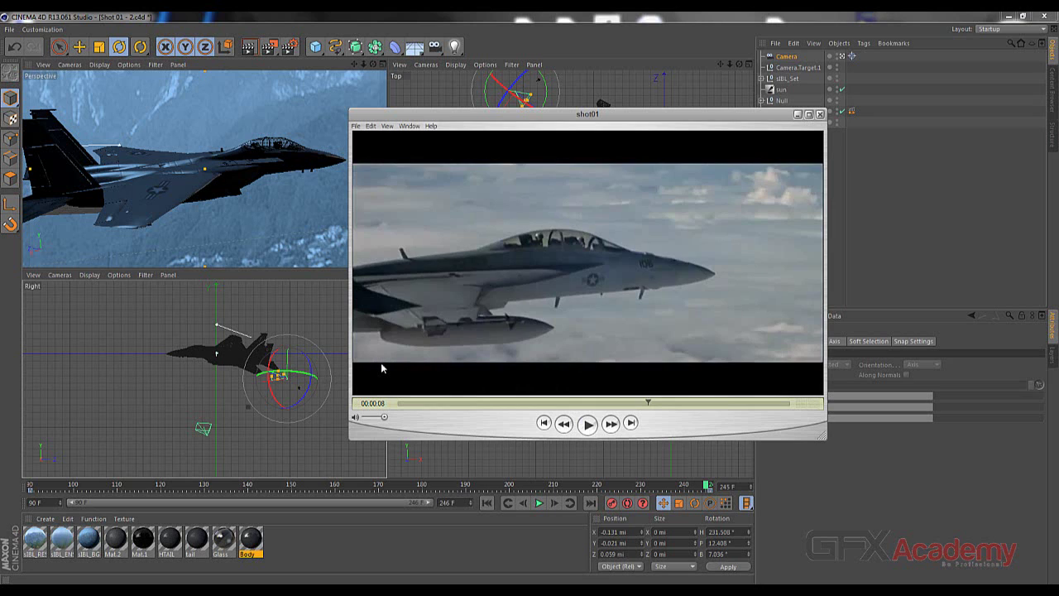
key(space)
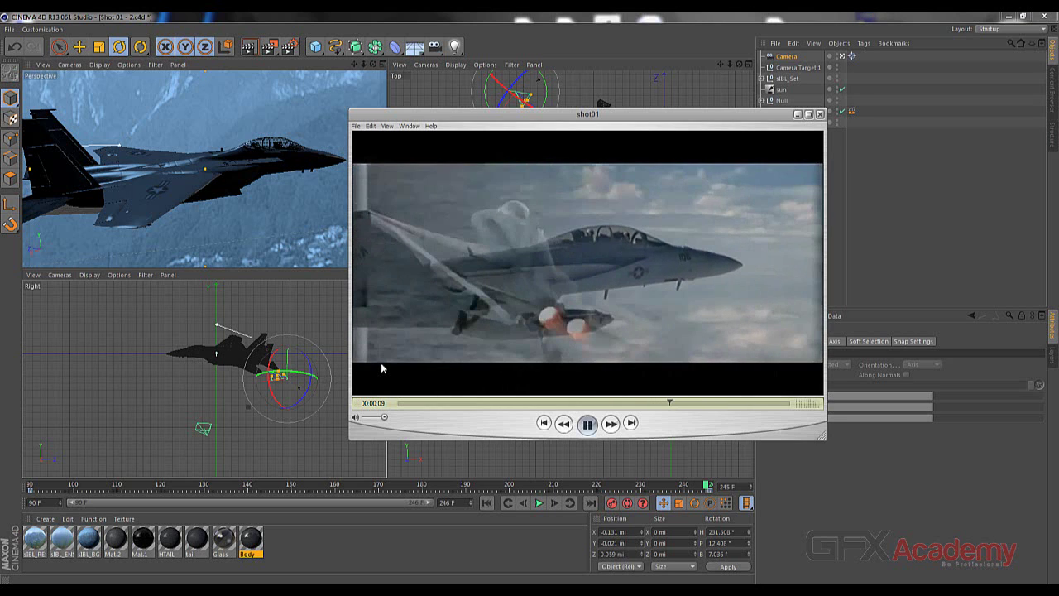
key(space)
key(Left)
key(Left)
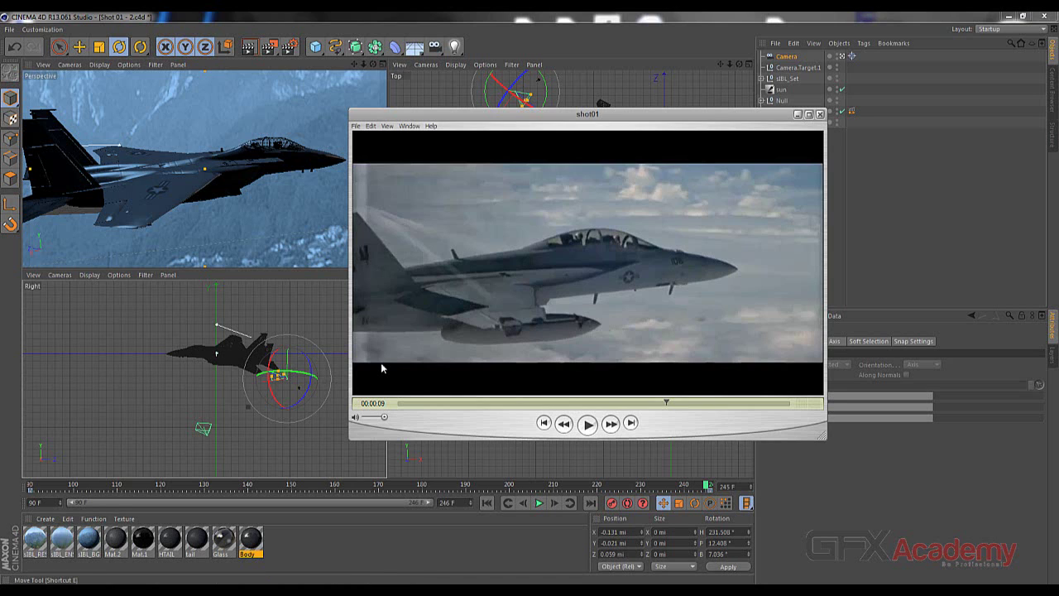
- Switch back to CINEMA 4D, try shifting the camera further in the Right view, and undo its recent moves
key(alt+Tab)
key(e)
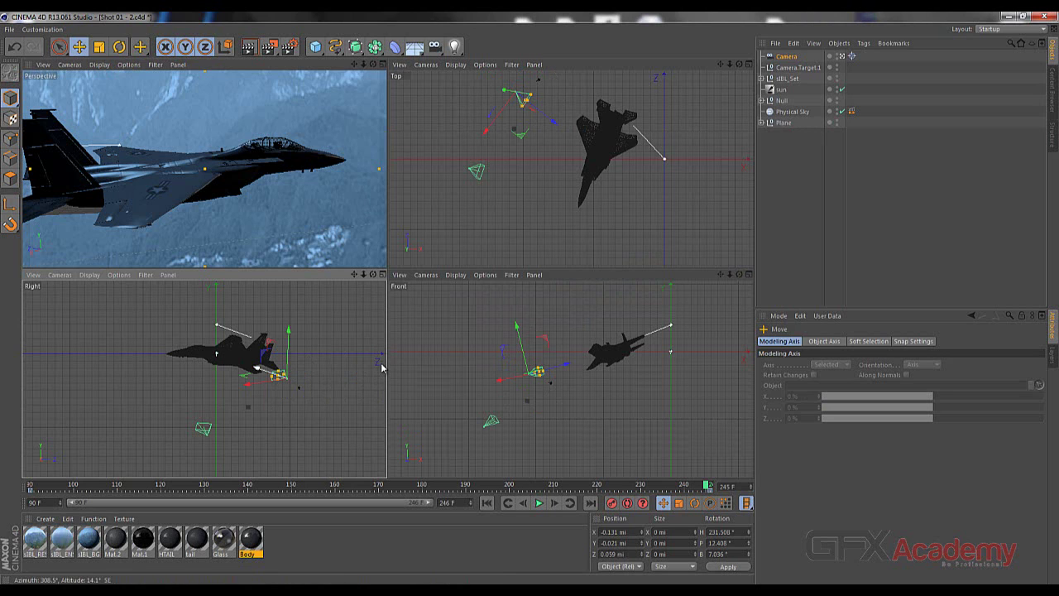
drag(257, 368, 279, 374)
drag(381, 368, 382, 368)
key(ctrl+z)
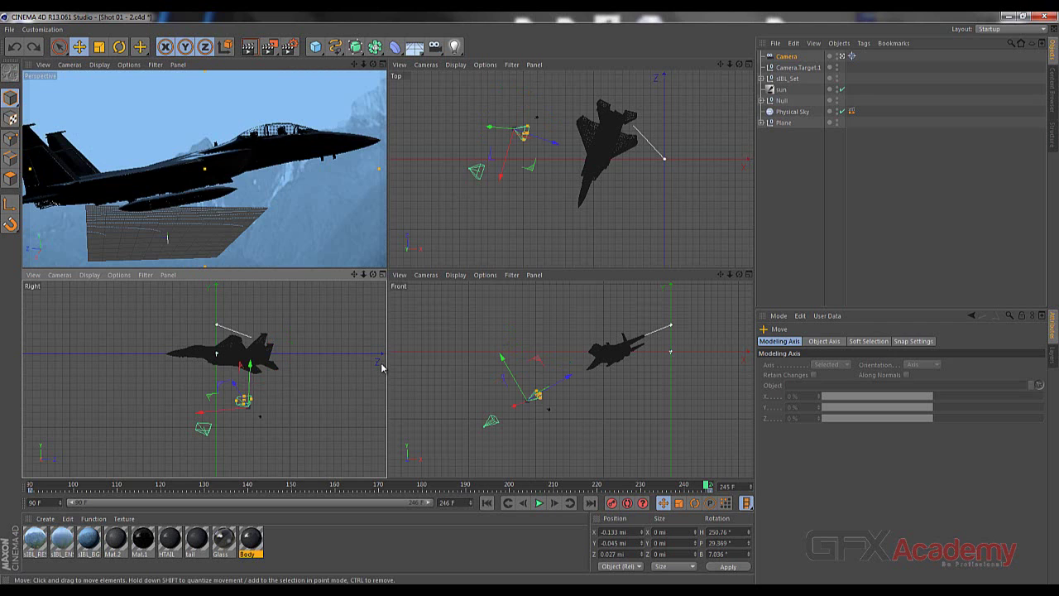
- At frame 245, swing the camera behind the jet to about X -0.115, Y -0.016, Z 0.068 mi and bank it to about 7.6°
drag(382, 368, 382, 367)
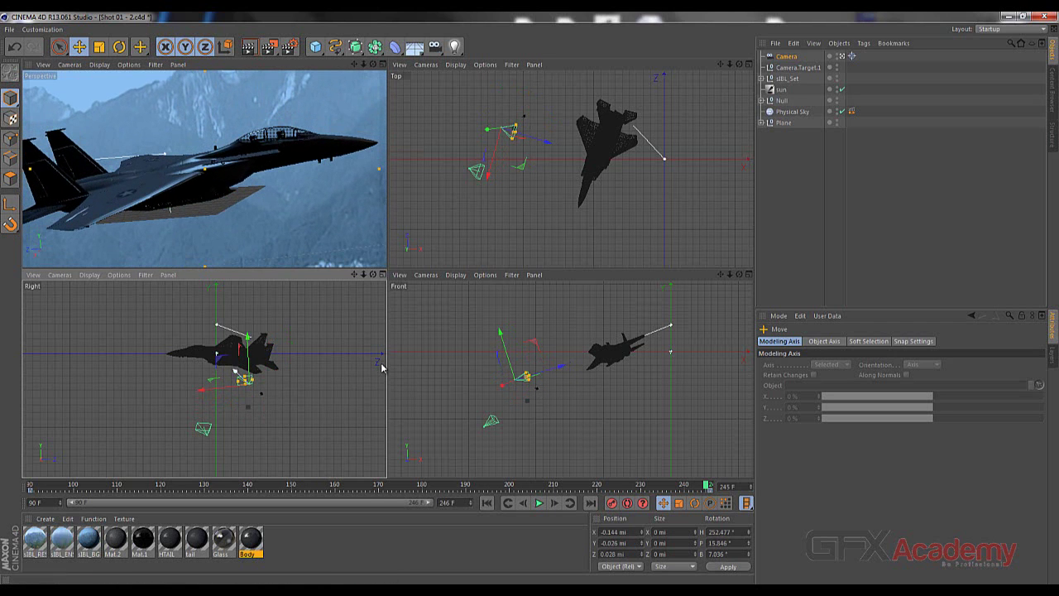
drag(200, 390, 277, 382)
drag(381, 367, 381, 367)
key(alt+Tab)
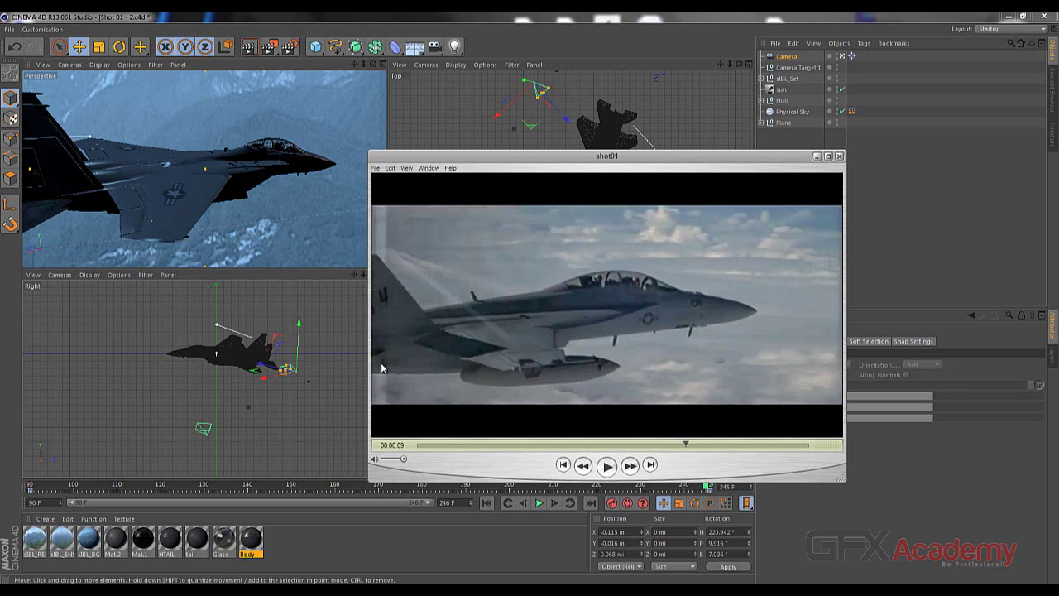
key(alt+Tab)
key(r)
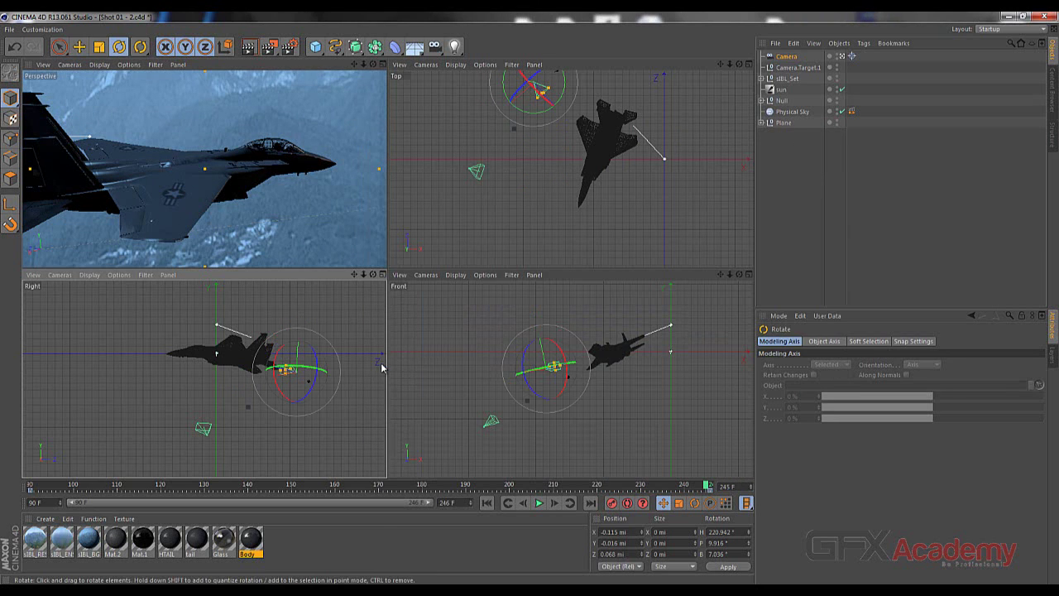
drag(381, 368, 381, 367)
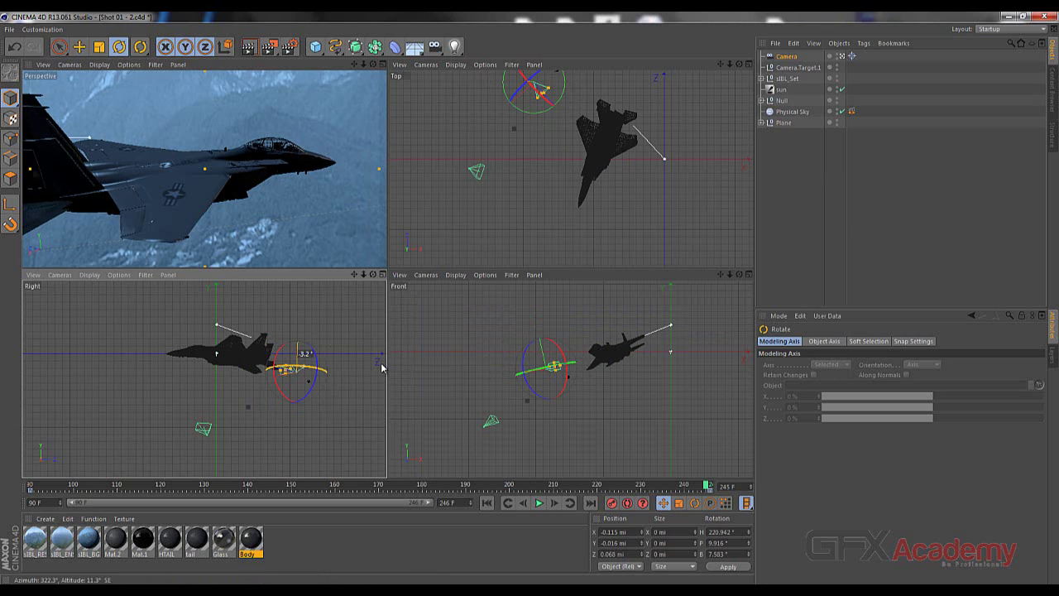
- Go to frame 90 and raise the camera in the Front view to about X -0.149, Y -0.017, Z 0.028 mi
drag(706, 484, 31, 485)
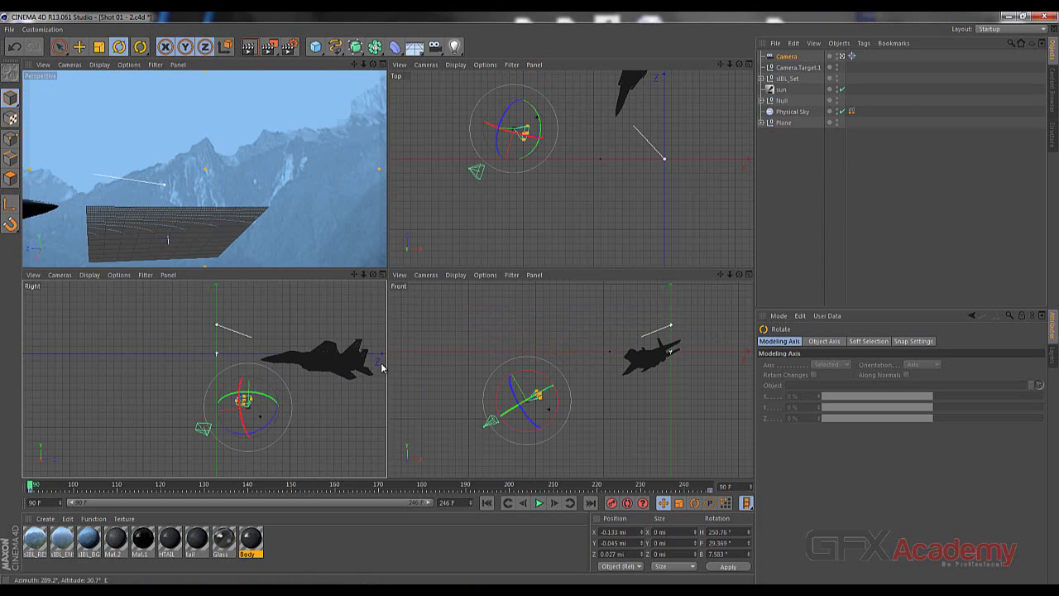
key(e)
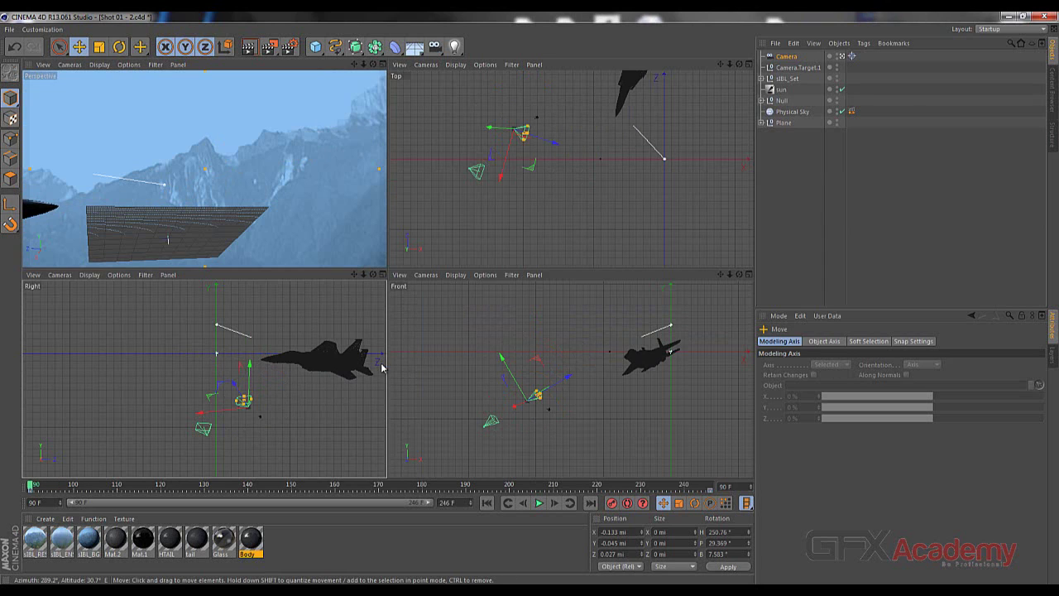
drag(501, 358, 497, 320)
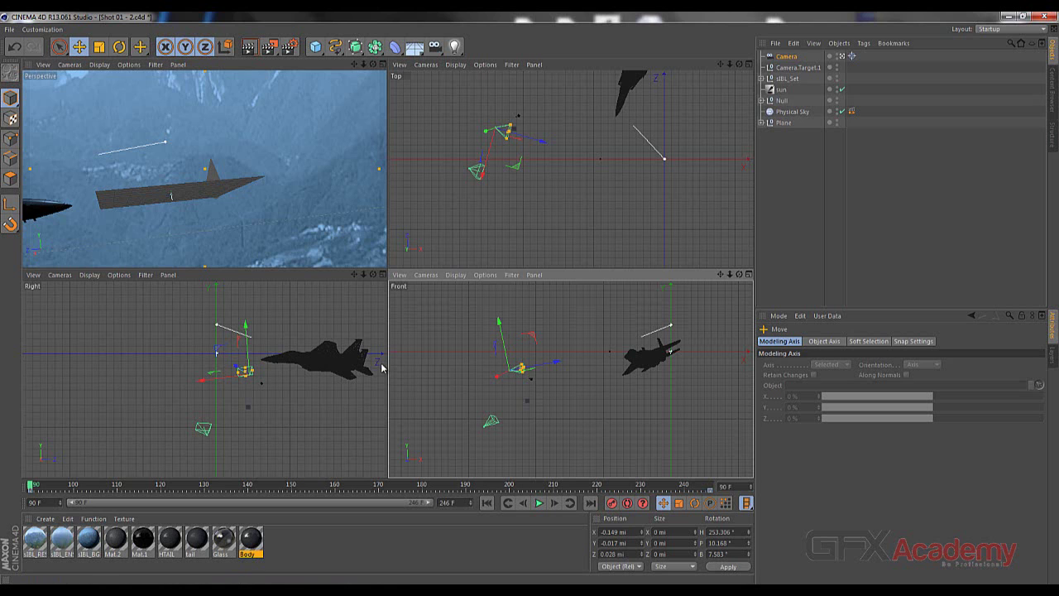
- Go to frame 210 and shift the camera toward the tail and away from the jet to about X -0.143, Y -0.05, Z 0.049 mi
drag(31, 485, 217, 485)
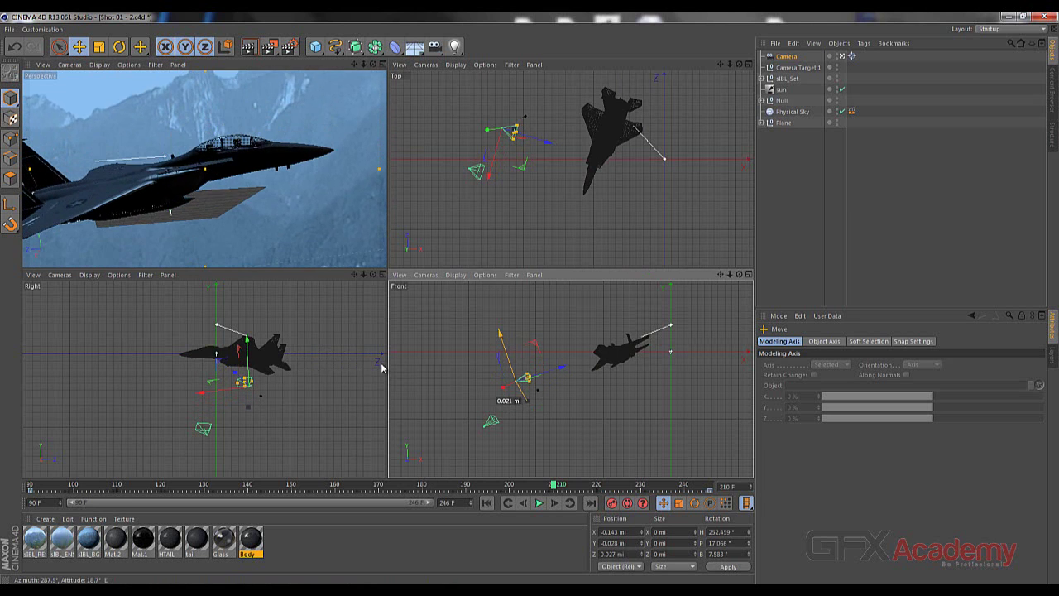
drag(500, 347, 502, 354)
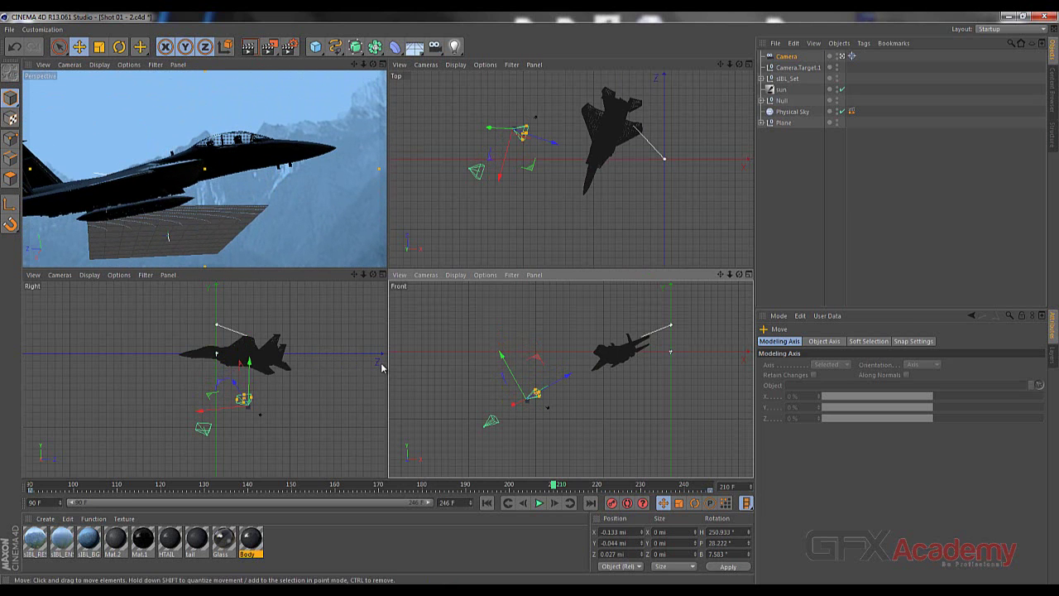
drag(513, 405, 521, 402)
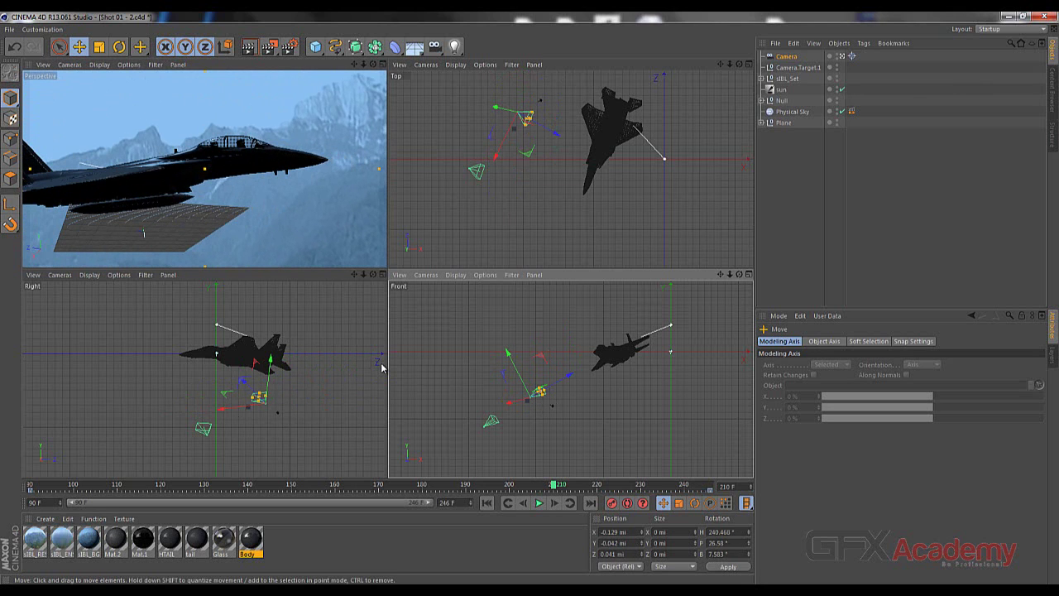
click(243, 381)
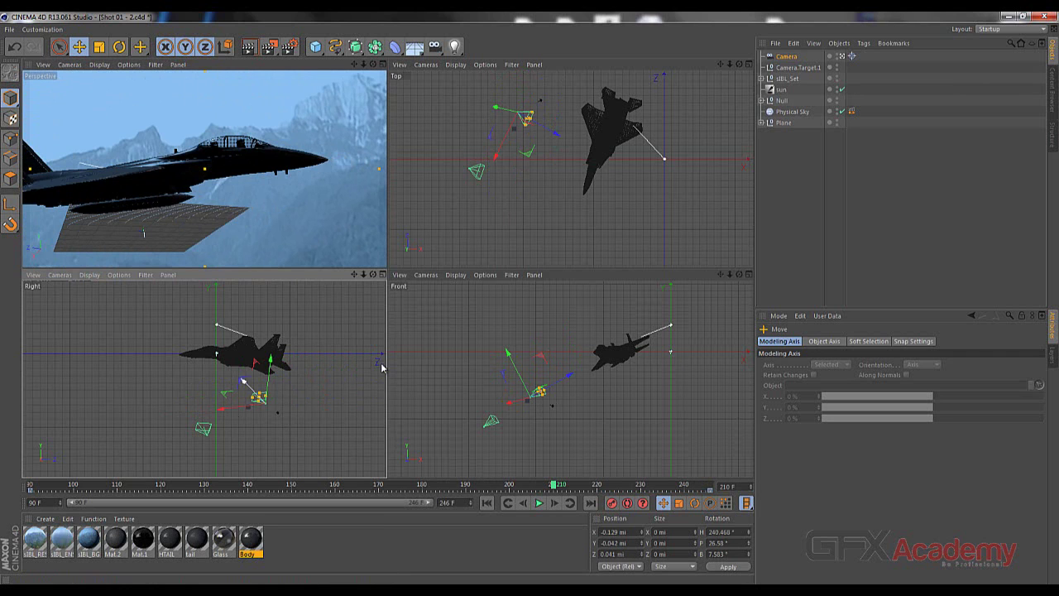
drag(243, 381, 252, 390)
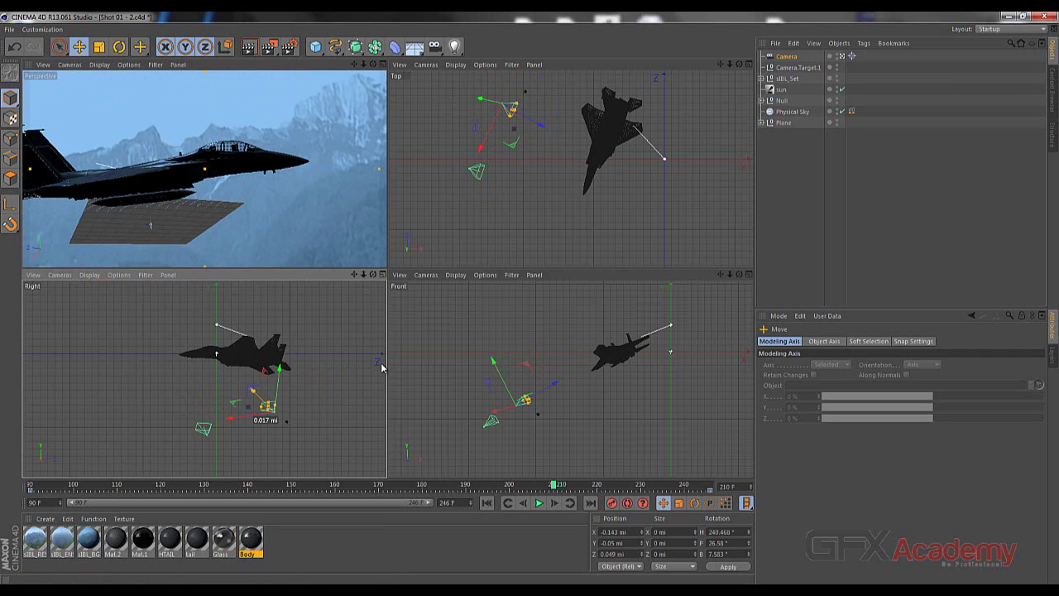
- At frame 246, raise the camera to about X -0.143, Y -0.028, Z 0.027 mi and level its bank to about 0.05°
drag(382, 367, 381, 367)
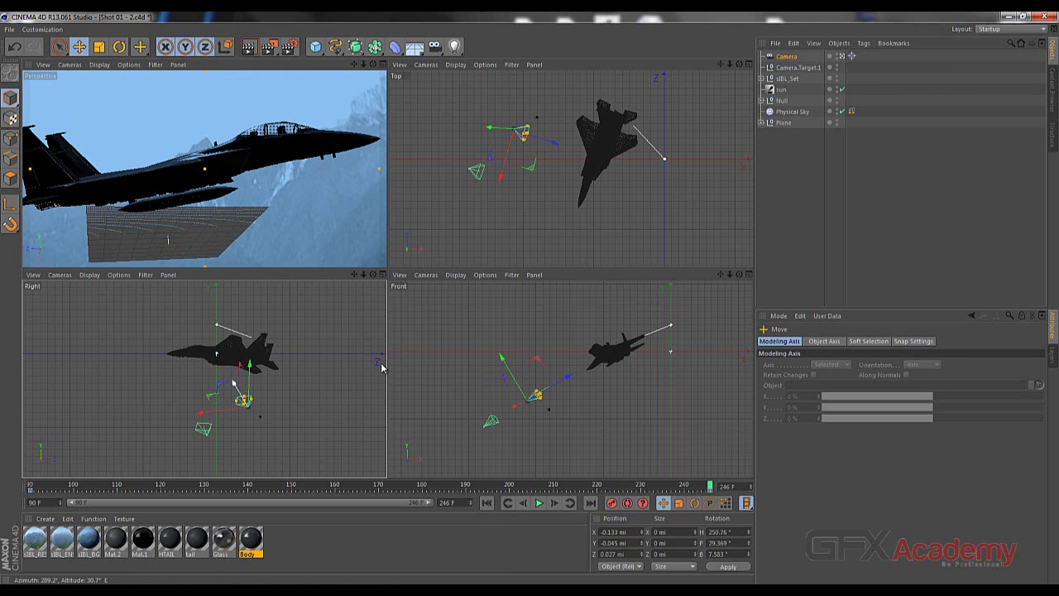
mouse_move(234, 383)
mouse_down()
mouse_move(229, 374)
mouse_move(235, 384)
mouse_up()
drag(382, 368, 381, 367)
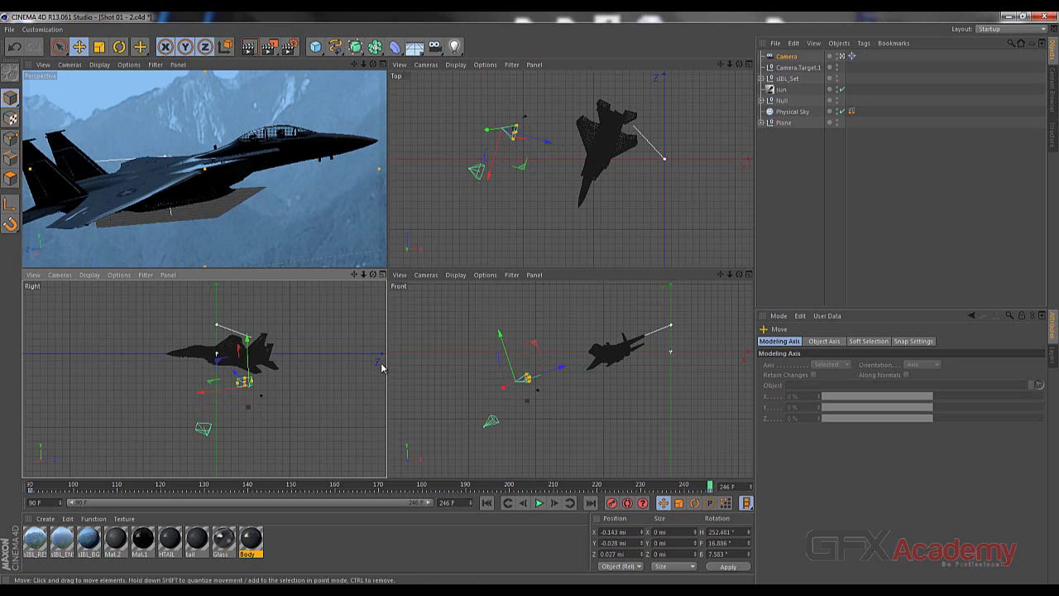
key(r)
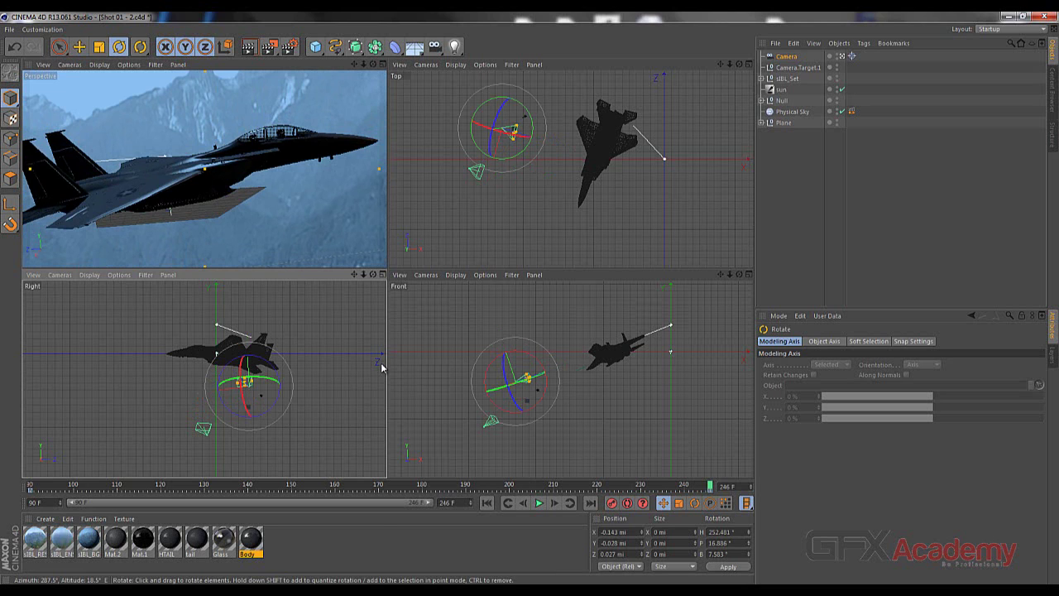
drag(381, 367, 382, 367)
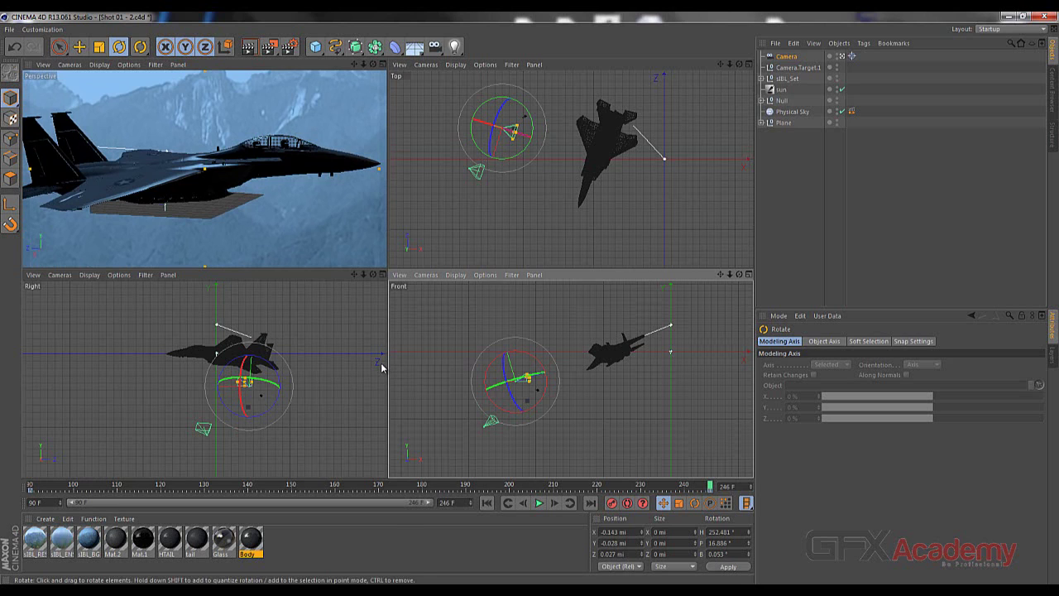
- Nudge the camera to about X -0.144, Y -0.027, Z 0.028 mi and compare the view with the shot01 reference video
key(e)
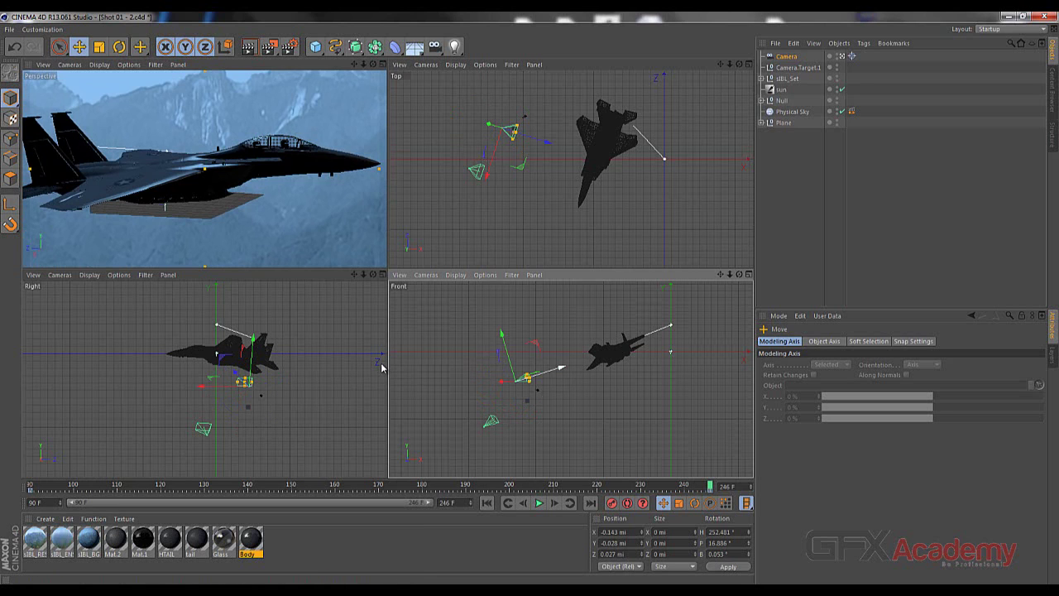
drag(381, 368, 381, 367)
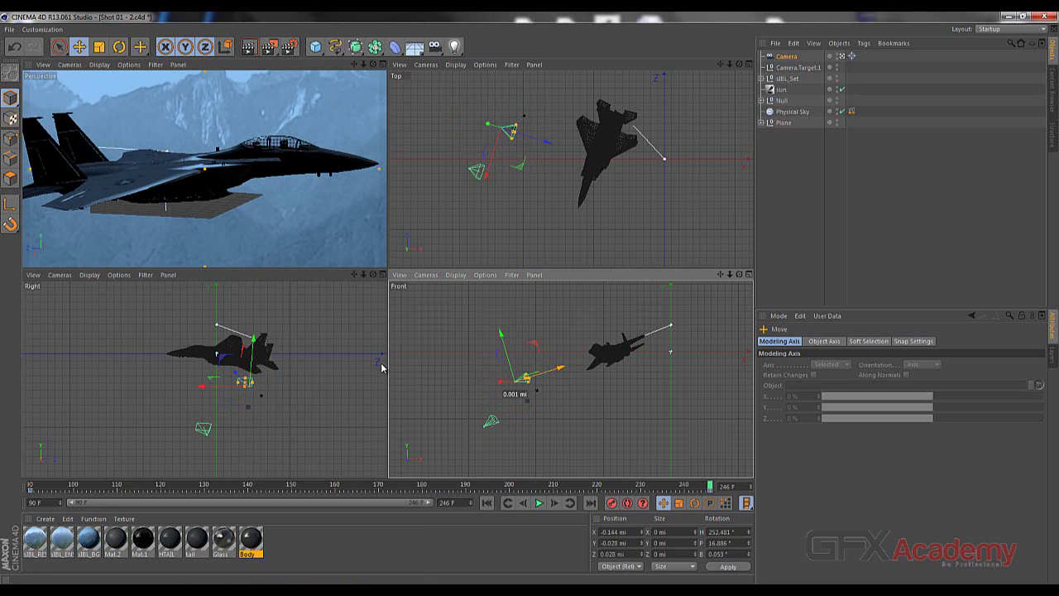
drag(500, 331, 497, 316)
drag(382, 367, 382, 367)
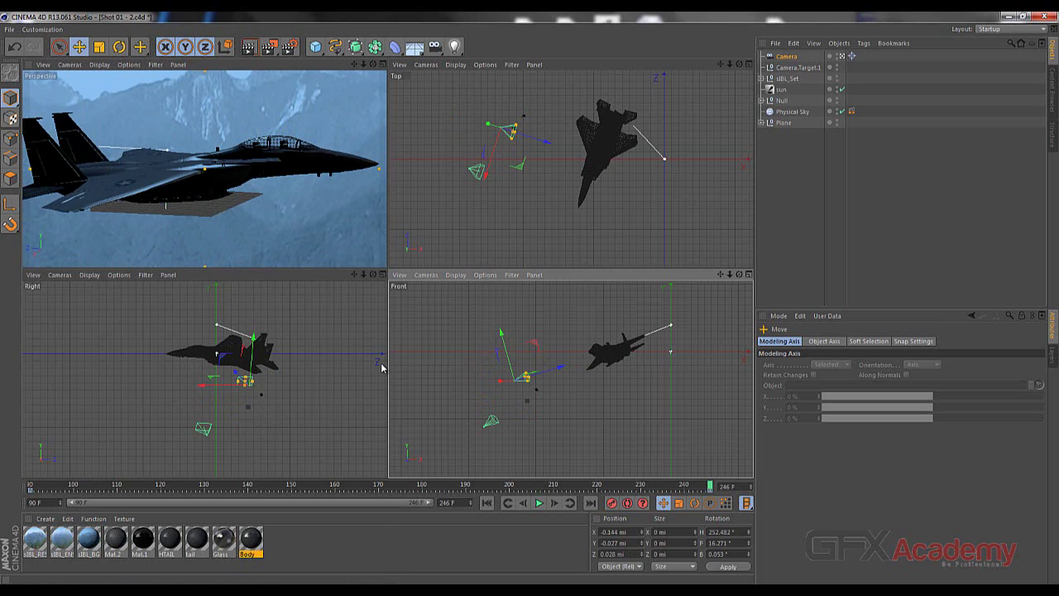
key(alt+Tab)
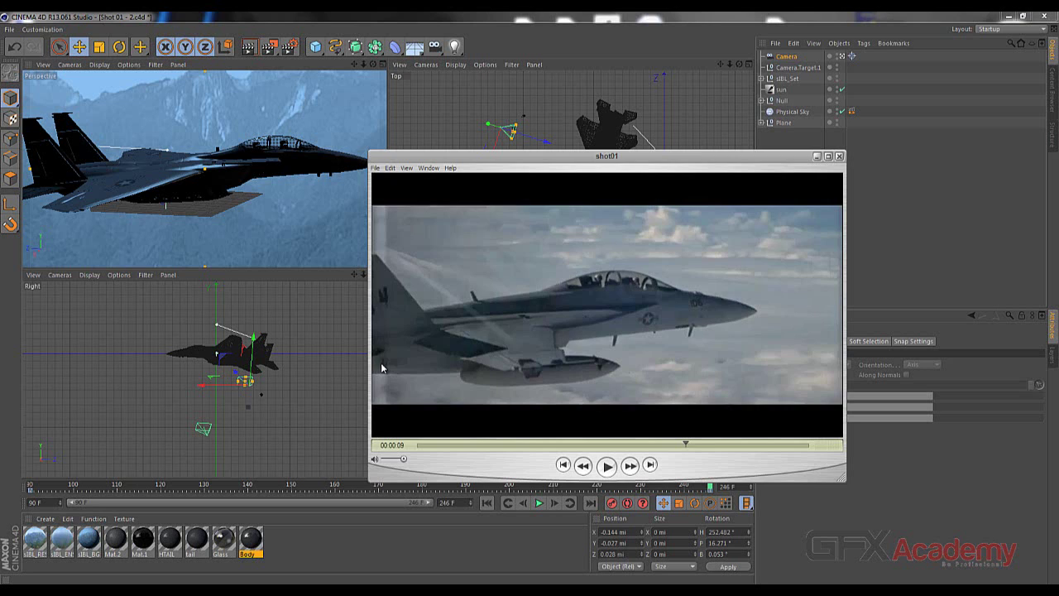
key(alt+Tab)
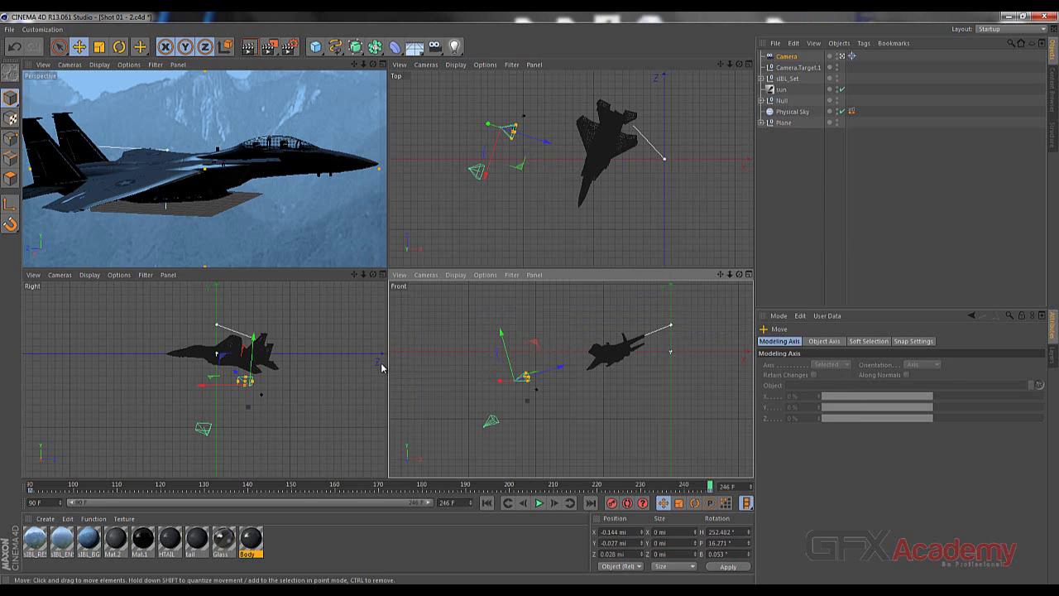
- Bring the camera closer to the jet and swing it toward the tail, to about X -0.117, Y -0.023, Z 0.055 mi
drag(547, 142, 551, 143)
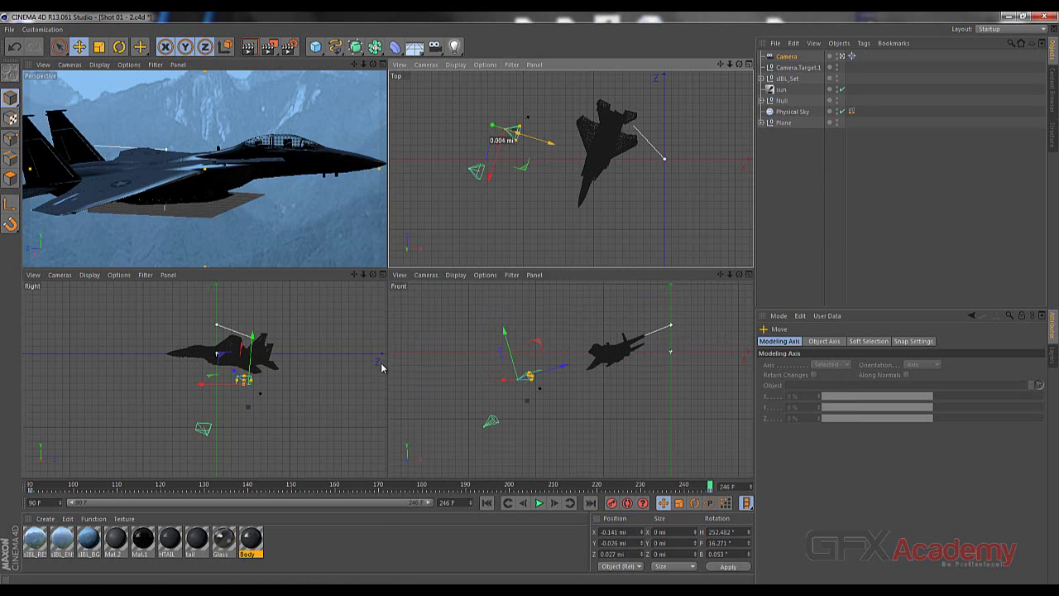
drag(381, 367, 381, 367)
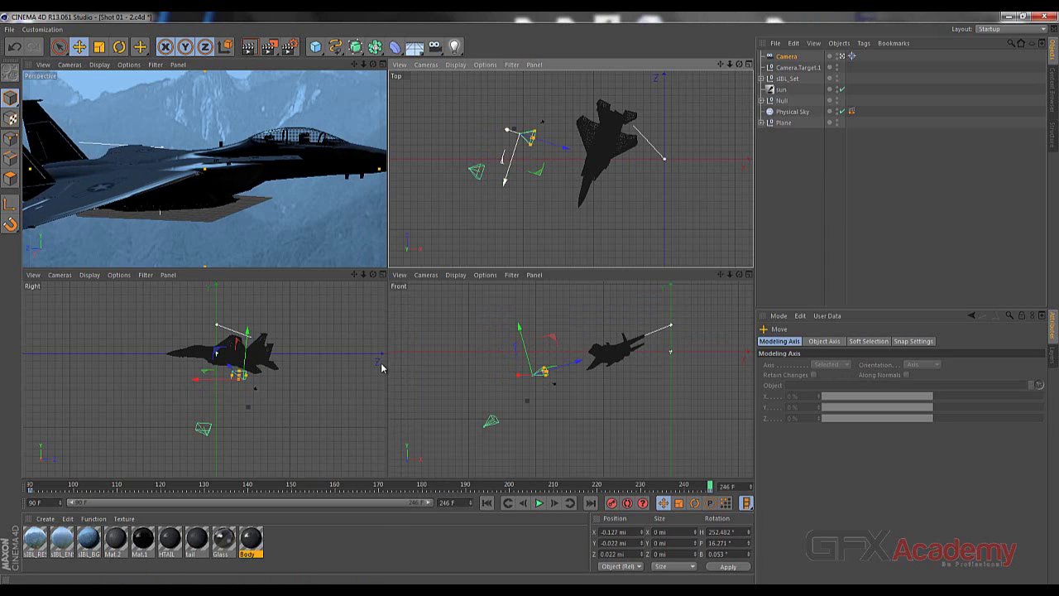
drag(502, 157, 501, 157)
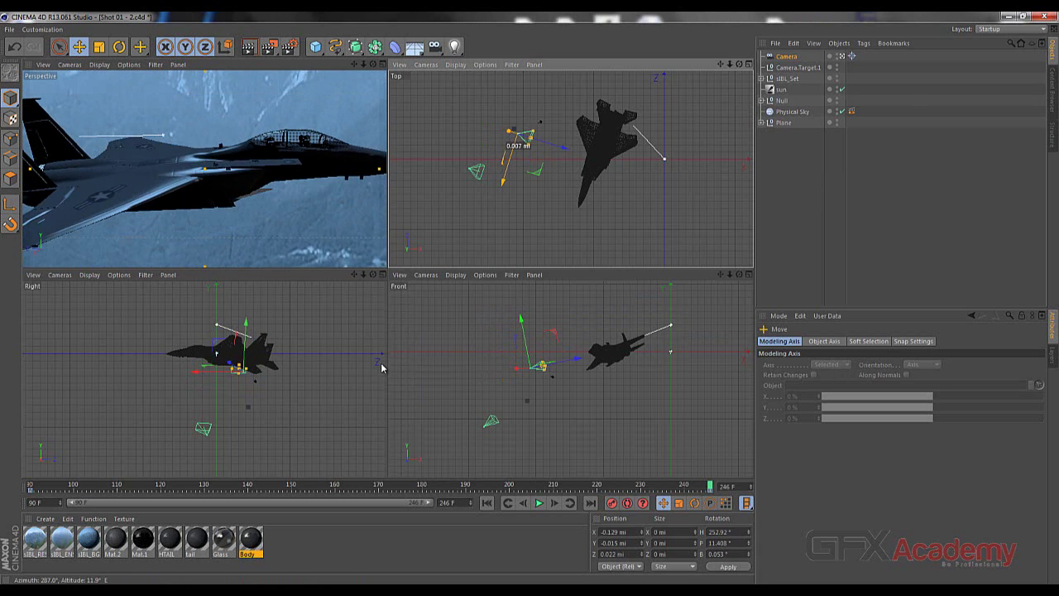
drag(381, 367, 382, 367)
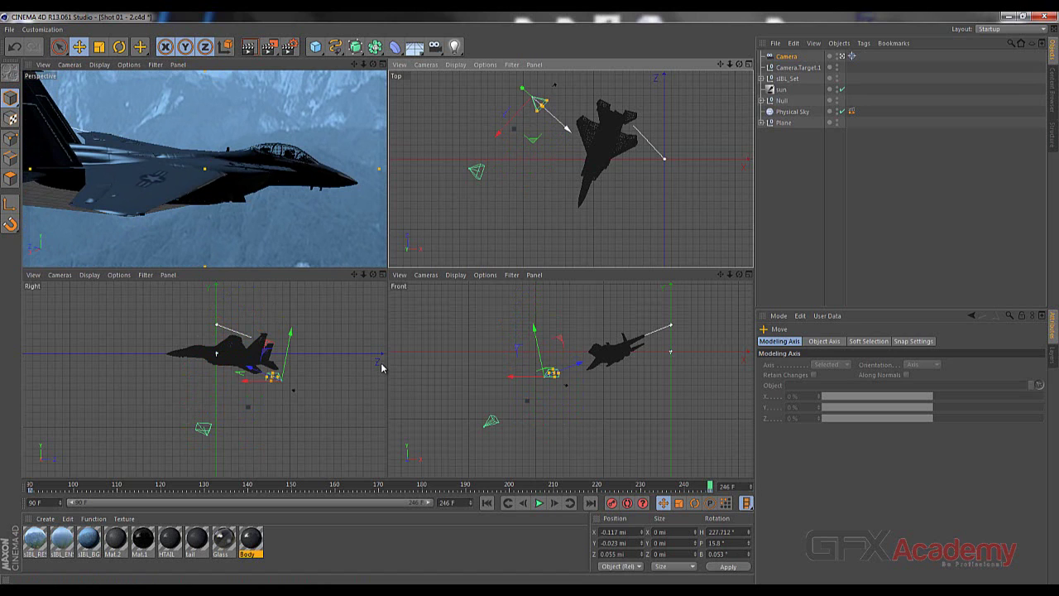
- Fine-tune the camera's distance from the jet against the shot01 reference video, placing it at about X -0.116, Y -0.023, Z 0.055 mi
drag(568, 128, 564, 125)
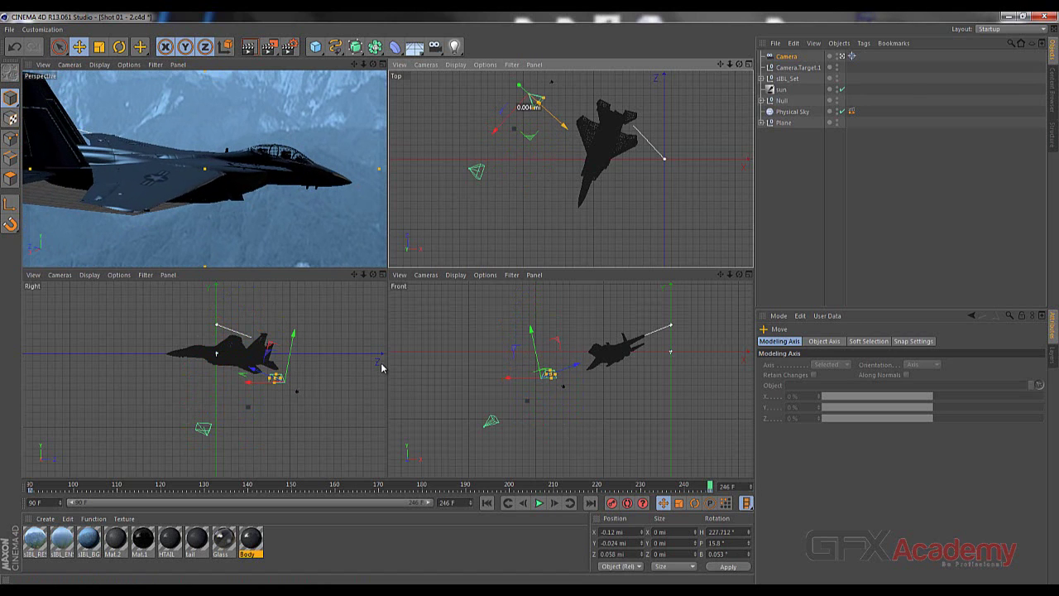
drag(381, 367, 381, 368)
key(alt+Tab)
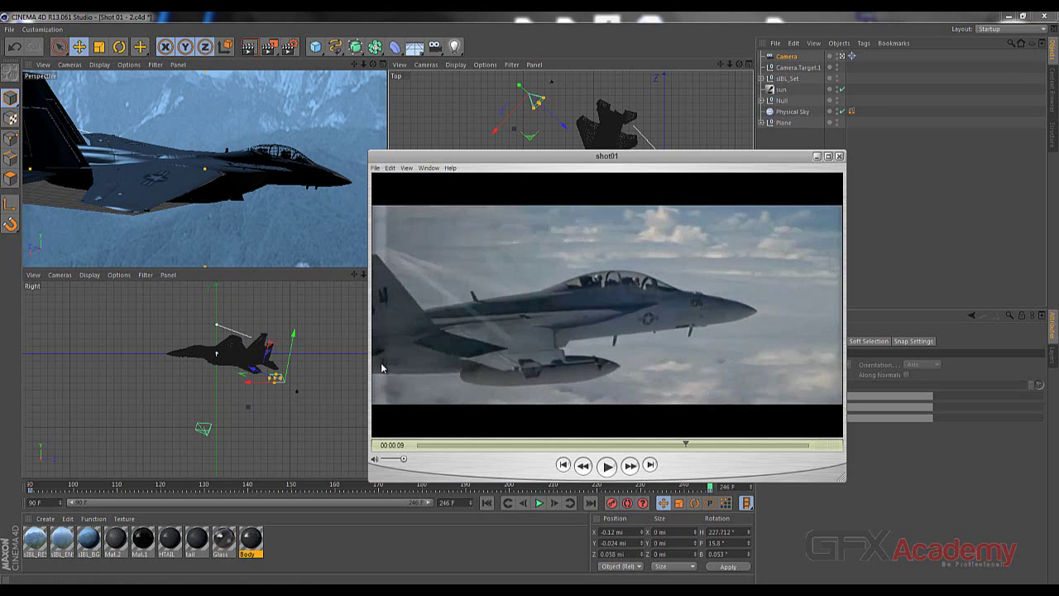
key(alt+Tab)
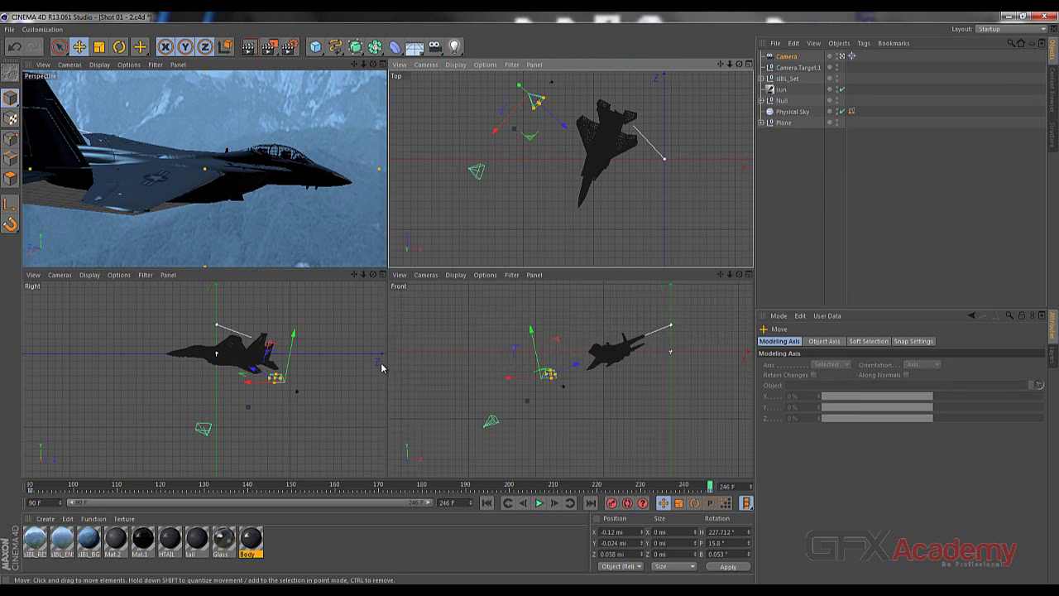
drag(564, 125, 568, 128)
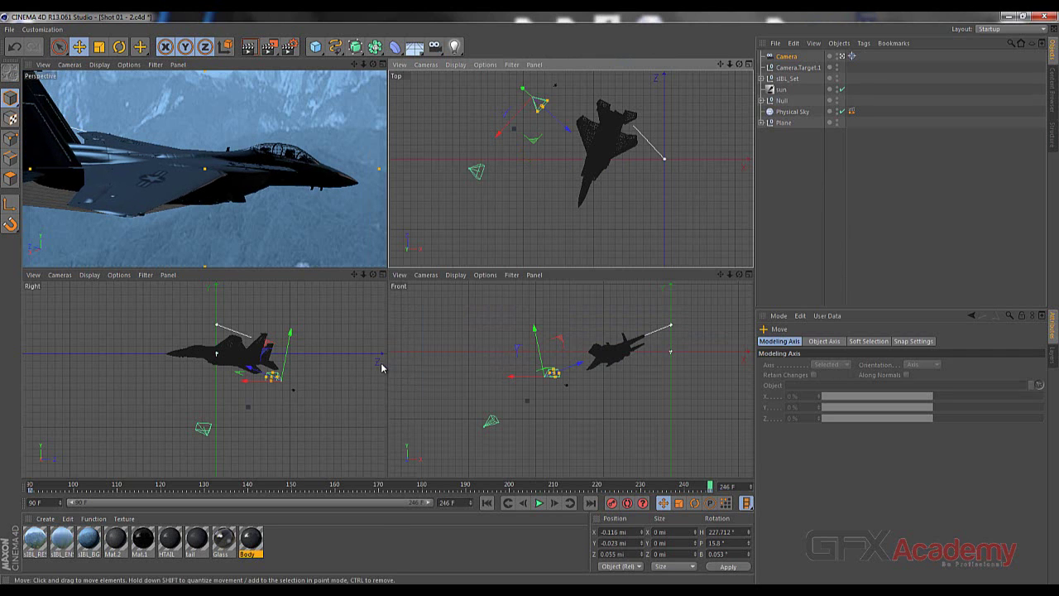
- Move the camera at frame 246 to about X -0.122, Y -0.023, Z 0.048 mi
drag(499, 133, 492, 140)
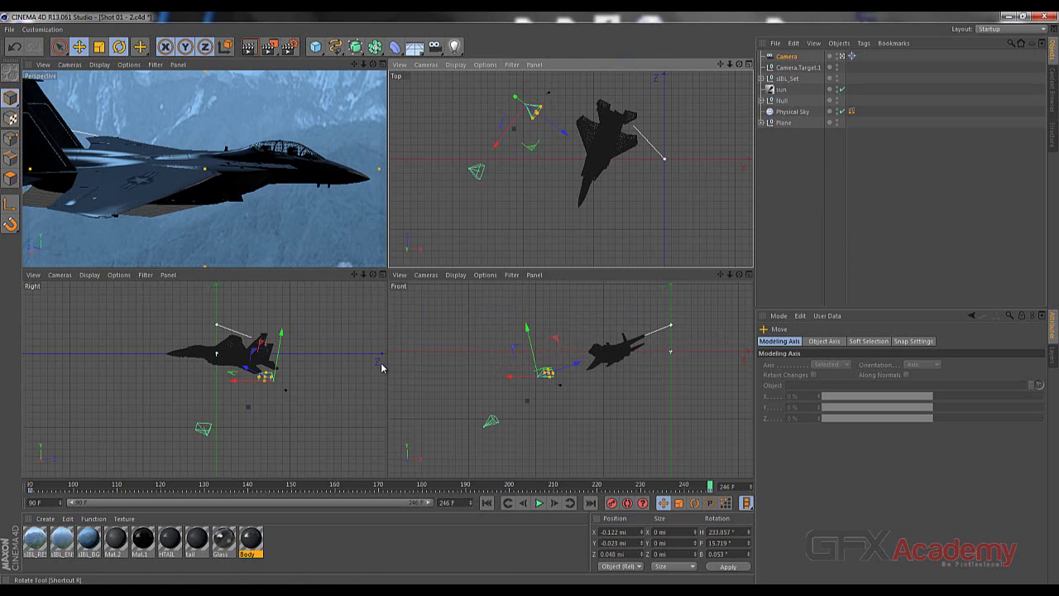
key(r)
drag(381, 368, 381, 365)
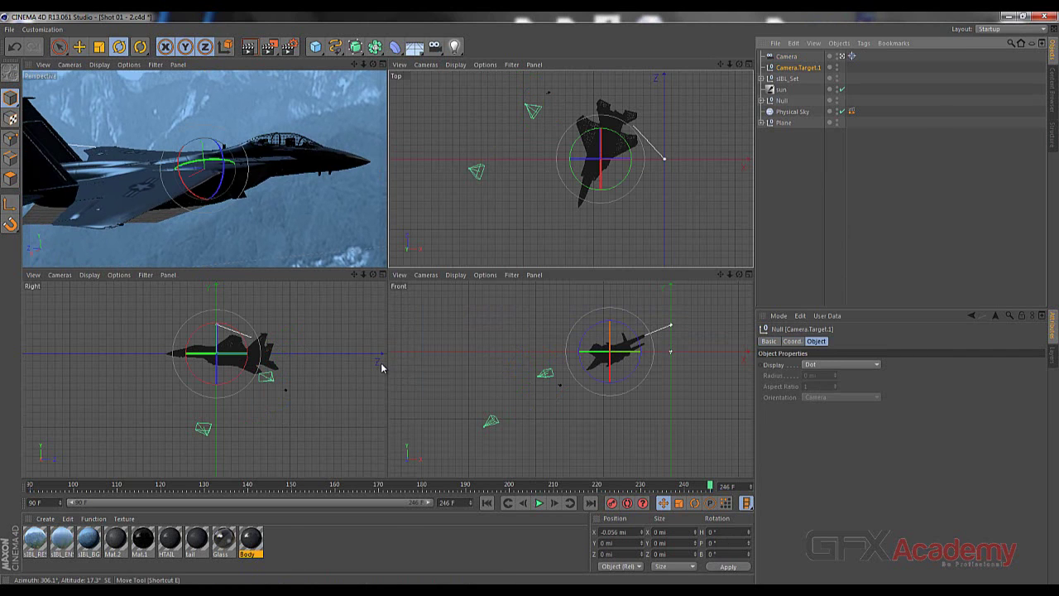
- Shift the camera target to about X -0.057 mi and play the animation back from frame 90
key(e)
mouse_move(660, 352)
mouse_down()
mouse_move(678, 352)
mouse_move(659, 351)
mouse_up()
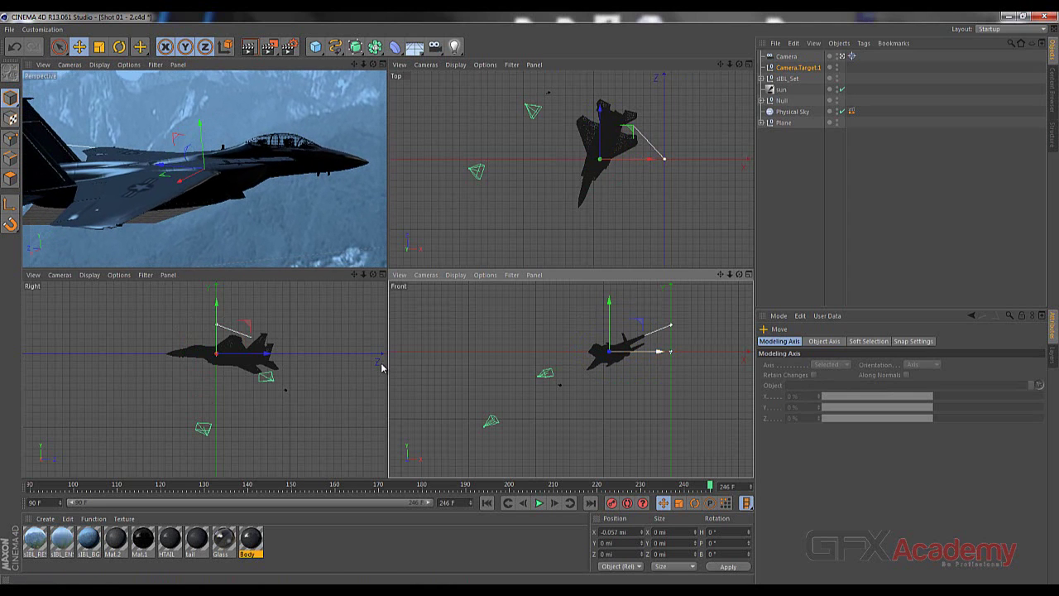
key(F8)
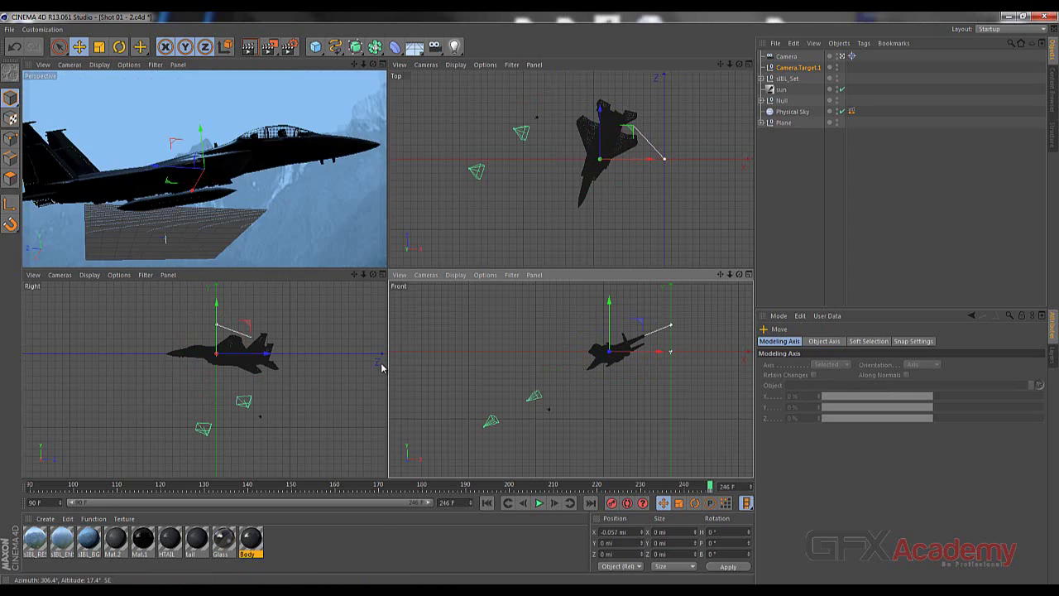
drag(710, 486, 30, 486)
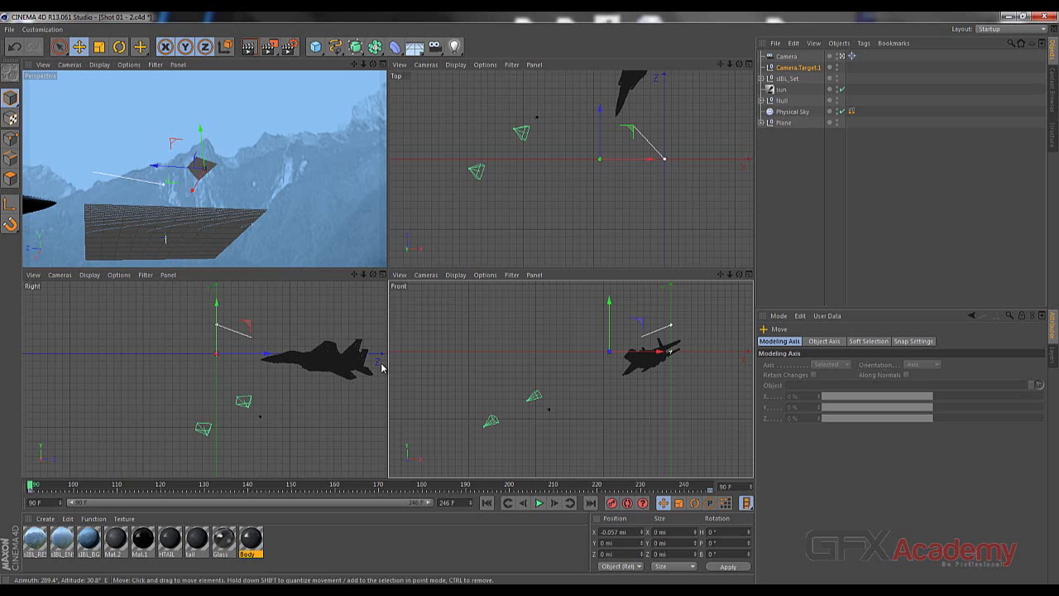
key(F8)
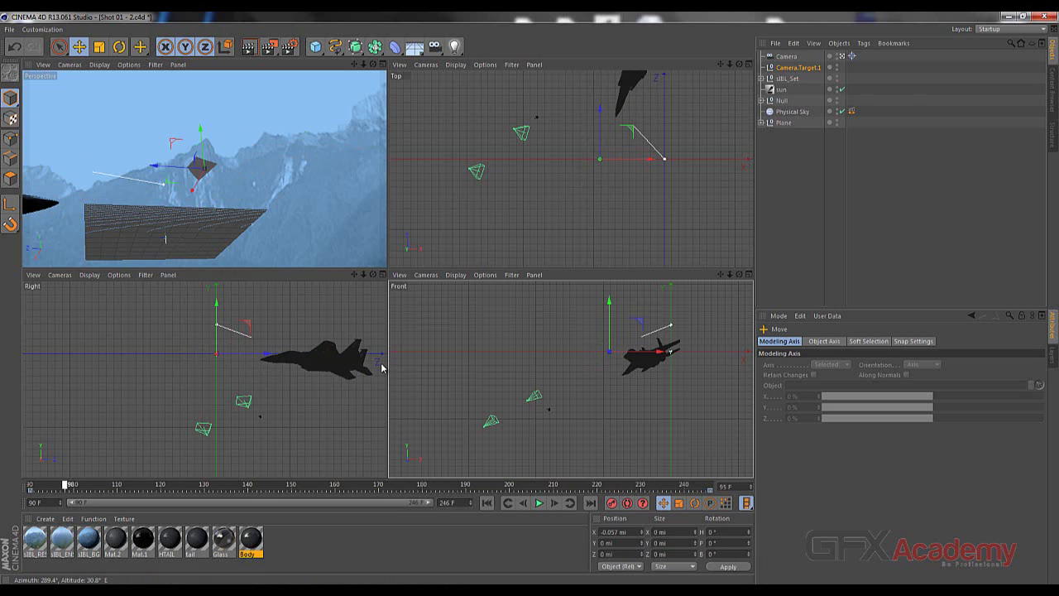
- At frame 246, raise the camera and swing it toward the tail, to about X -0.118, Y -0.021, Z 0.067 mi
key(Up)
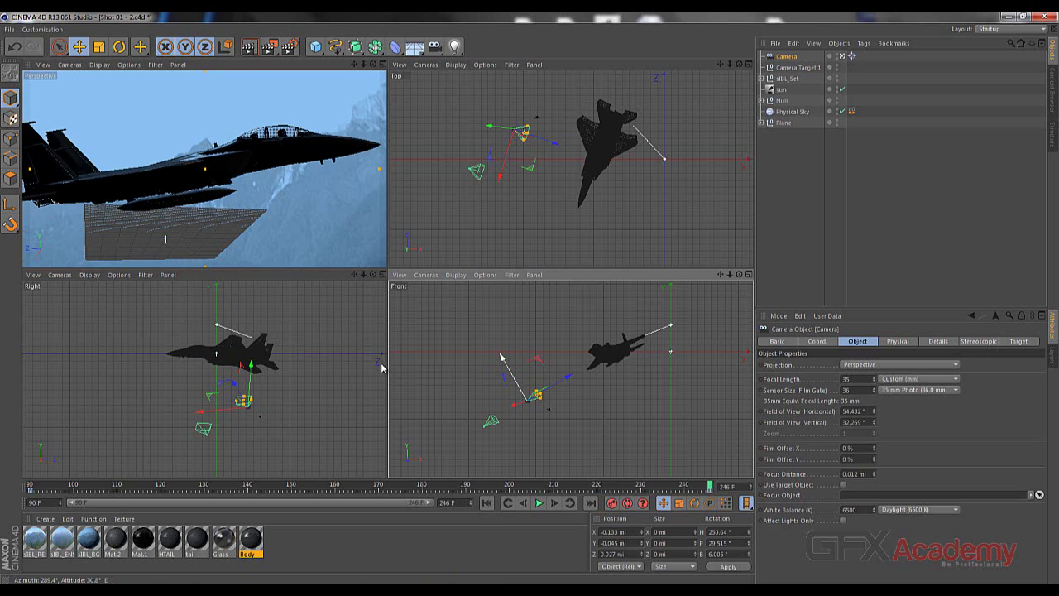
drag(502, 357, 499, 335)
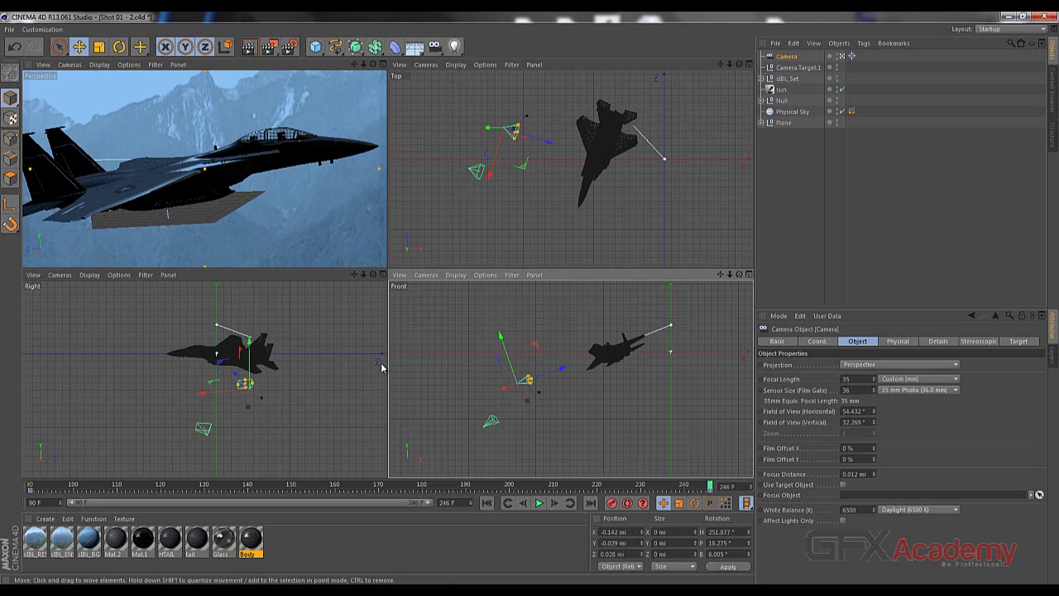
mouse_move(564, 367)
mouse_down()
mouse_move(579, 362)
mouse_move(557, 370)
mouse_up()
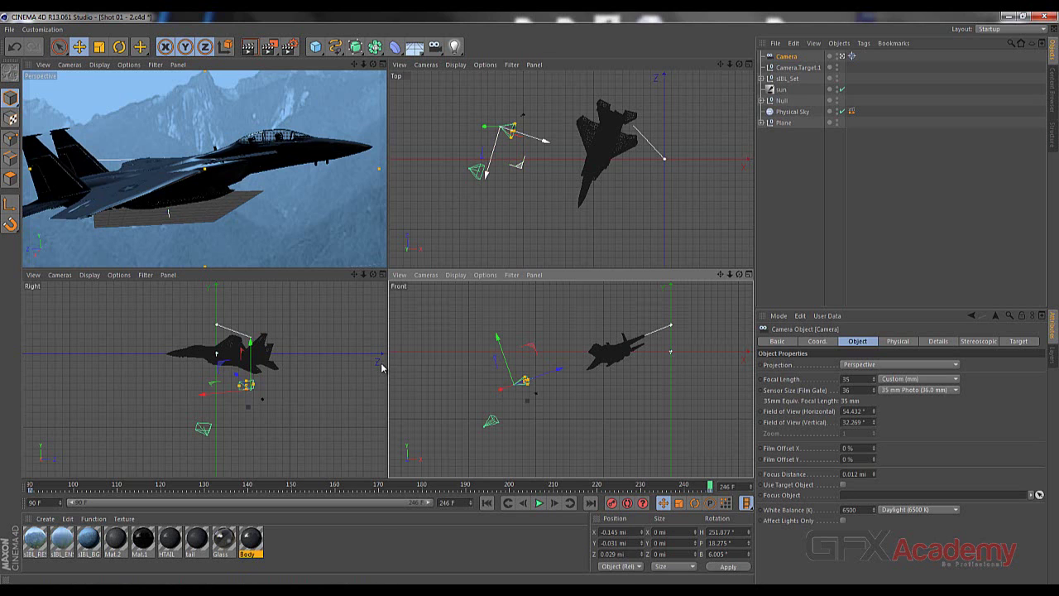
drag(519, 164, 528, 126)
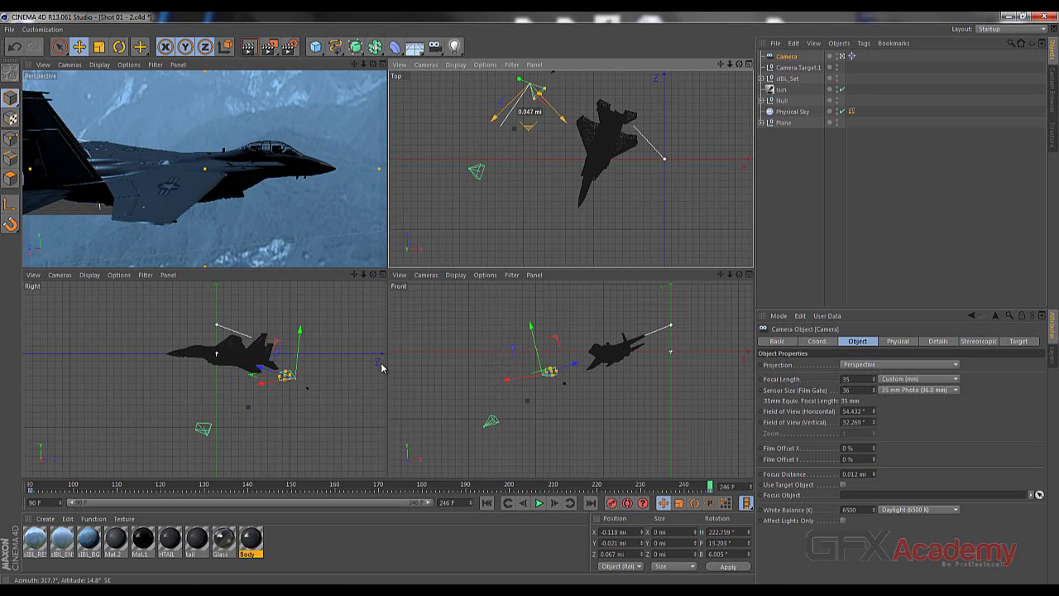
- Compare the view with the shot01 reference video and record the camera's keyframe at frame 246
key(alt+Tab)
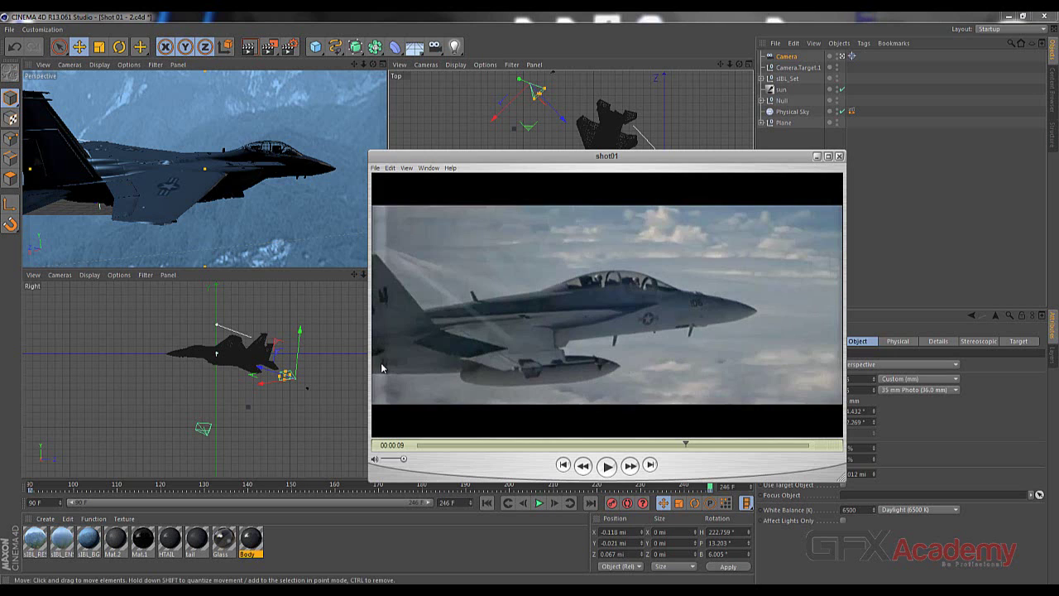
key(alt+Tab)
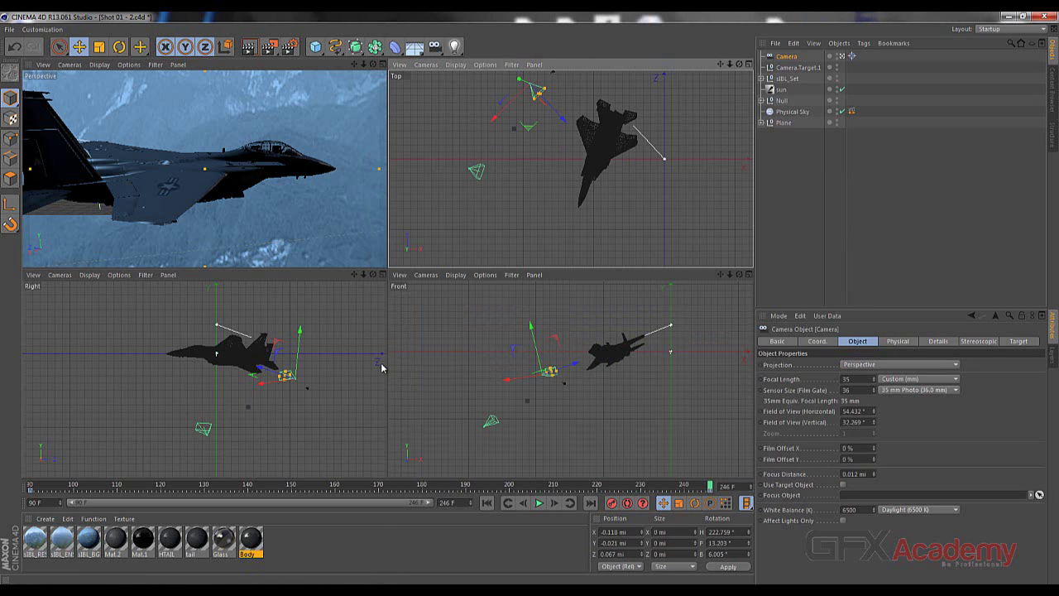
key(F9)
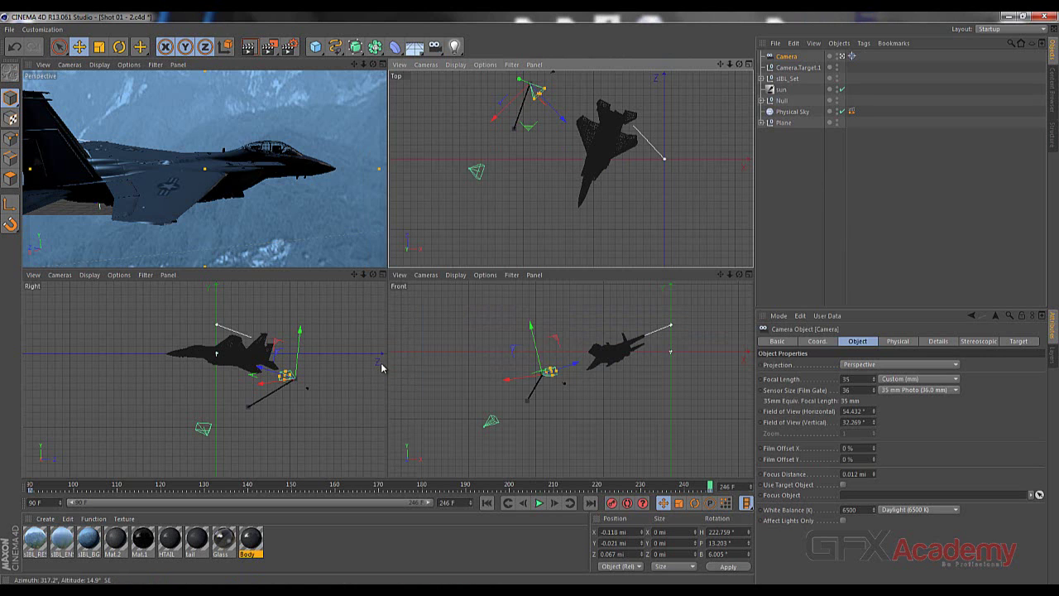
drag(709, 486, 152, 486)
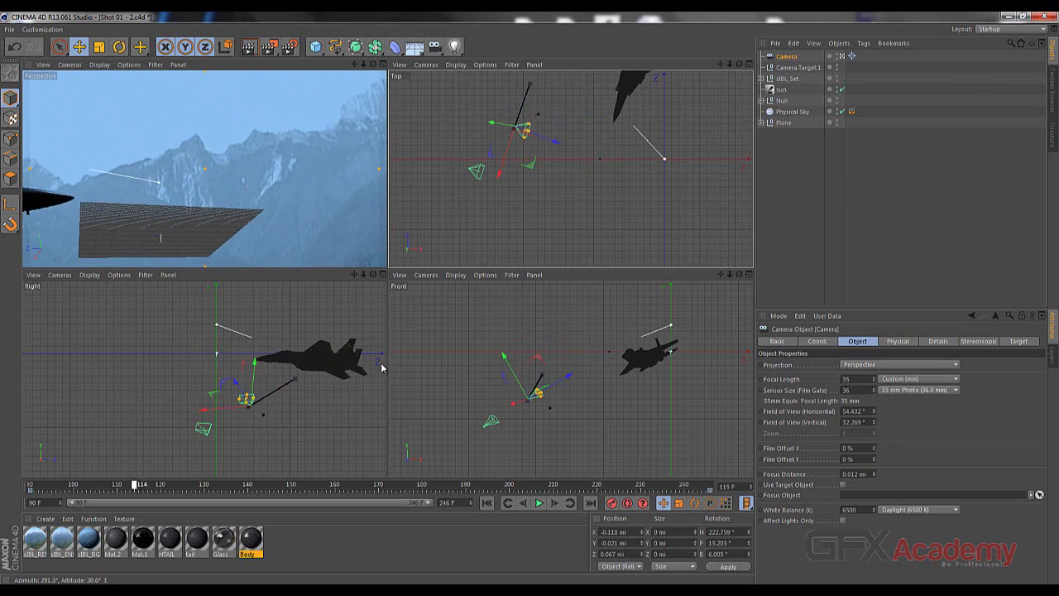
key(shift+f)
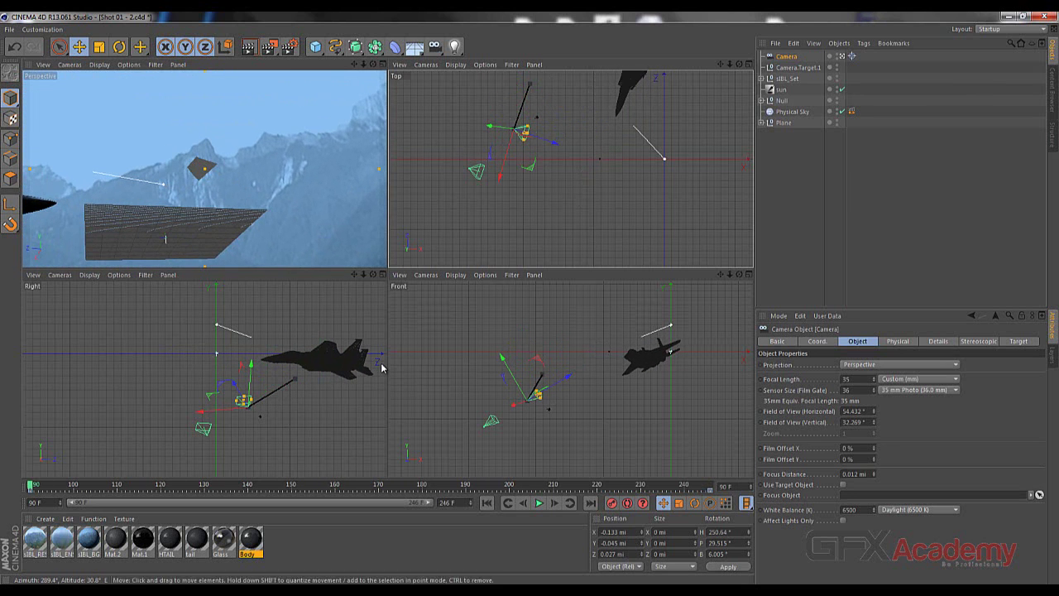
- Play to frame 216 and move the camera target to about X -0.073, Y 0.003 mi
click(381, 367)
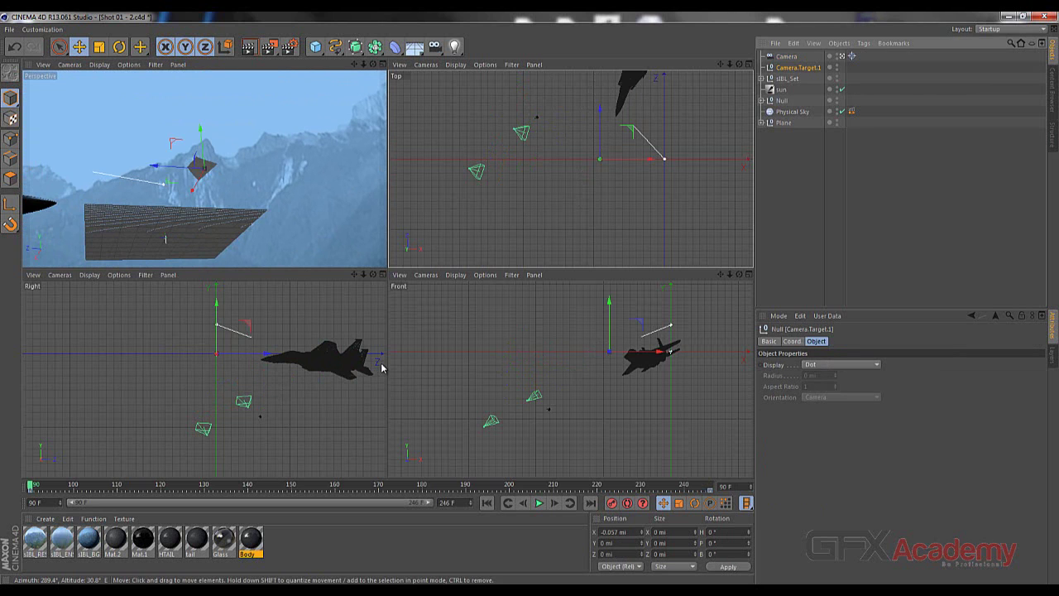
key(F8)
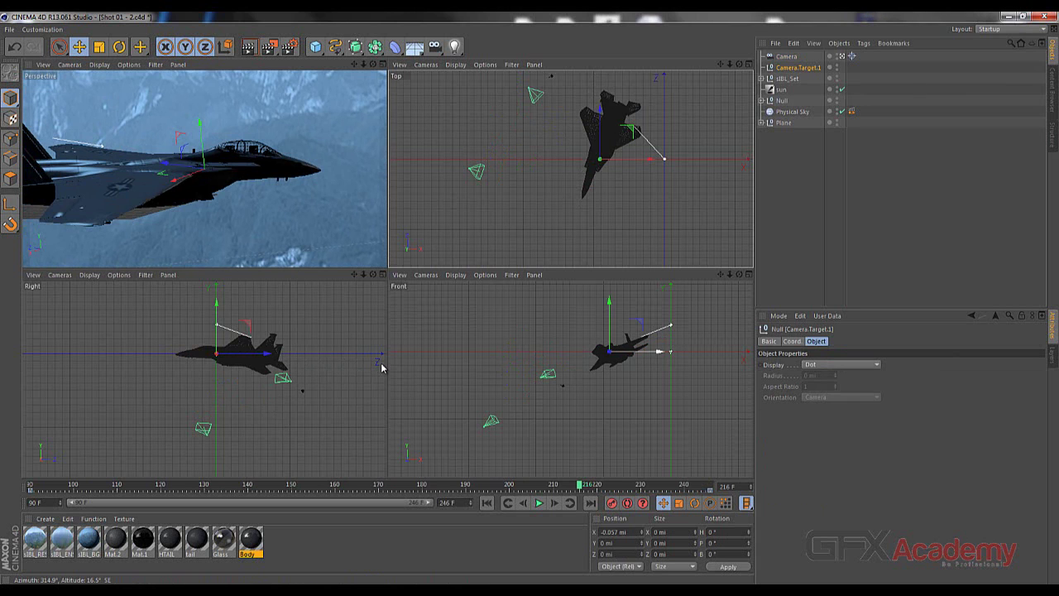
drag(660, 352, 654, 352)
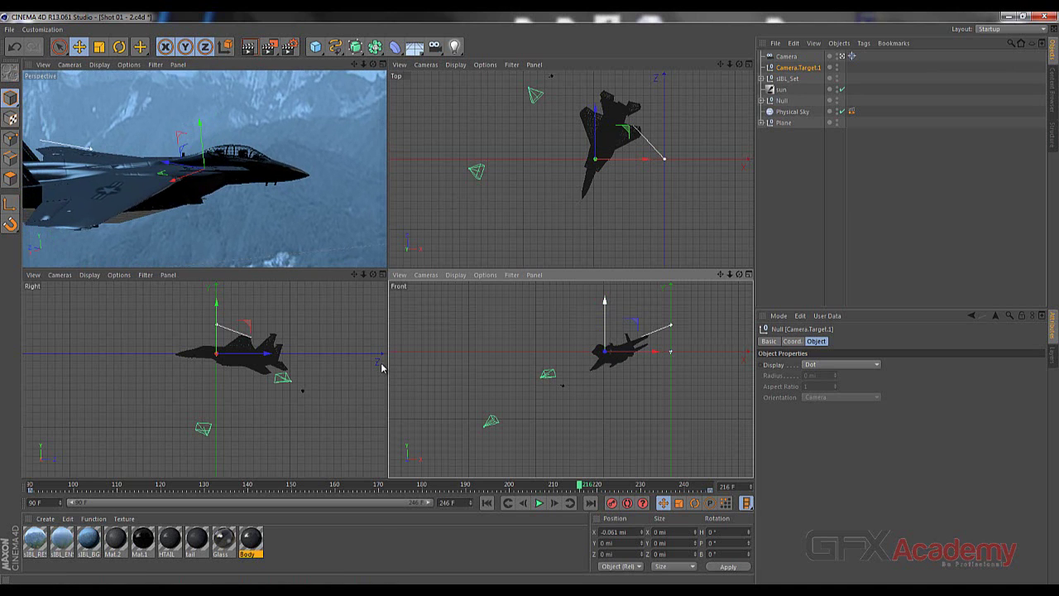
mouse_move(604, 301)
mouse_down()
mouse_move(604, 288)
mouse_move(605, 298)
mouse_up()
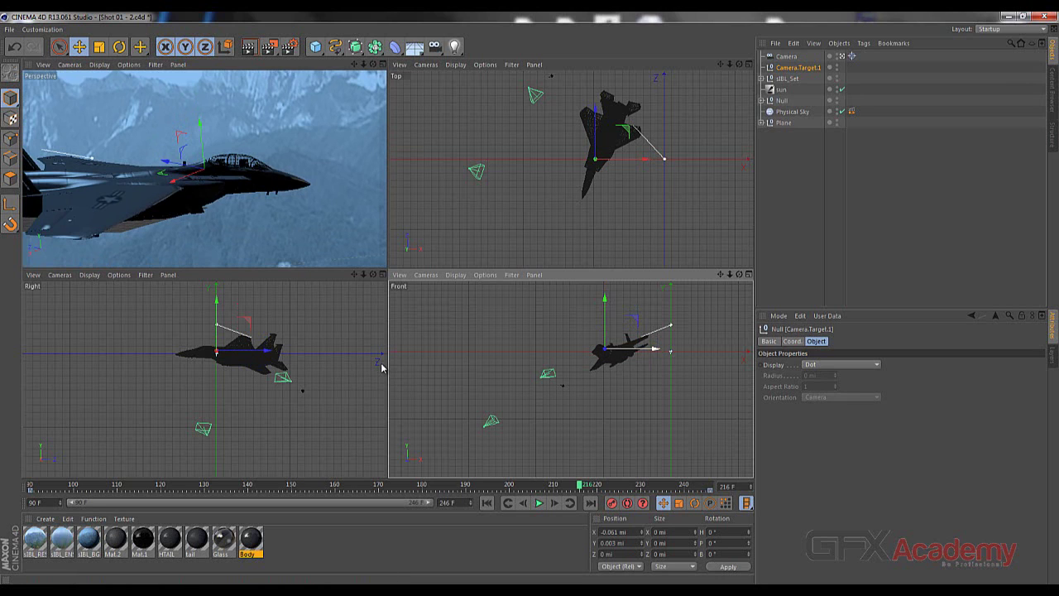
drag(653, 348, 641, 349)
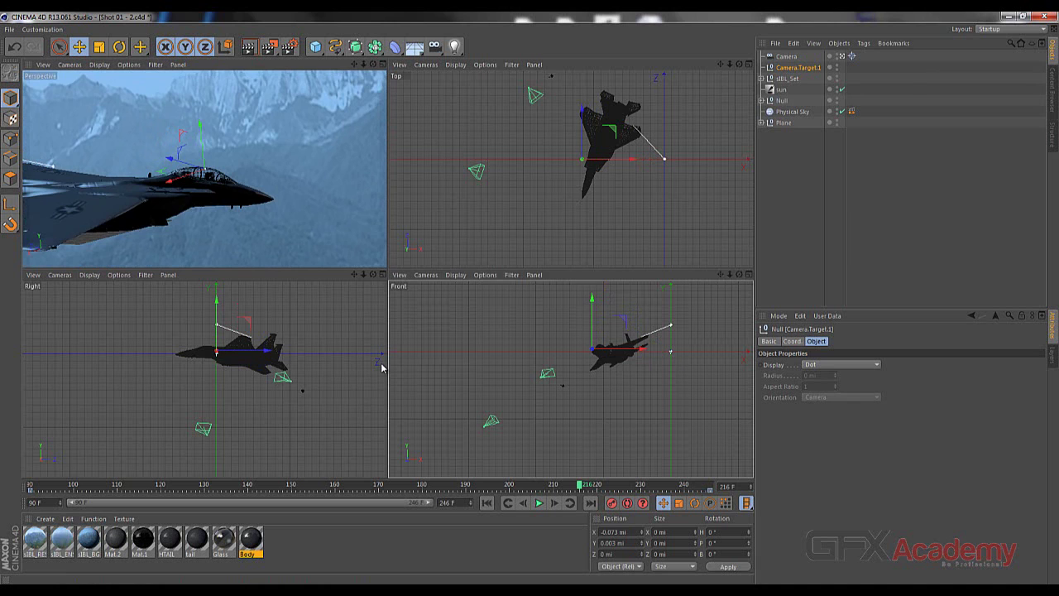
drag(580, 485, 375, 486)
- At frame 246, key the camera target at about X -0.058 mi
key(ctrl+f)
drag(30, 486, 709, 486)
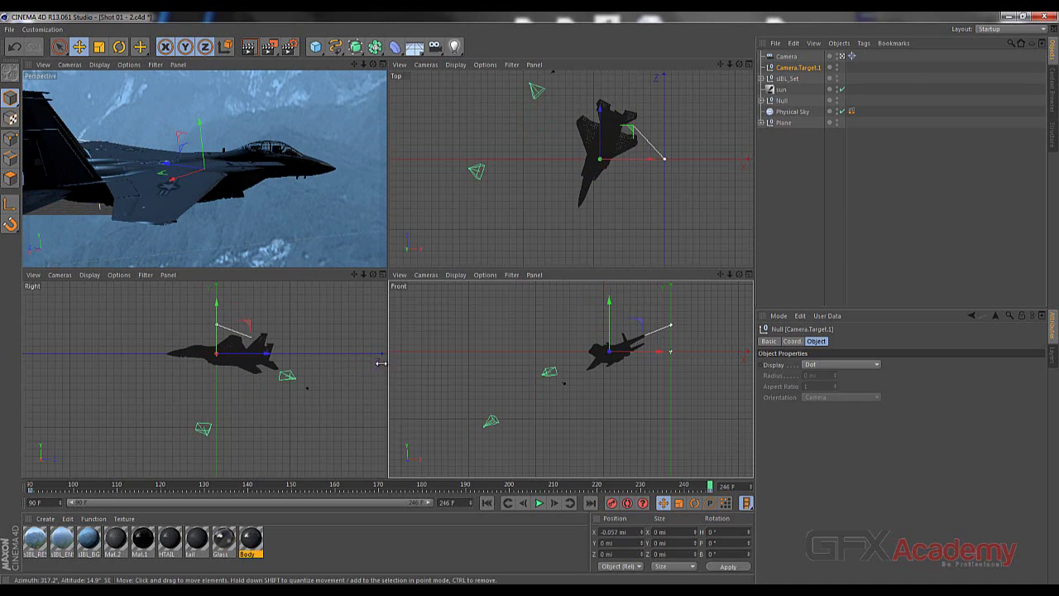
mouse_move(659, 352)
mouse_down()
mouse_move(641, 351)
mouse_move(658, 352)
mouse_up()
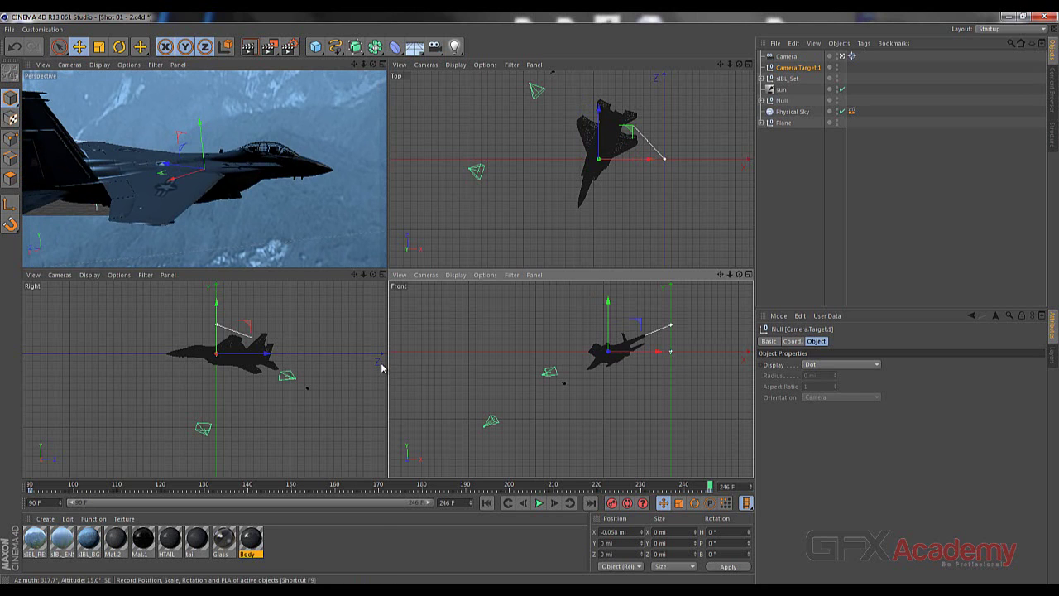
- At frame 90, key the camera target at about X -0.053 mi and play the shot back
drag(710, 485, 177, 485)
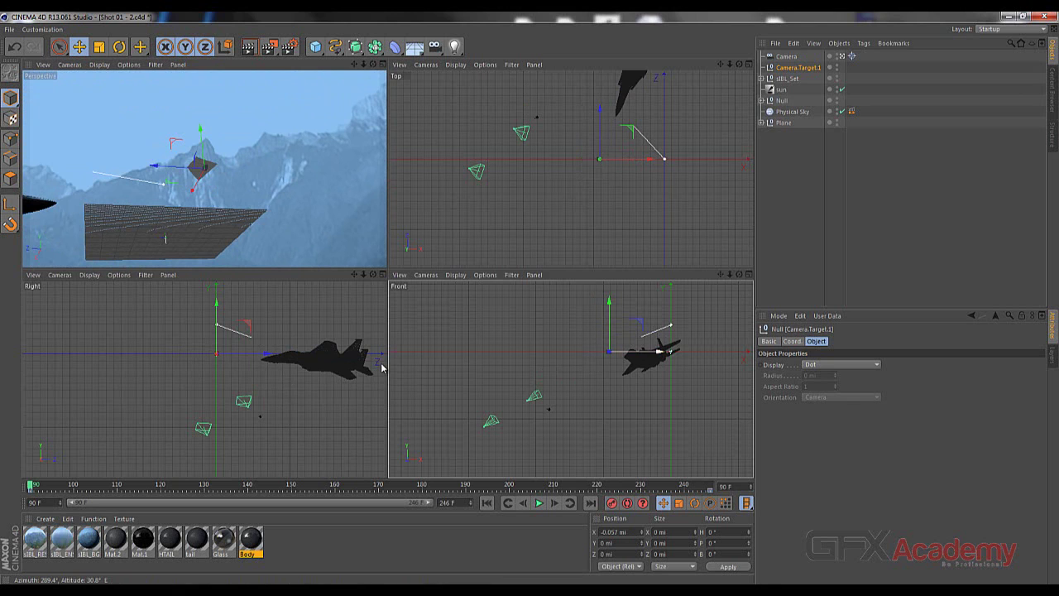
drag(659, 351, 664, 352)
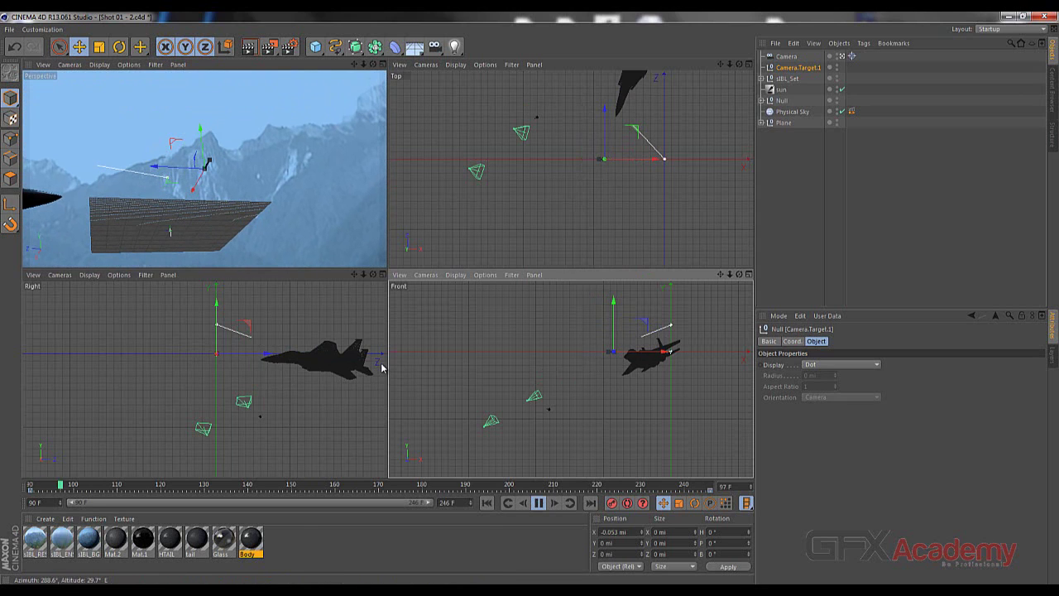
click(382, 367)
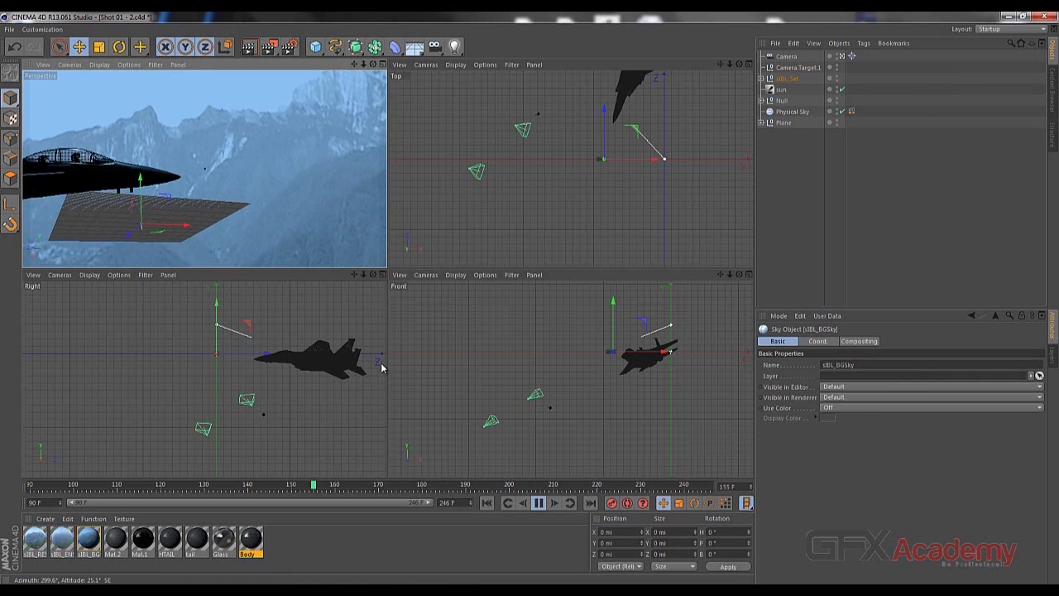
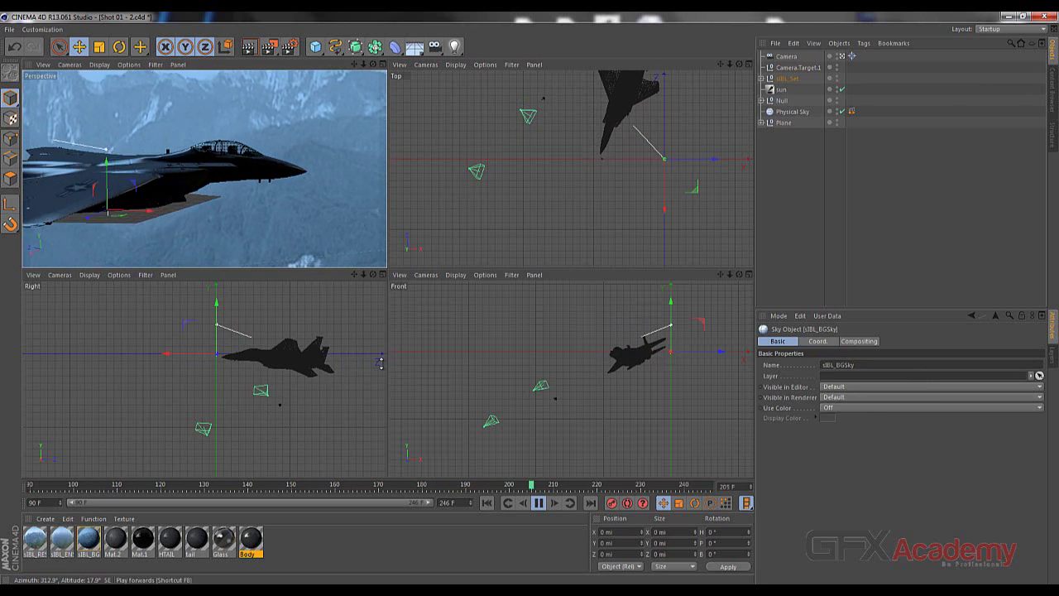
key(F8)
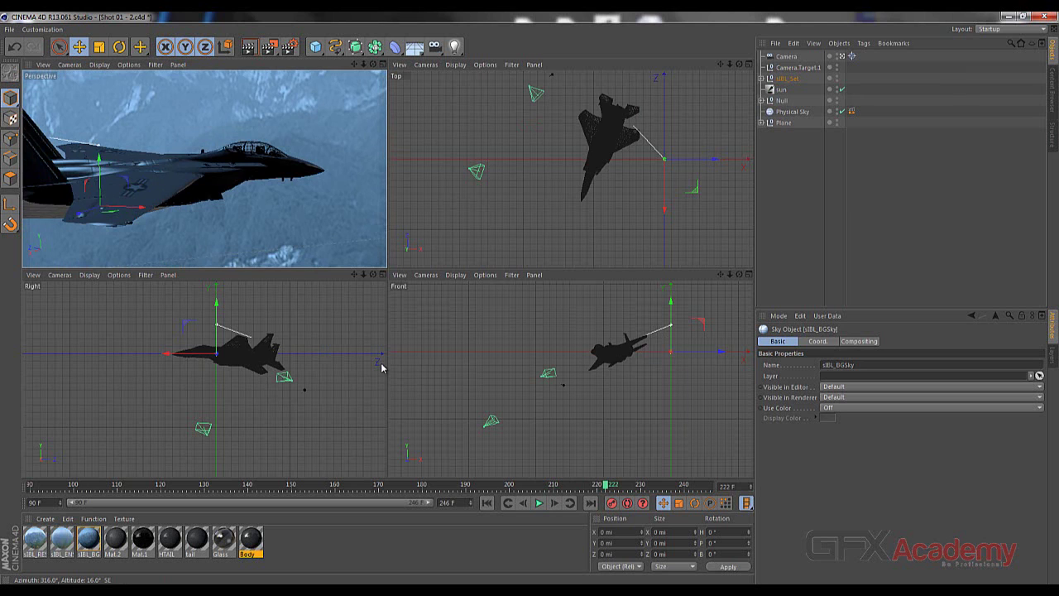
drag(606, 485, 86, 485)
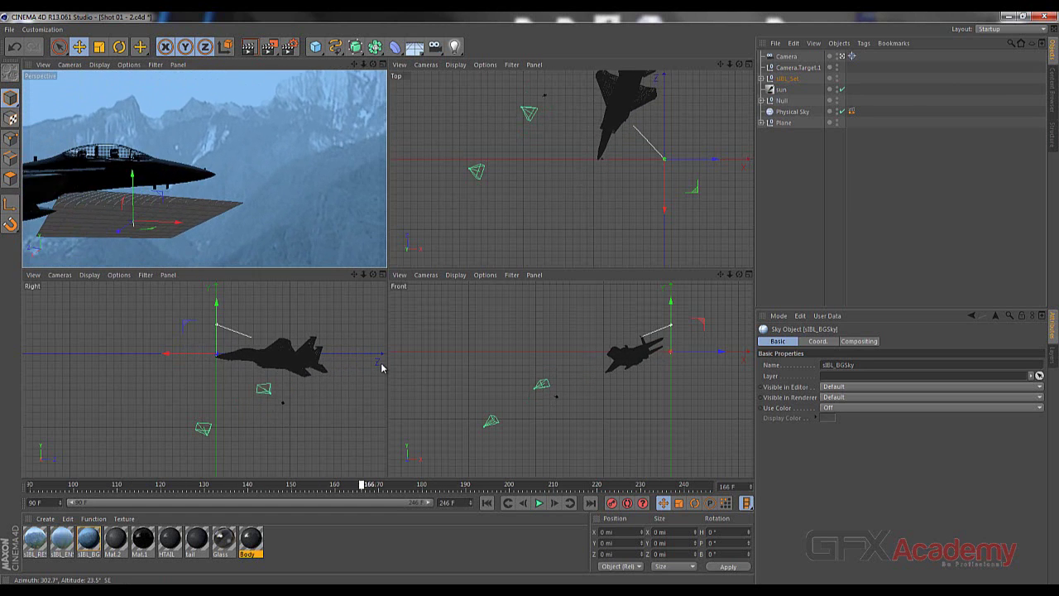
key(F8)
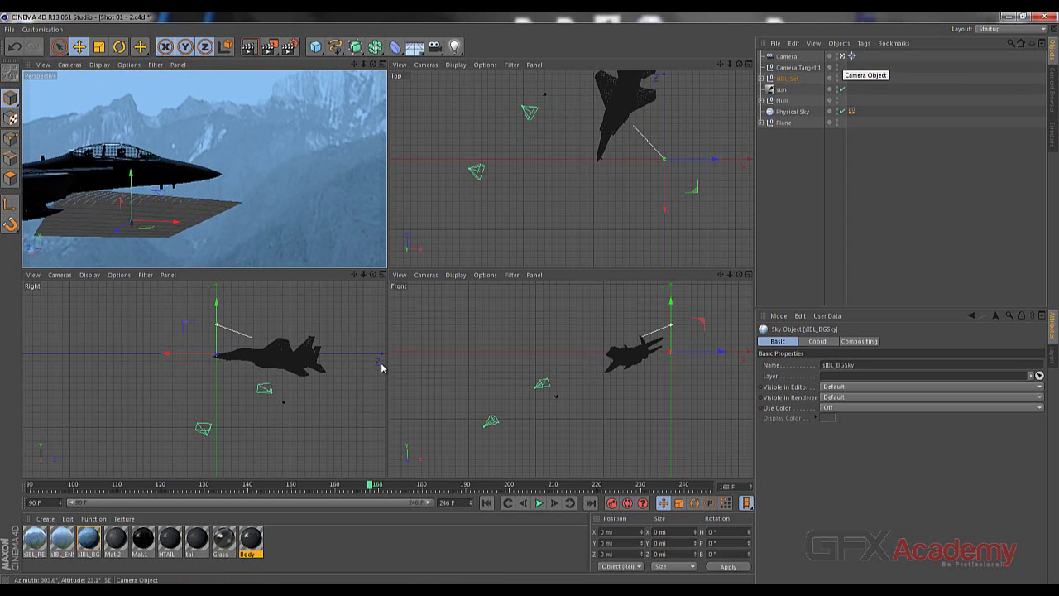
- Examine the camera's motion path from outside the camera view at frame 168, and return to the camera view
click(842, 56)
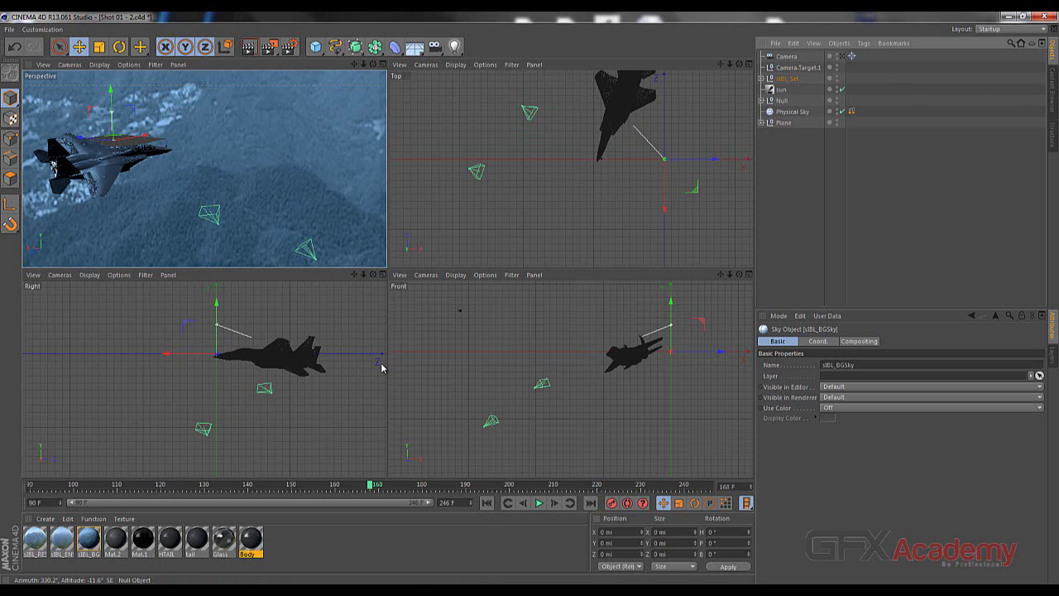
click(786, 56)
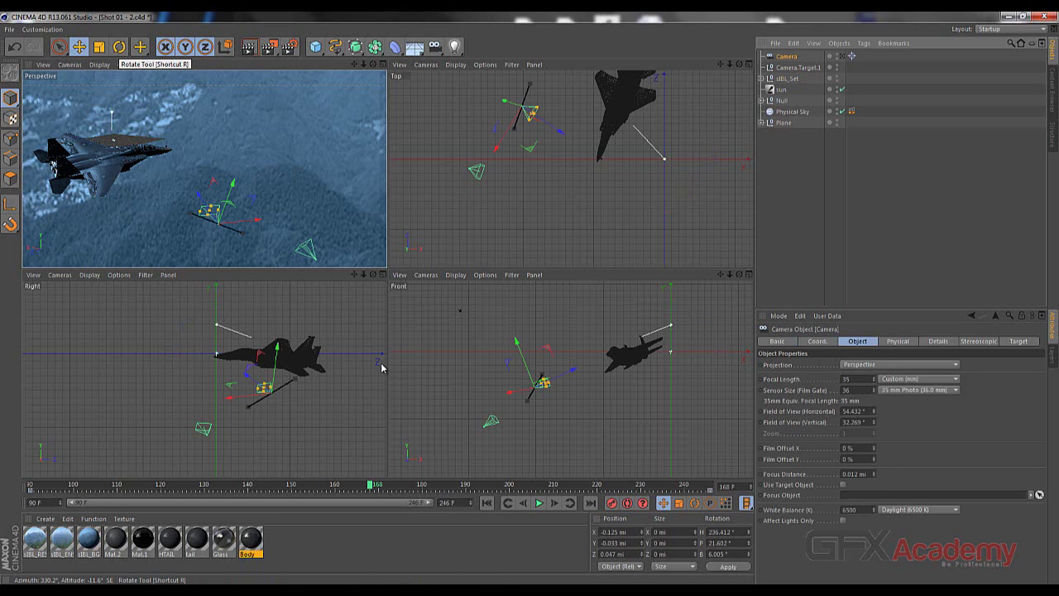
key(r)
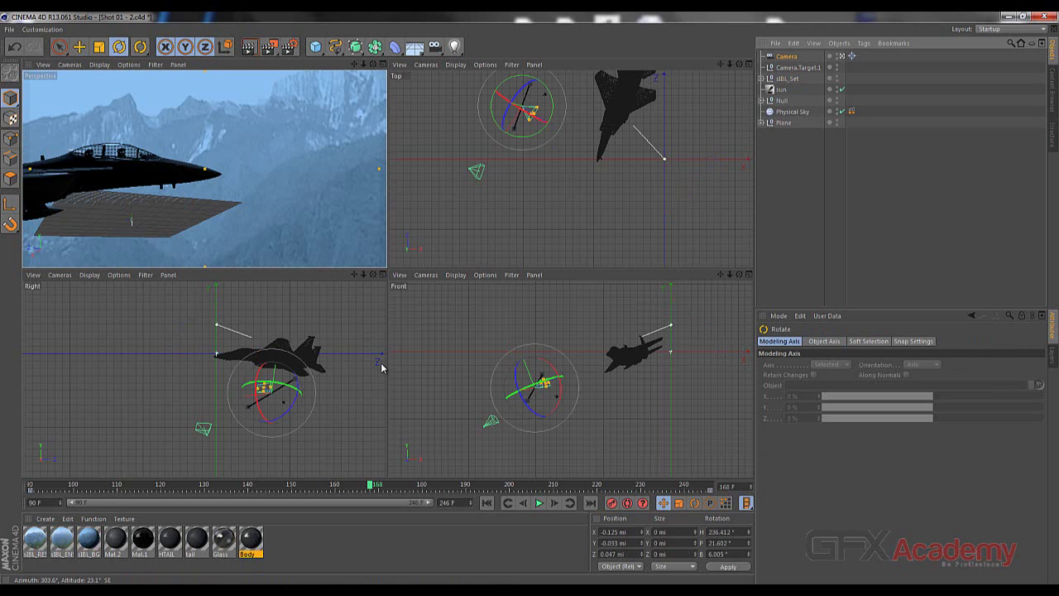
- At frame 90, raise the camera to about X -0.136, Y -0.039, Z 0.027 mi
drag(369, 486, 31, 485)
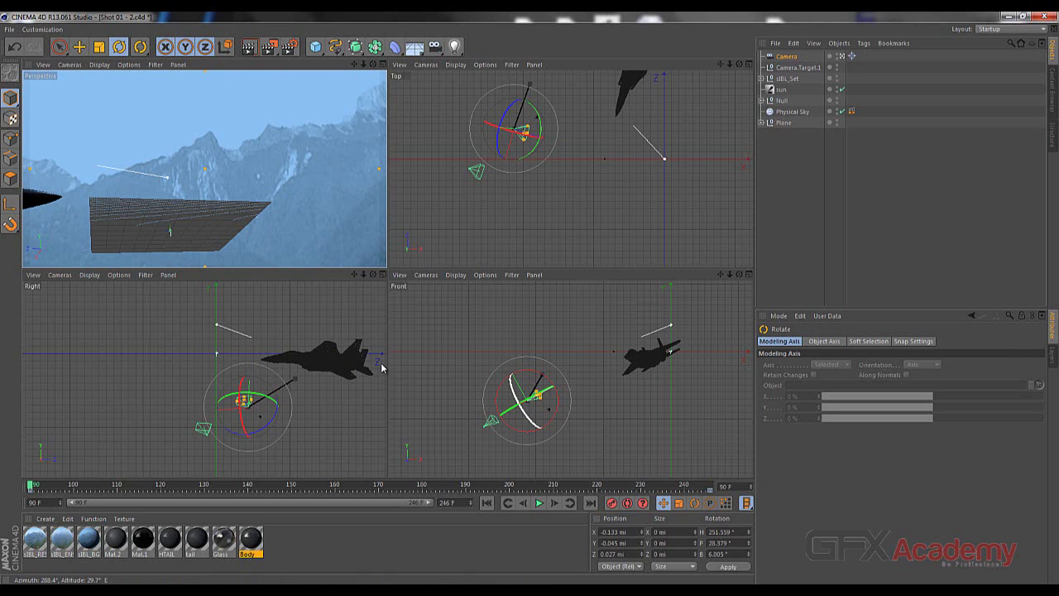
key(e)
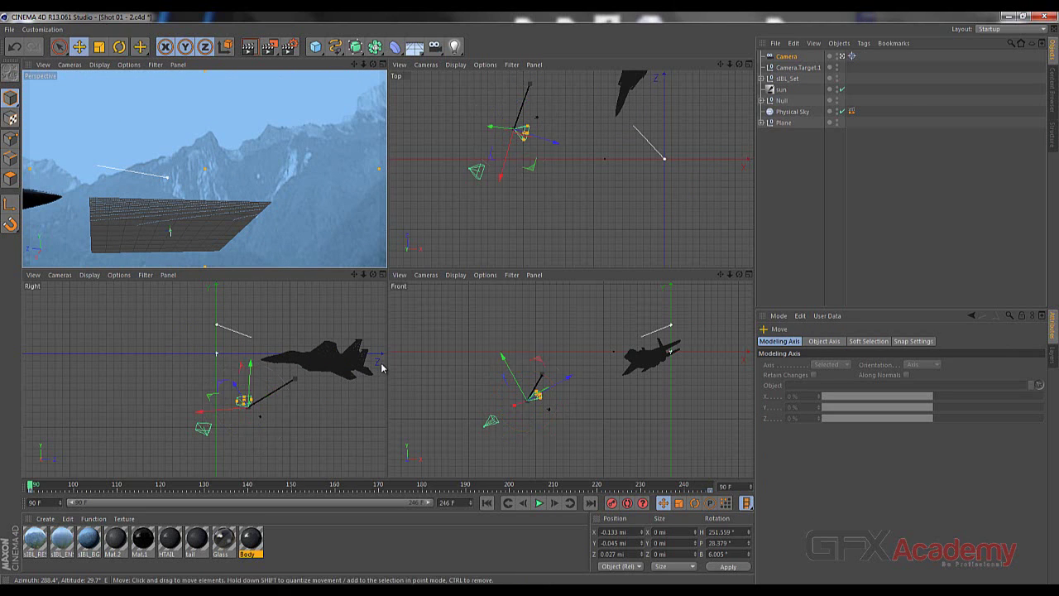
drag(502, 358, 497, 336)
drag(382, 367, 382, 367)
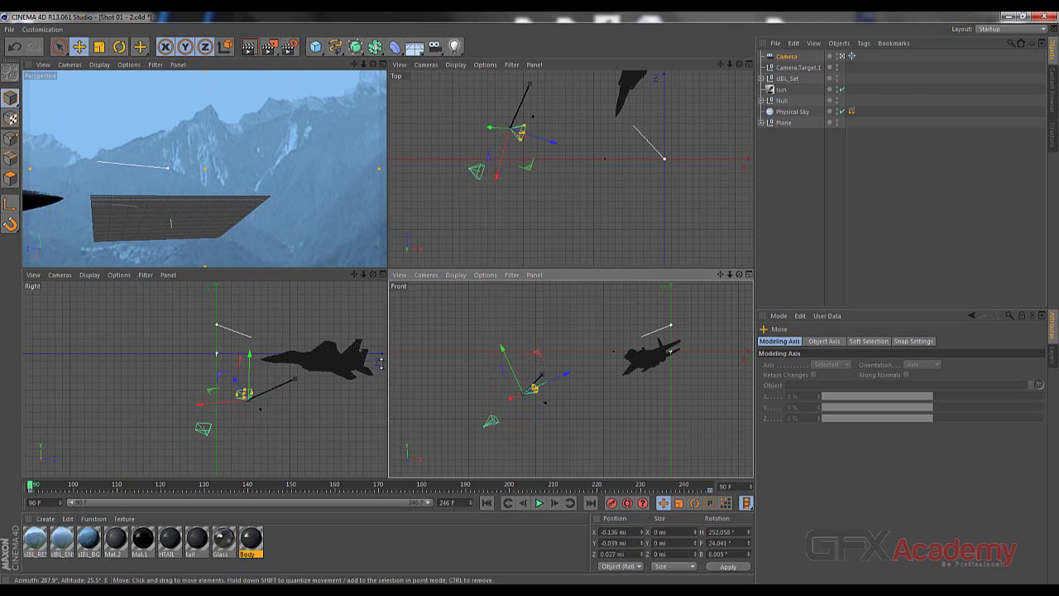
- Play the shot back and return to frame 90
key(F8)
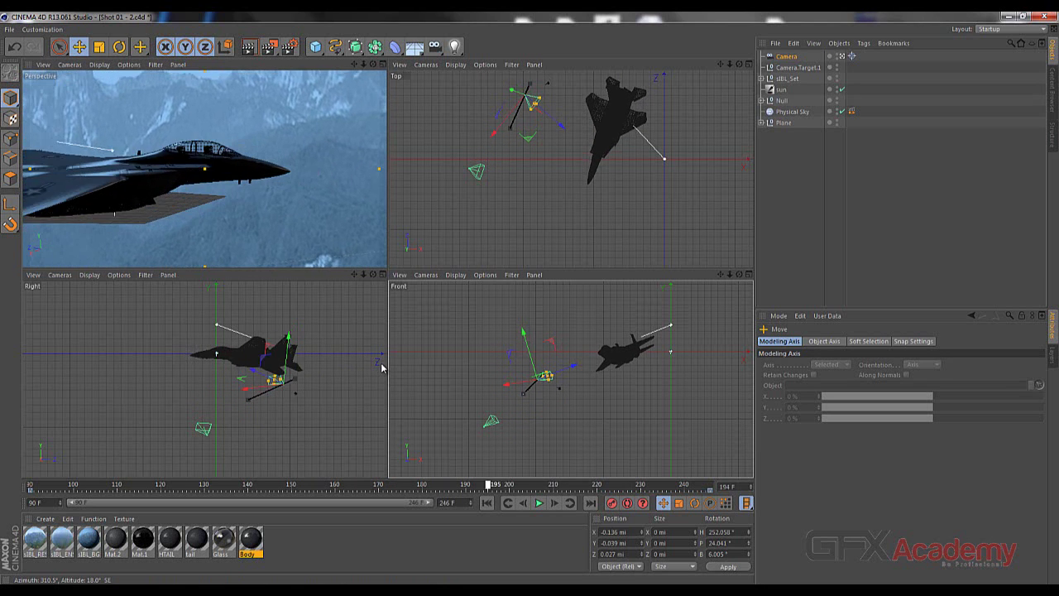
key(F7)
key(shift+f)
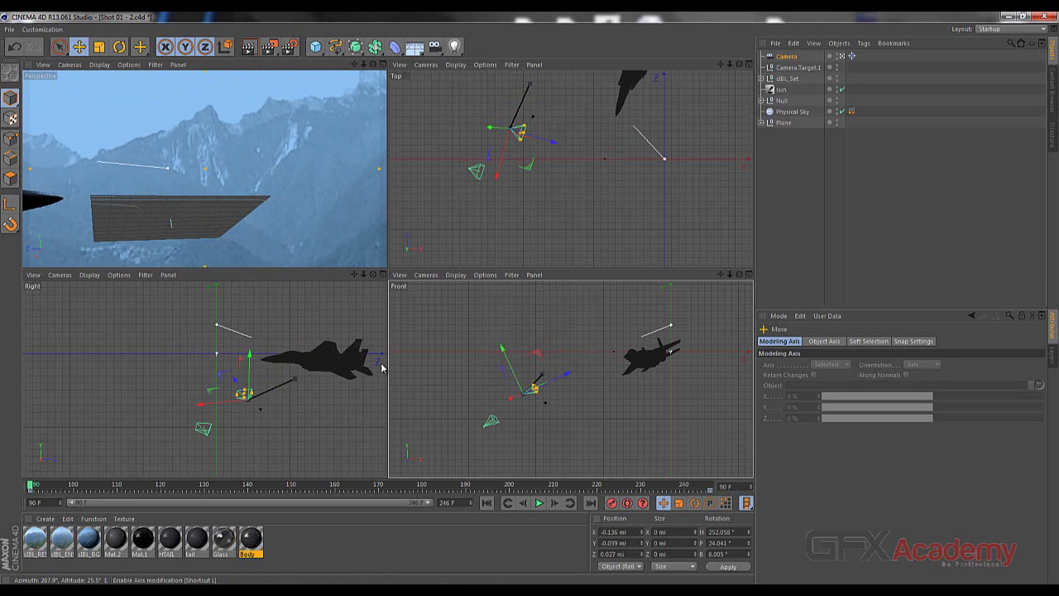
- At frame 90, try to key the Plane object's bank rotation at about -2.237°
click(382, 367)
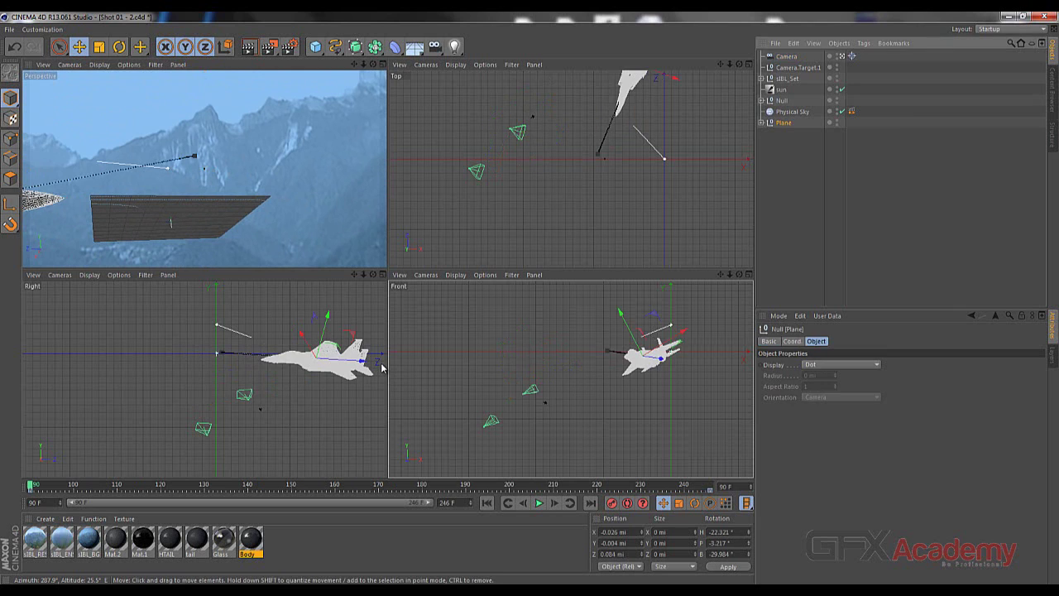
key(r)
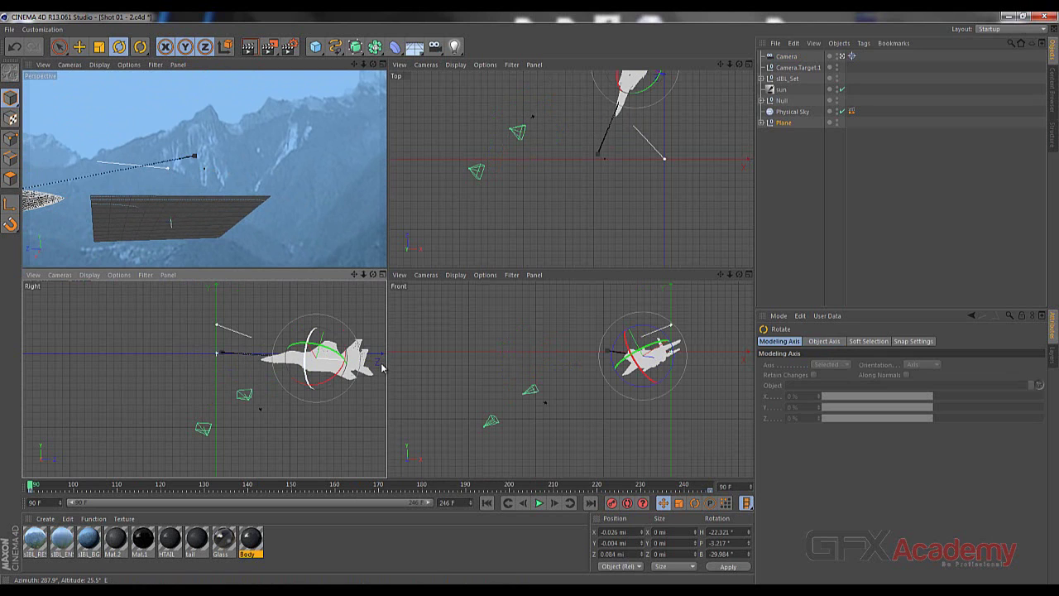
drag(305, 353, 305, 367)
drag(382, 367, 382, 368)
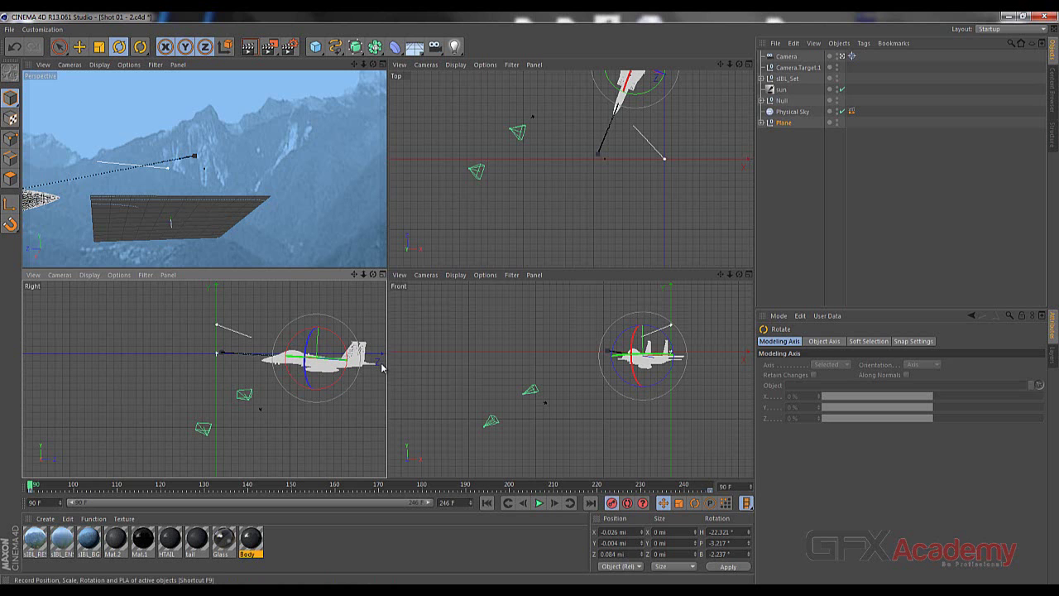
- At frame 246, try to key the Plane object's bank rotation at about -18.603°
key(F8)
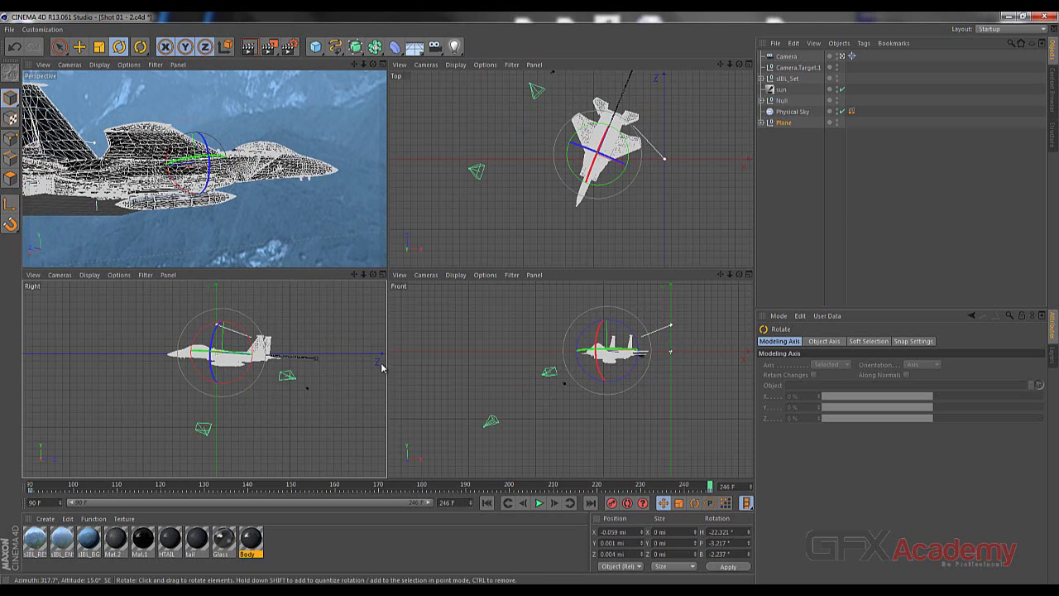
drag(209, 167, 206, 188)
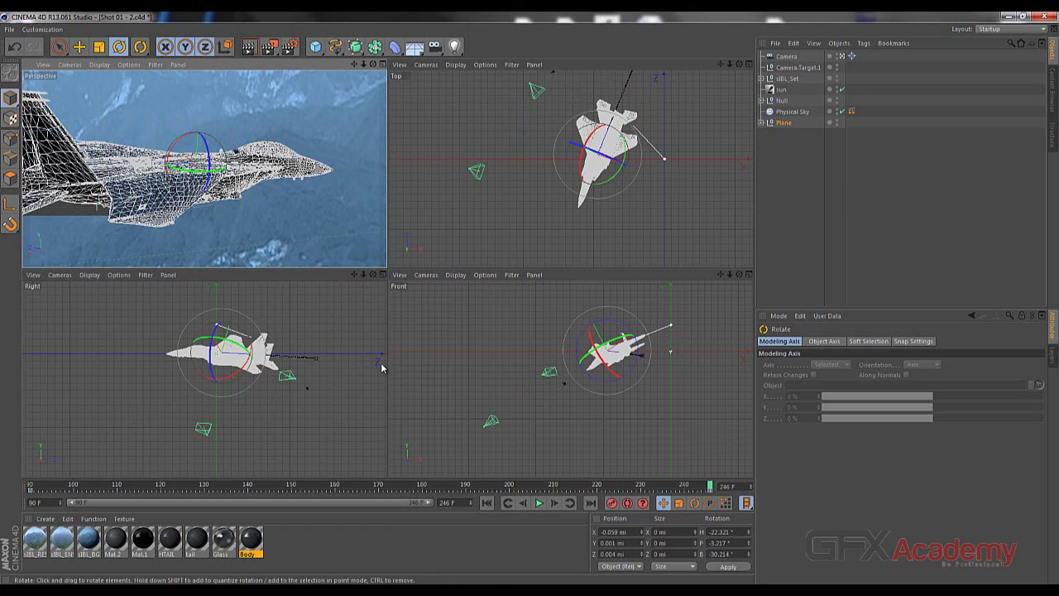
drag(211, 165, 208, 152)
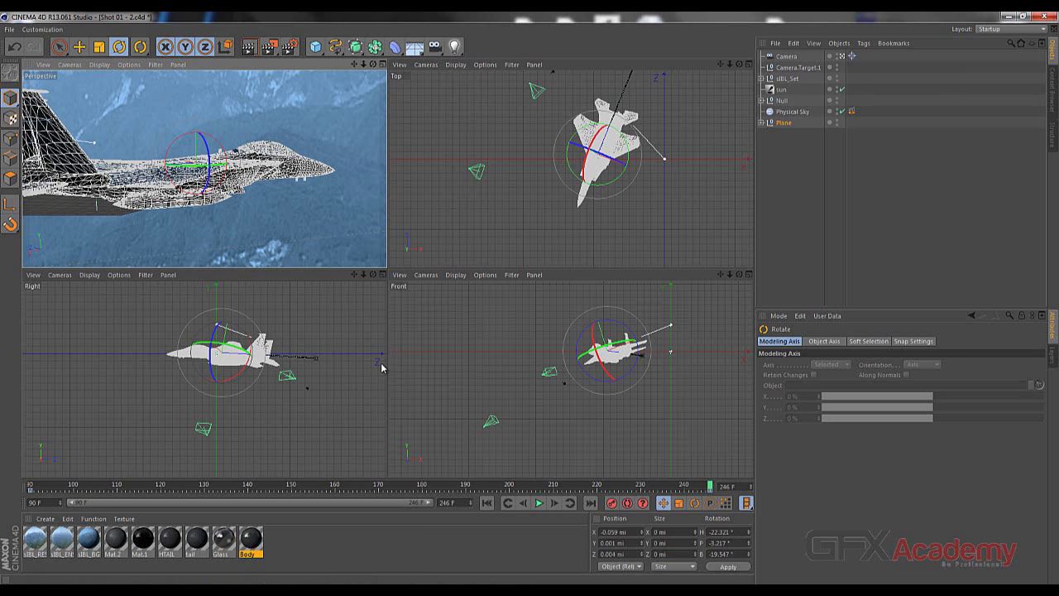
mouse_move(709, 485)
mouse_down()
mouse_move(156, 486)
mouse_move(296, 485)
mouse_up()
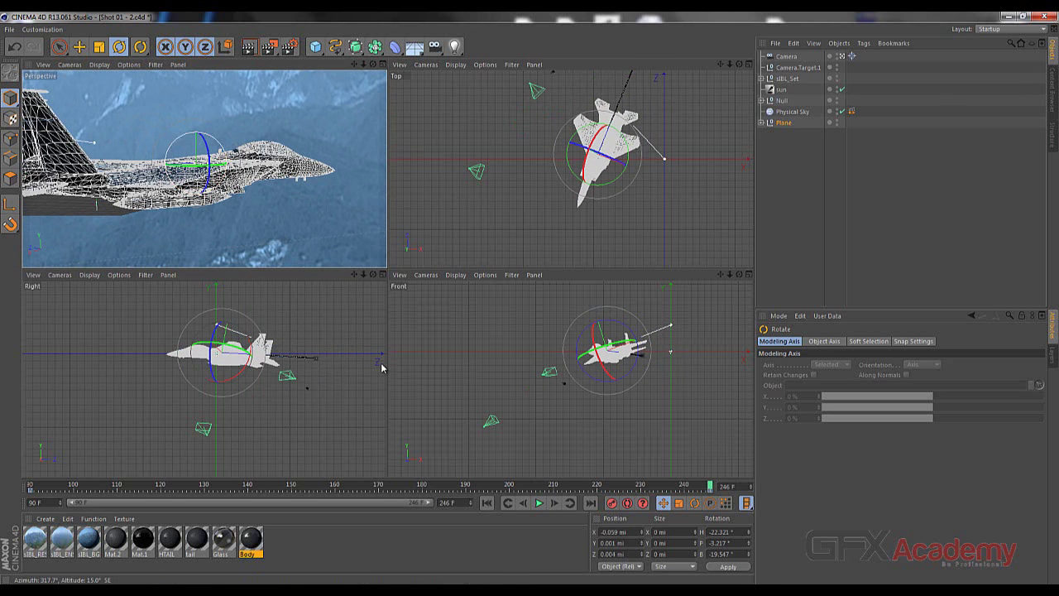
drag(208, 148, 208, 147)
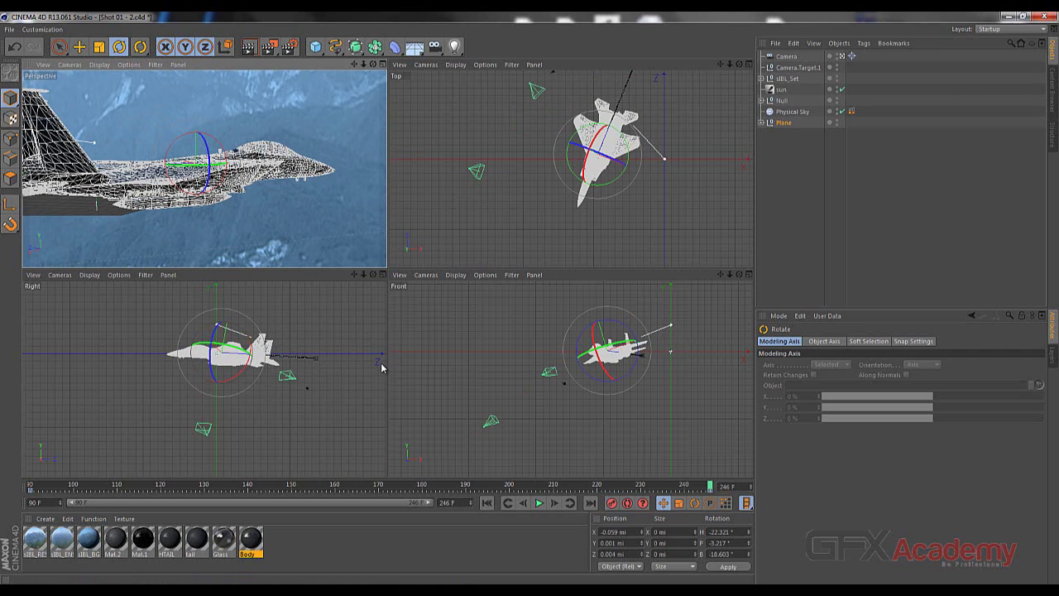
- At frame 90, try banking the Plane object to about -5.985° and play the shot back
key(shift+f)
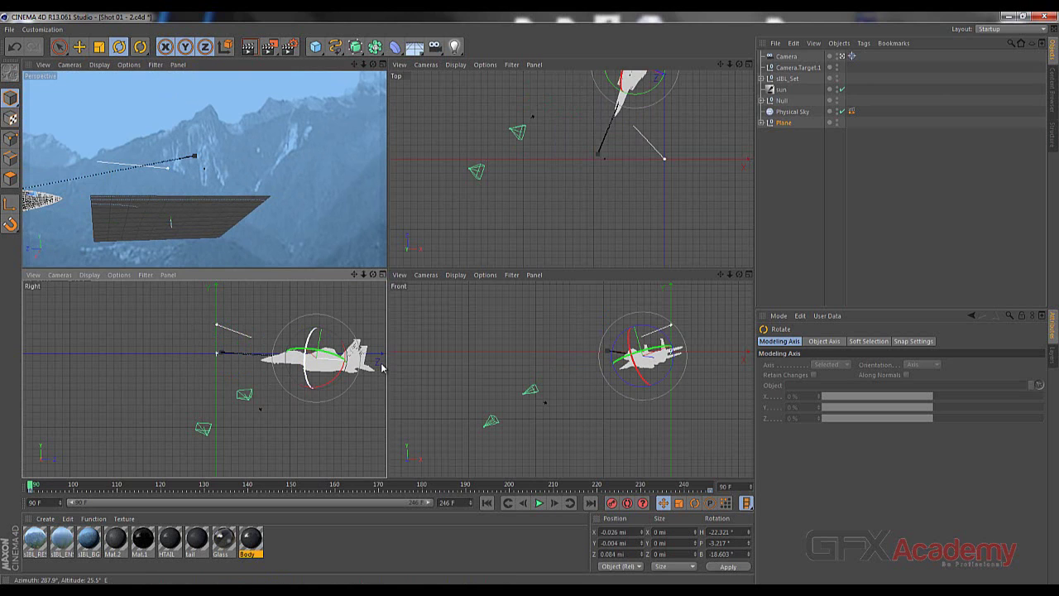
drag(382, 367, 382, 367)
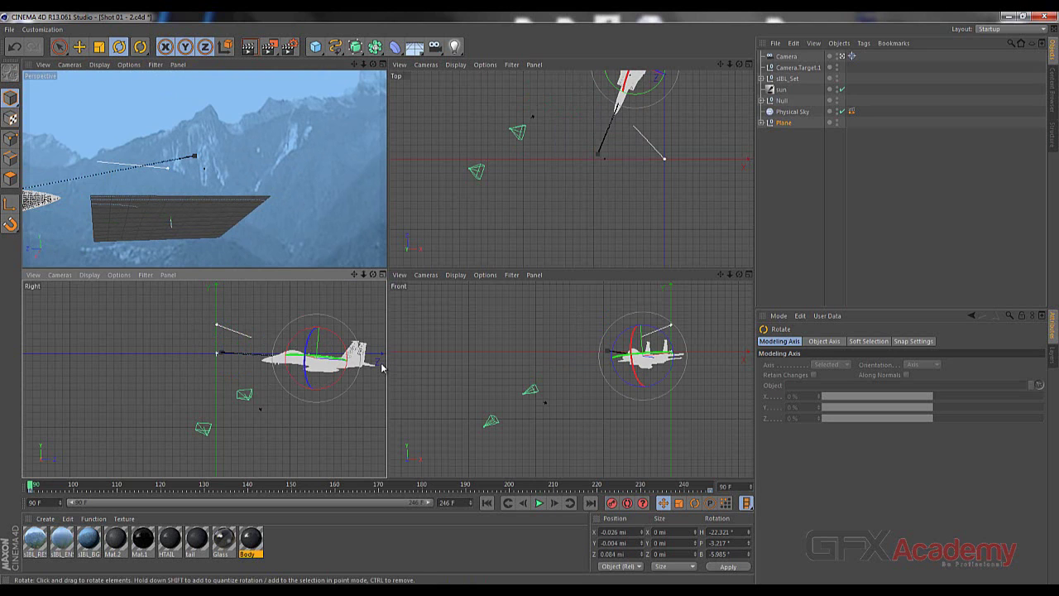
key(F8)
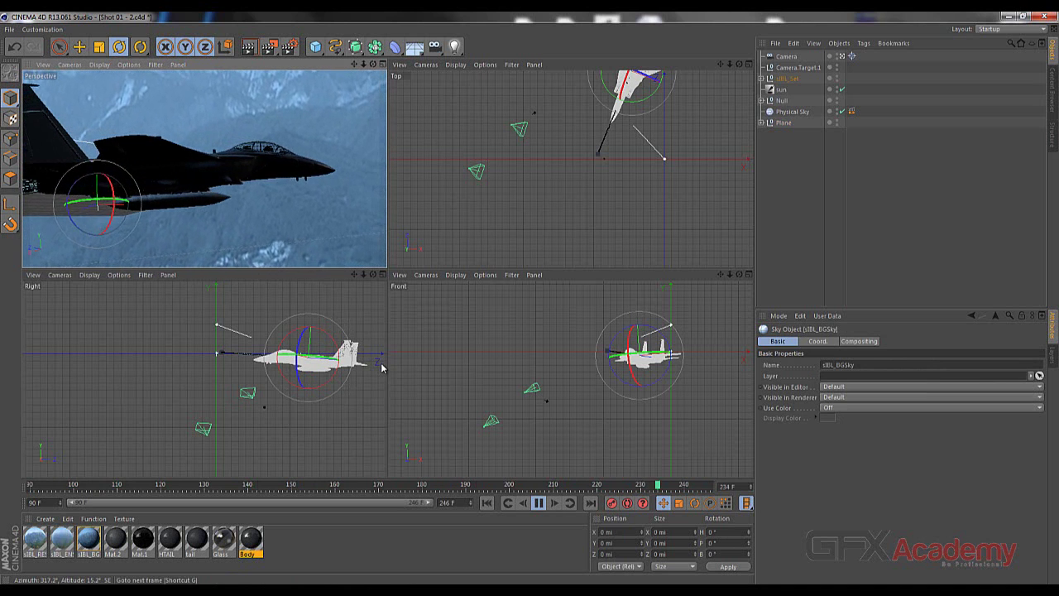
- At frame 246, undo the accidental sky rotation and try banking the Plane object to about -20.03°
key(F8)
key(shift+g)
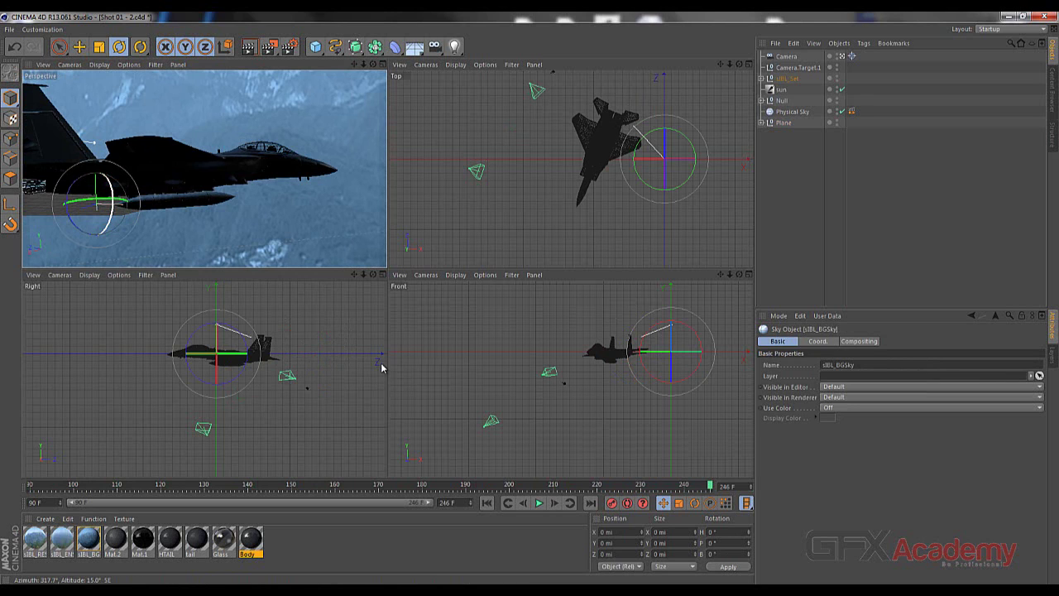
drag(112, 192, 112, 197)
key(ctrl+z)
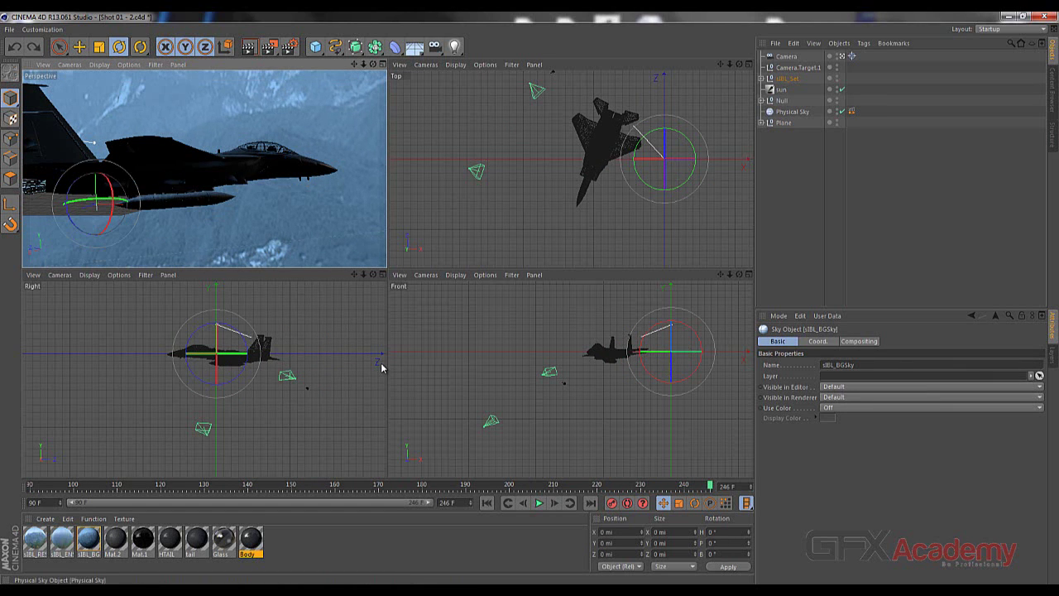
click(784, 123)
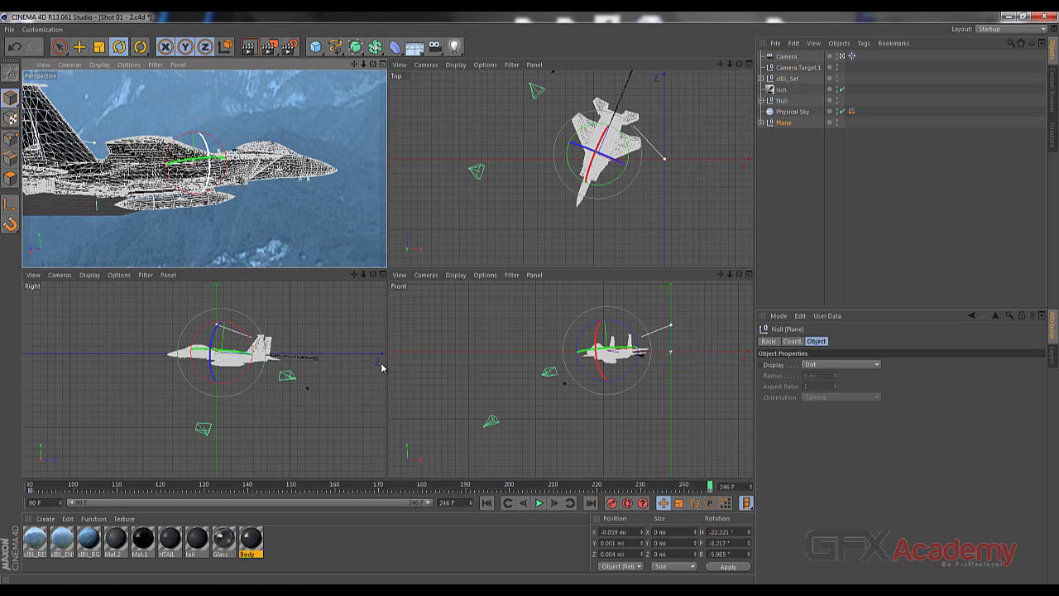
drag(210, 155, 207, 137)
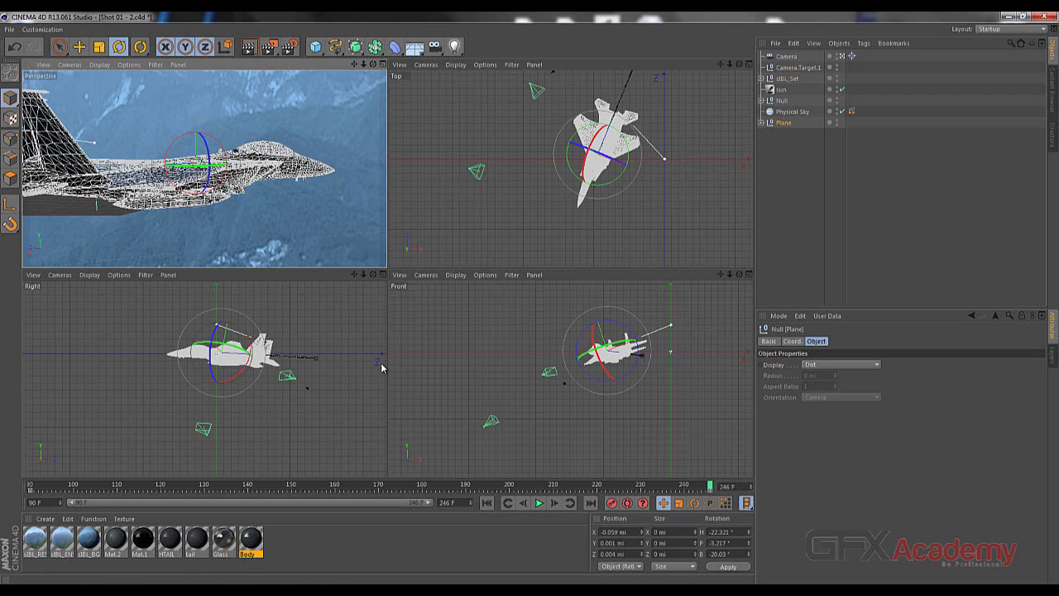
- At frame 90, try to key the Plane object's bank rotation at about -3.762°
key(F6)
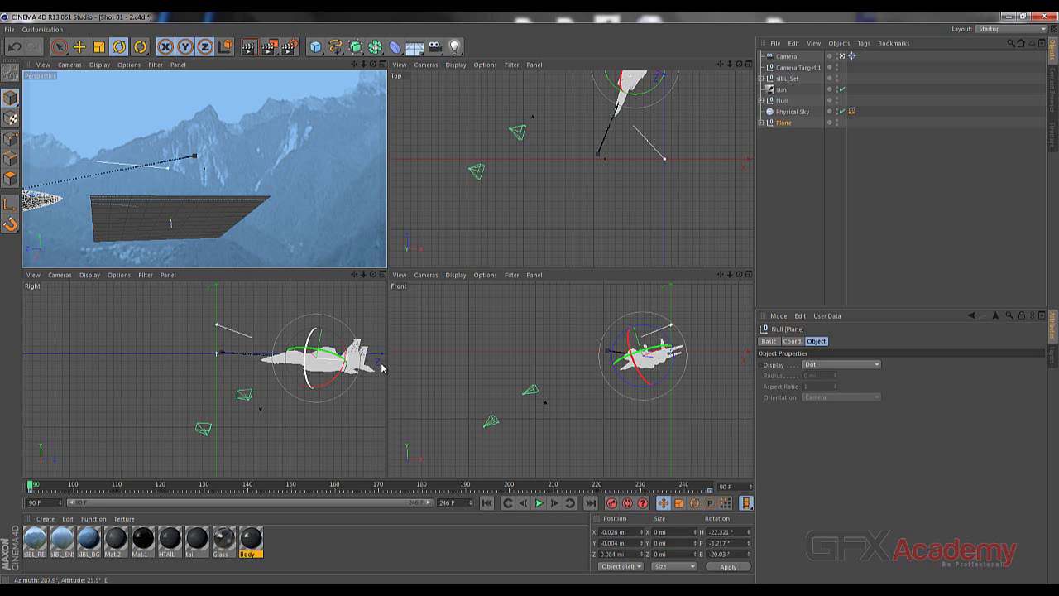
drag(305, 358, 305, 365)
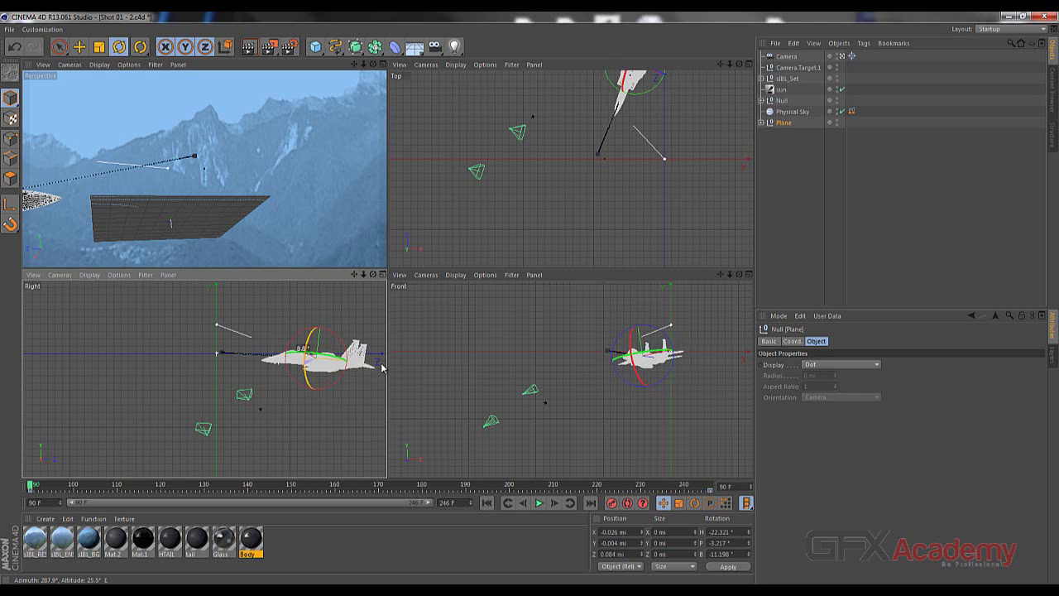
drag(381, 367, 382, 367)
key(F9)
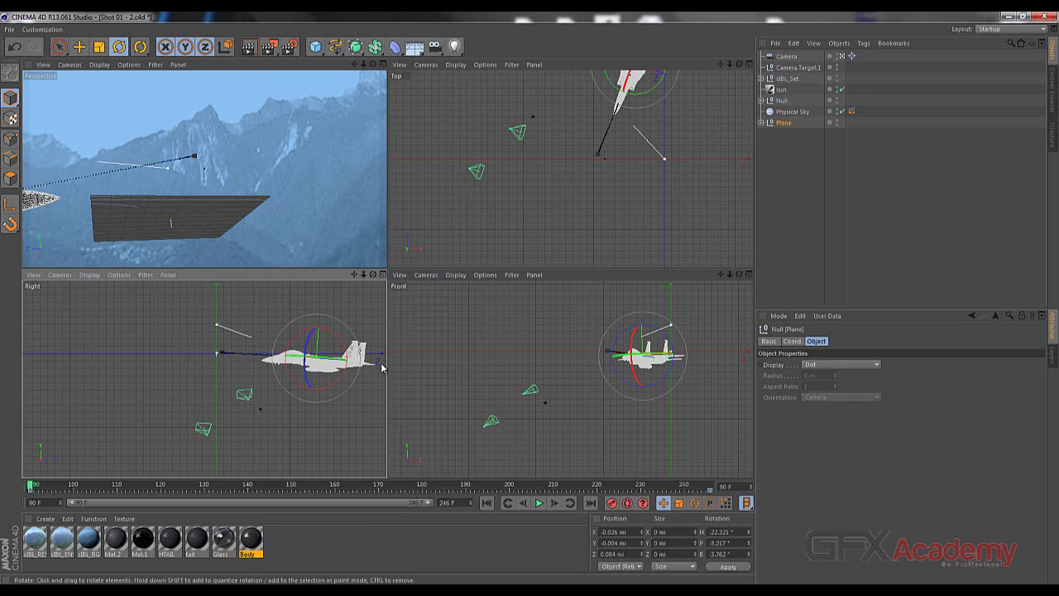
- At frame 246, bank the Plane object to about -19.873°, enable rotation recording and key it
key(F8)
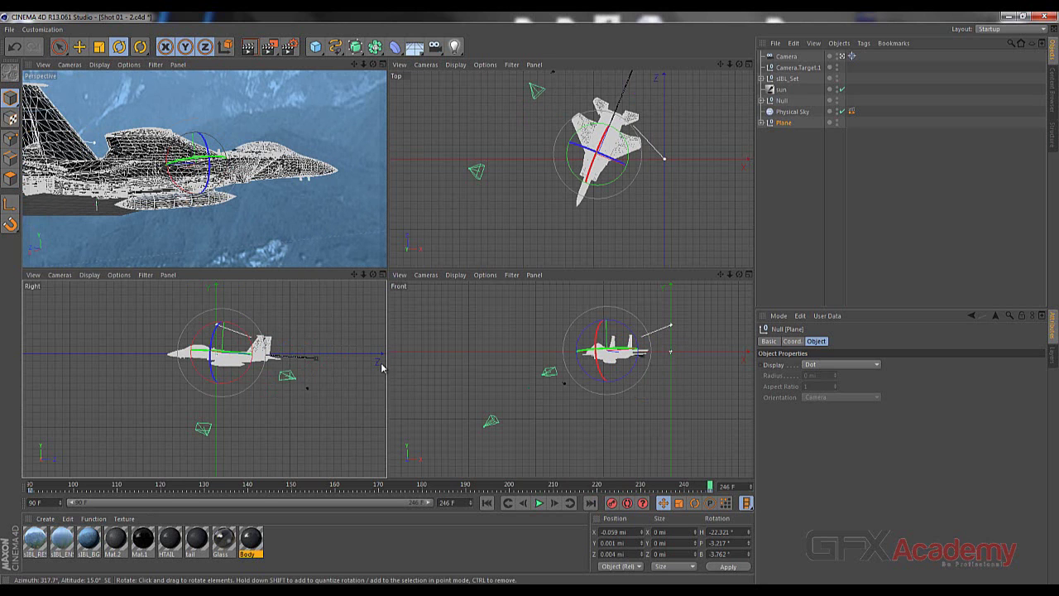
drag(209, 155, 210, 166)
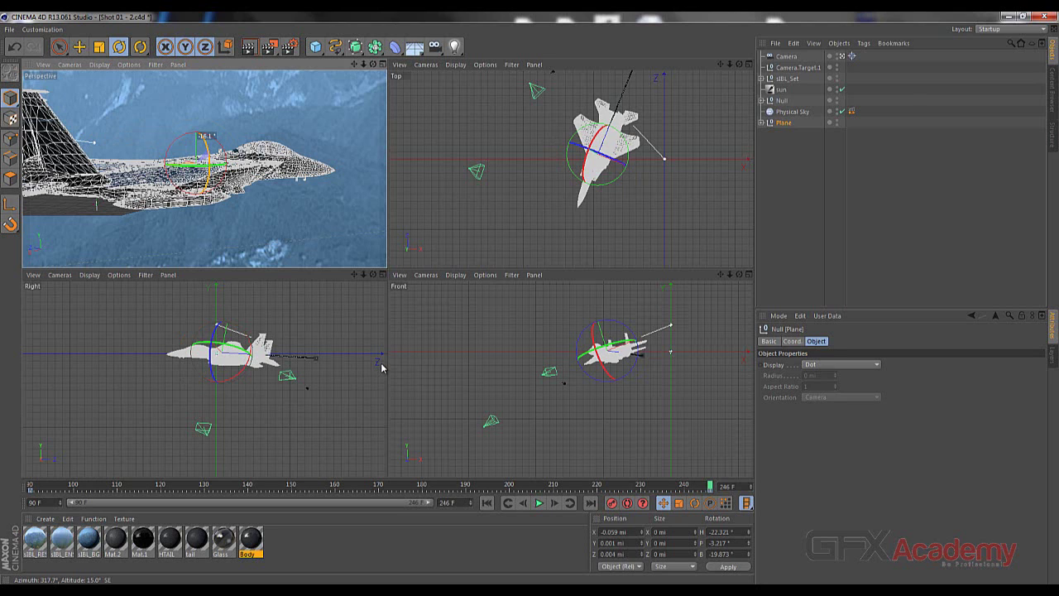
drag(381, 367, 381, 368)
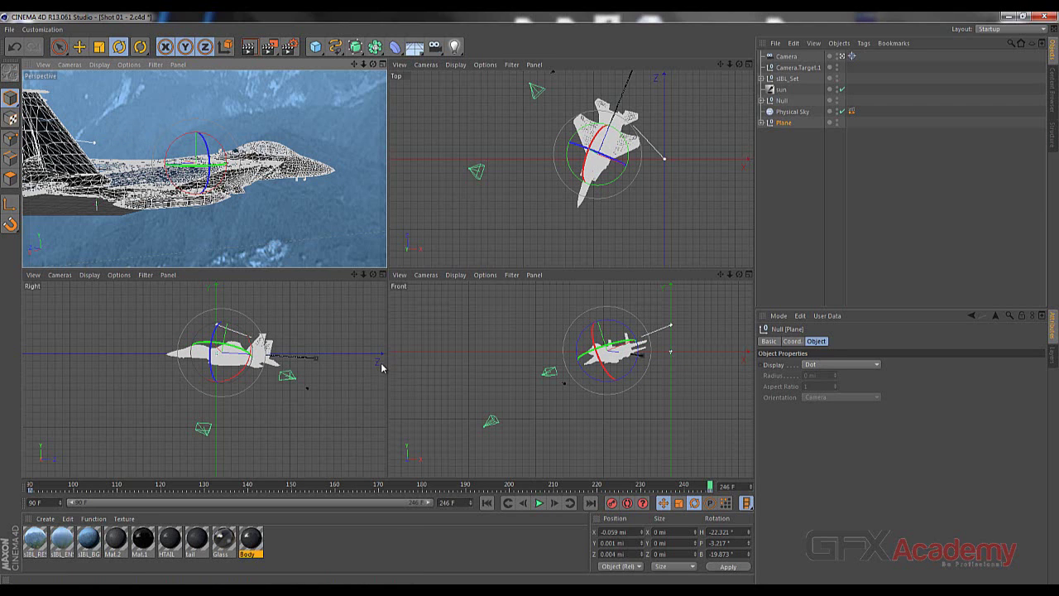
- At frame 91, key the Plane object's bank rotation at about -3.06° and play the shot back
drag(710, 486, 34, 485)
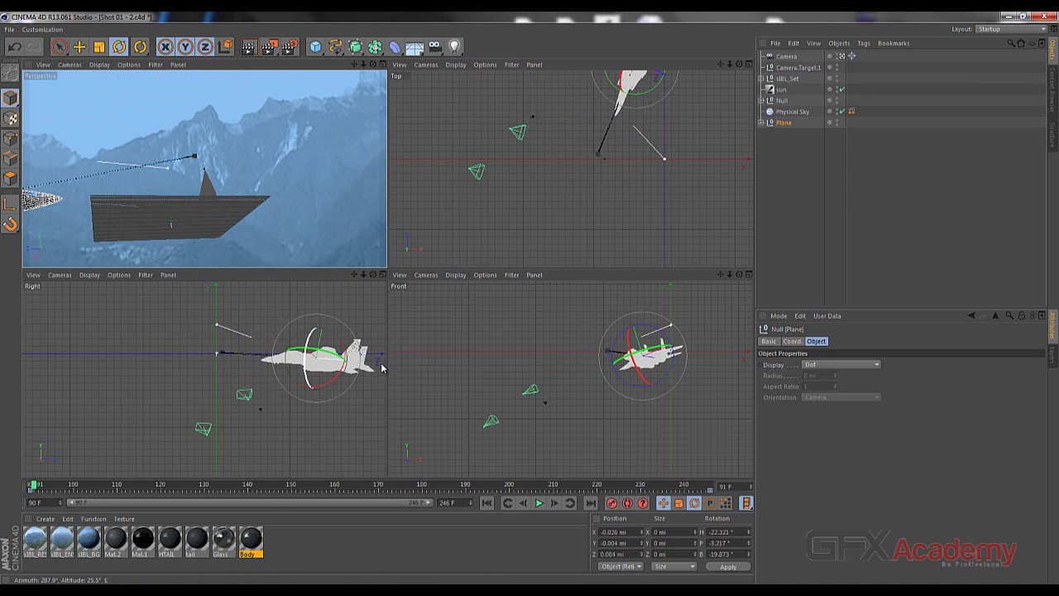
drag(382, 367, 382, 368)
drag(381, 368, 381, 367)
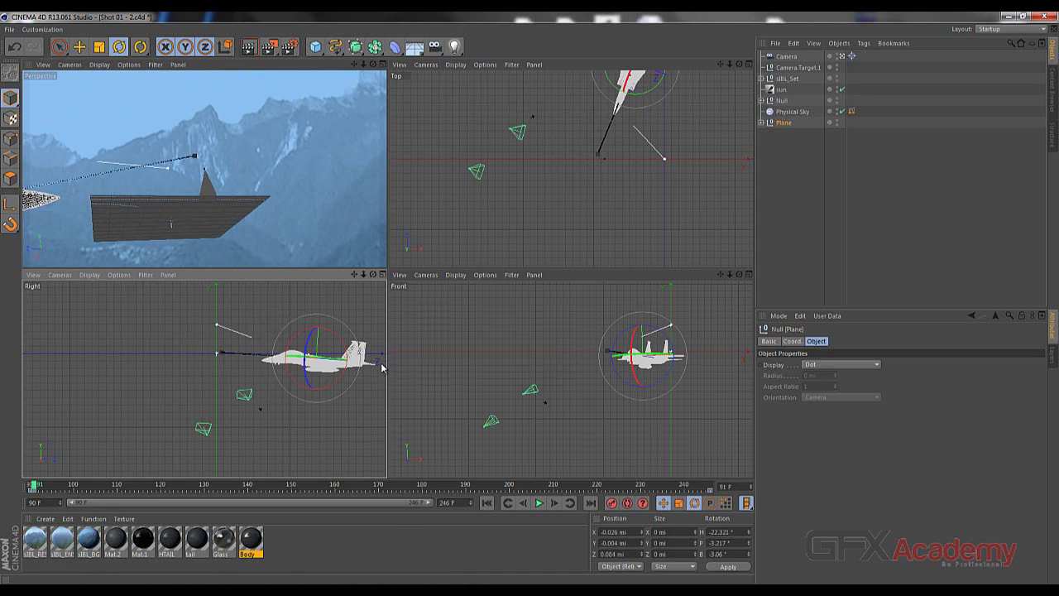
key(F8)
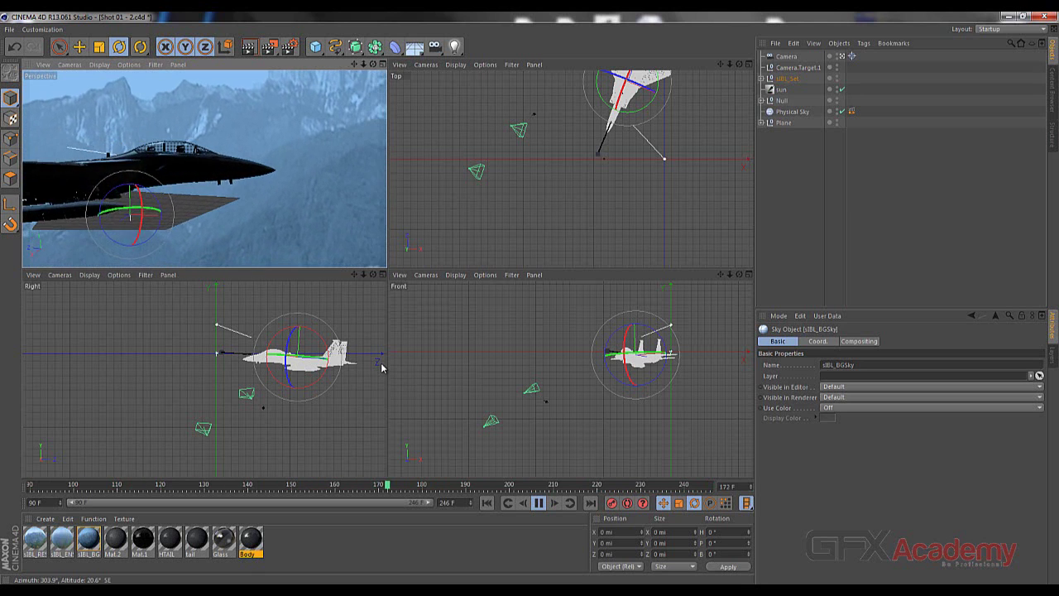
key(F8)
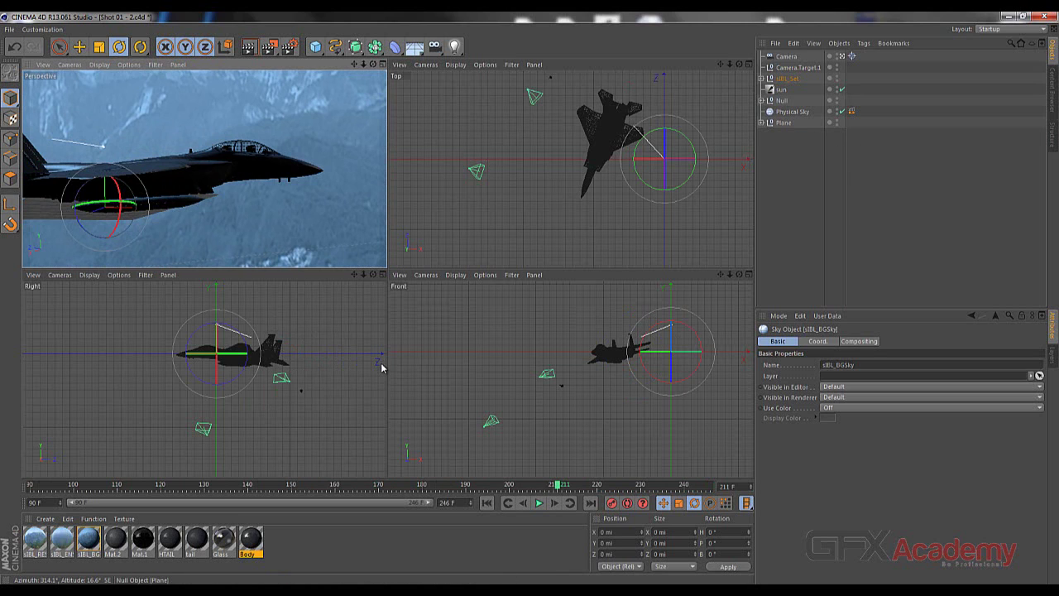
- View the Plane object's position and rotation key tracks in the Timeline, and close it
click(382, 368)
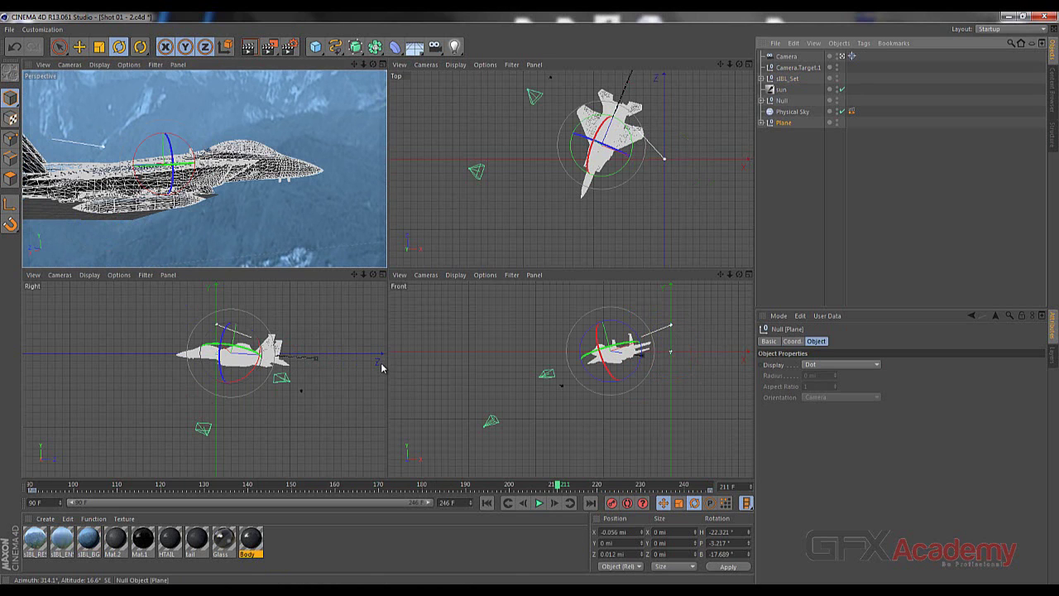
right_click(382, 368)
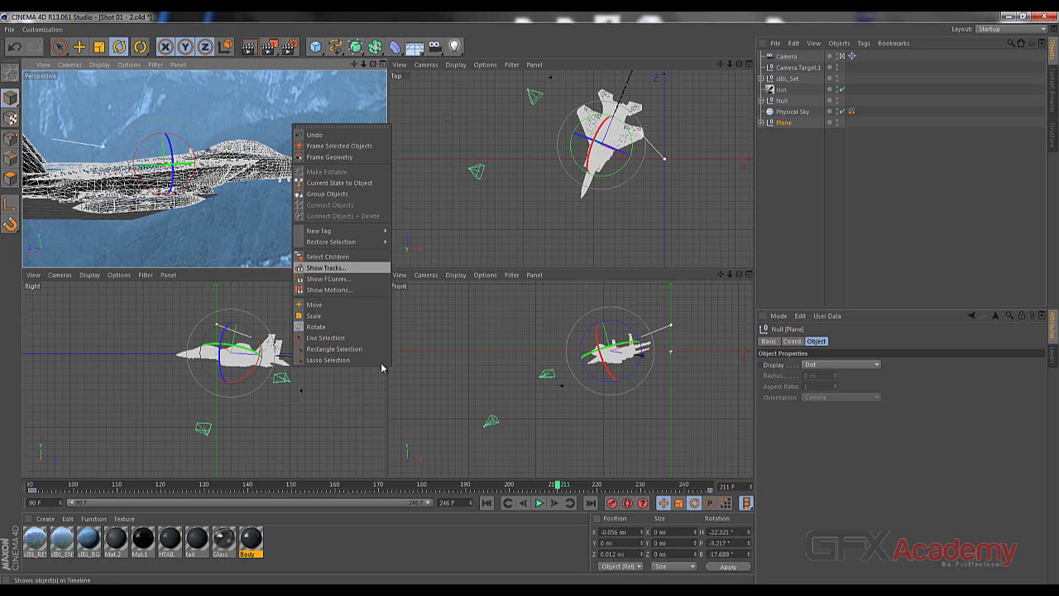
click(326, 268)
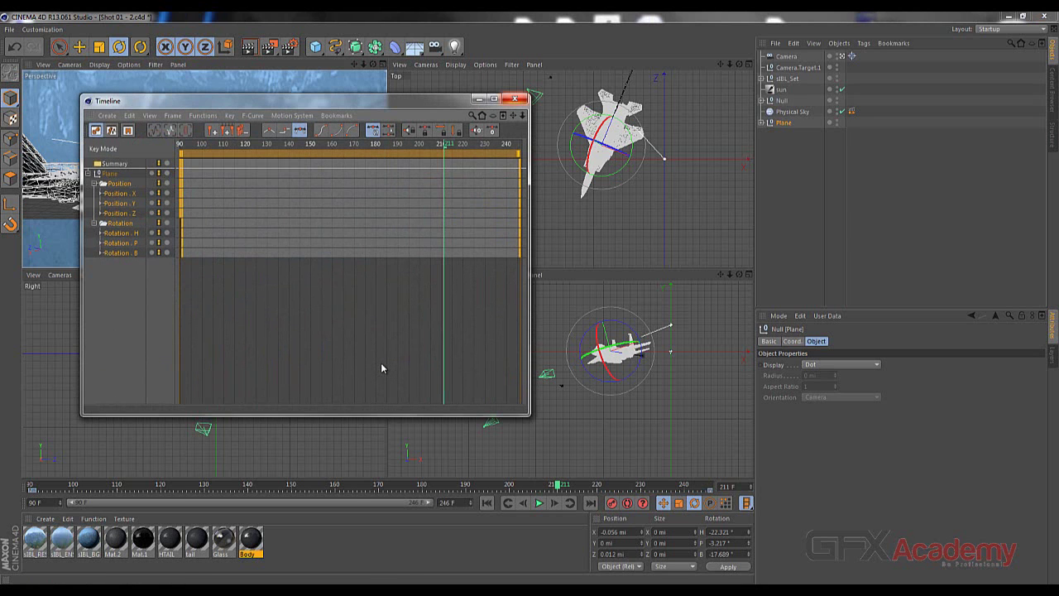
click(514, 99)
- Show the Plane object's F-curves in the Timeline and isolate the Rotation . B curve
right_click(285, 184)
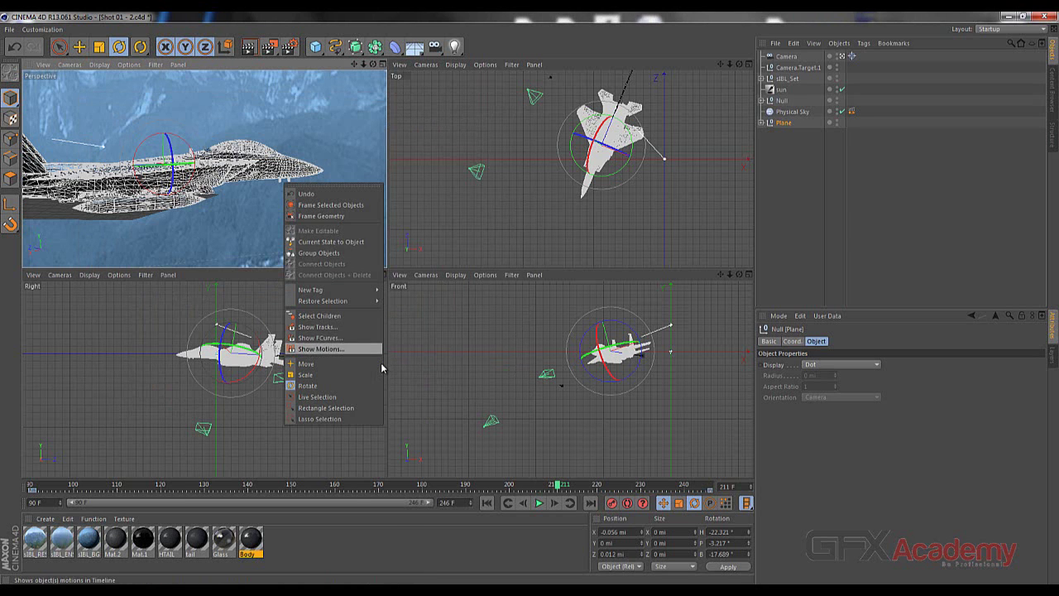
key(Up)
key(Return)
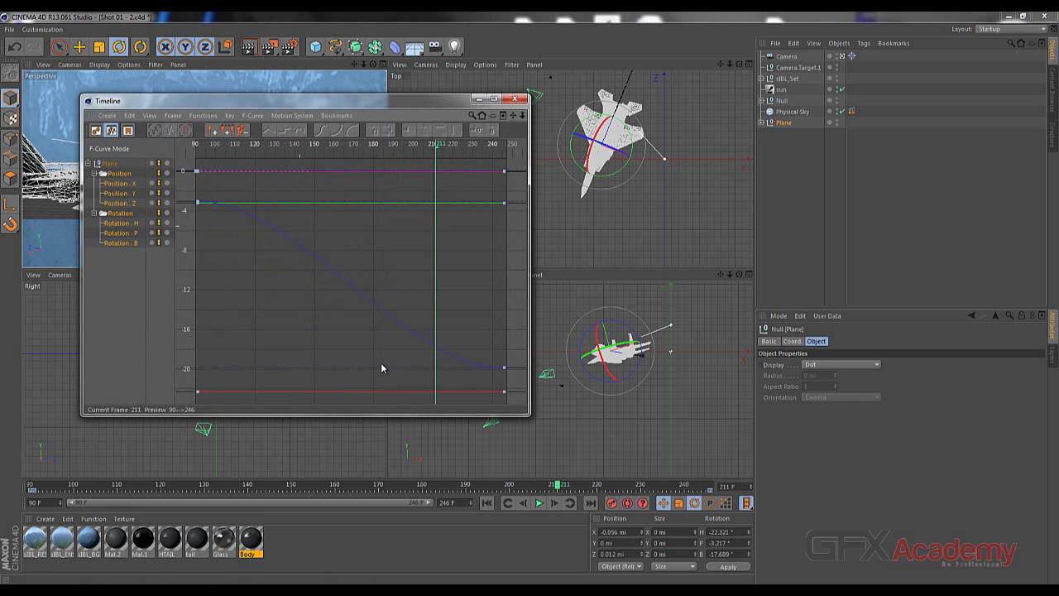
click(252, 116)
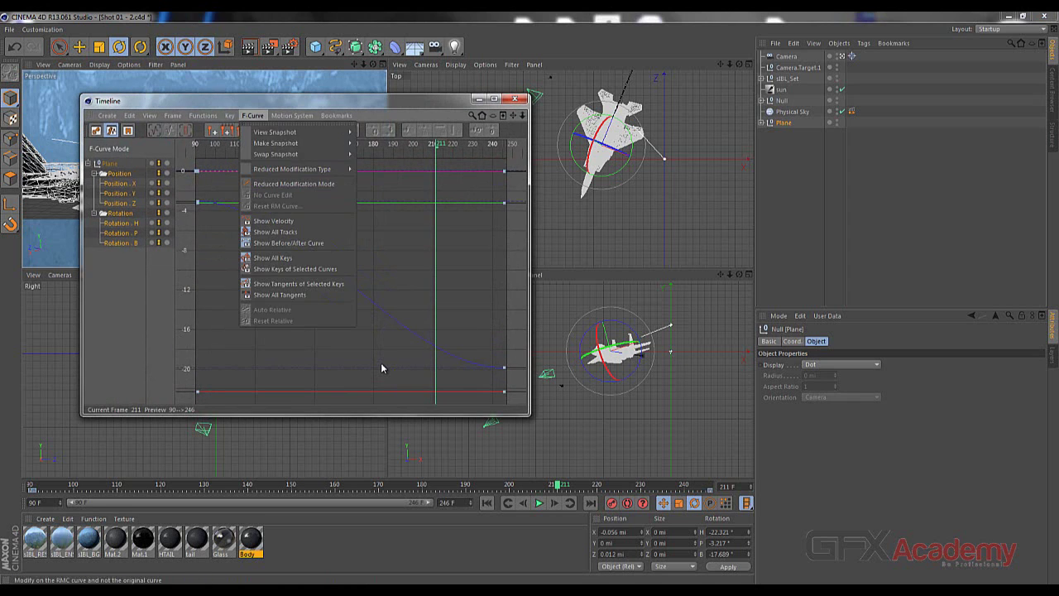
click(204, 218)
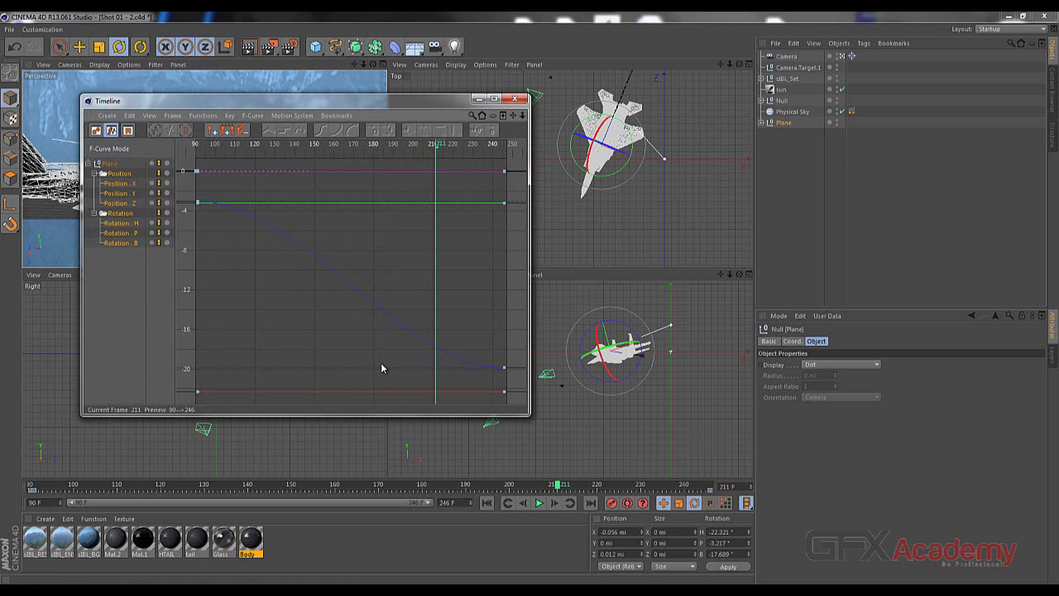
click(120, 243)
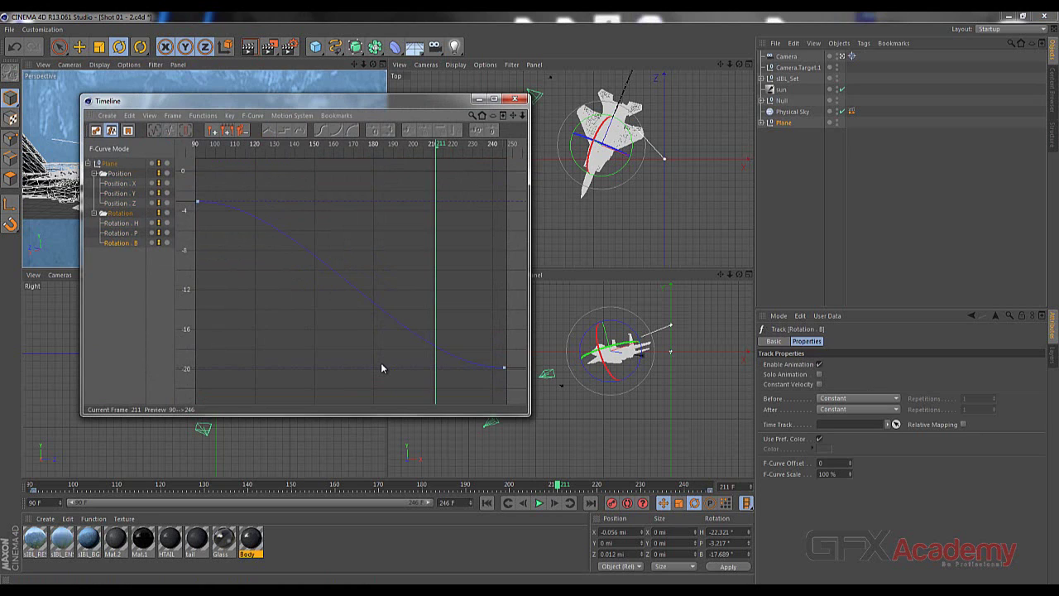
- Examine the Plane object's Rotation . B and Position . Z F-curves, and close the Timeline
click(121, 243)
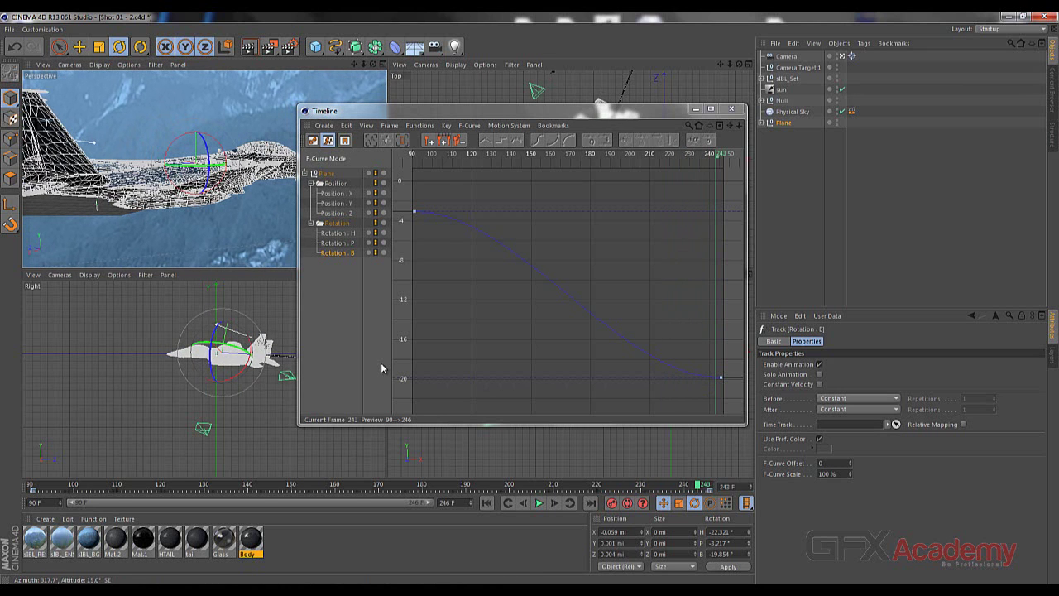
click(336, 213)
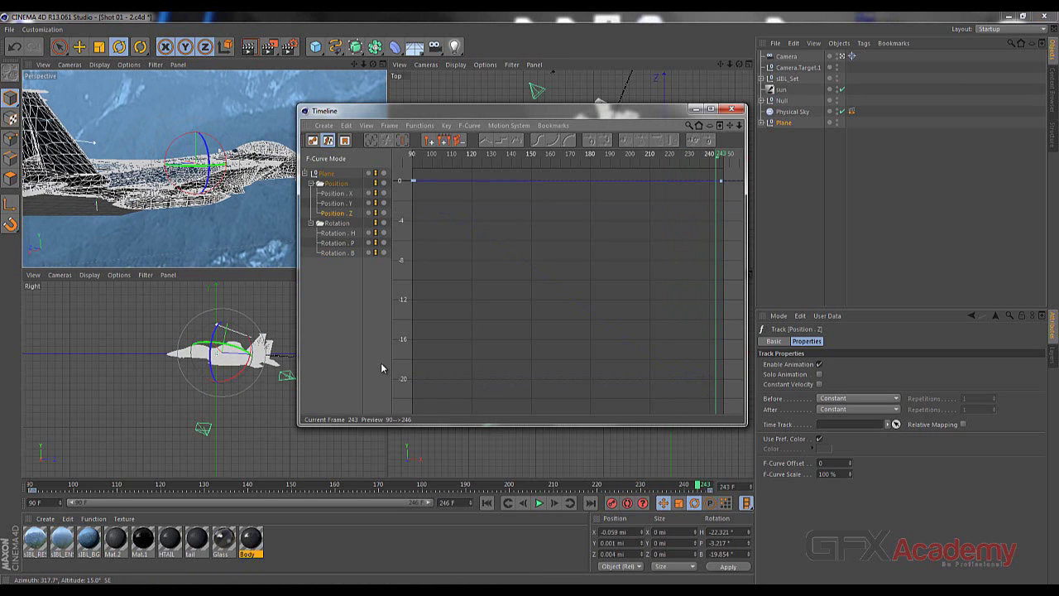
key(Up)
key(Up)
key(Down)
key(Down)
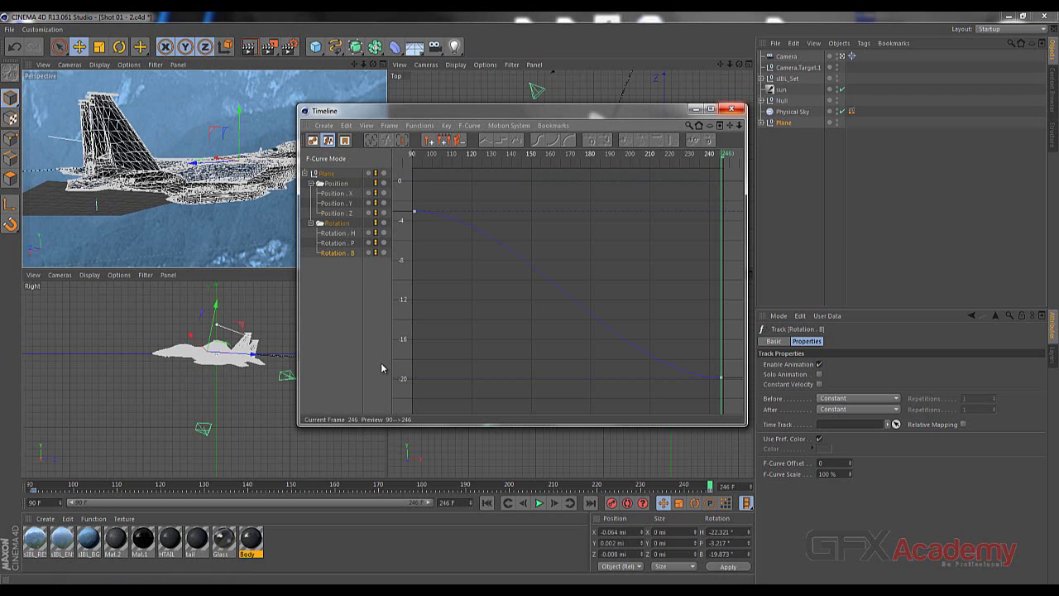
click(731, 109)
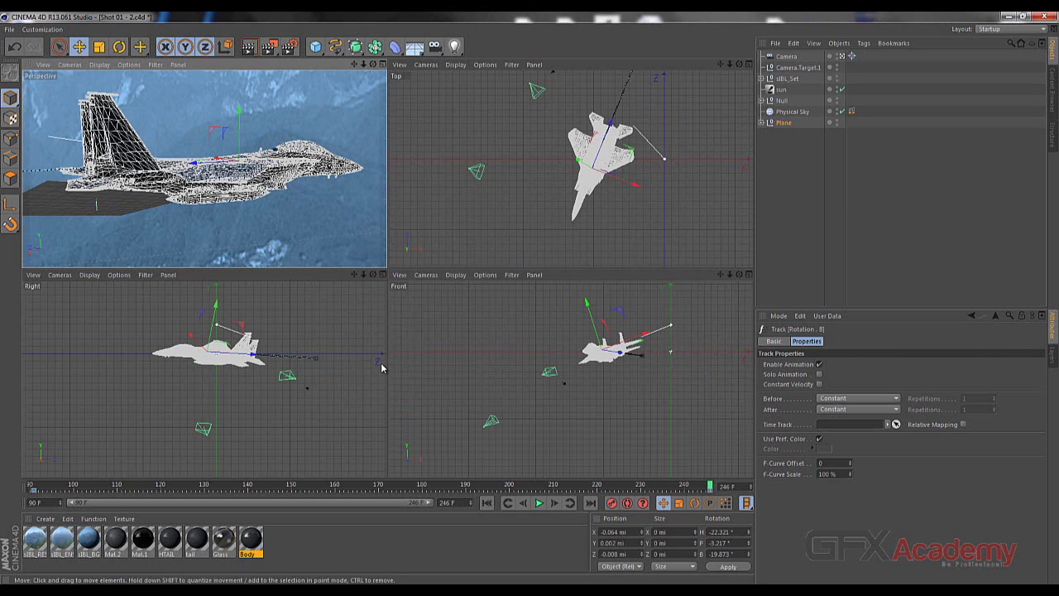
- Select the Camera, then scrub and play the shot in the enlarged perspective view to check the jet's framing
key(F1)
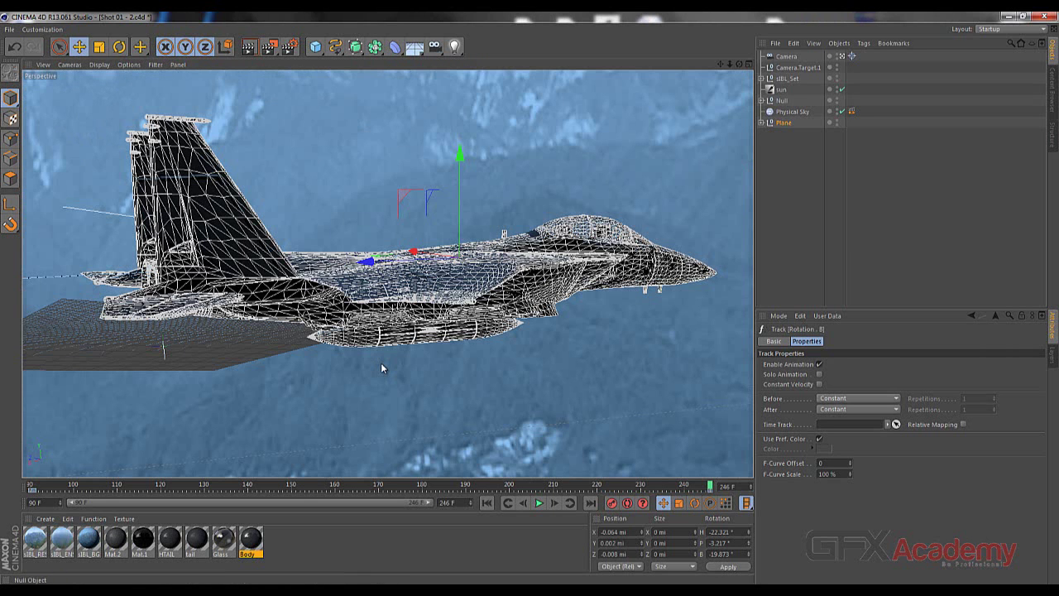
click(785, 56)
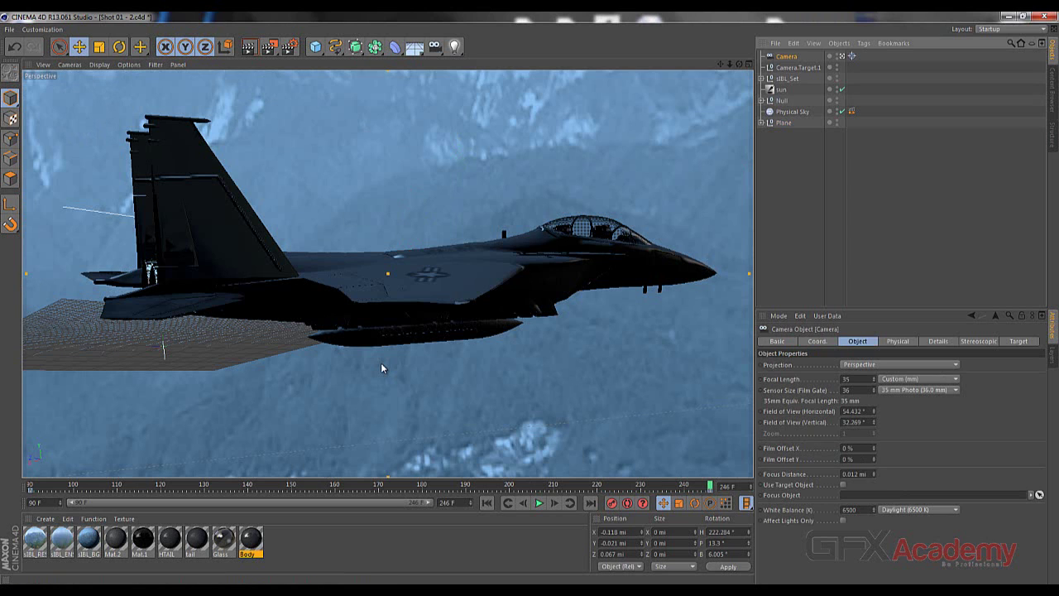
mouse_move(710, 485)
mouse_down()
mouse_move(30, 485)
mouse_move(483, 486)
mouse_up()
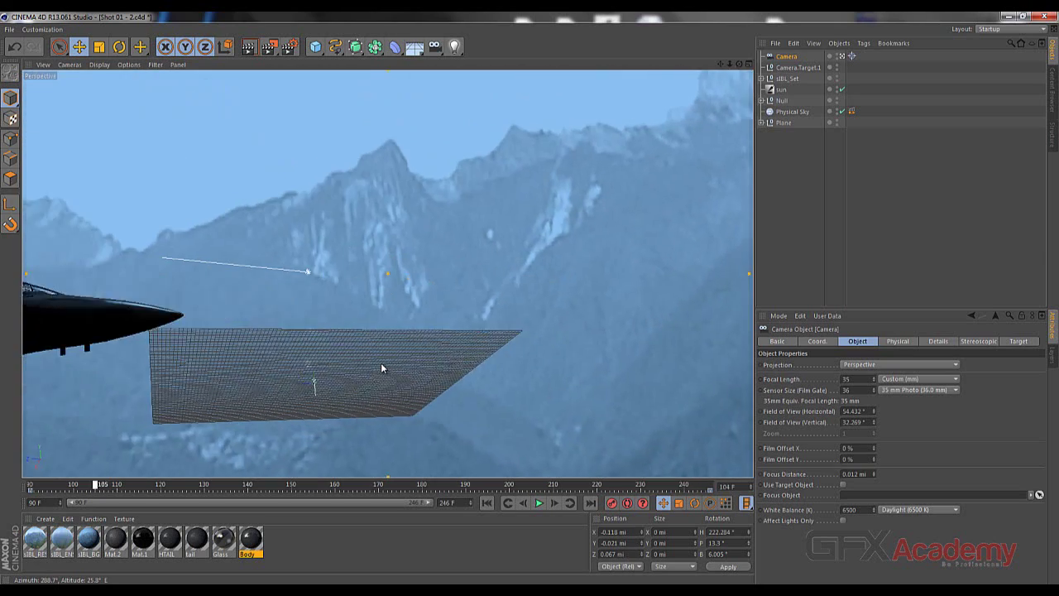
key(F8)
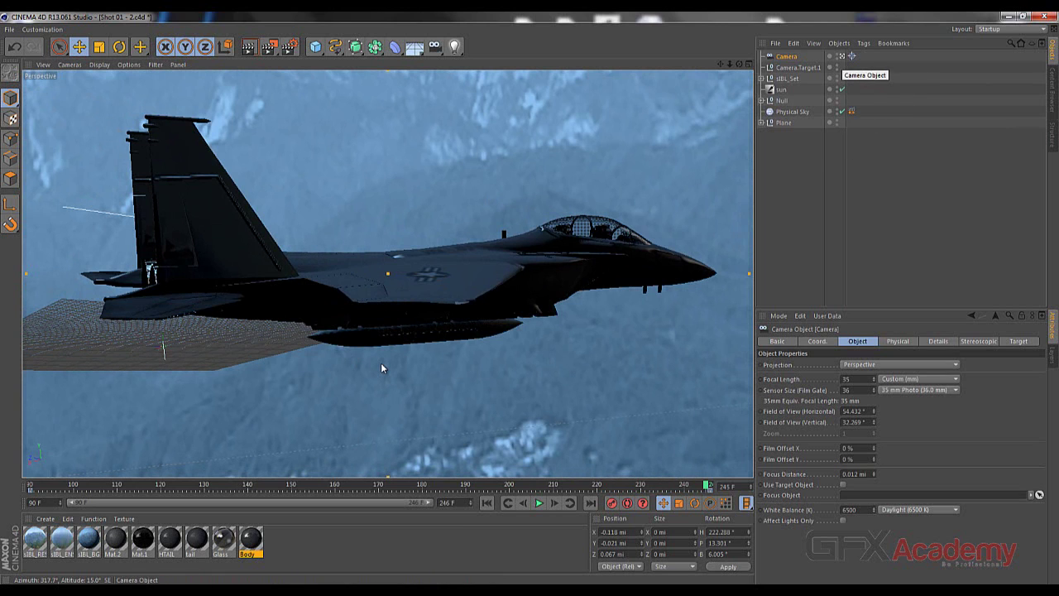
- At frame 246, move the Camera closer to the jet and higher, to about X -0.11, Y -0.012, Z 0.054 mi
middle_click(382, 367)
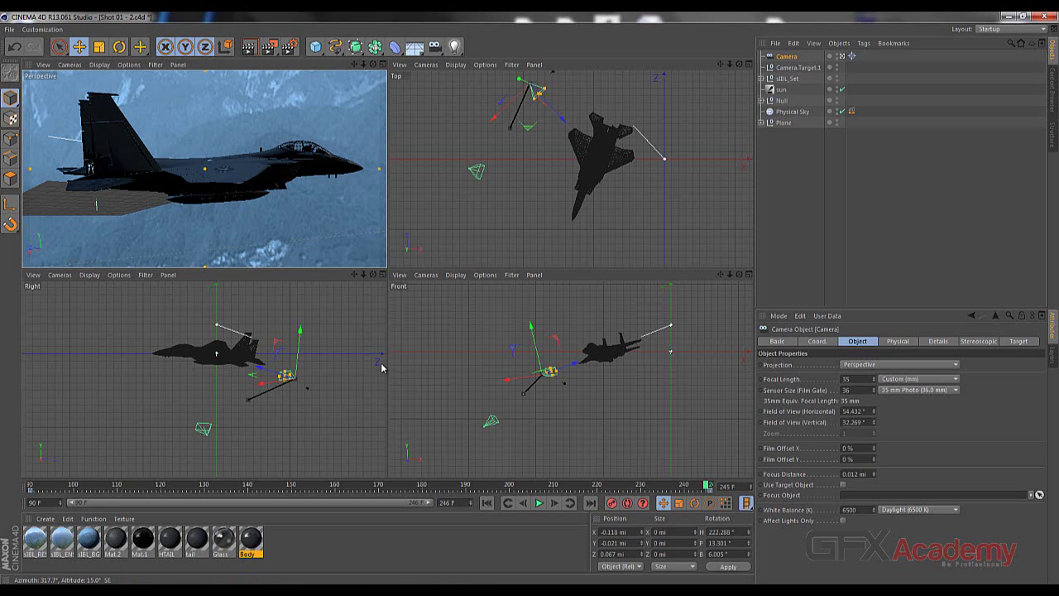
key(g)
drag(575, 363, 586, 359)
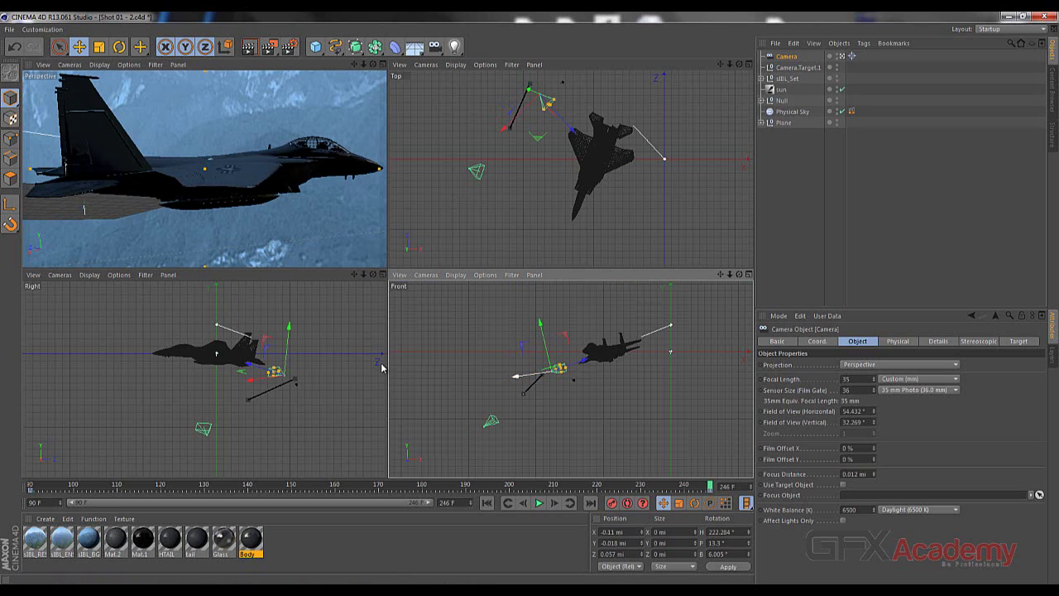
drag(381, 367, 381, 367)
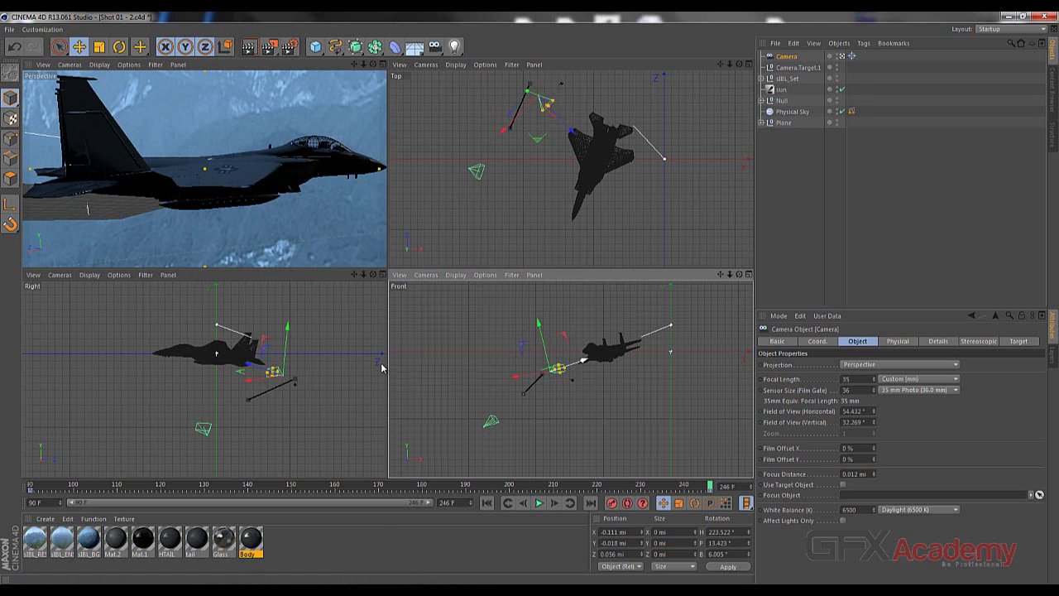
drag(583, 360, 585, 359)
drag(381, 367, 381, 368)
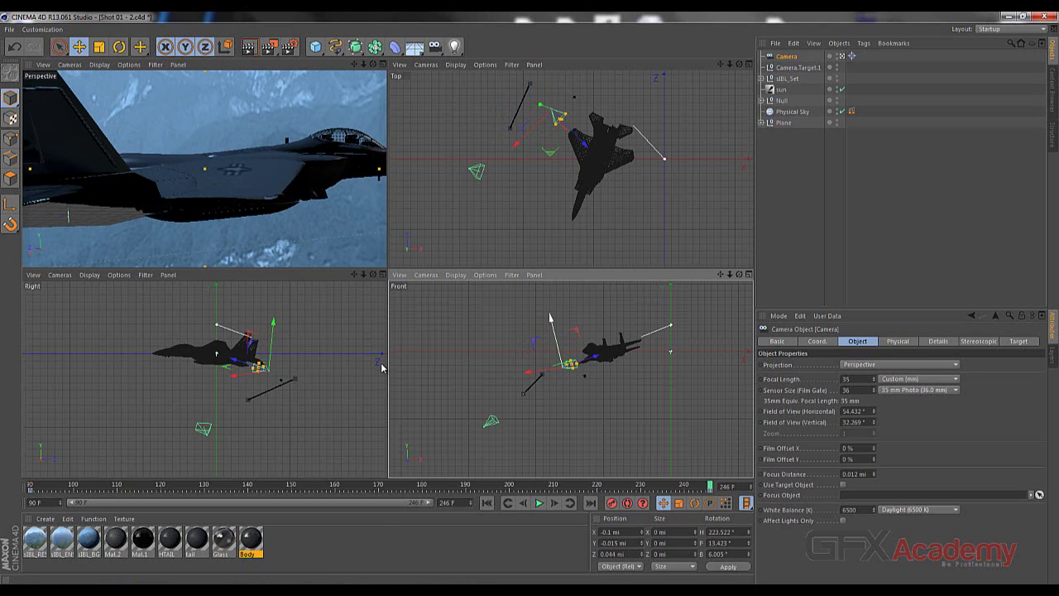
drag(550, 317, 551, 311)
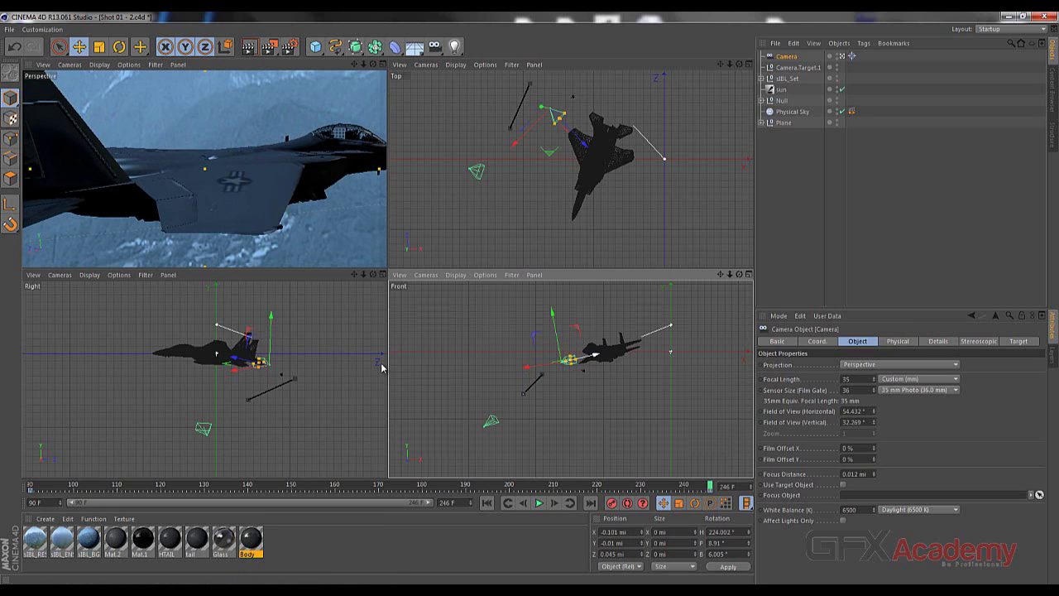
drag(381, 368, 382, 367)
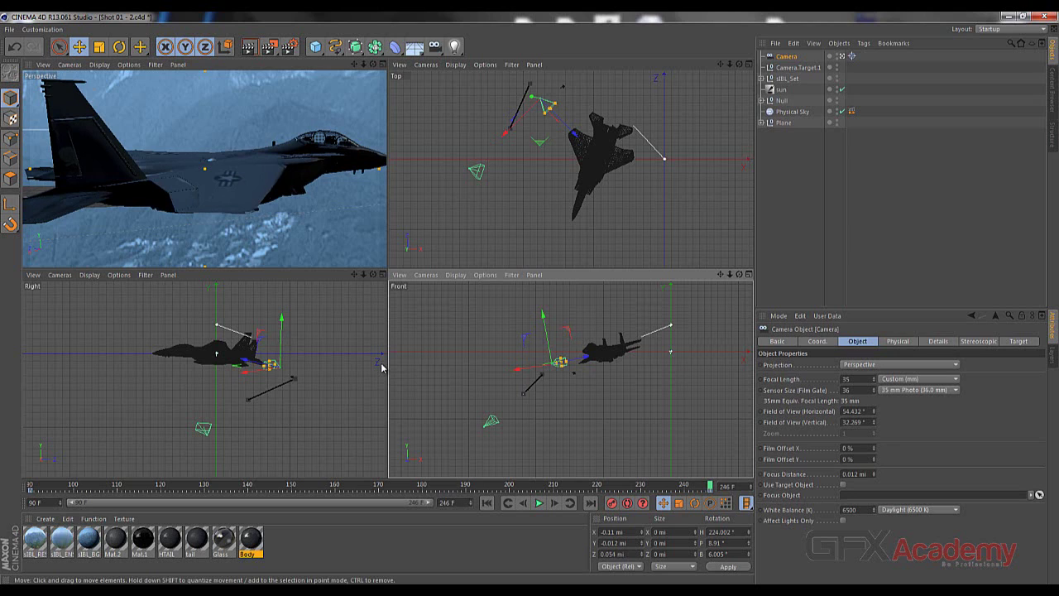
- Compare the framing with the shot01 reference video and move the Camera to about X -0.101, Y -0.01, Z 0.057 mi
key(alt+Tab)
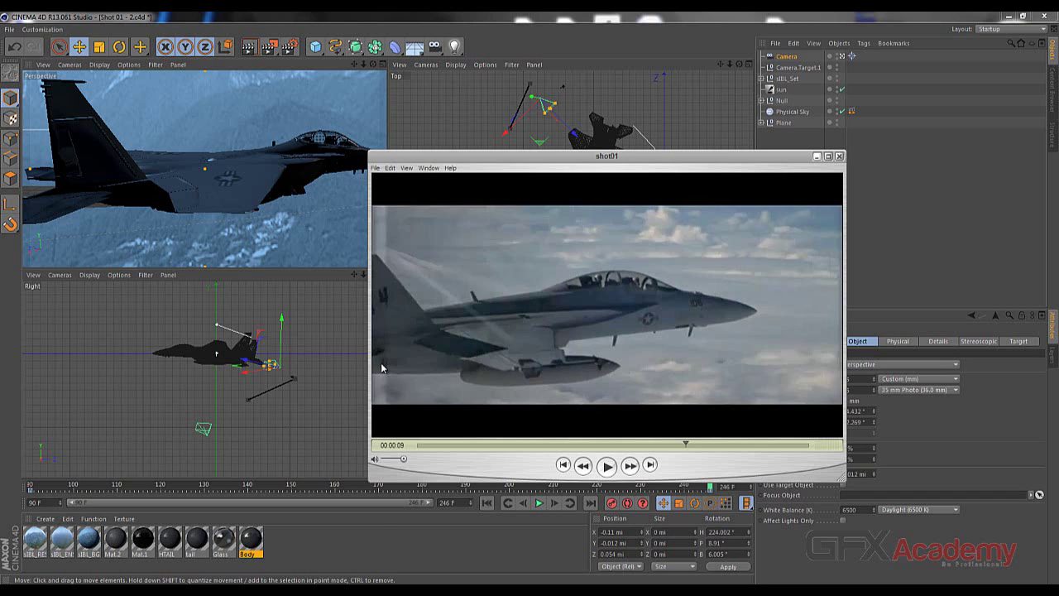
key(alt+Tab)
drag(573, 132, 578, 138)
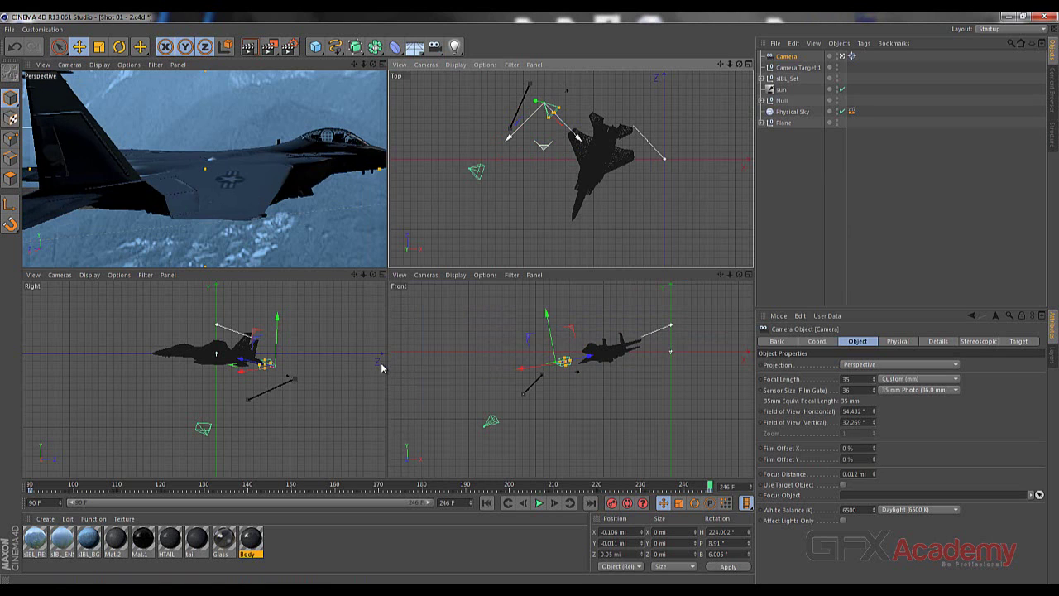
drag(542, 146, 540, 149)
drag(542, 148, 550, 149)
scroll(205, 168, down, 3)
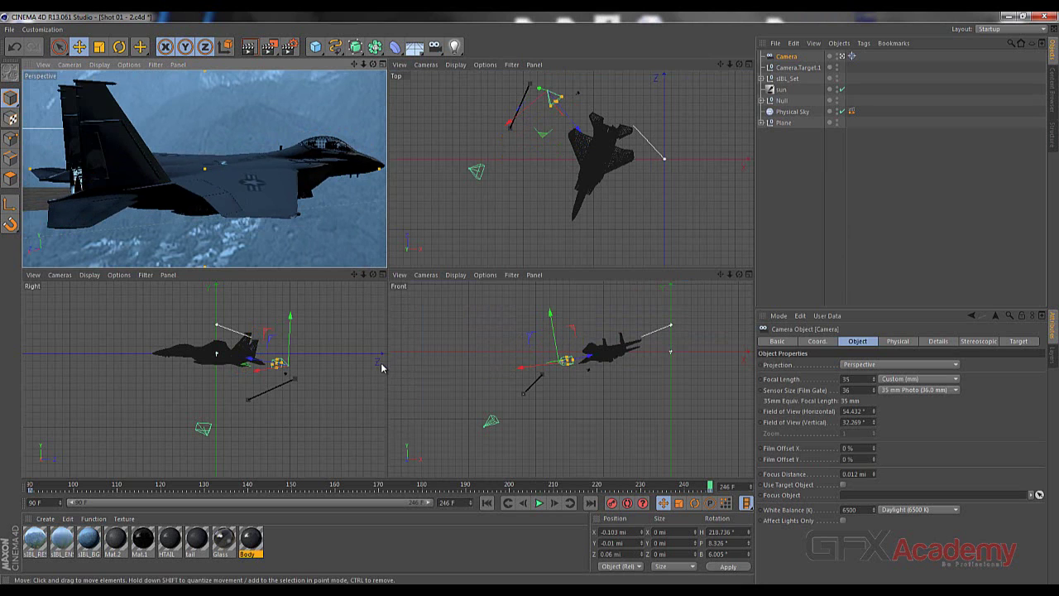
scroll(219, 186, up, 1)
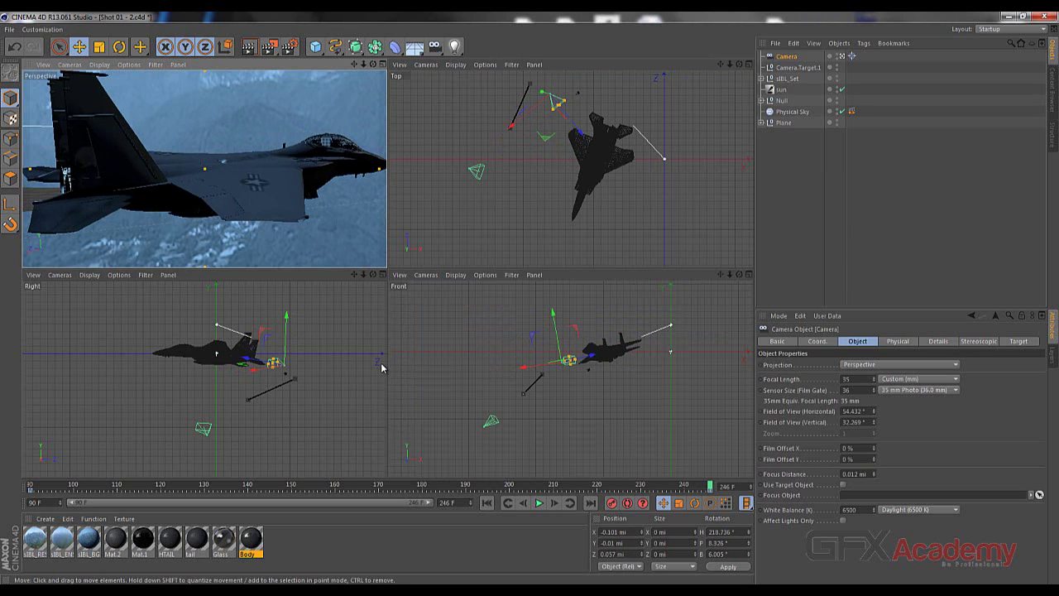
key(F1)
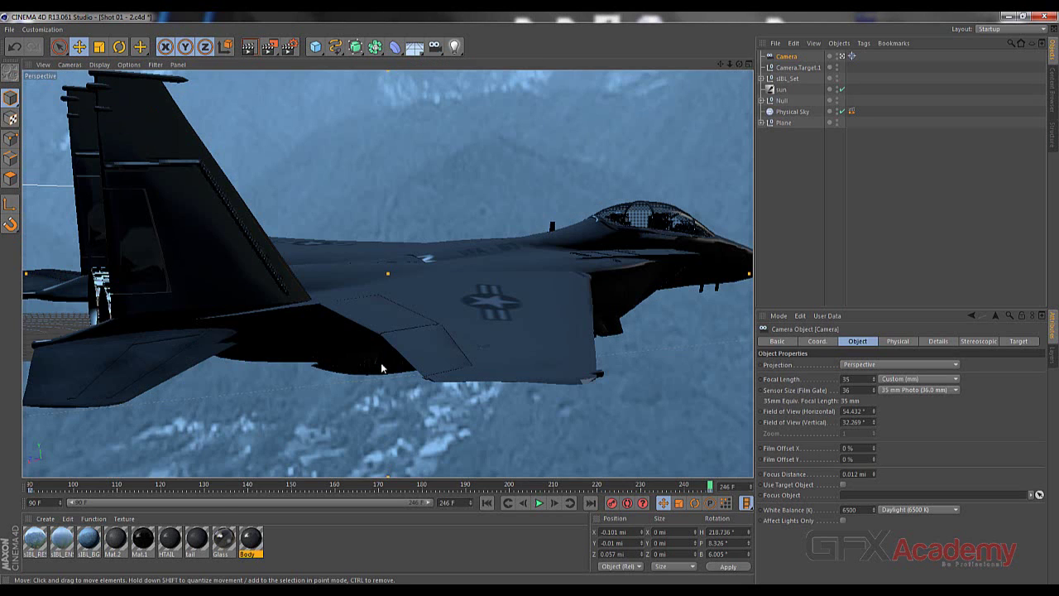
key(super)
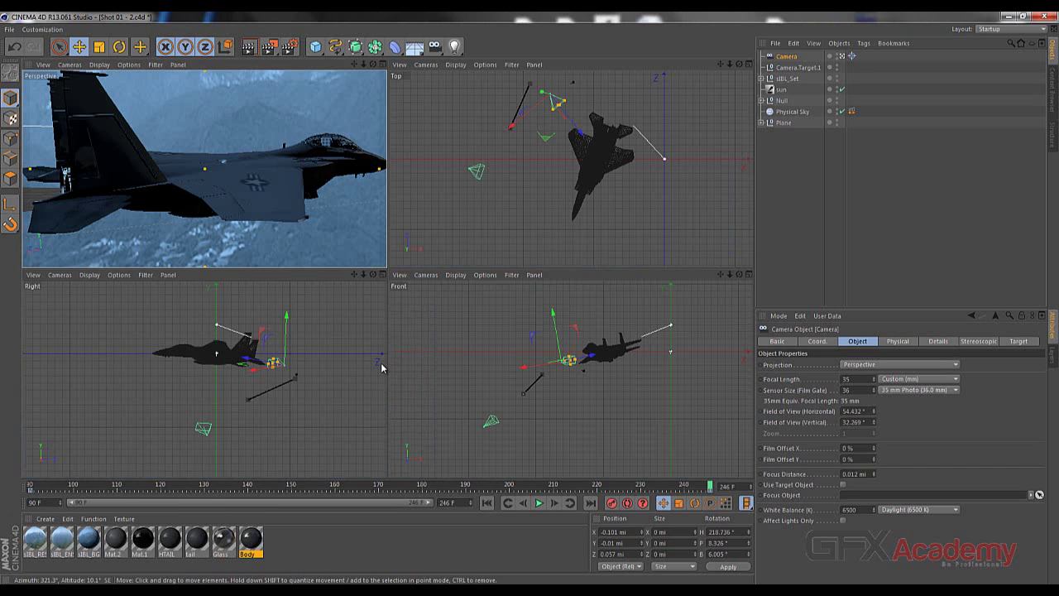
key(super)
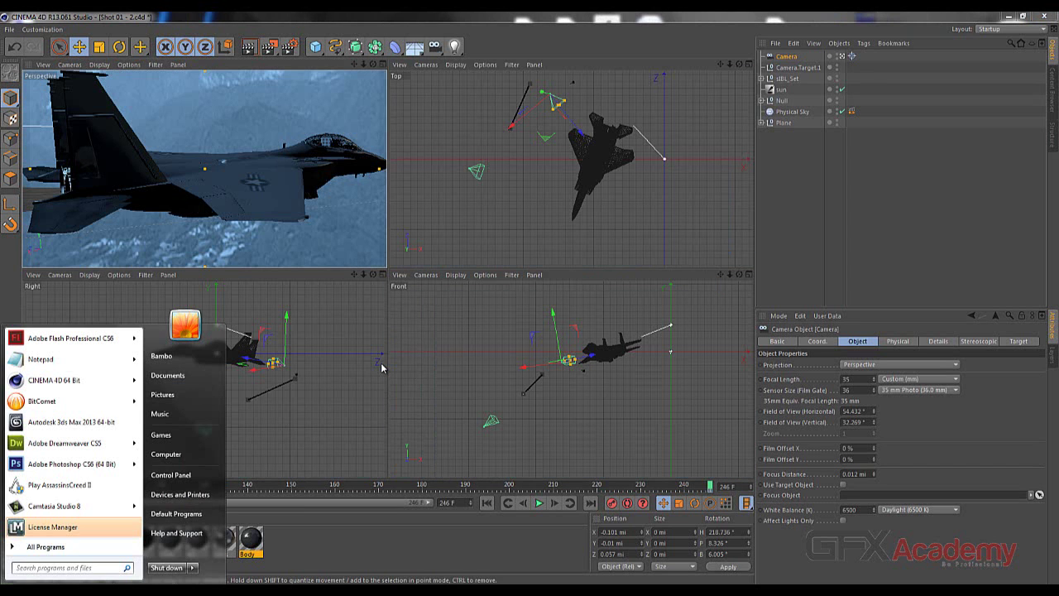
key(super)
- Raise the Camera and bring it nearer the jet, to about X -0.098, Y -0.002, Z 0.049 mi
drag(381, 368, 385, 371)
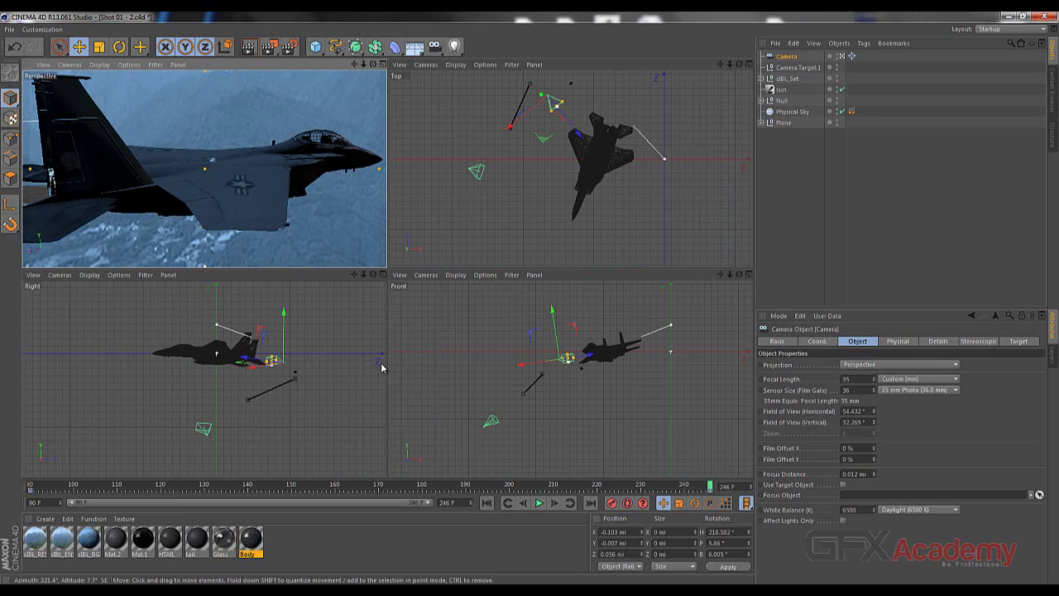
drag(720, 63, 704, 64)
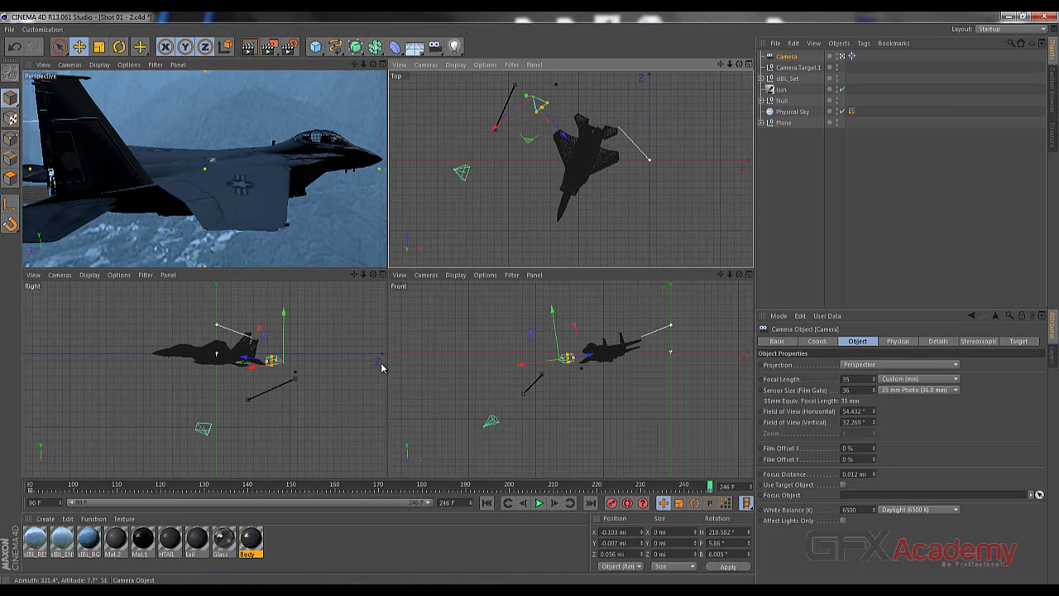
click(842, 56)
click(842, 56)
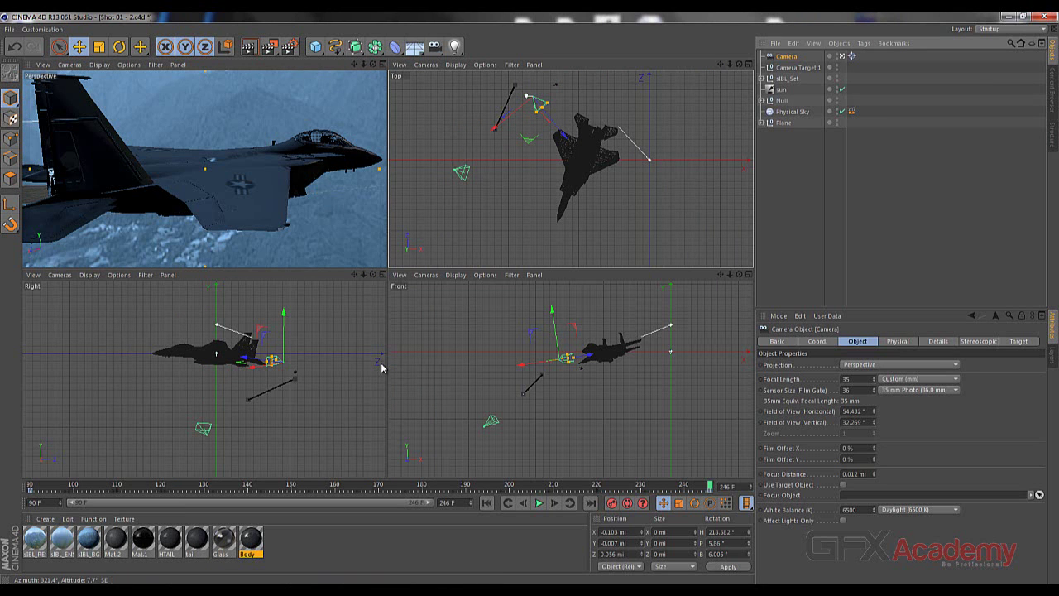
drag(526, 95, 527, 99)
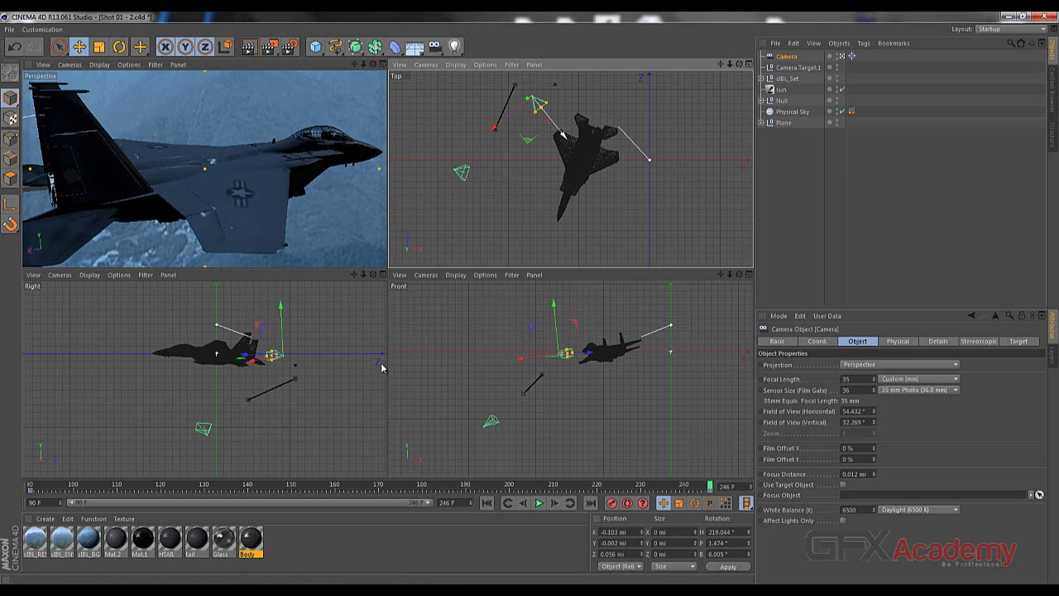
drag(564, 134, 570, 143)
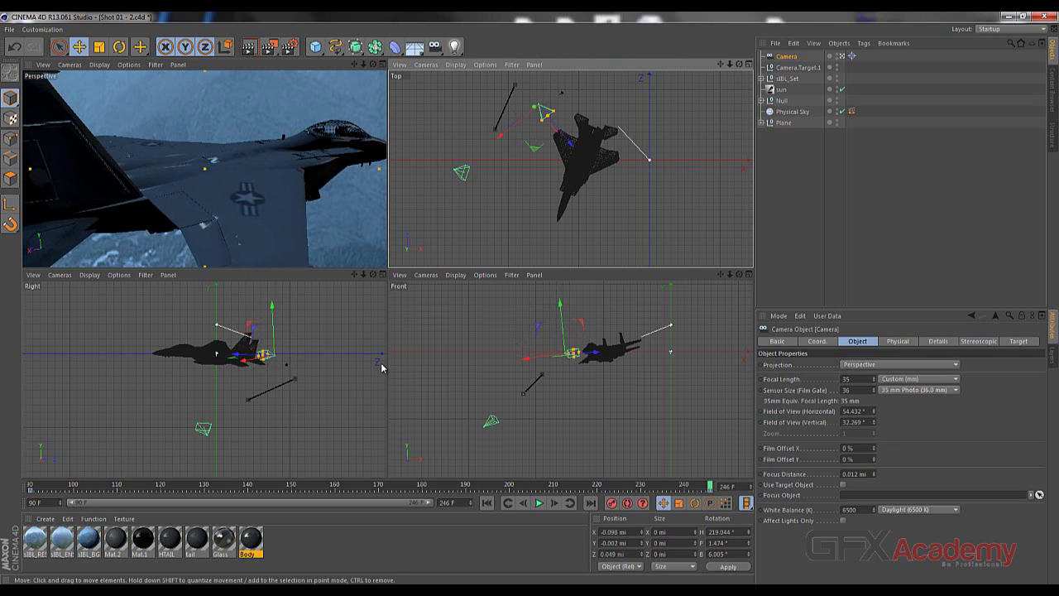
- Fine-tune the Camera to about X -0.101, Y -0.001, Z 0.05 mi and record its key at frame 246
scroll(301, 223, down, 1)
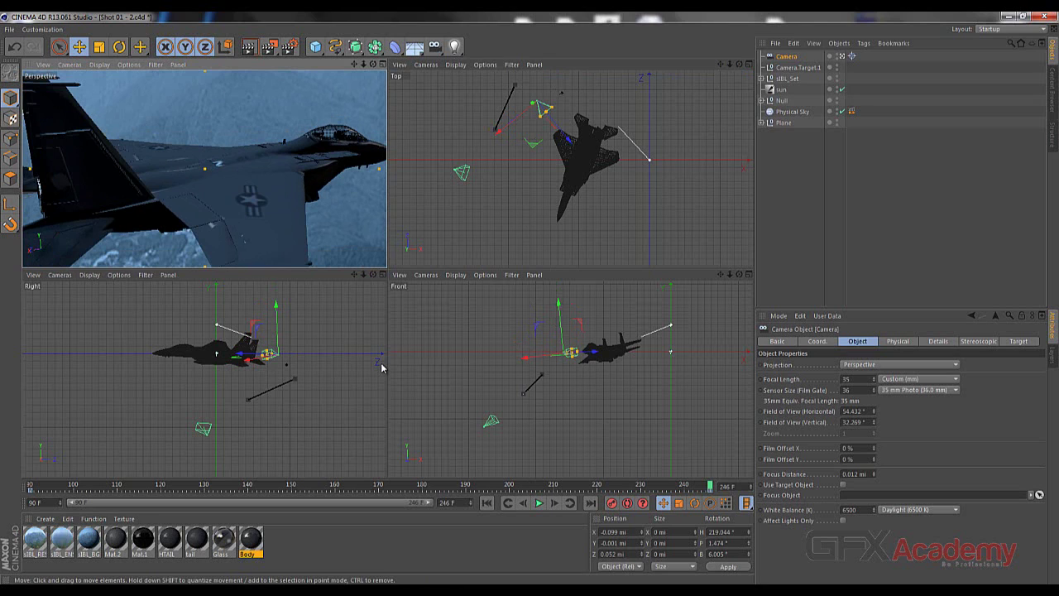
scroll(301, 222, down, 1)
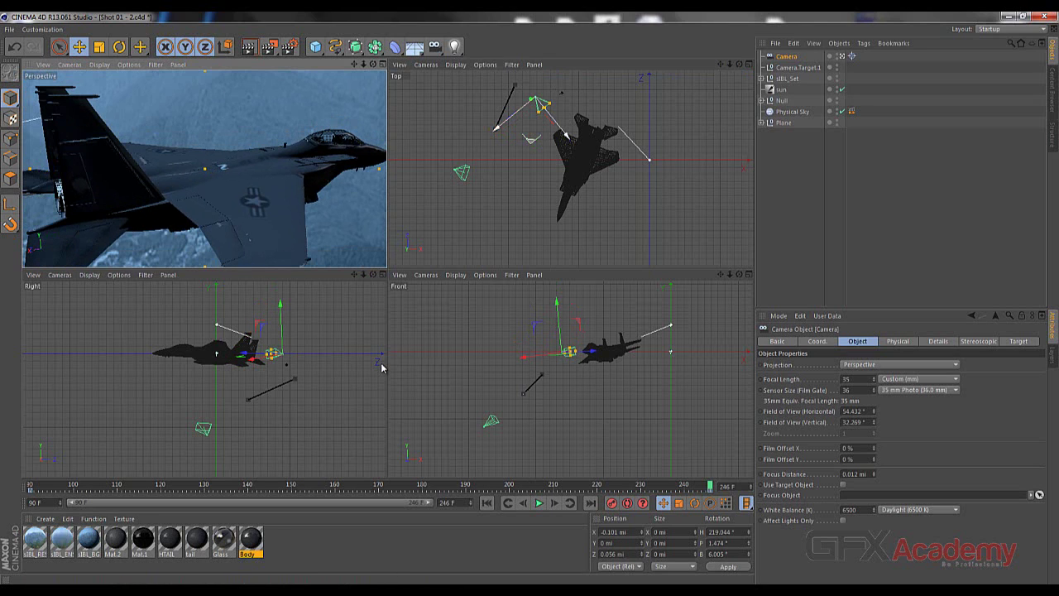
mouse_move(531, 139)
mouse_down()
mouse_move(524, 128)
mouse_move(526, 147)
mouse_up()
alt+drag(381, 367, 381, 368)
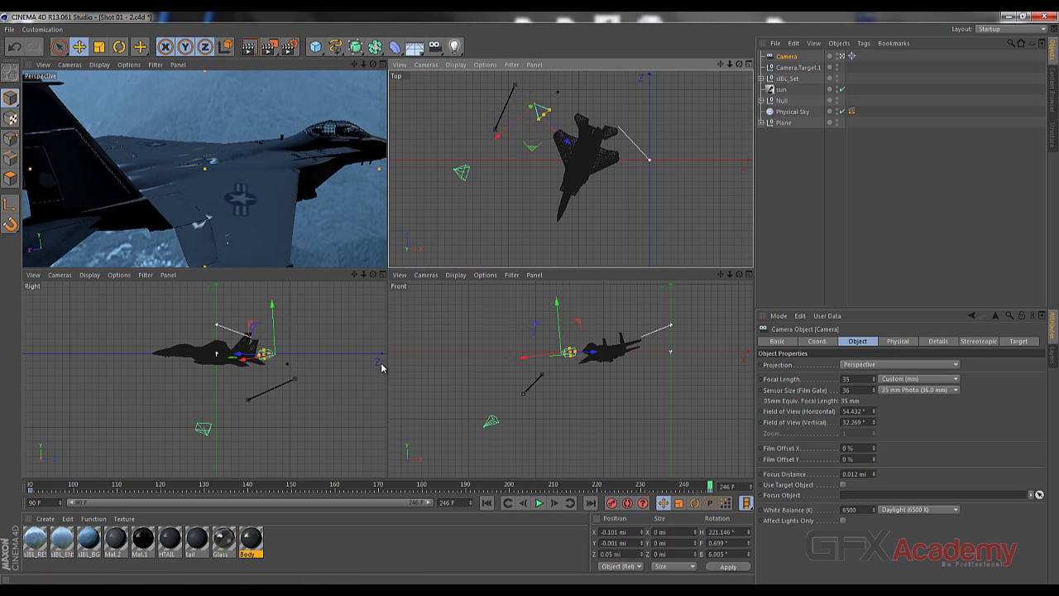
click(612, 503)
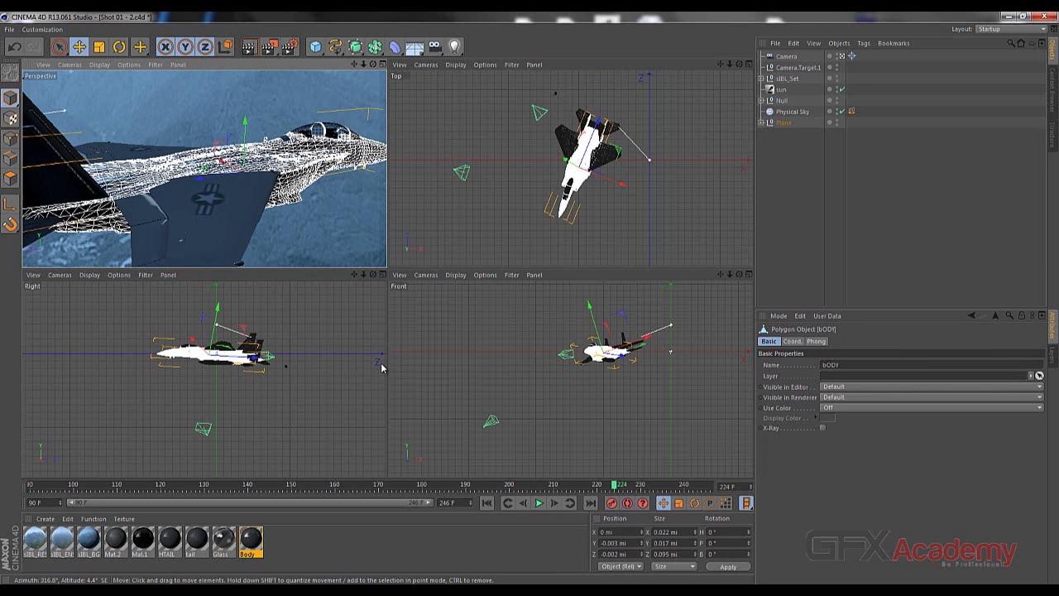
- Play the shot back through the Camera in the enlarged perspective view to check its closing movement around the jet
key(F1)
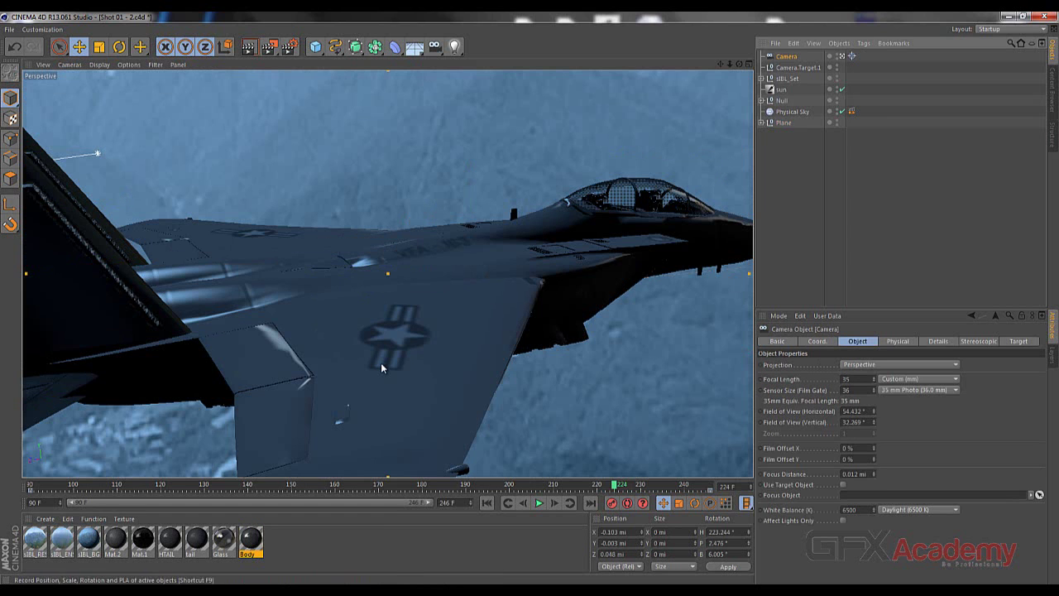
key(f)
key(F8)
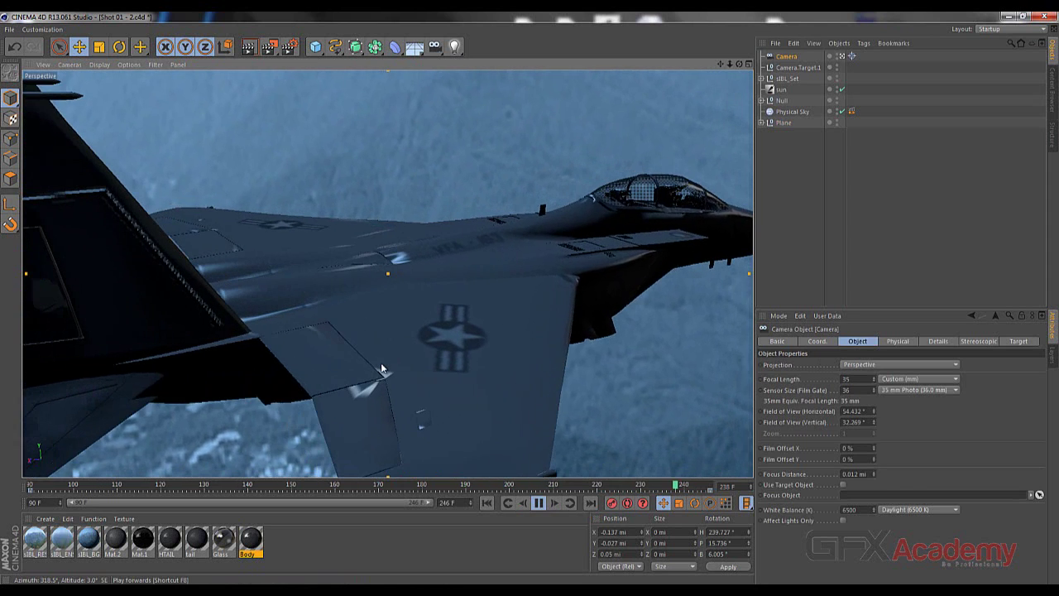
key(F8)
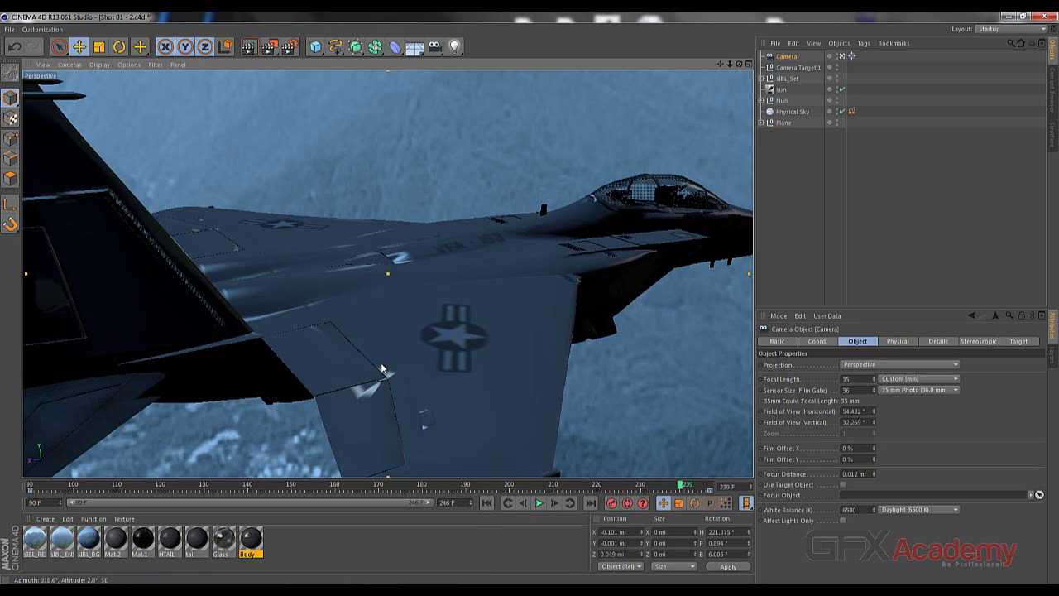
key(F8)
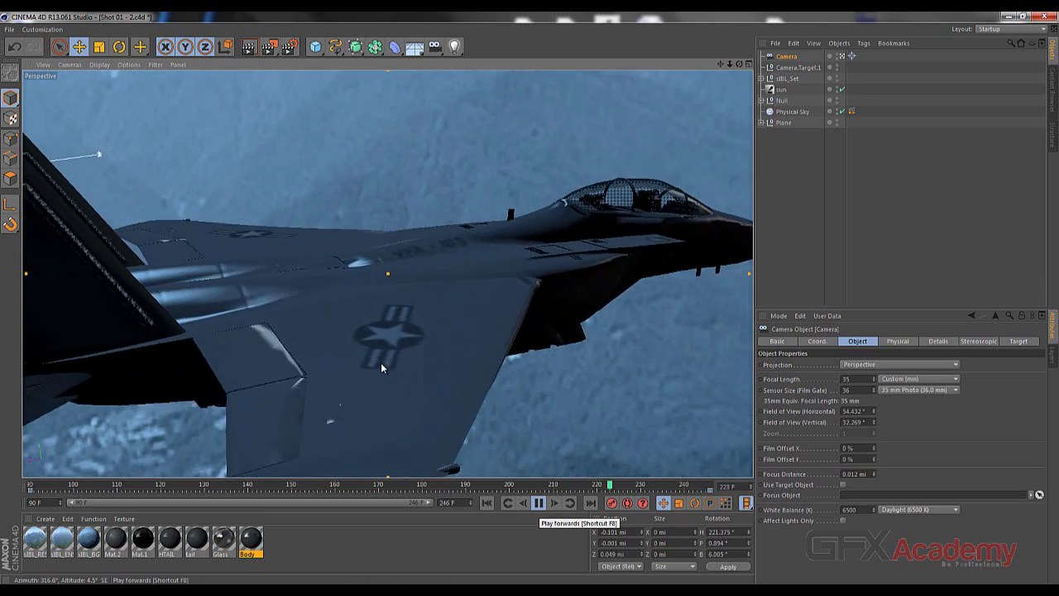
key(F8)
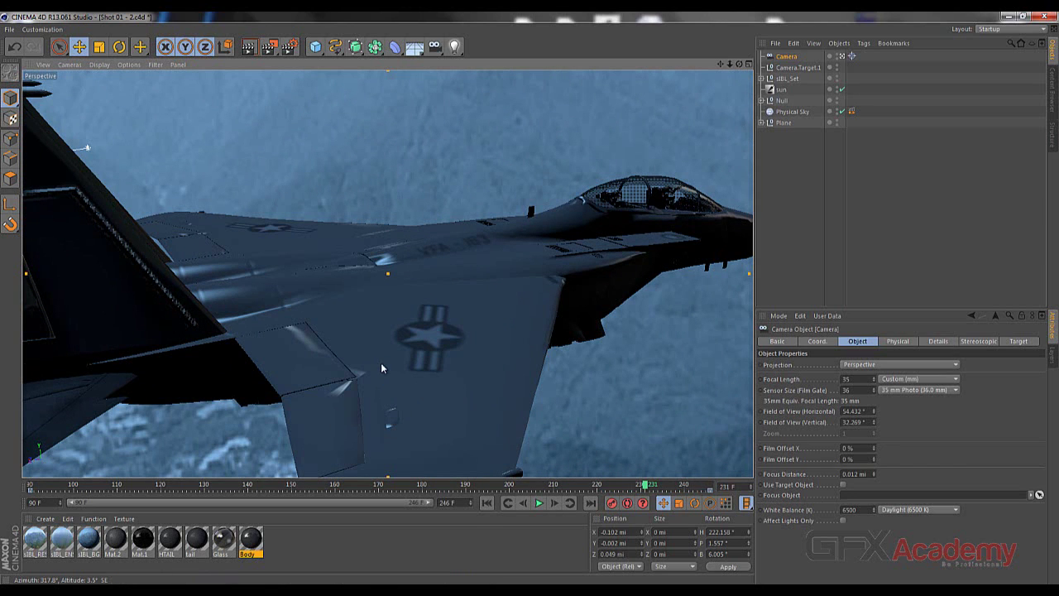
- Advance frame by frame from frame 231 to frame 246 to examine the closing framing of the jet through the Camera
key(g)
key(g)
key(g)
key(g)
key(g)
key(g)
key(g)
key(g)
key(g)
key(g)
key(g)
key(g)
key(g)
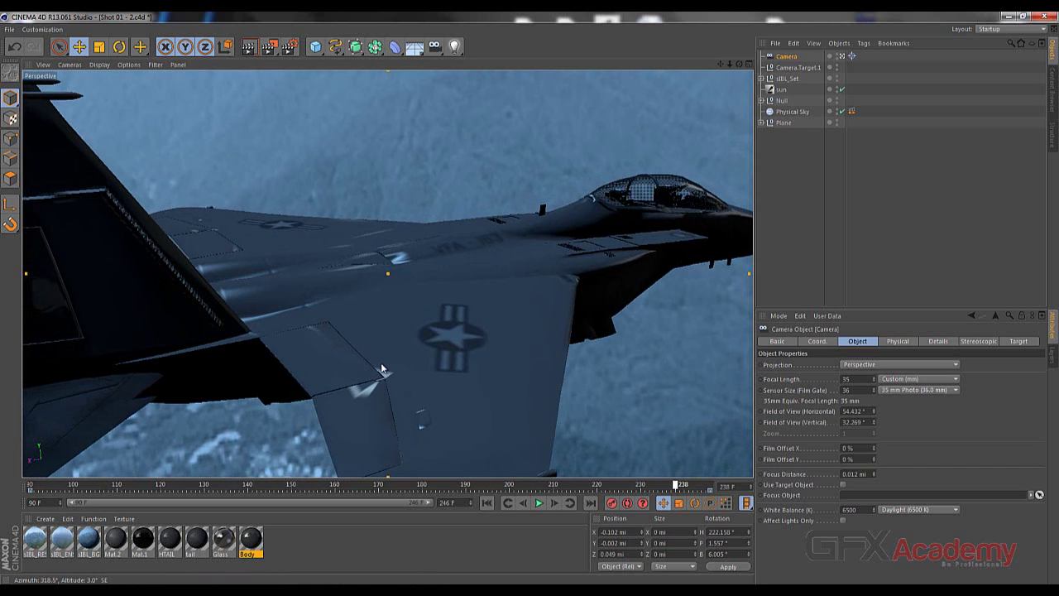
key(g)
key(g)
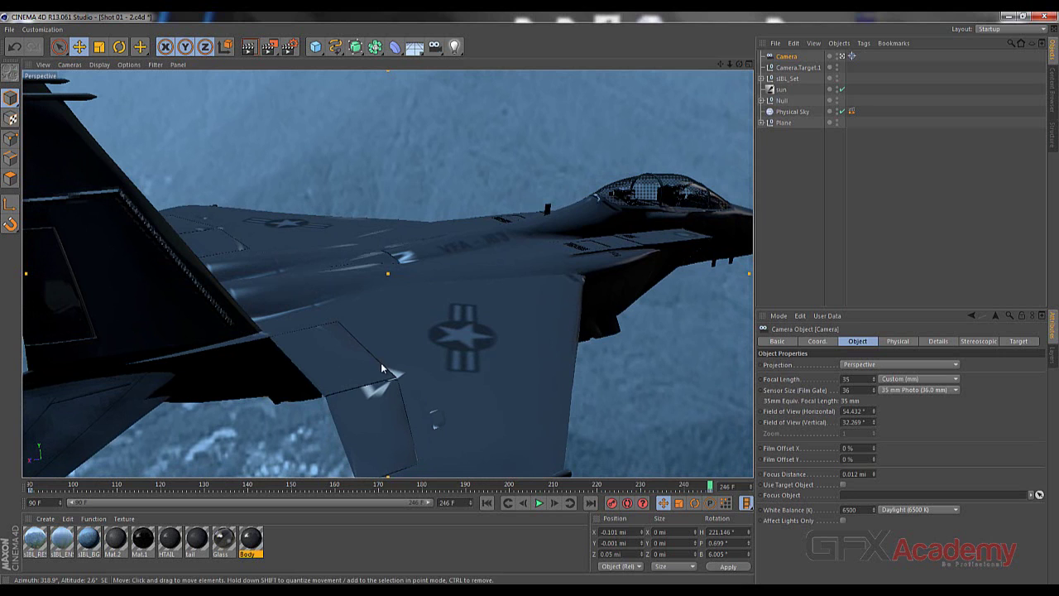
- Restore the four-view layout, pull the Camera back from the jet to about X -0.11, Y -0.001, Z 0.06 mi and record its key at frame 246
middle_click(382, 368)
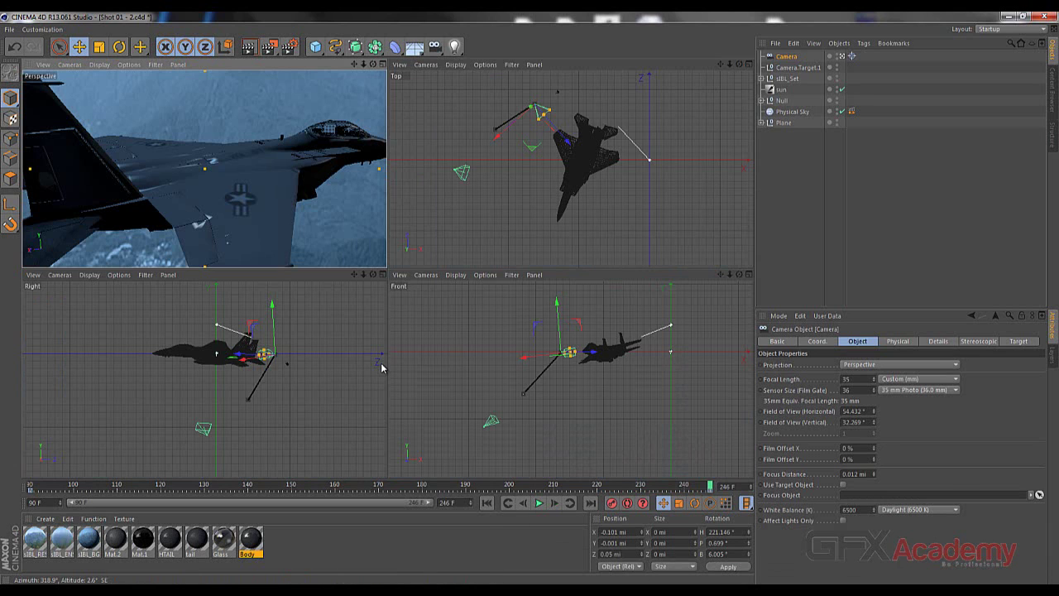
drag(592, 352, 587, 351)
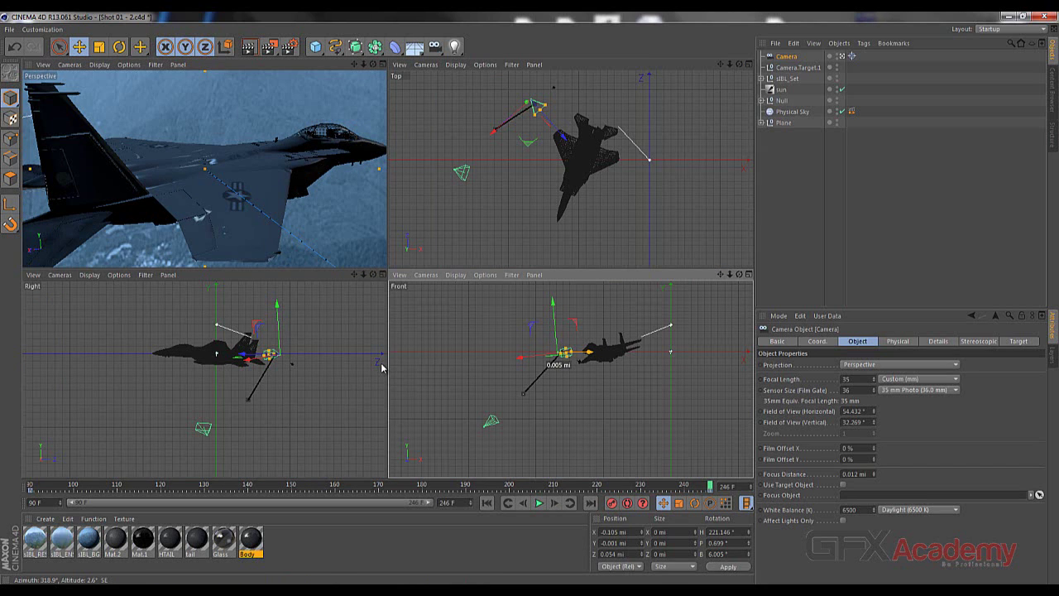
drag(587, 352, 581, 352)
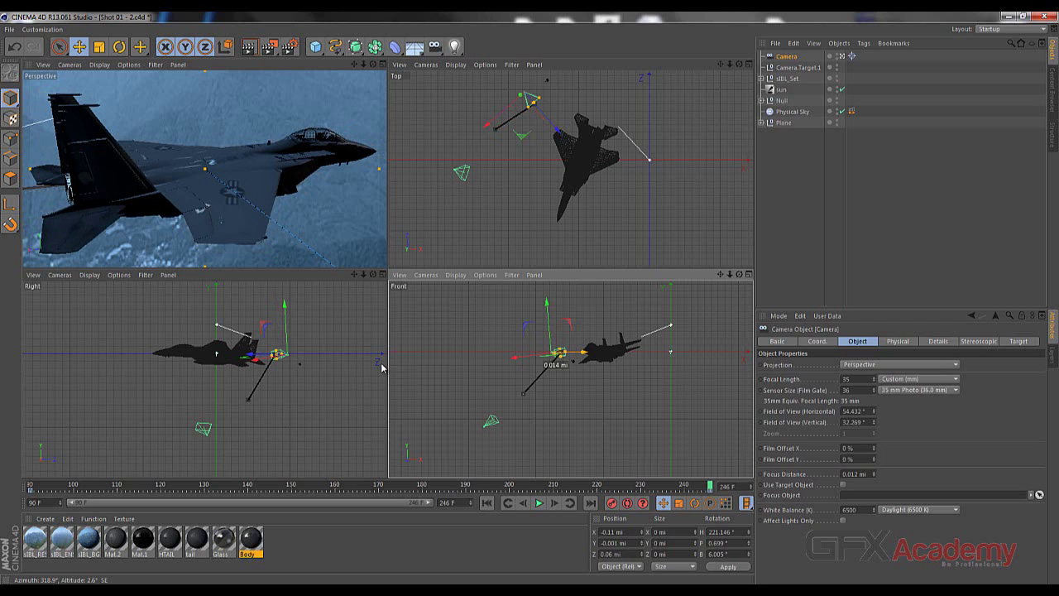
drag(381, 368, 381, 367)
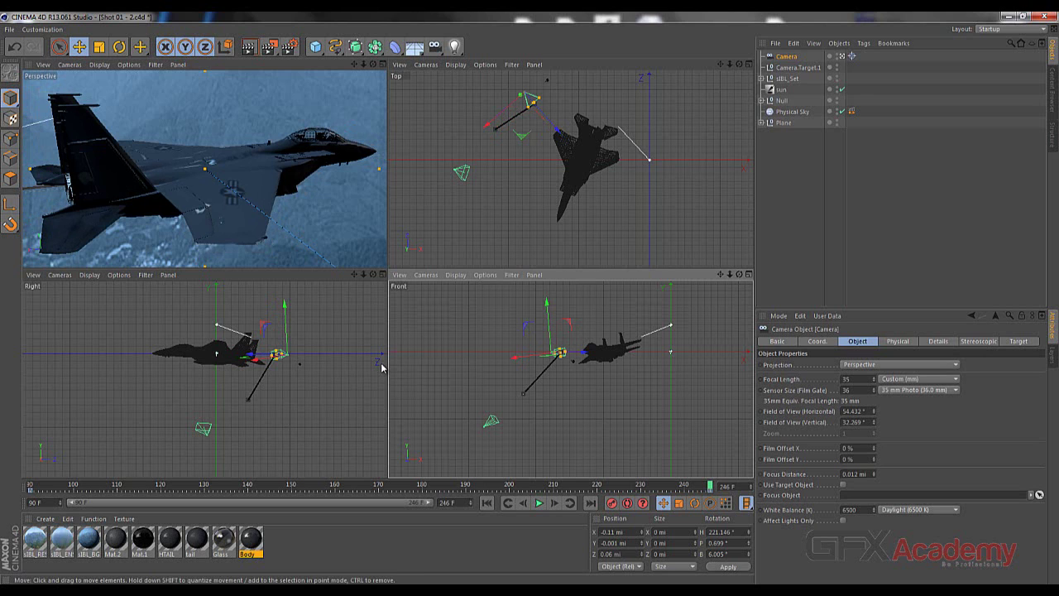
click(611, 503)
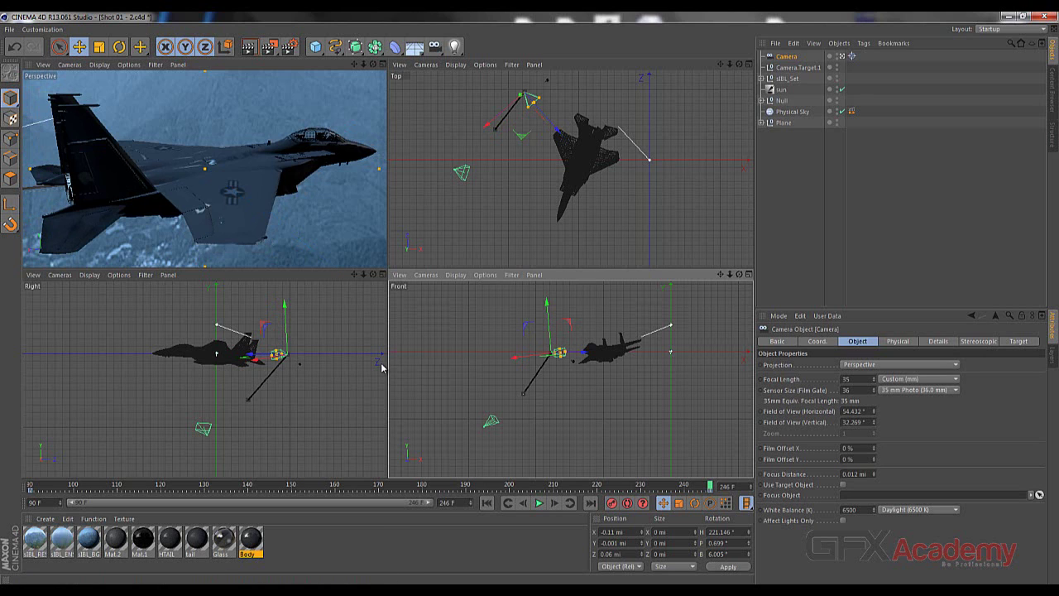
- Play the animation in the four-view layout to check the Camera's wider closing position, and stop it near frame 233
drag(710, 485, 30, 485)
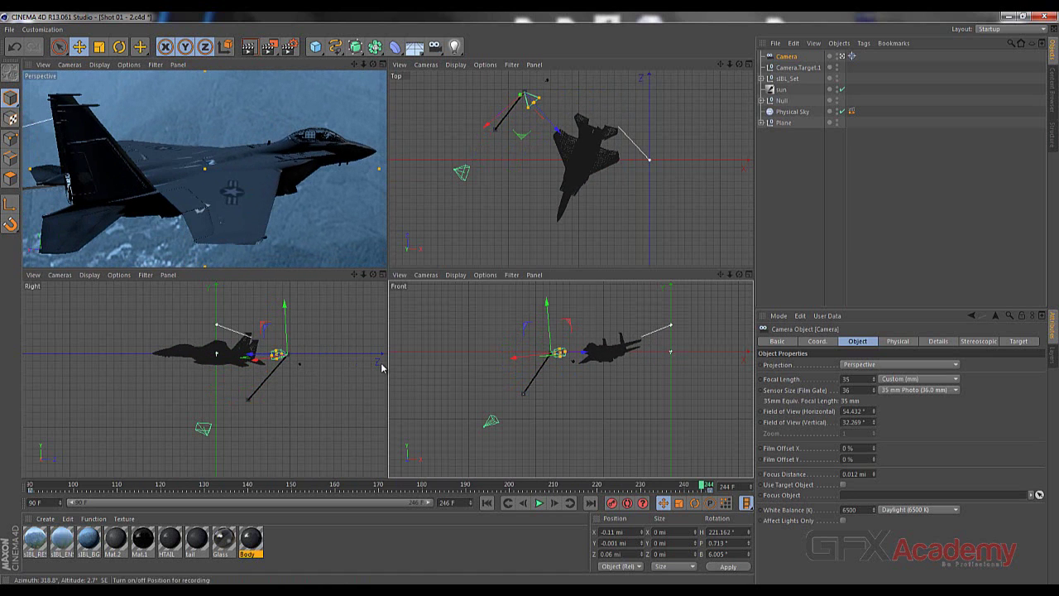
click(539, 503)
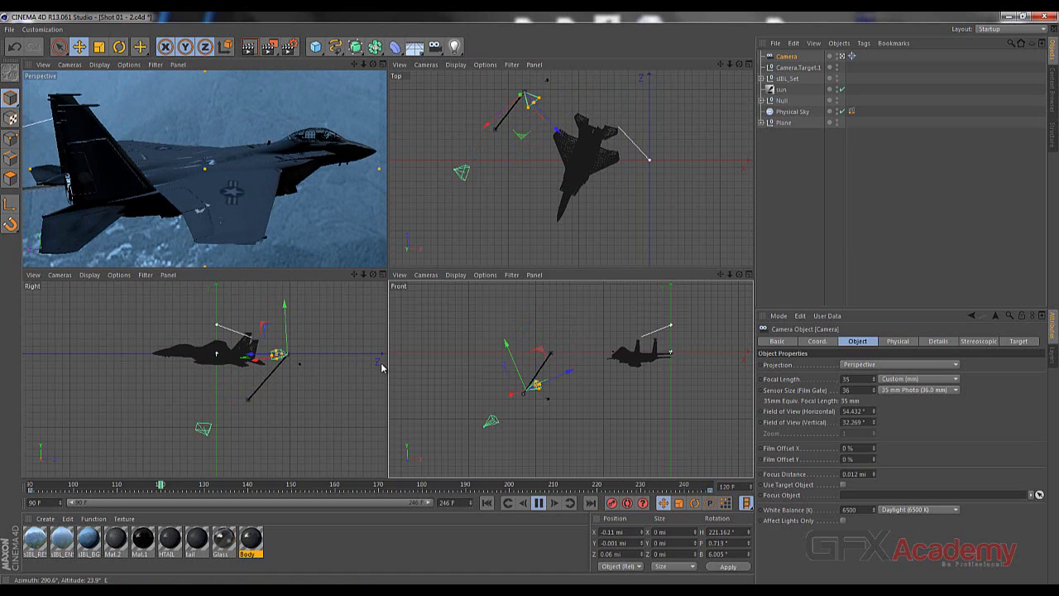
click(318, 223)
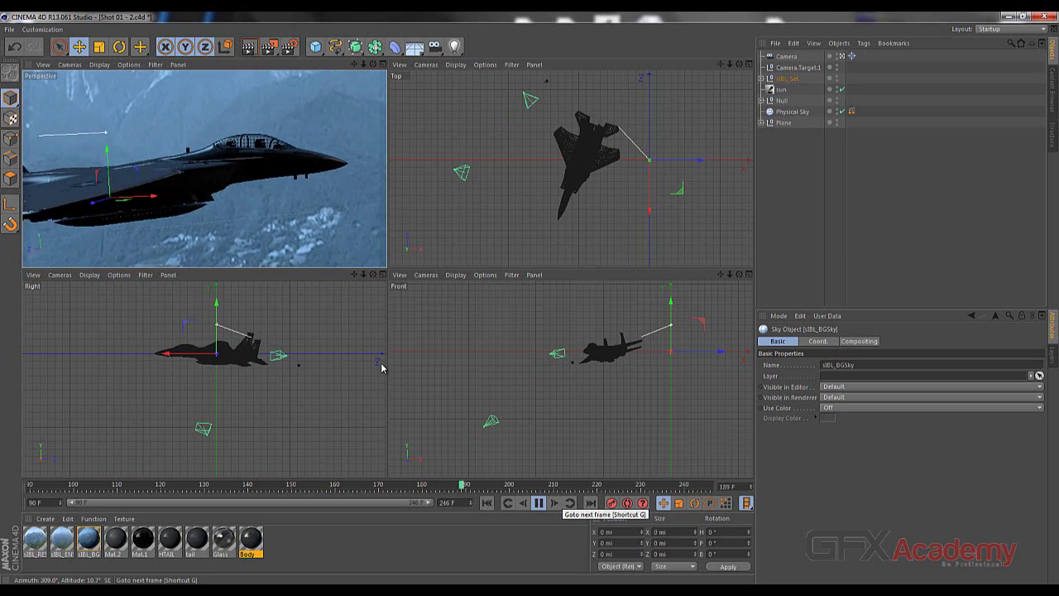
key(F8)
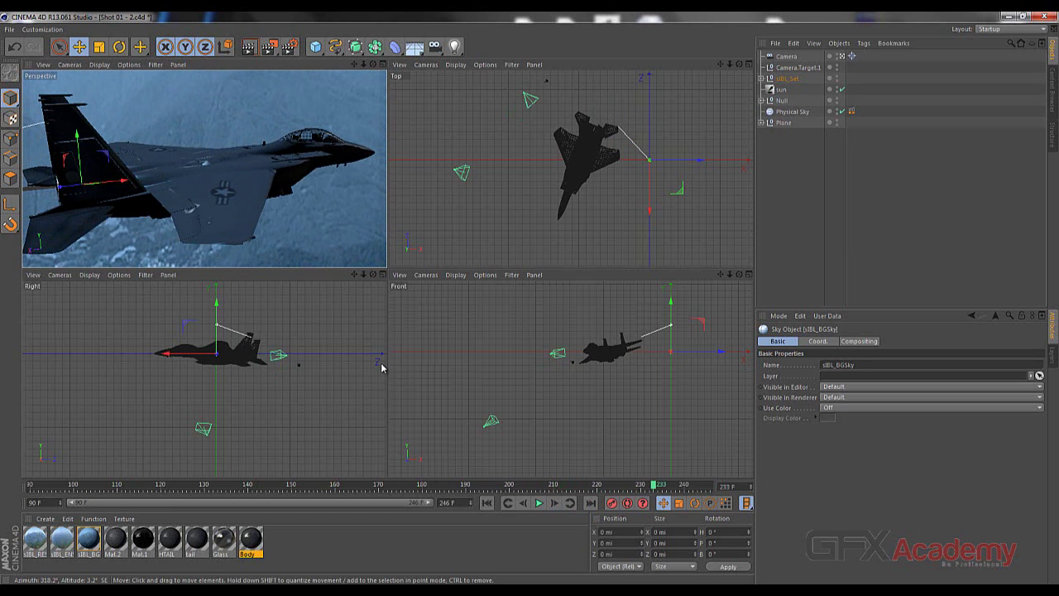